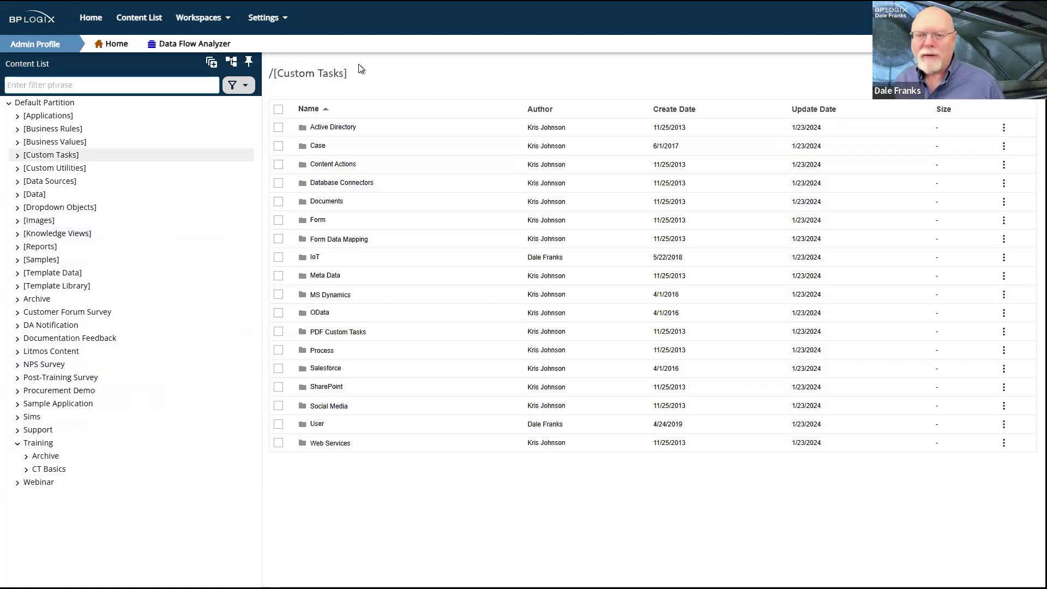
Highlight the current folder path, then hide and re-show the bracketed system folders
{"action": "left_click_drag", "start_coordinate": [353, 72], "coordinate": [309, 88]}
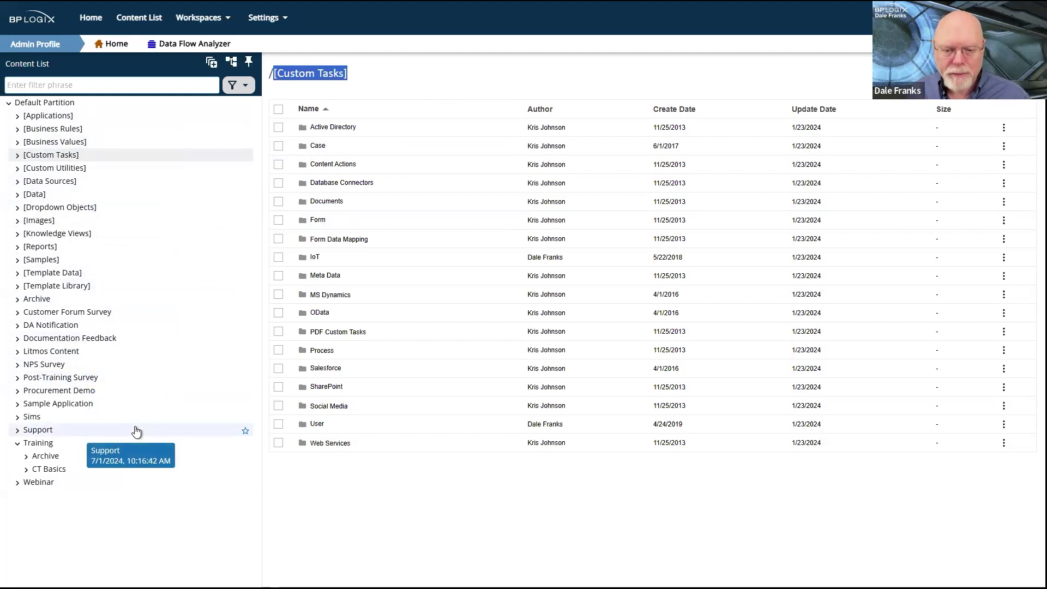
{"action": "left_click", "coordinate": [233, 66]}
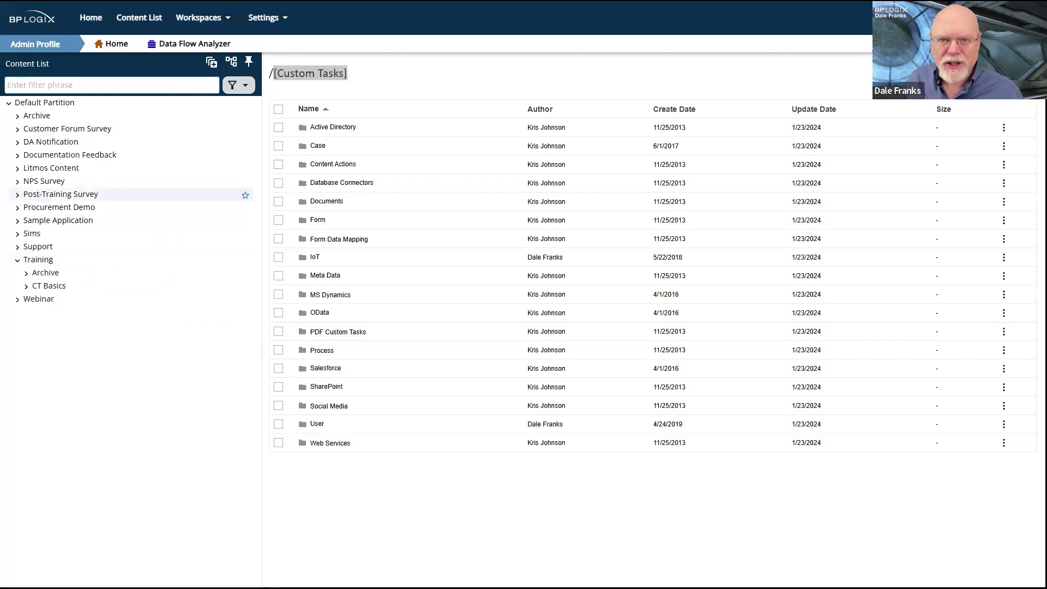
{"action": "left_click", "coordinate": [233, 63]}
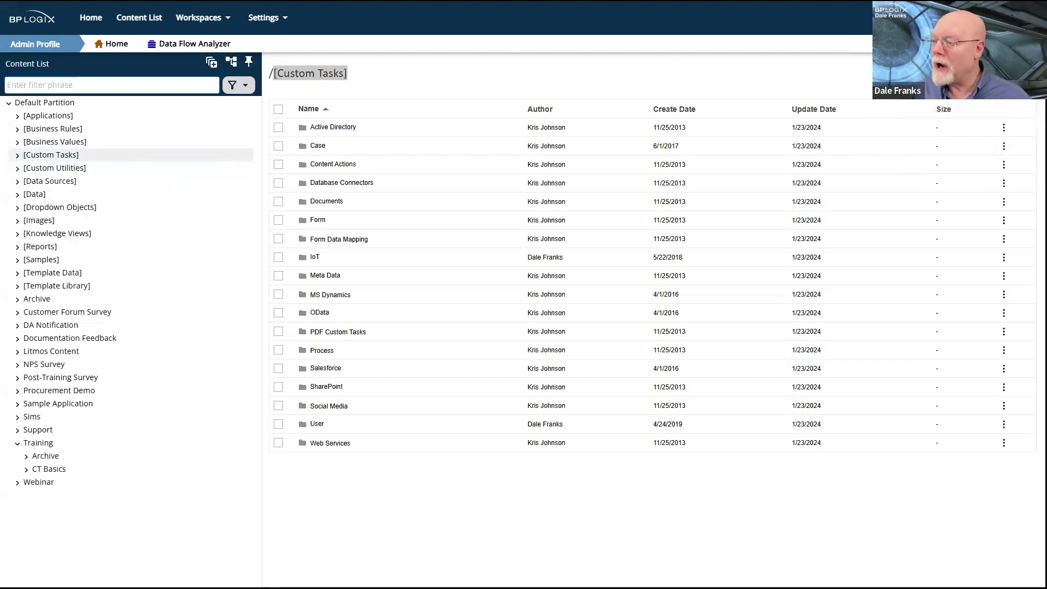
Log back in, pin the Content List open, expand Test Partition and toggle Development Partition
{"action": "key", "text": "Return"}
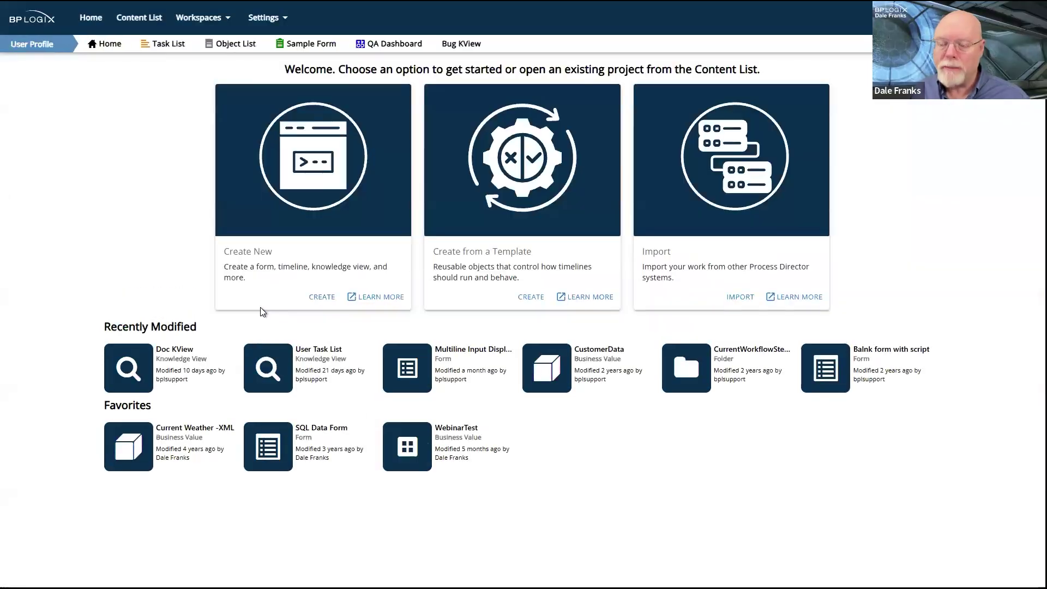
{"action": "left_click", "coordinate": [142, 24]}
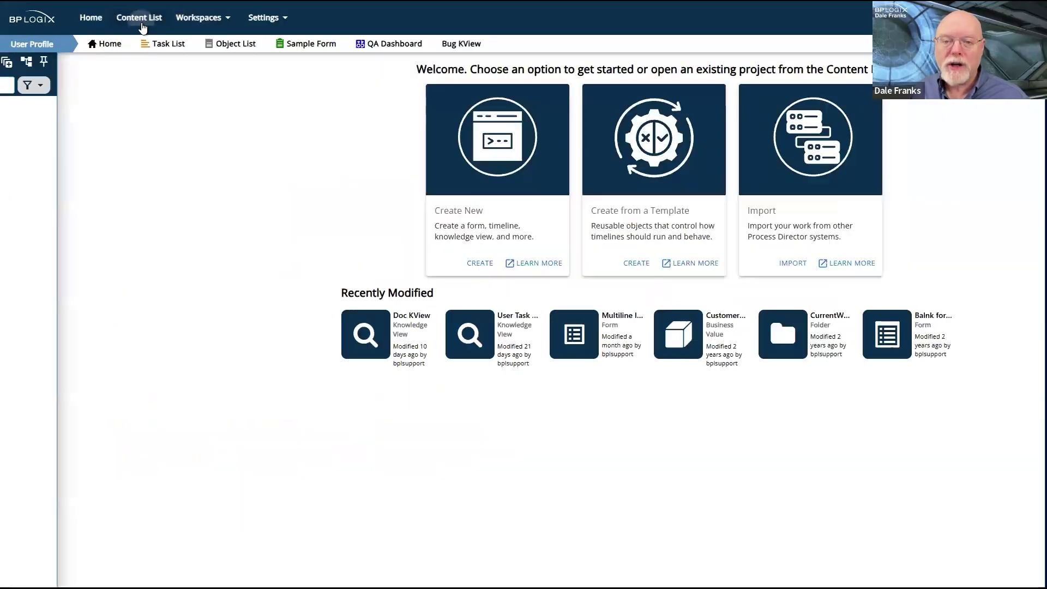
{"action": "left_click", "coordinate": [248, 62]}
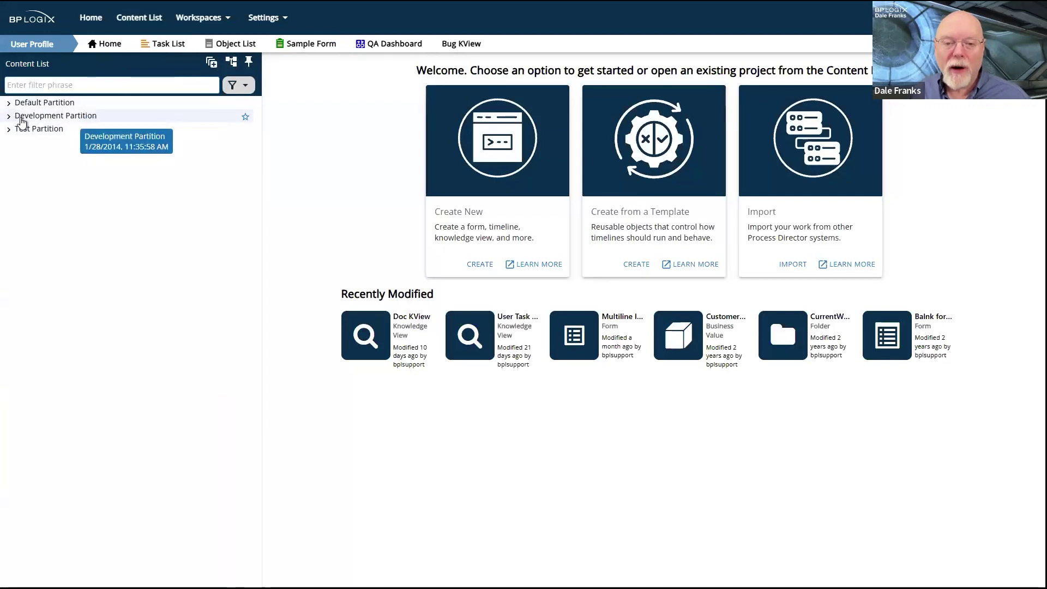
{"action": "left_click", "coordinate": [9, 130]}
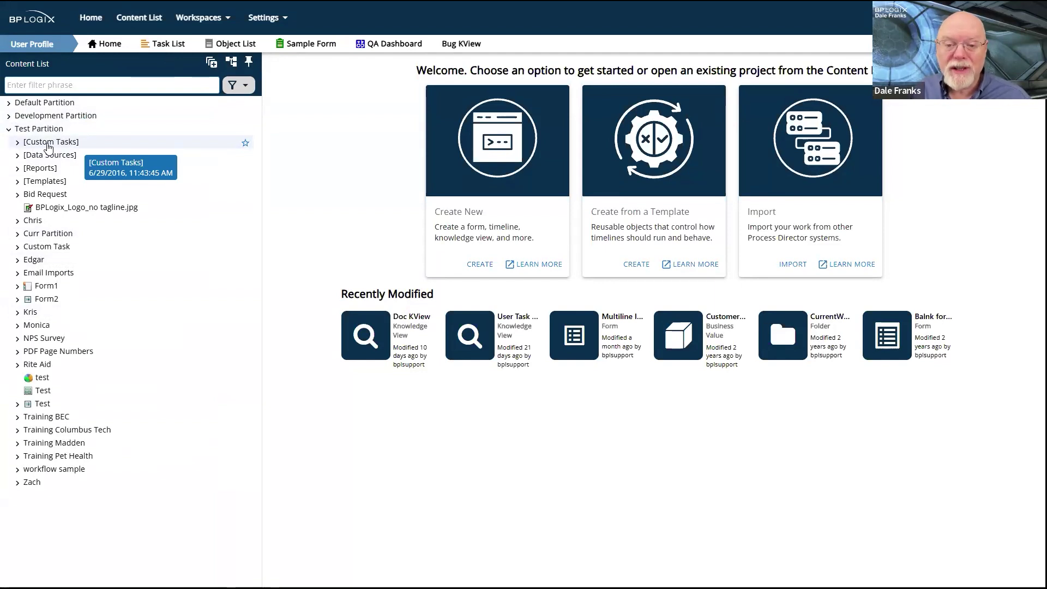
{"action": "left_click", "coordinate": [9, 117]}
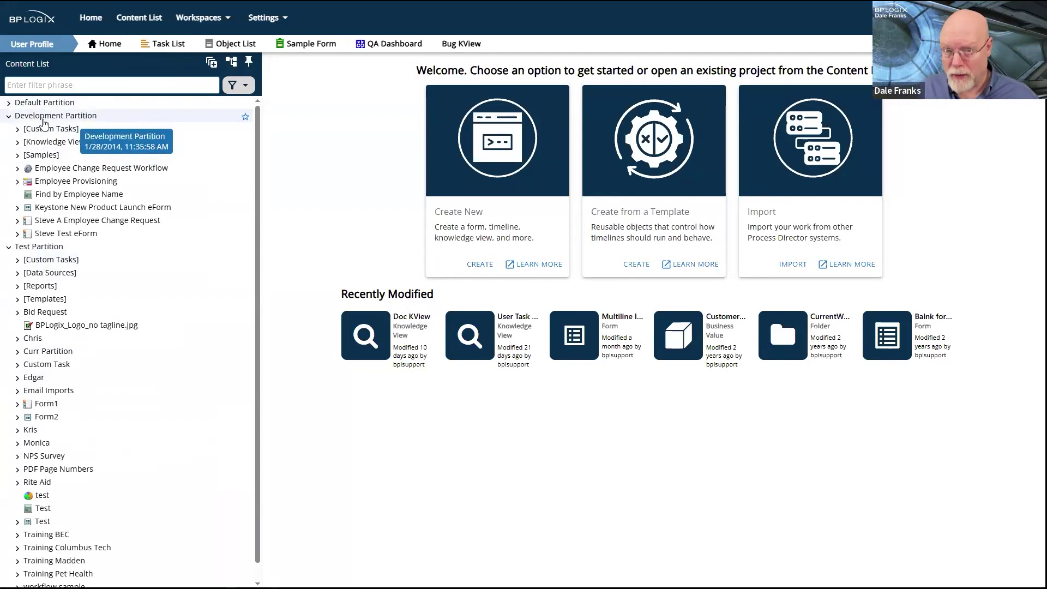
{"action": "left_click", "coordinate": [8, 115]}
Expand the Default Partition node in the Content List tree to list its folders
{"action": "left_click", "coordinate": [9, 104]}
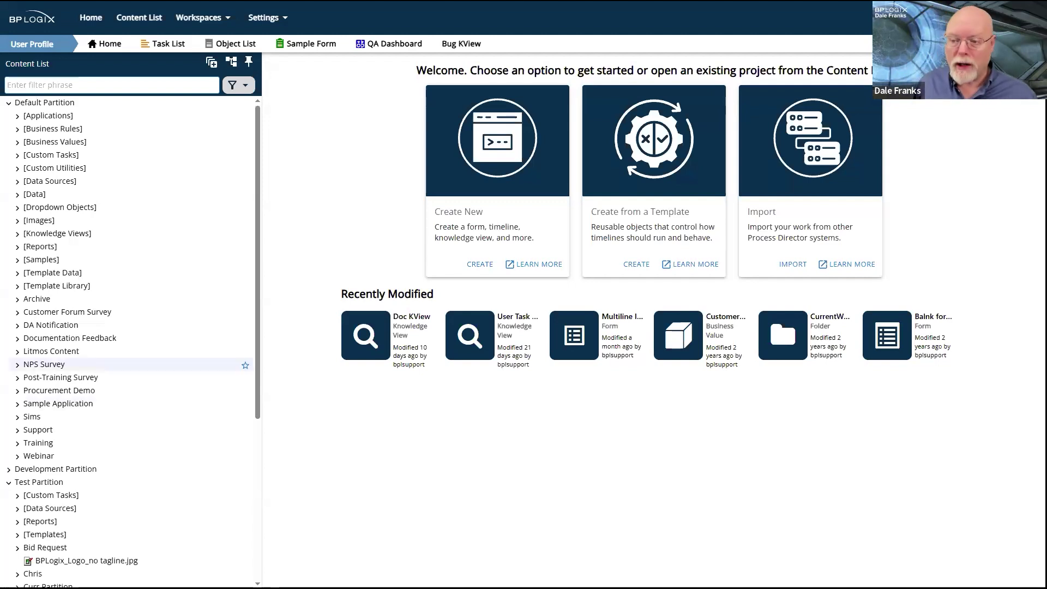
Expand [Custom Tasks], then its Case folder to show Copy Case and Set Case Property
{"action": "left_click", "coordinate": [17, 157]}
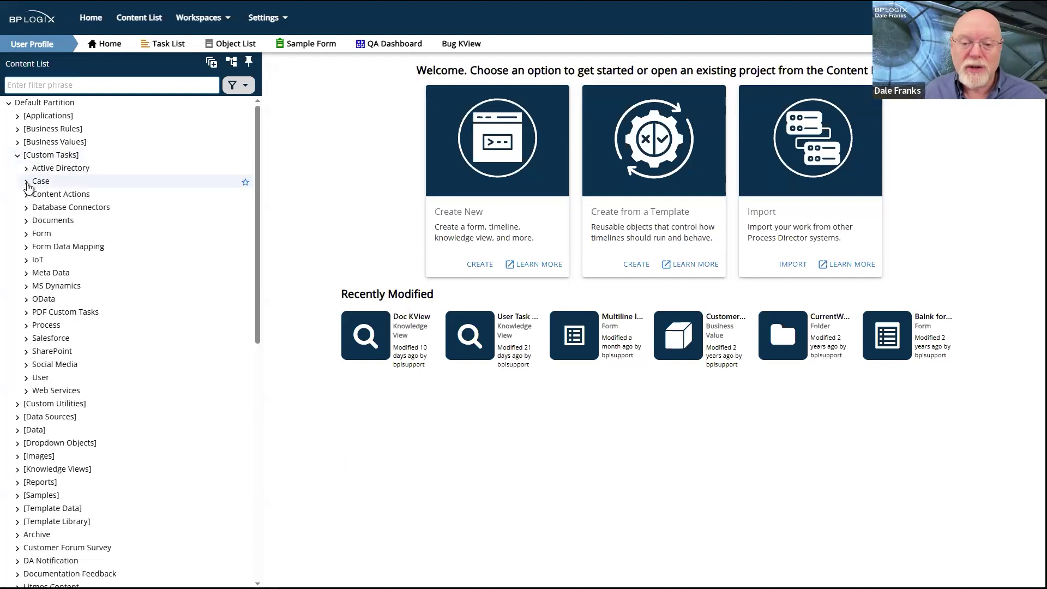
{"action": "left_click", "coordinate": [27, 184]}
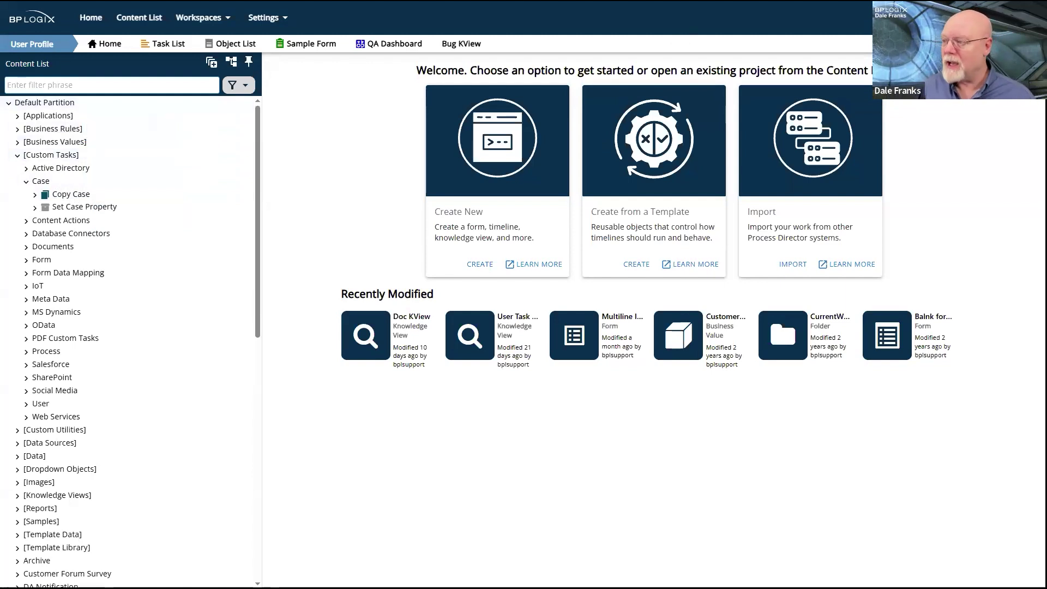
Log out, then log back in with the user ID and the browser's saved account
{"action": "left_click", "coordinate": [1025, 18]}
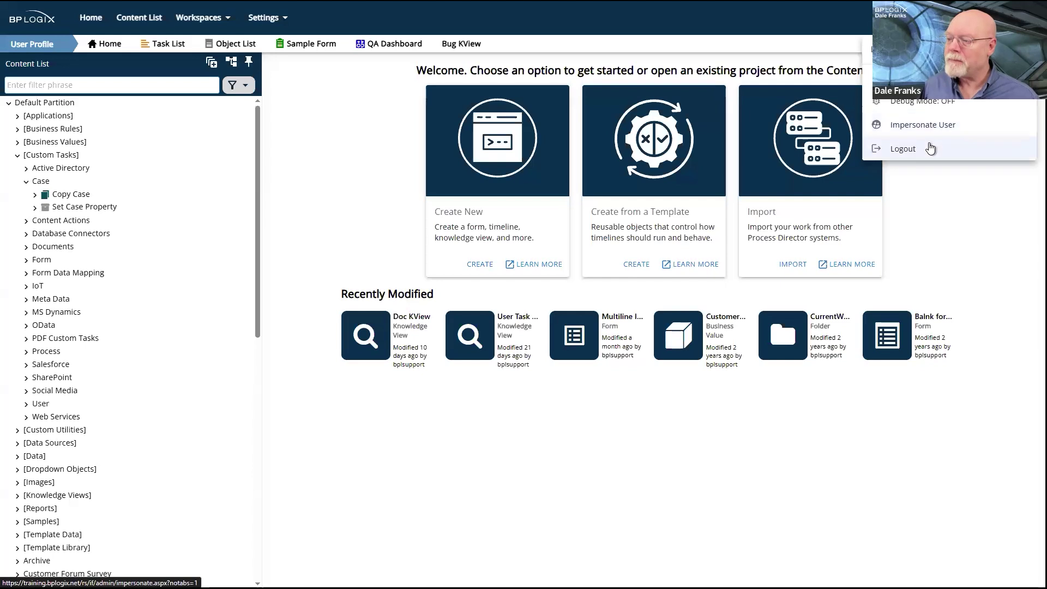
{"action": "left_click", "coordinate": [903, 149]}
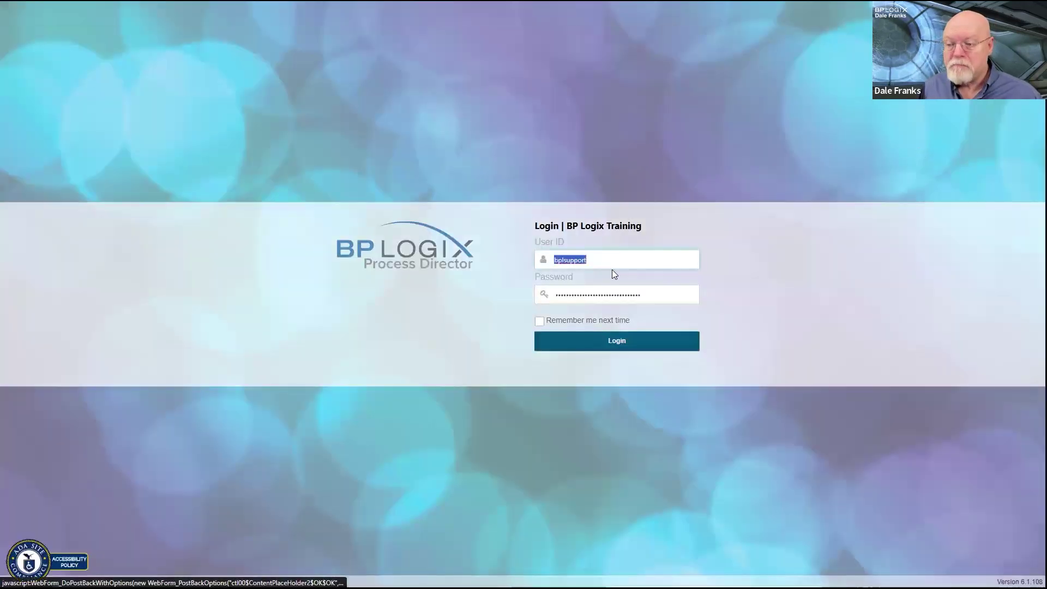
{"action": "type", "text": "dale"}
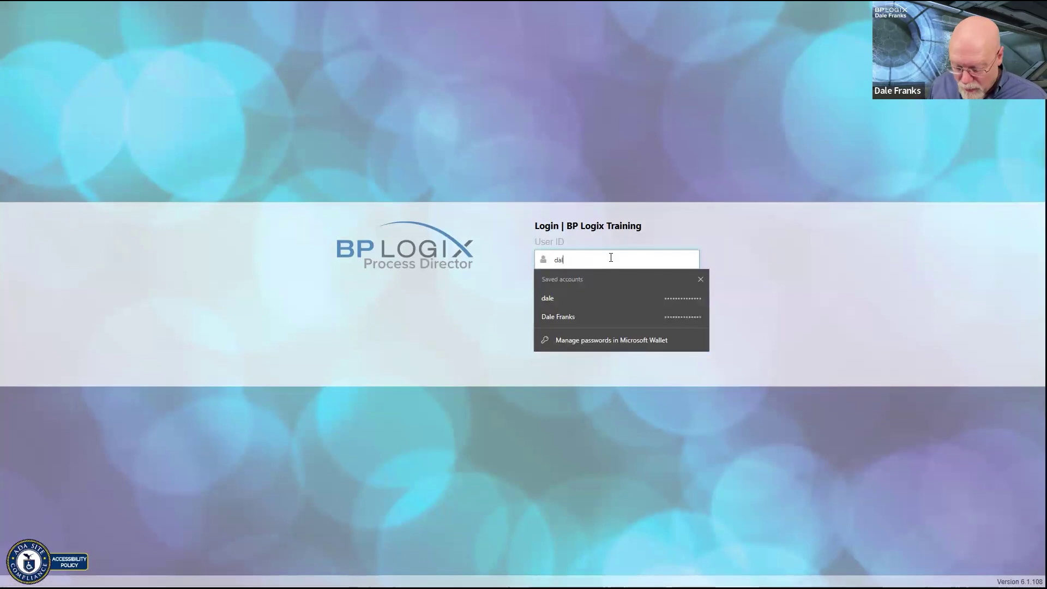
{"action": "left_click", "coordinate": [623, 299]}
{"action": "left_click", "coordinate": [639, 343]}
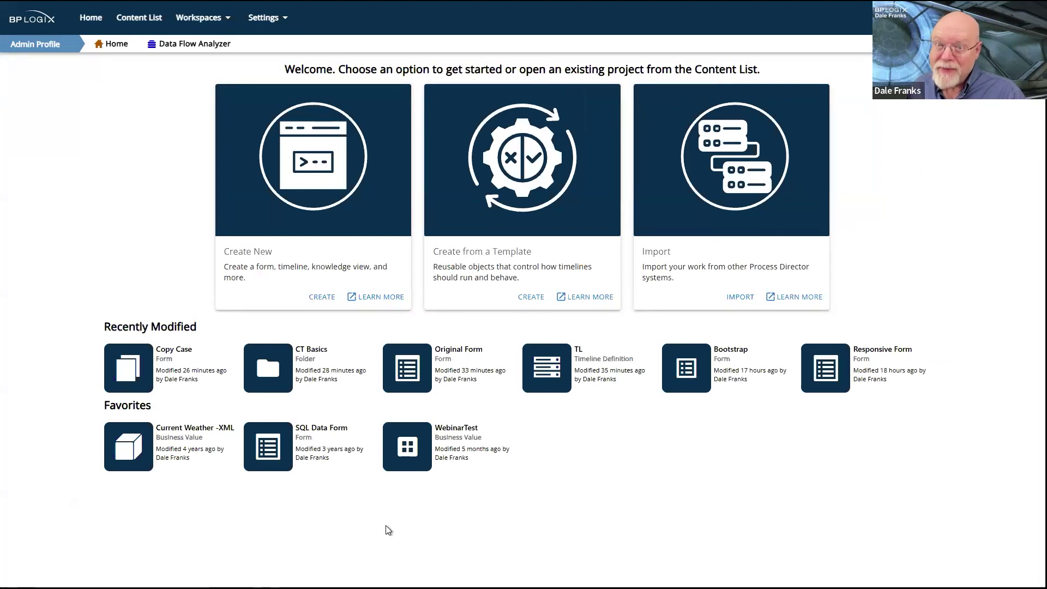
Expand Default Partition and [Custom Tasks] in the Content List, then open the [Custom Tasks] folder listing
{"action": "left_click", "coordinate": [158, 24]}
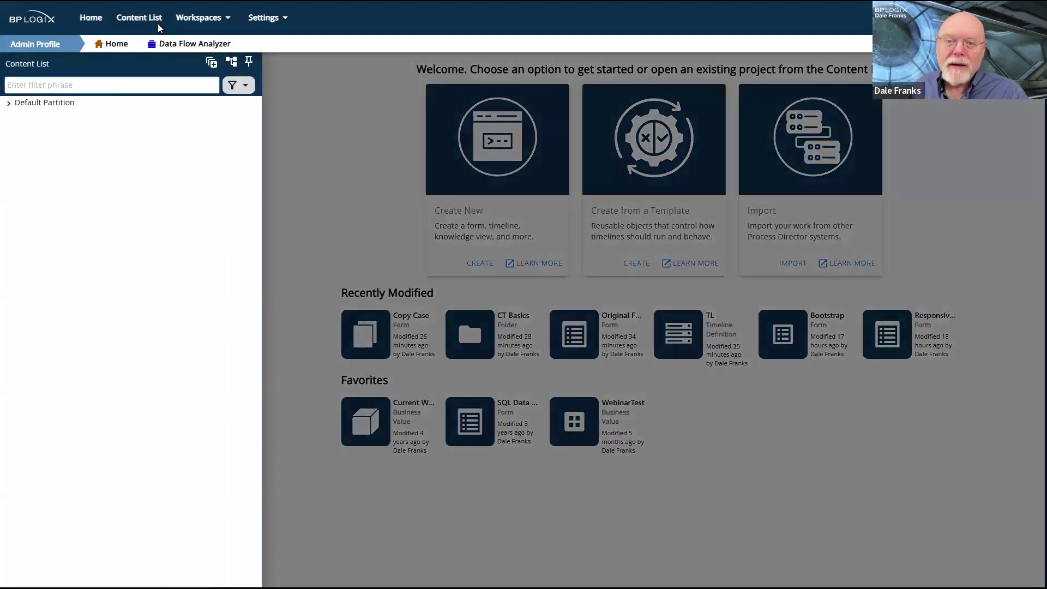
{"action": "left_click", "coordinate": [8, 102]}
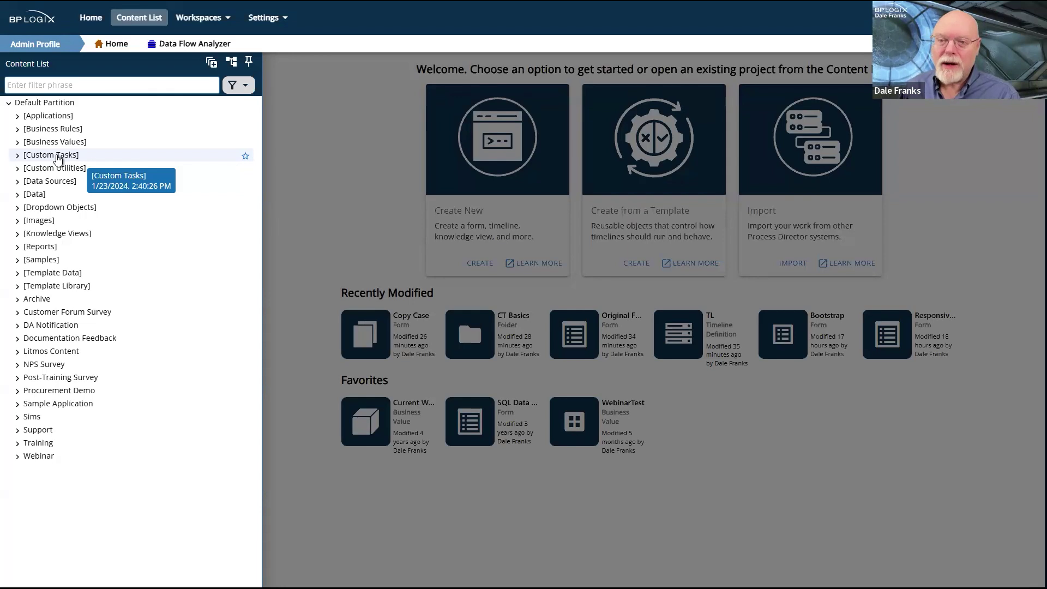
{"action": "left_click", "coordinate": [19, 157]}
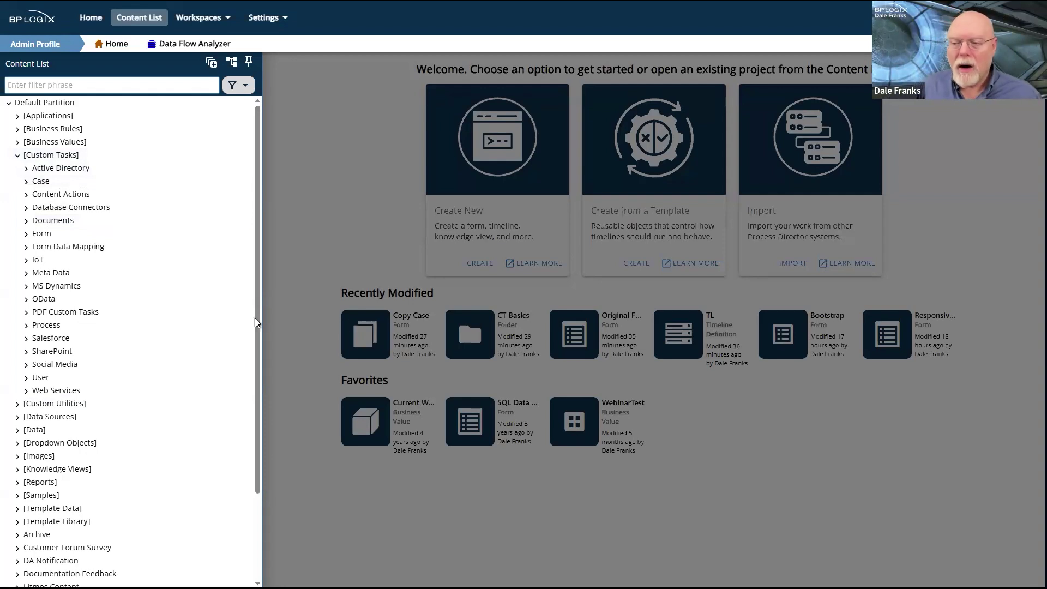
{"action": "left_click", "coordinate": [50, 156]}
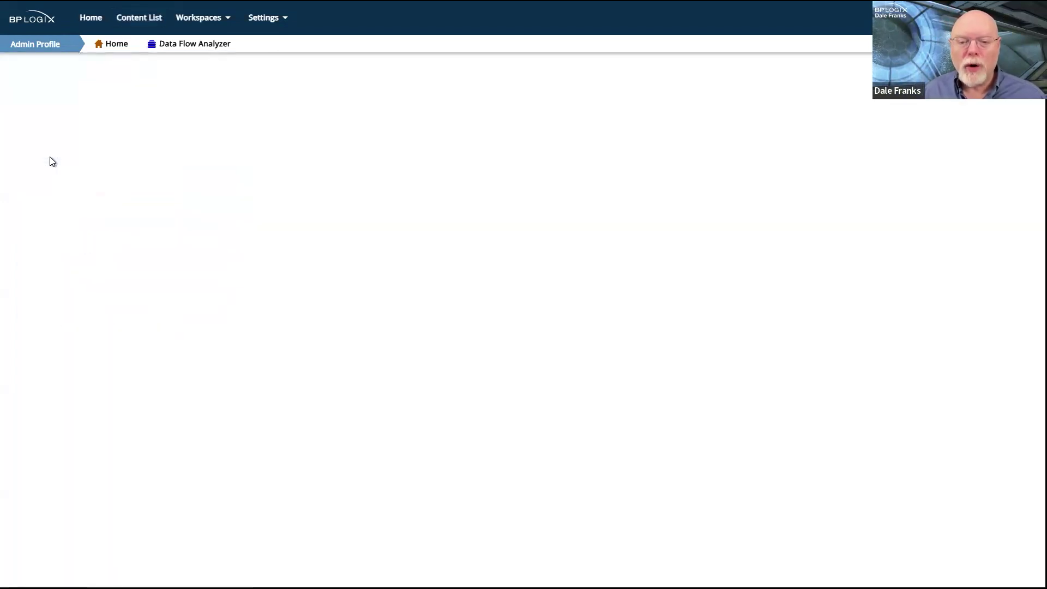
Reopen the Content List tree and pin it docked beside the [Custom Tasks] listing
{"action": "left_click", "coordinate": [139, 17]}
{"action": "left_click", "coordinate": [247, 64]}
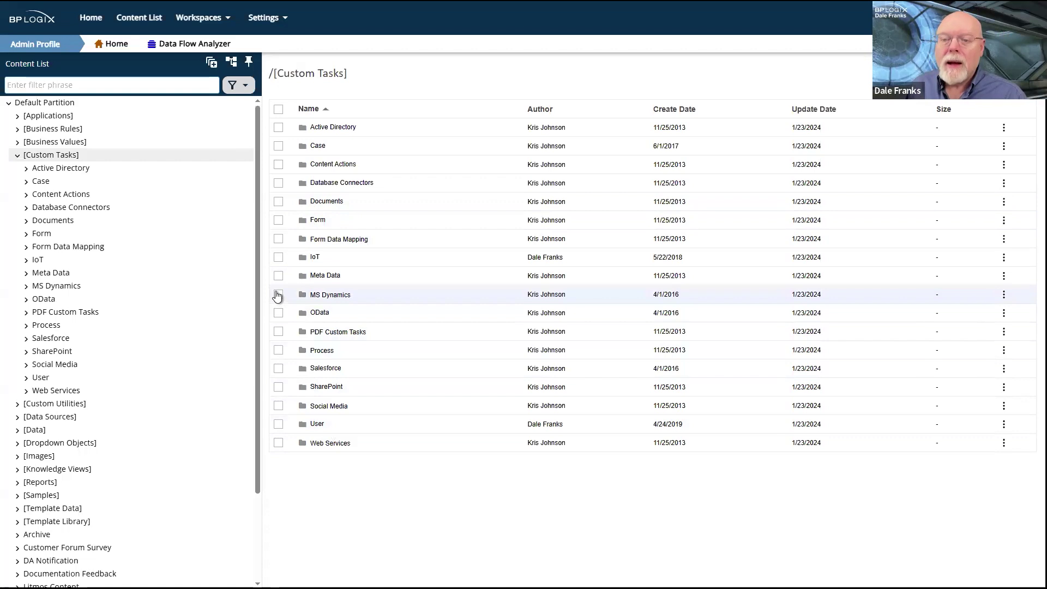
Open the Content Actions folder and then the Attach Document custom task's properties
{"action": "left_click", "coordinate": [279, 165]}
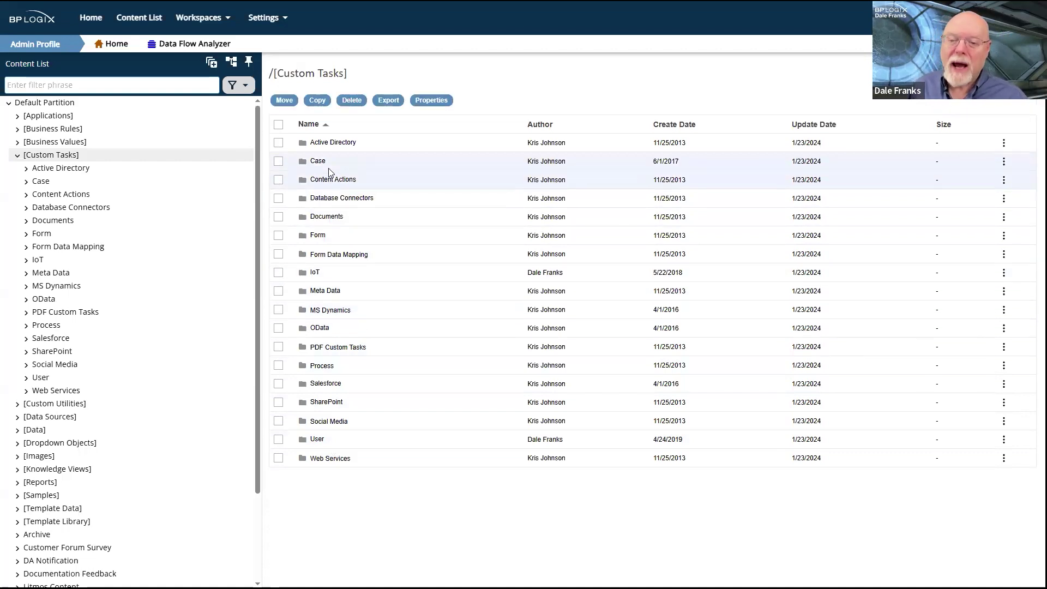
{"action": "left_click", "coordinate": [335, 182]}
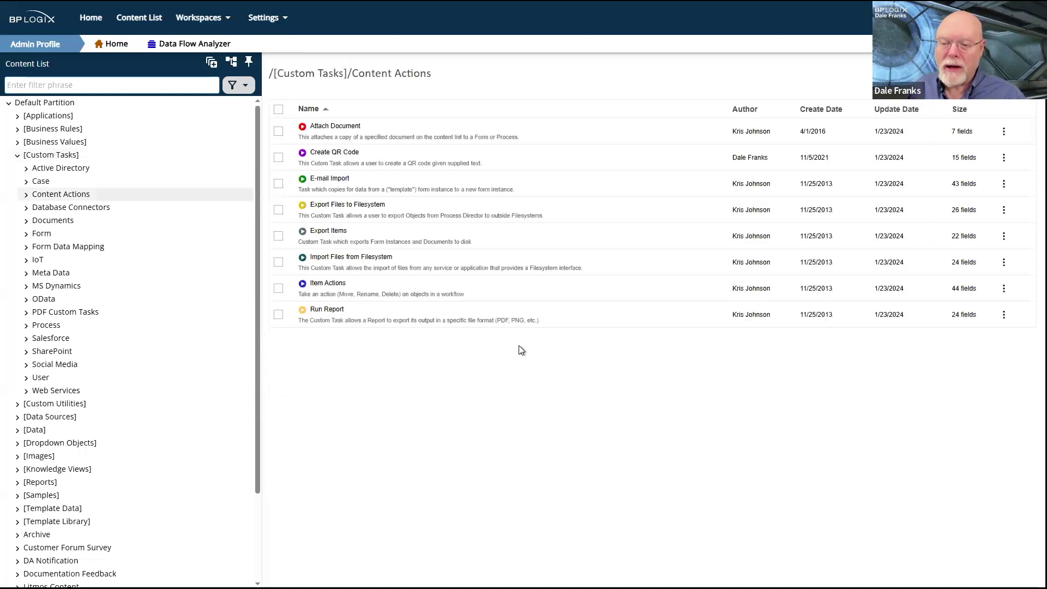
{"action": "left_click", "coordinate": [348, 133]}
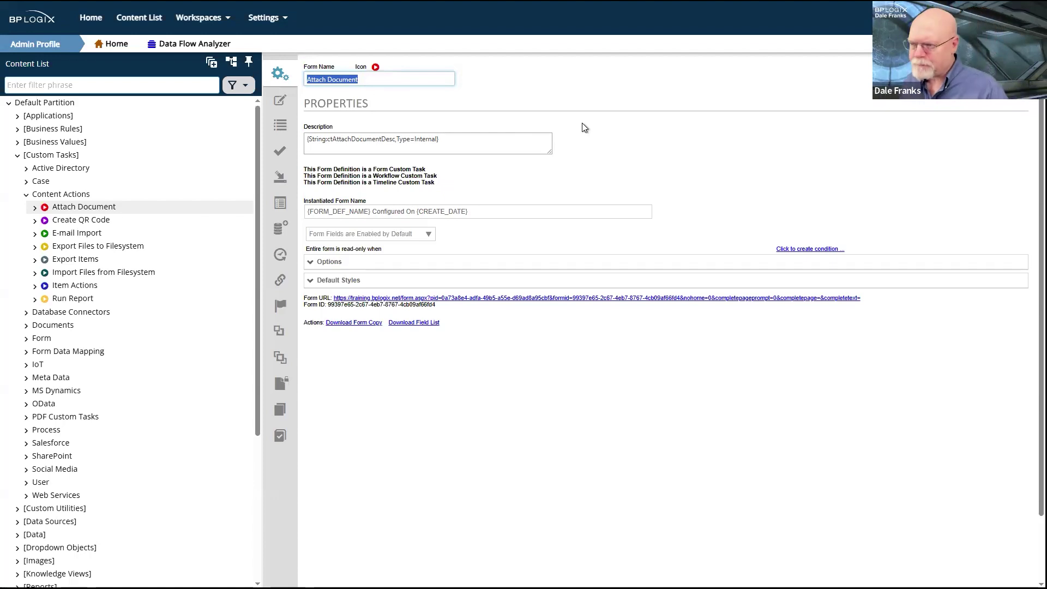
Preview the Attach Document form, highlight its version 2019.03.11, then close the configuration window
{"action": "mouse_move", "coordinate": [976, 90]}
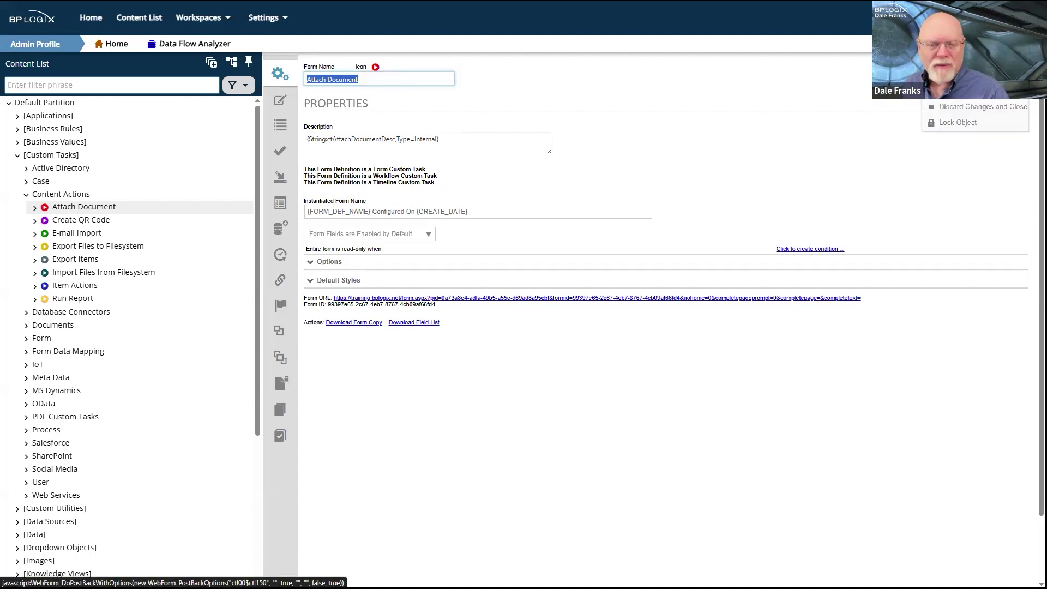
{"action": "left_click", "coordinate": [807, 298]}
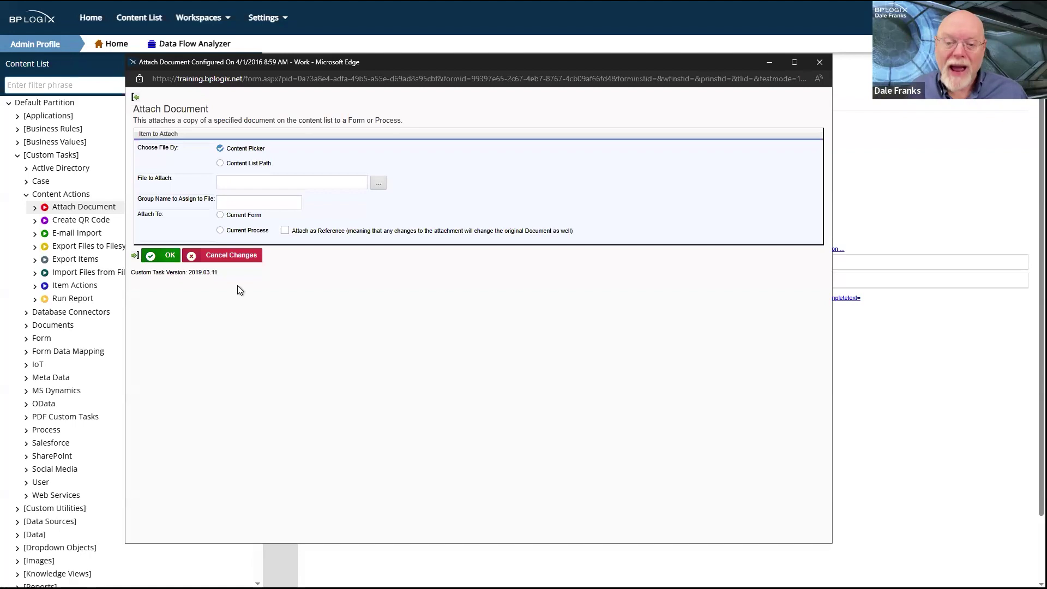
{"action": "left_click", "coordinate": [190, 276]}
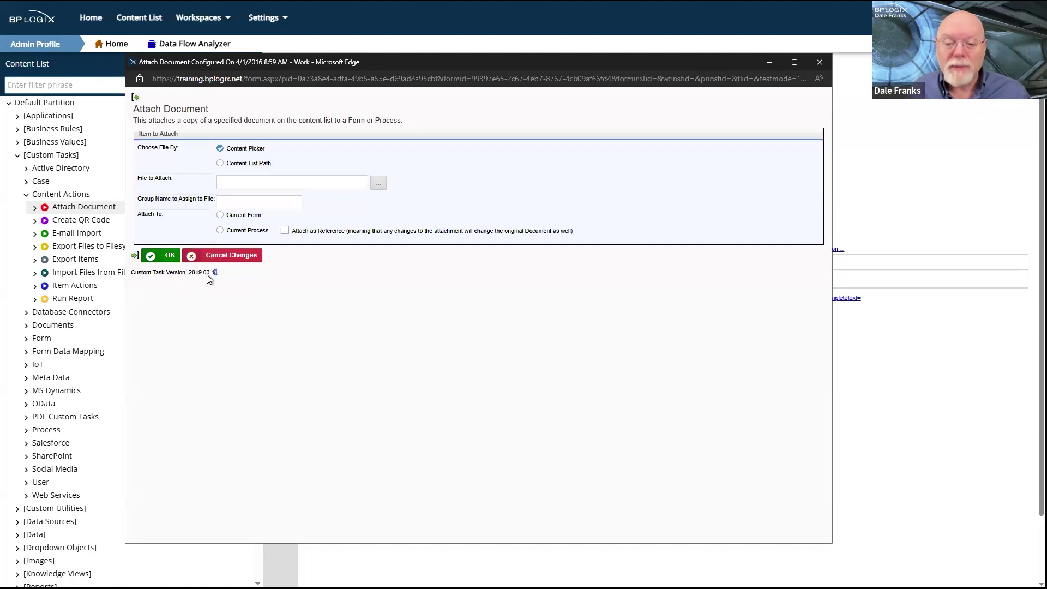
{"action": "left_click_drag", "start_coordinate": [189, 273], "coordinate": [191, 276]}
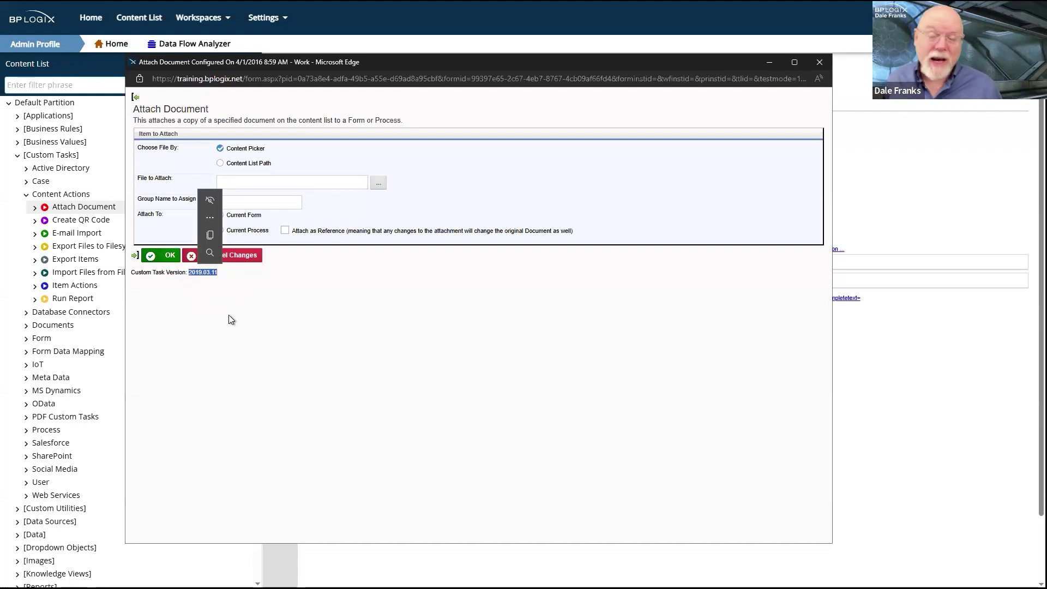
{"action": "left_click", "coordinate": [228, 315]}
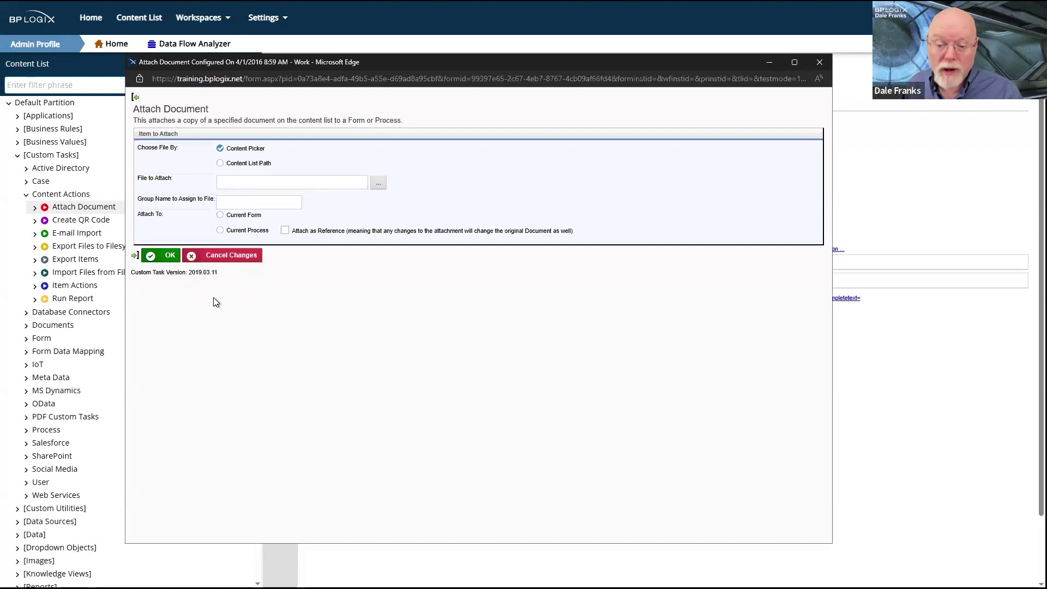
{"action": "double_click", "coordinate": [196, 272]}
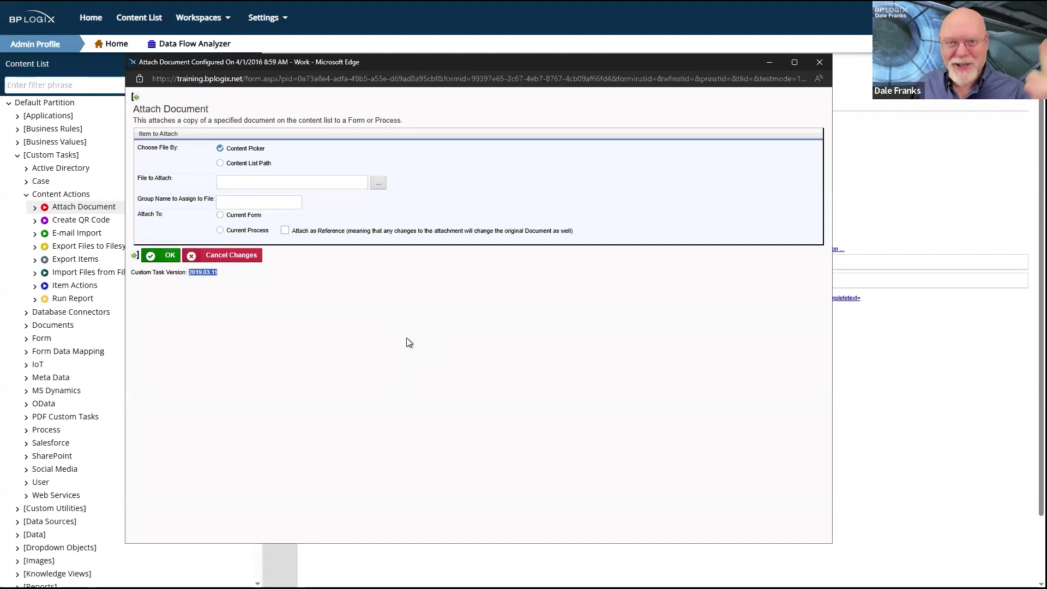
{"action": "left_click", "coordinate": [268, 289]}
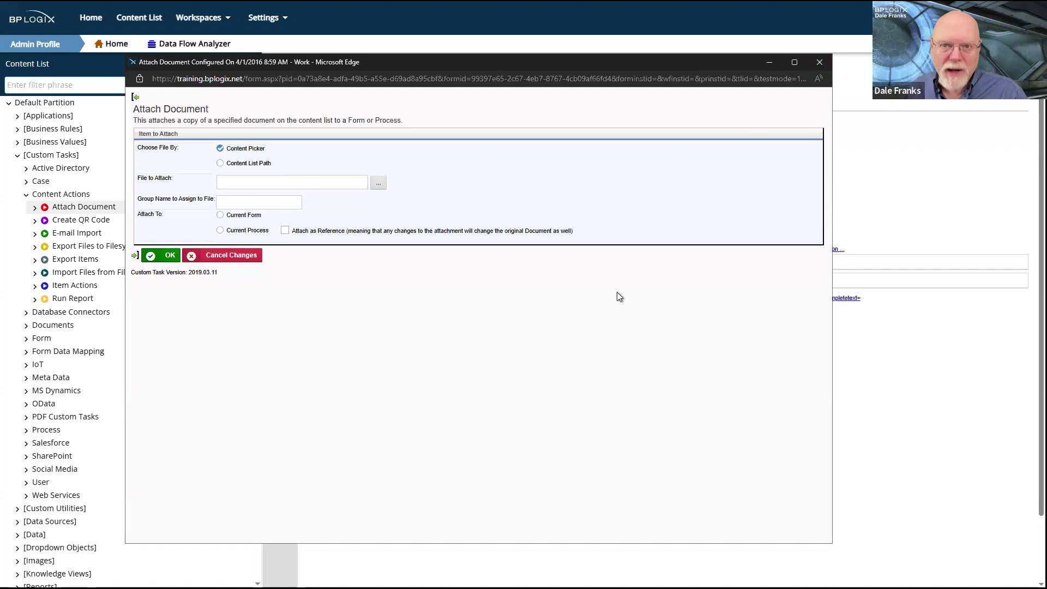
{"action": "left_click", "coordinate": [820, 62]}
Switch to the Help Center and open the Process Director Downloads article
{"action": "key", "text": "alt+Tab"}
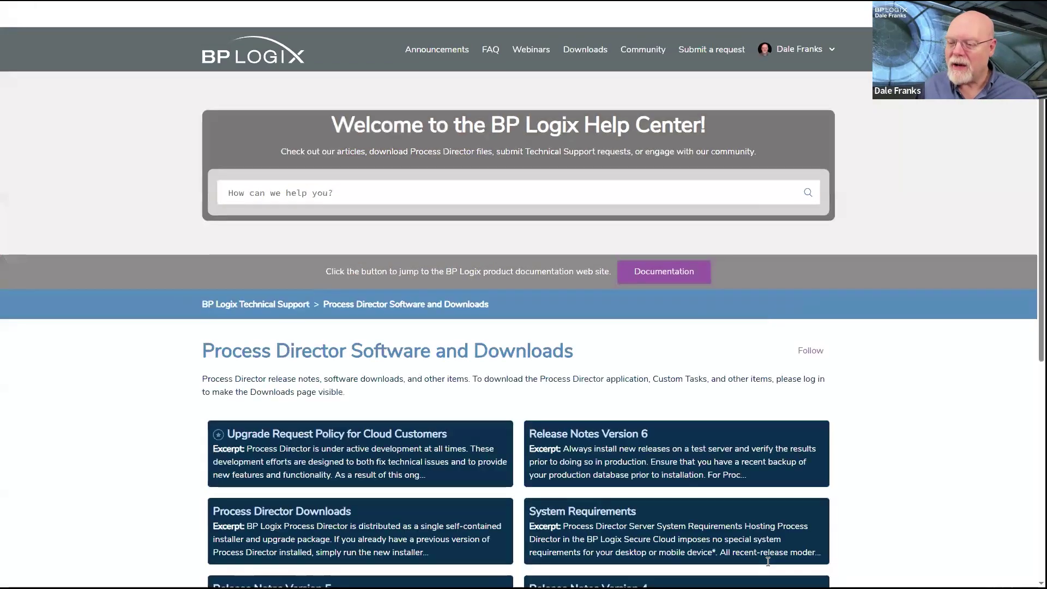
{"action": "scroll", "coordinate": [428, 338], "scroll_direction": "down", "scroll_amount": 6}
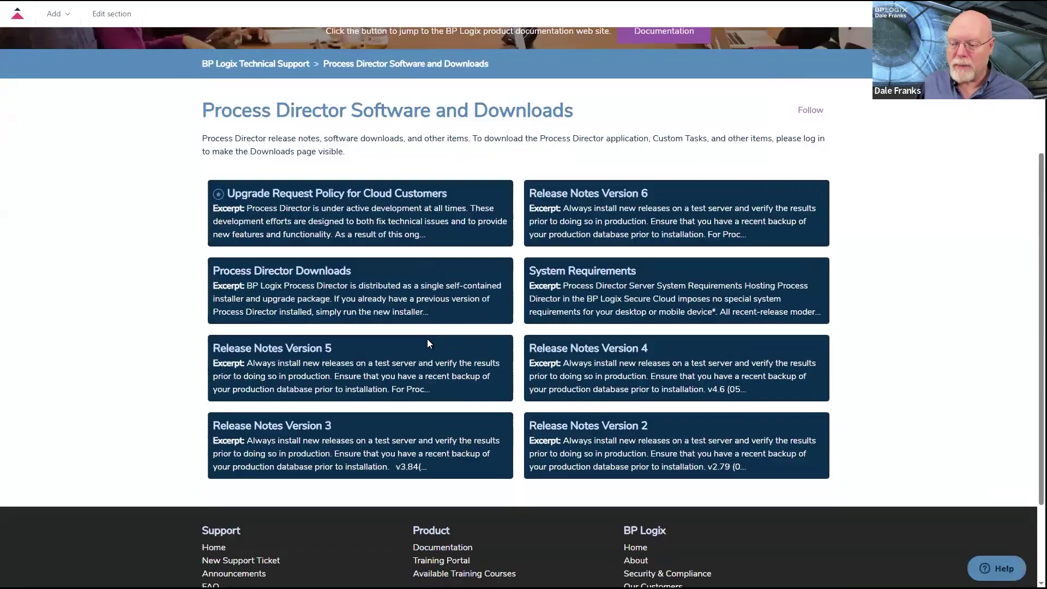
{"action": "scroll", "coordinate": [428, 338], "scroll_direction": "up", "scroll_amount": 1}
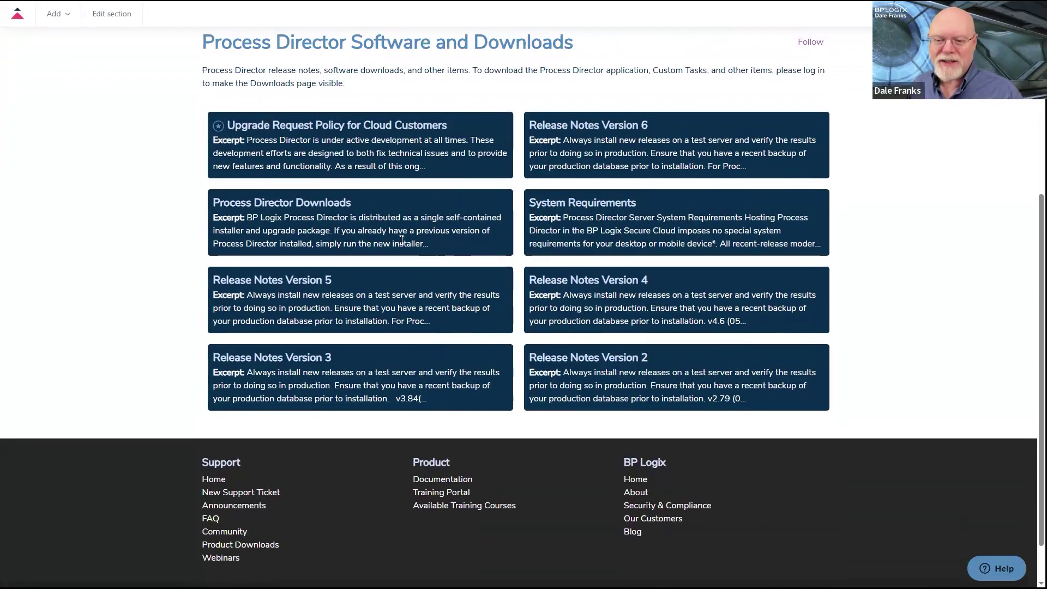
{"action": "left_click", "coordinate": [325, 206]}
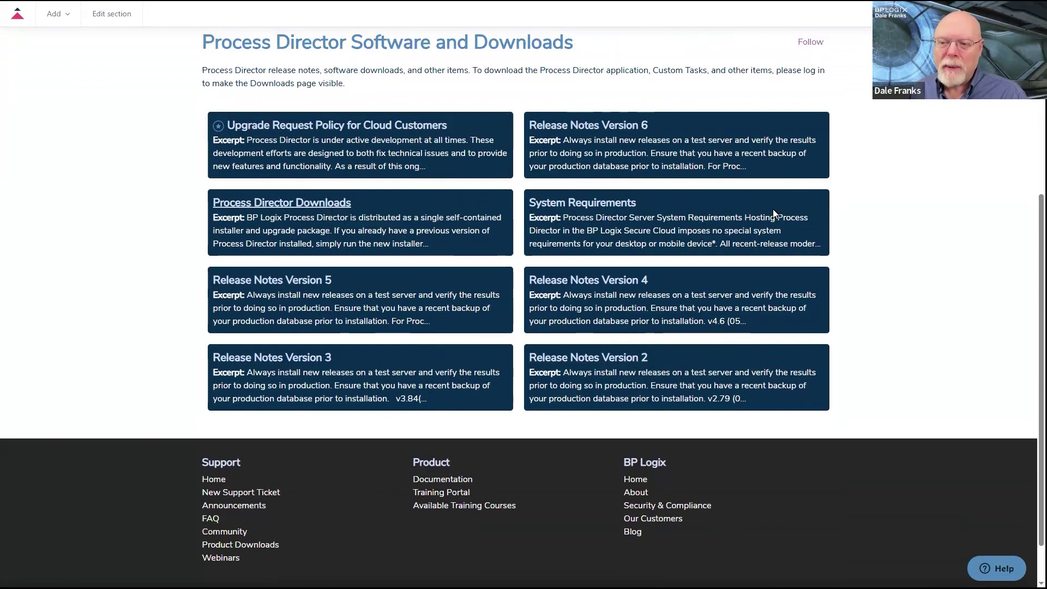
Scroll to the Custom Tasks section and highlight its 23 Jan 2024 release date
{"action": "scroll", "coordinate": [570, 318], "scroll_direction": "down", "scroll_amount": 10}
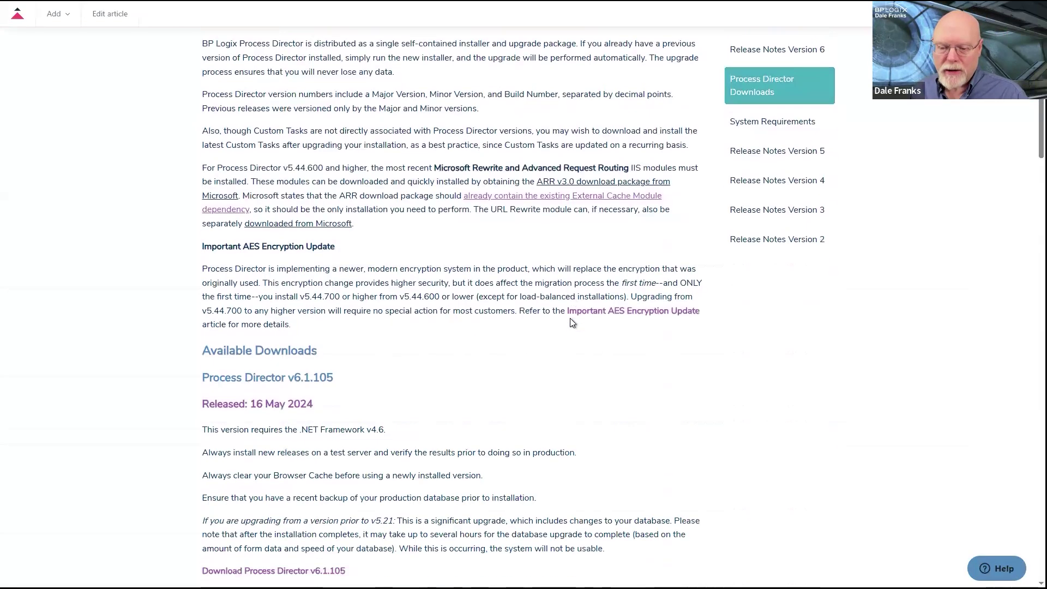
{"action": "scroll", "coordinate": [568, 322], "scroll_direction": "down", "scroll_amount": 2}
{"action": "scroll", "coordinate": [381, 218], "scroll_direction": "up", "scroll_amount": 1}
{"action": "scroll", "coordinate": [376, 288], "scroll_direction": "down", "scroll_amount": 3}
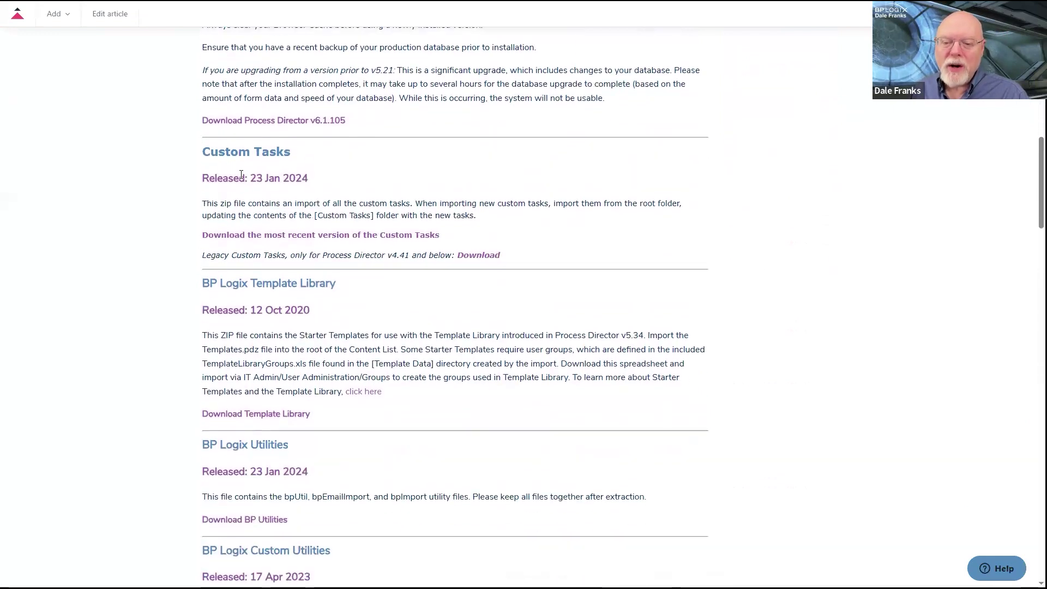
{"action": "left_click_drag", "start_coordinate": [243, 179], "coordinate": [309, 182]}
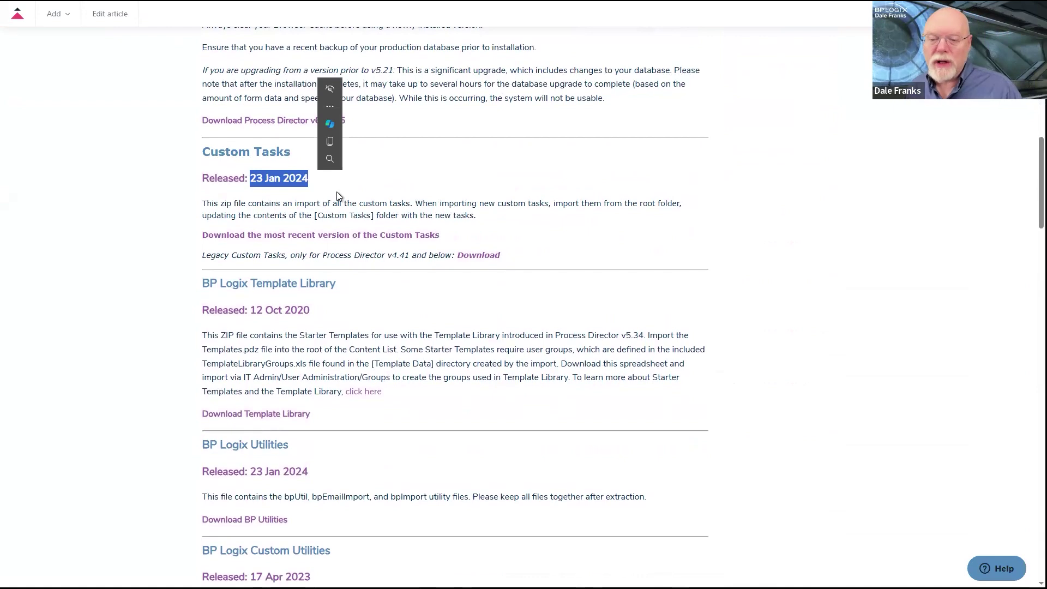
{"action": "left_click", "coordinate": [375, 189]}
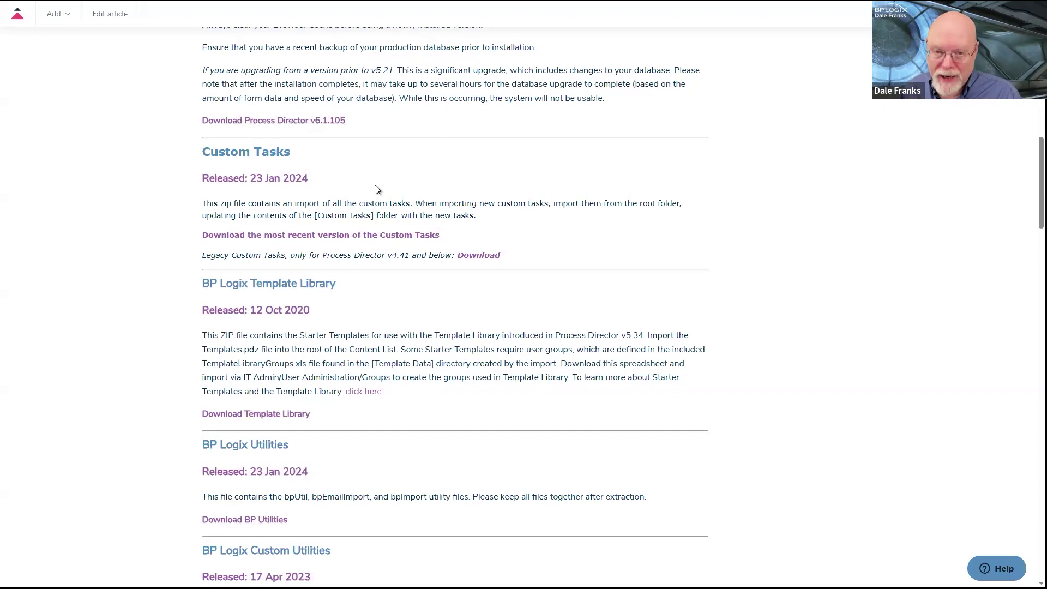
{"action": "left_click_drag", "start_coordinate": [309, 179], "coordinate": [251, 178]}
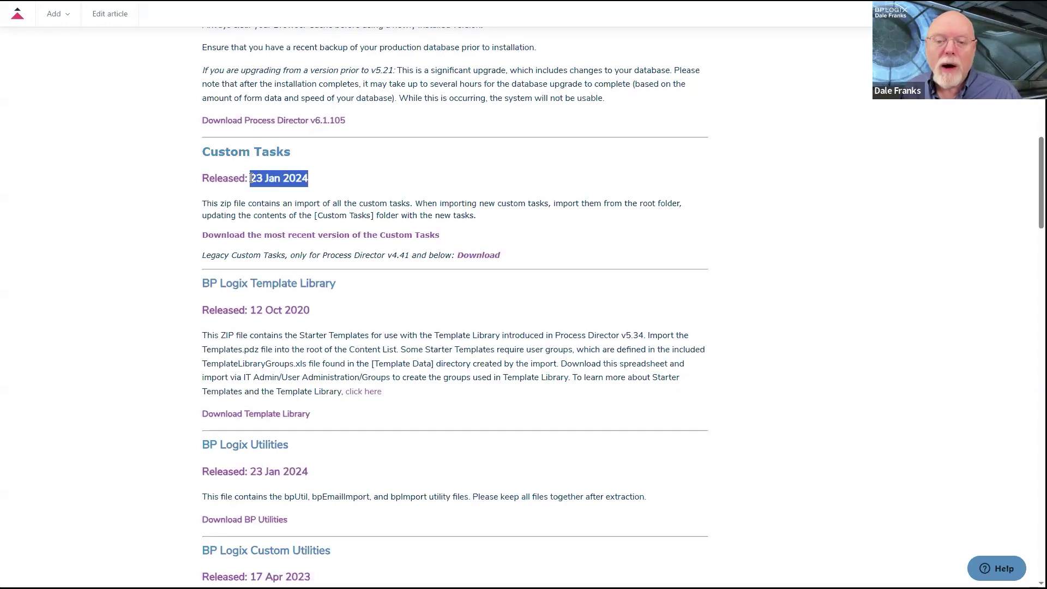
{"action": "left_click", "coordinate": [367, 192]}
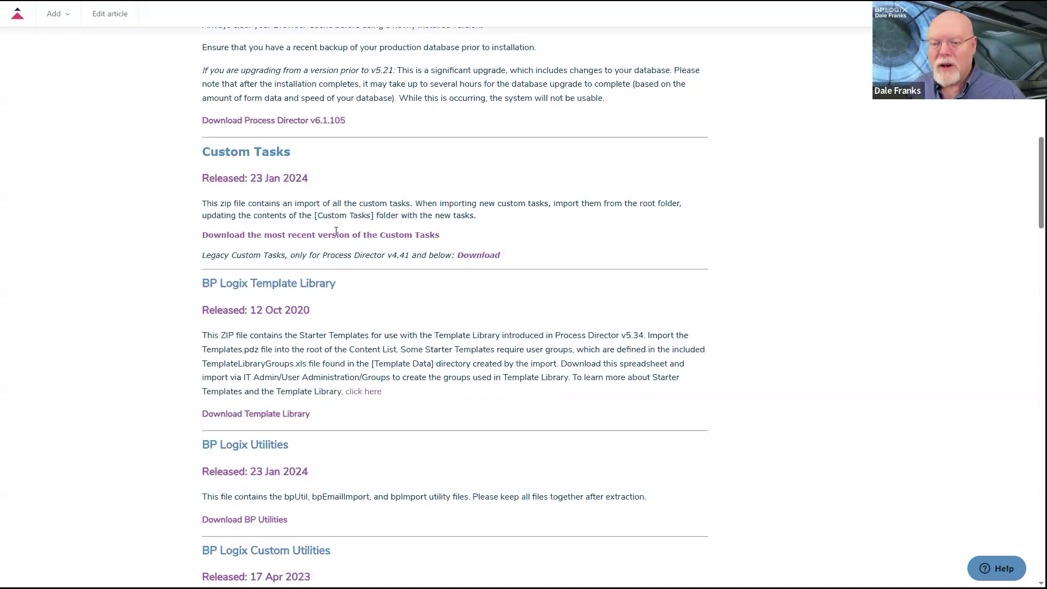
Highlight the legacy Custom Tasks line and its Process Director v4.41 version number
{"action": "left_click_drag", "start_coordinate": [204, 255], "coordinate": [514, 257]}
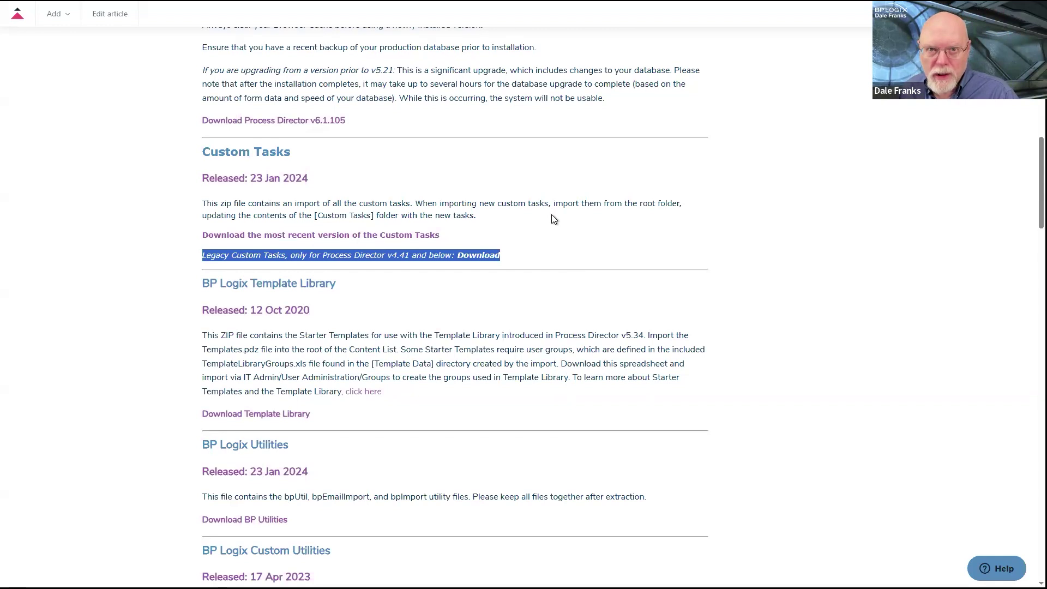
{"action": "left_click", "coordinate": [578, 201]}
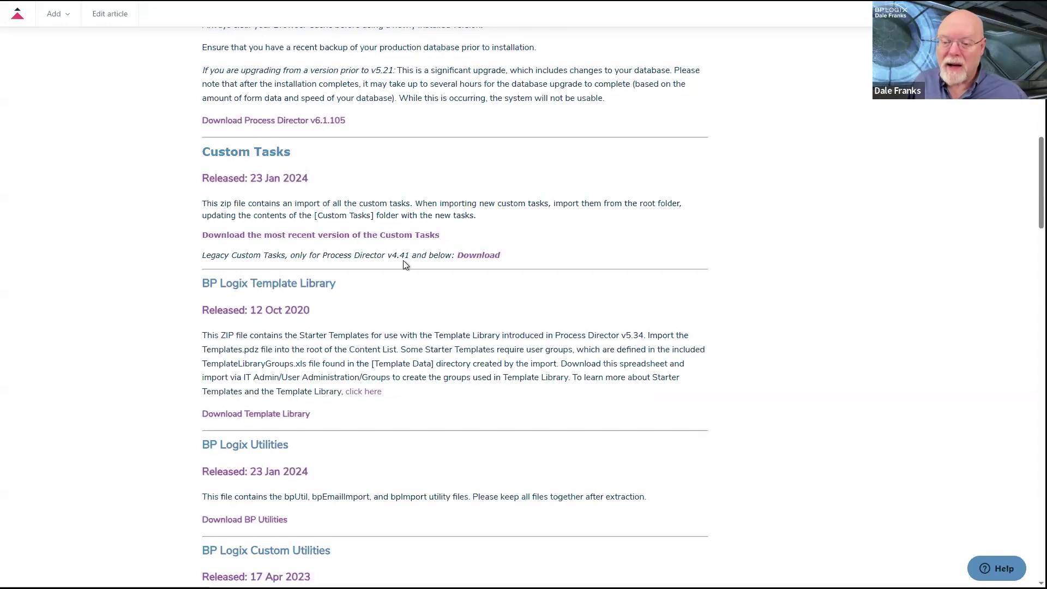
{"action": "left_click_drag", "start_coordinate": [410, 254], "coordinate": [394, 253]}
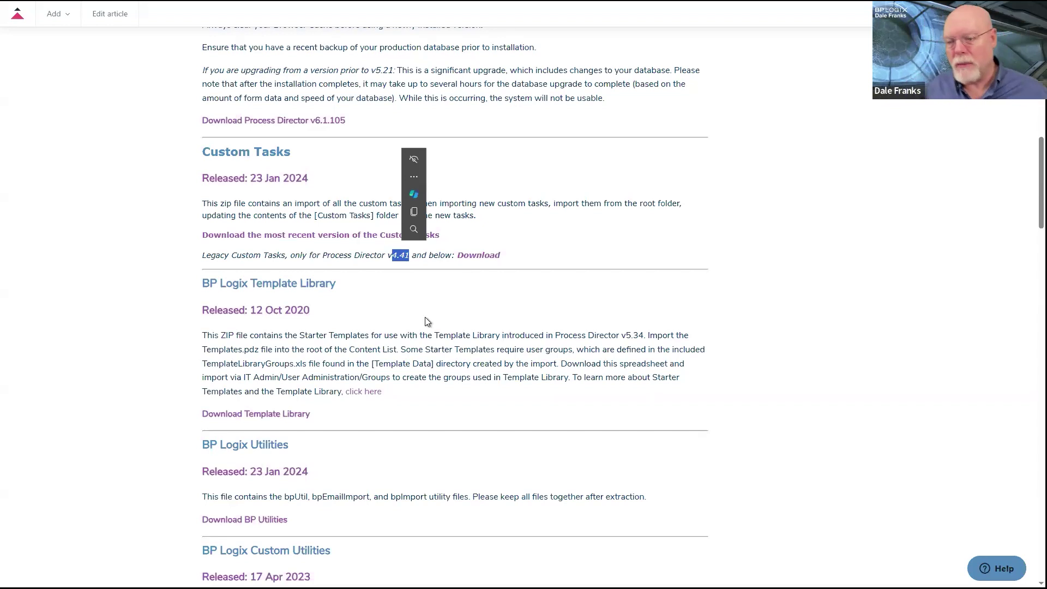
{"action": "left_click", "coordinate": [589, 203]}
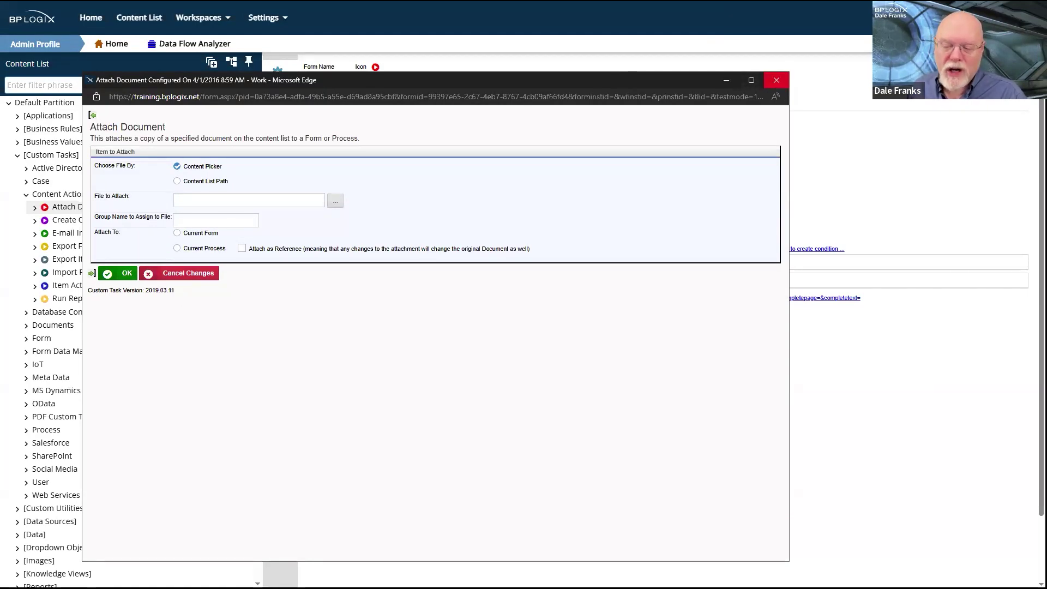
Inspect the Attach Document custom task version 2019.03.11, then close the preview window
{"action": "mouse_move", "coordinate": [976, 95]}
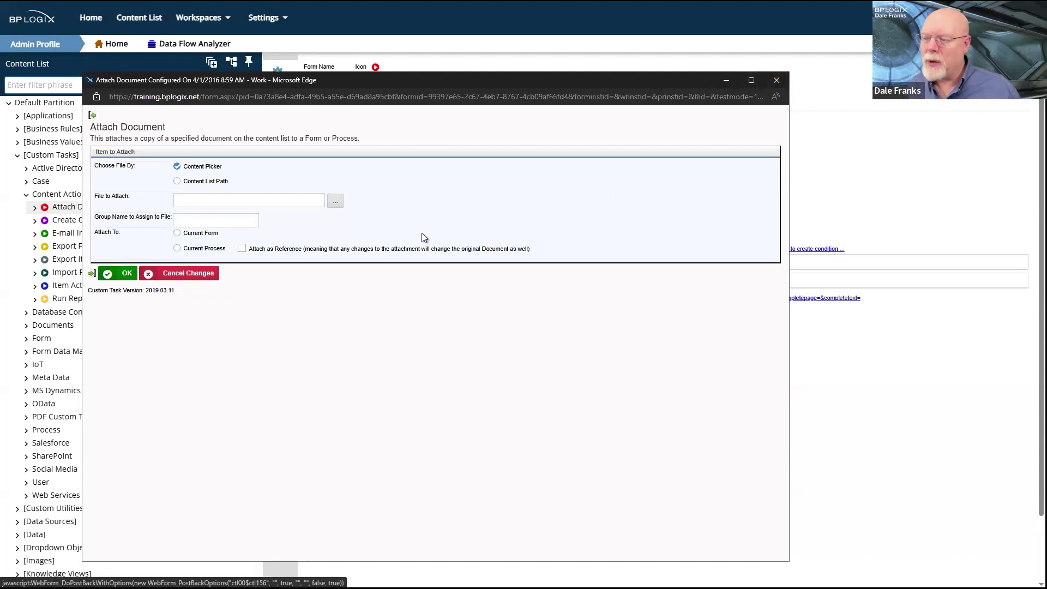
{"action": "double_click", "coordinate": [145, 293]}
{"action": "left_click", "coordinate": [321, 331]}
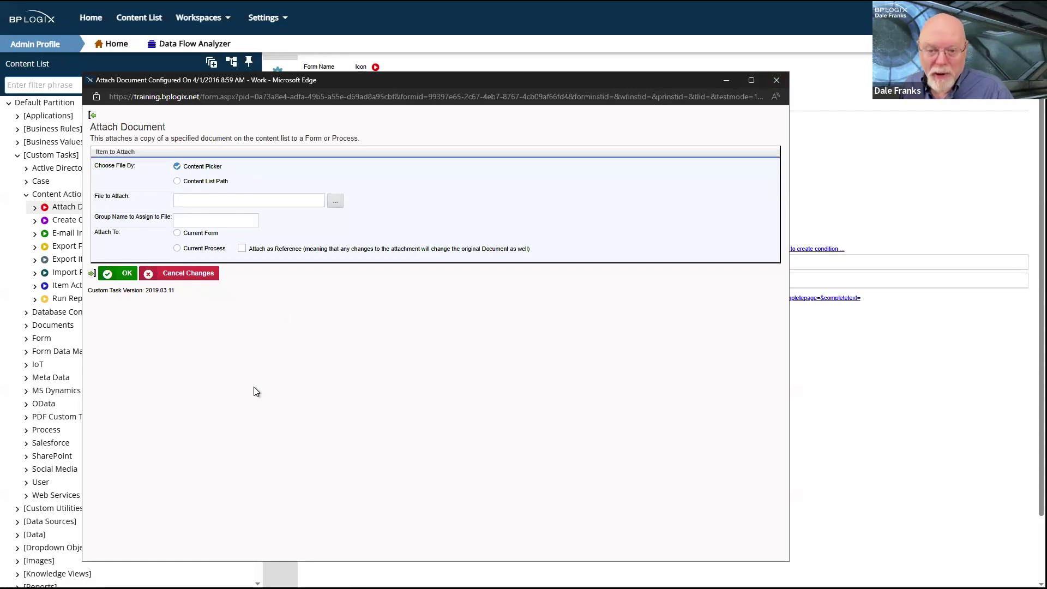
{"action": "left_click", "coordinate": [779, 80]}
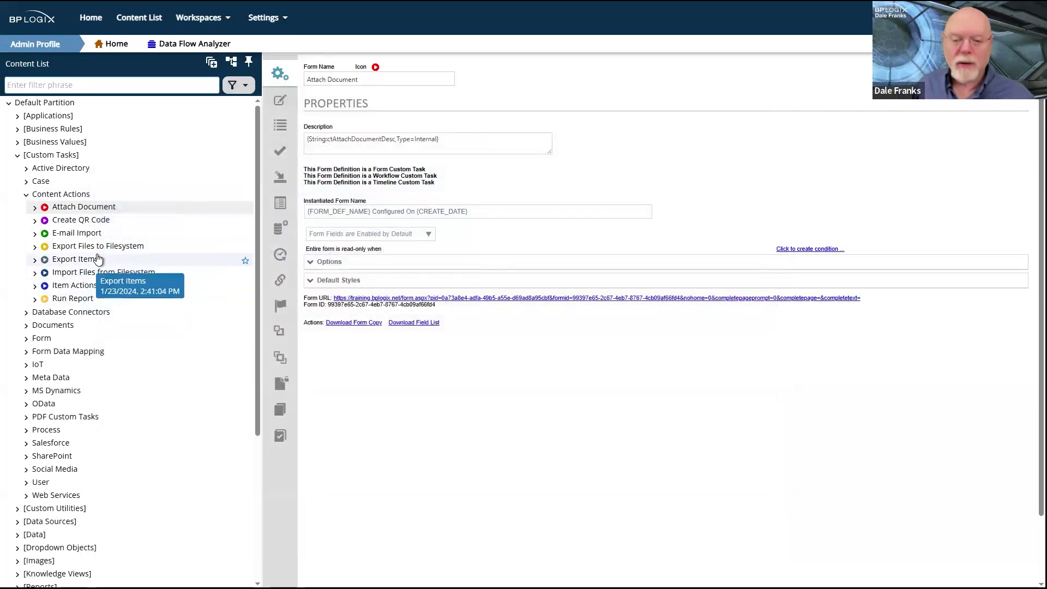
{"action": "key", "text": "alt+Tab"}
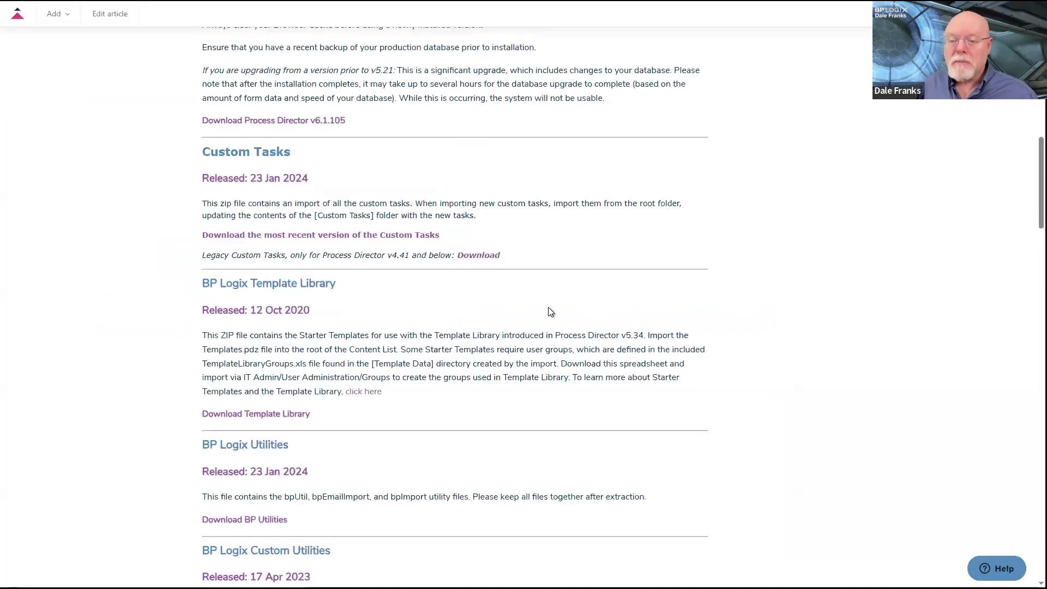
{"action": "triple_click", "coordinate": [201, 188]}
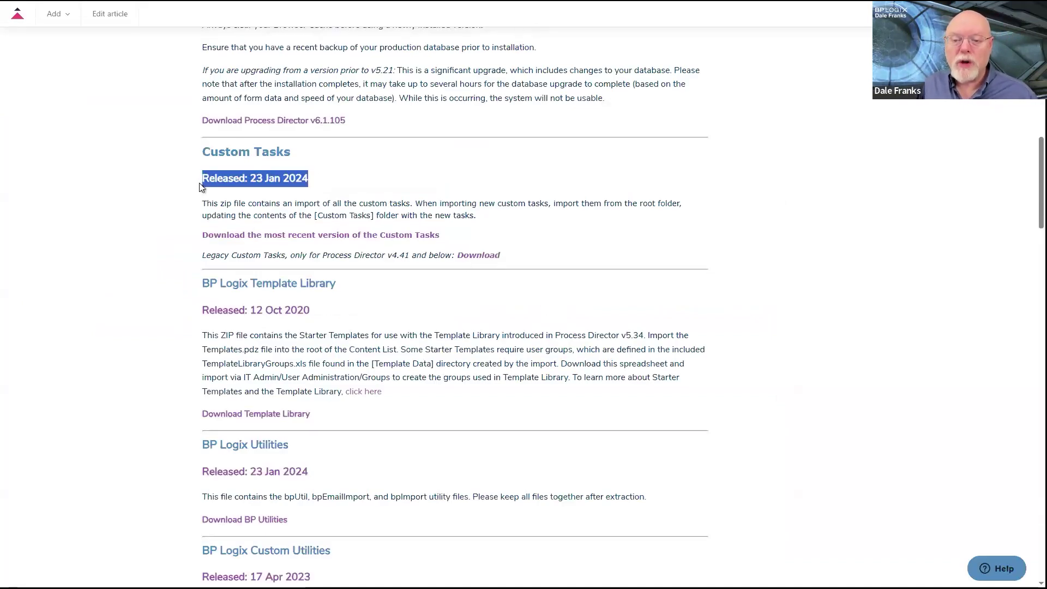
{"action": "left_click", "coordinate": [561, 223]}
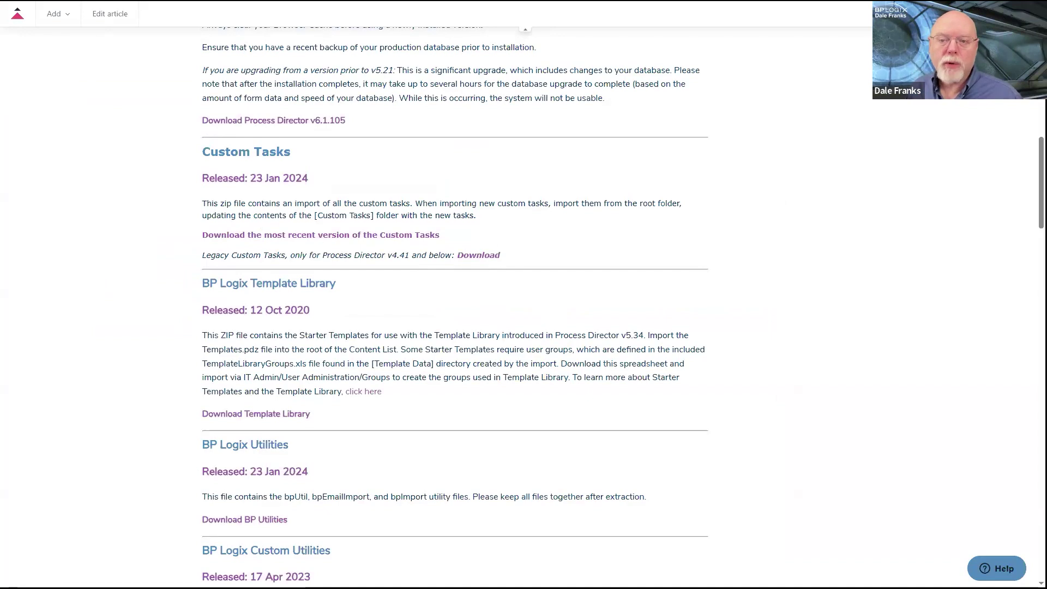
{"action": "key", "text": "alt+Tab"}
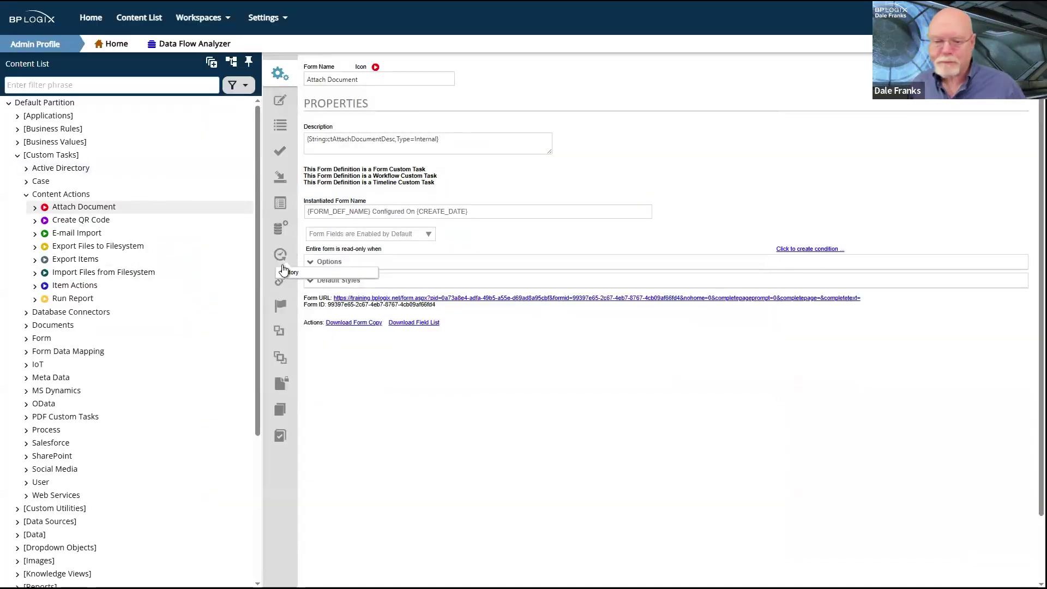
Browse the Active Directory, Case, Content Actions, Database Connectors and Documents custom task lists
{"action": "left_click", "coordinate": [26, 195]}
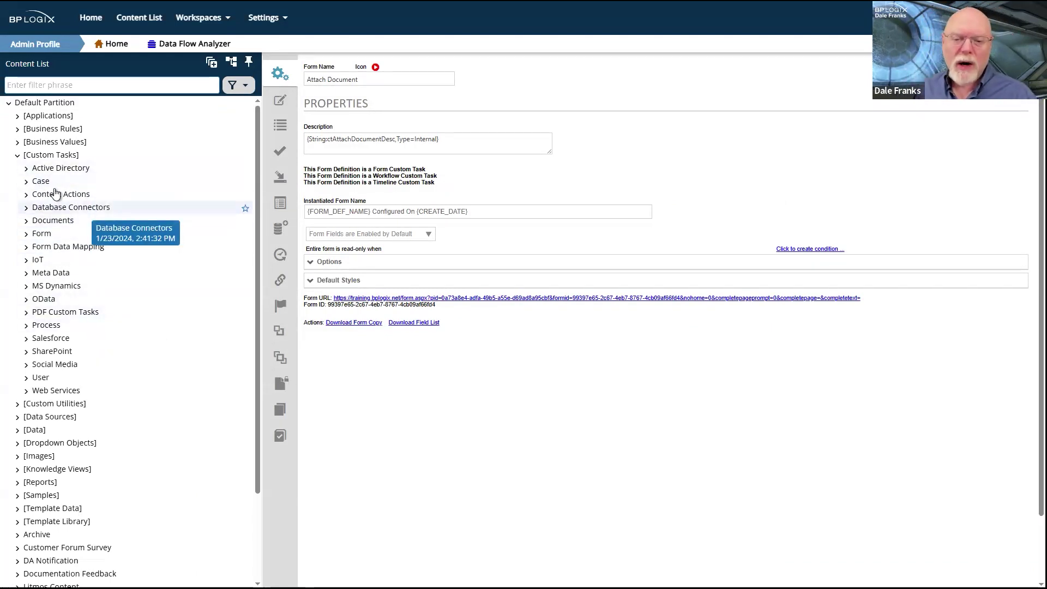
{"action": "left_click", "coordinate": [98, 169]}
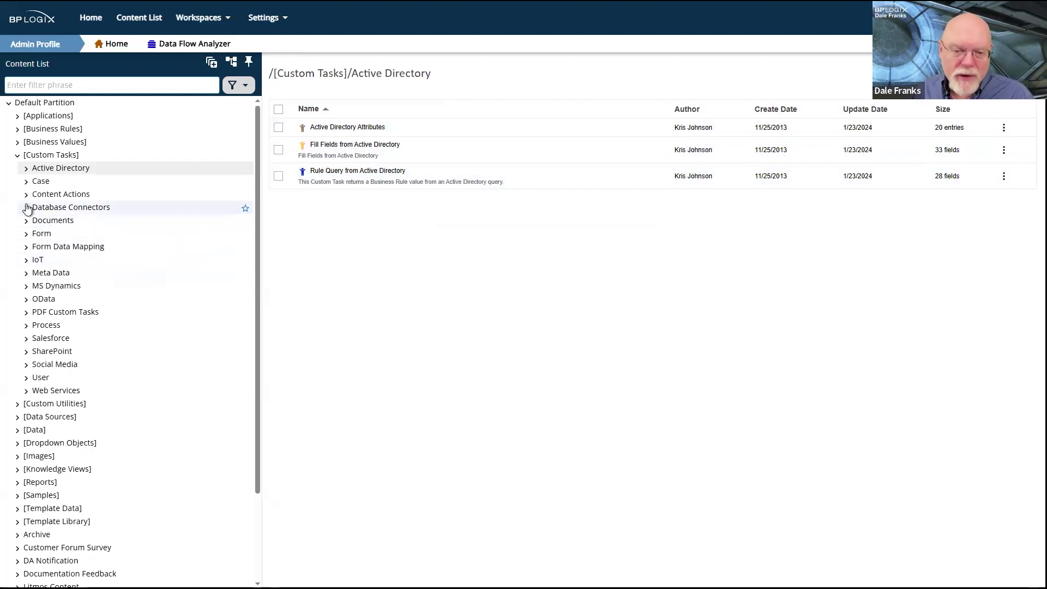
{"action": "left_click", "coordinate": [40, 181]}
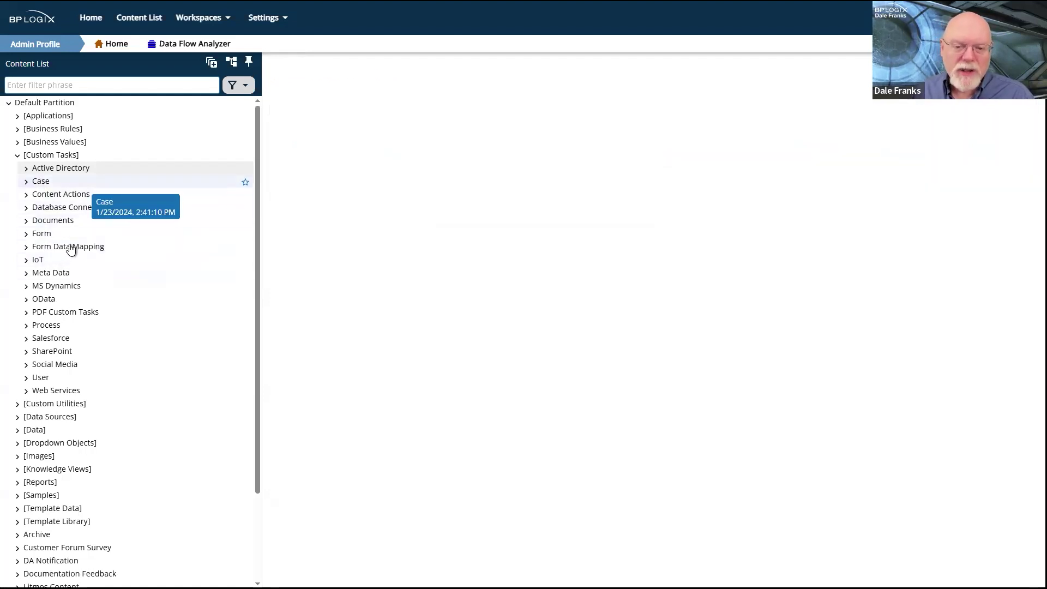
{"action": "left_click", "coordinate": [61, 195]}
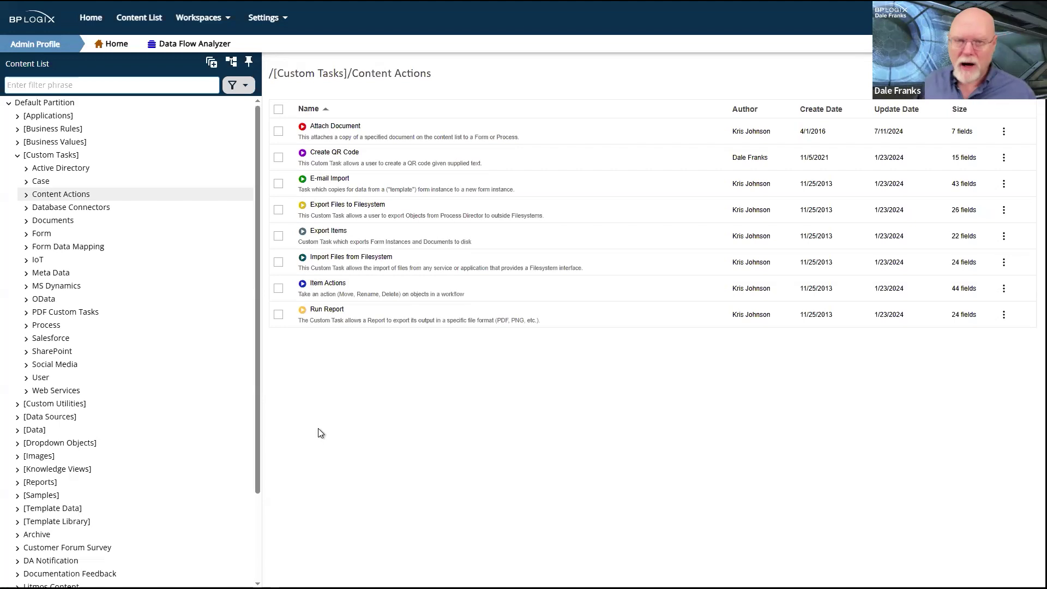
{"action": "left_click", "coordinate": [101, 208]}
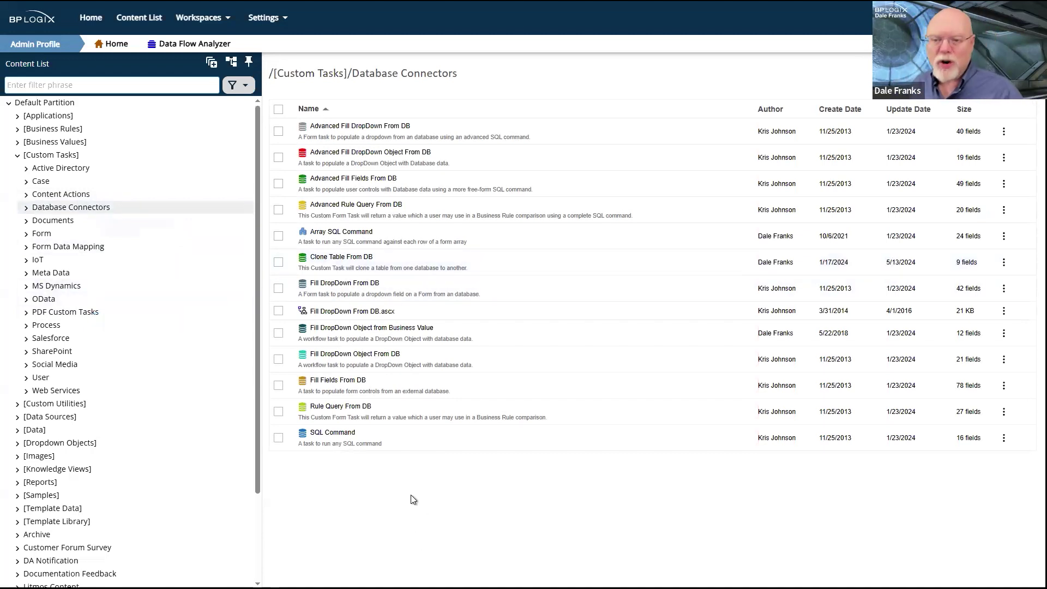
{"action": "left_click", "coordinate": [60, 221]}
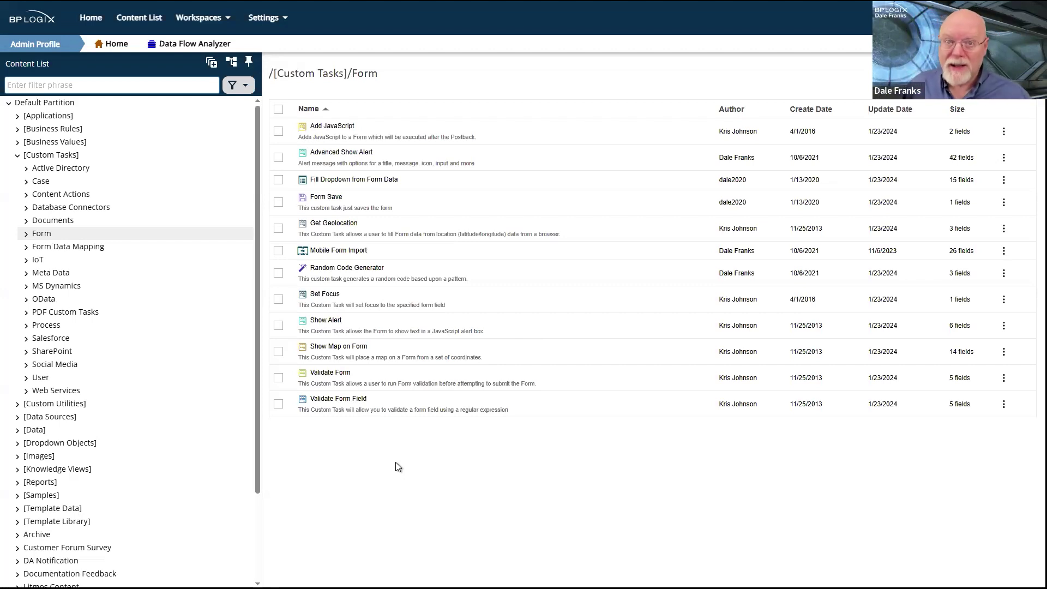
{"action": "mouse_move", "coordinate": [238, 328]}
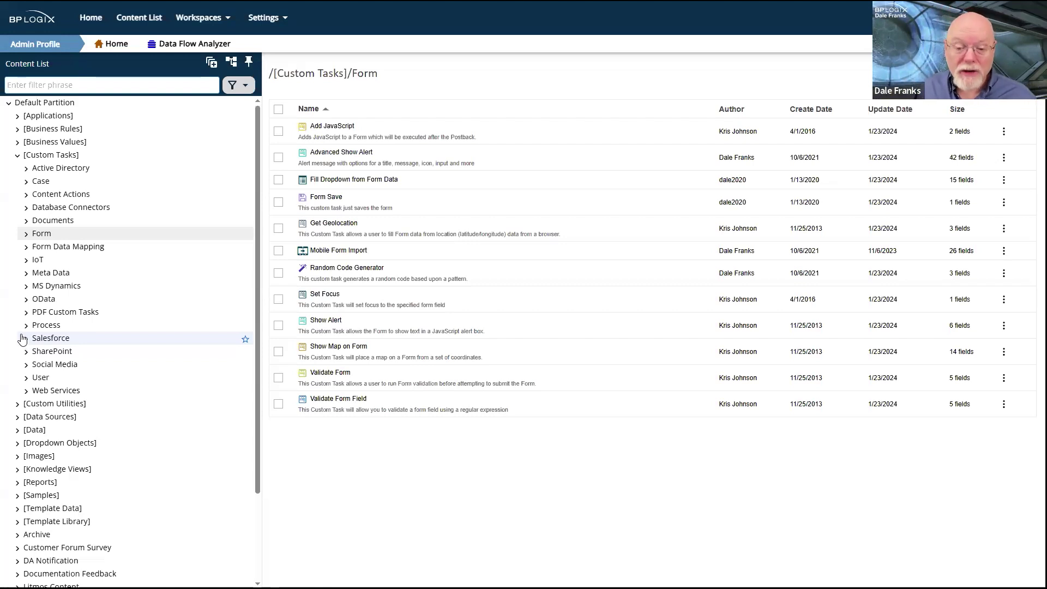
View the Process custom tasks, check Form Data Mapping, then return to Process
{"action": "left_click", "coordinate": [40, 326]}
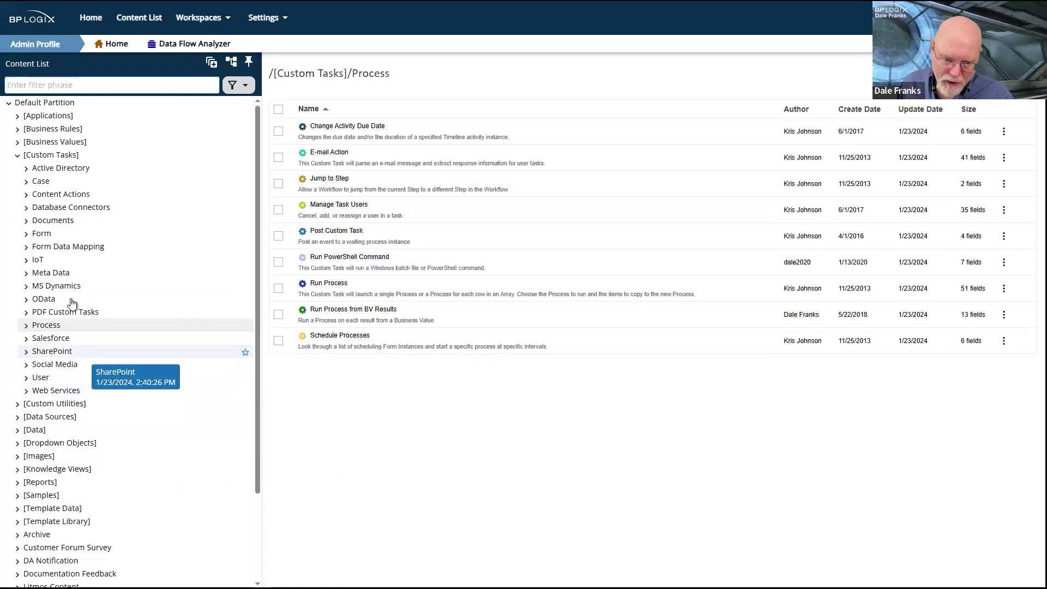
{"action": "left_click", "coordinate": [72, 249]}
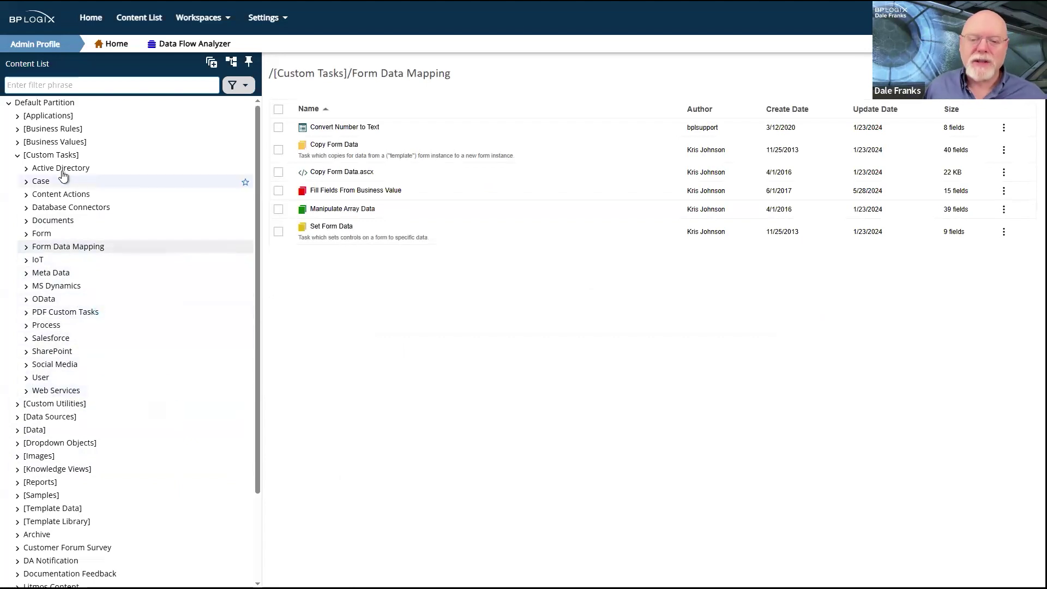
{"action": "left_click", "coordinate": [49, 326]}
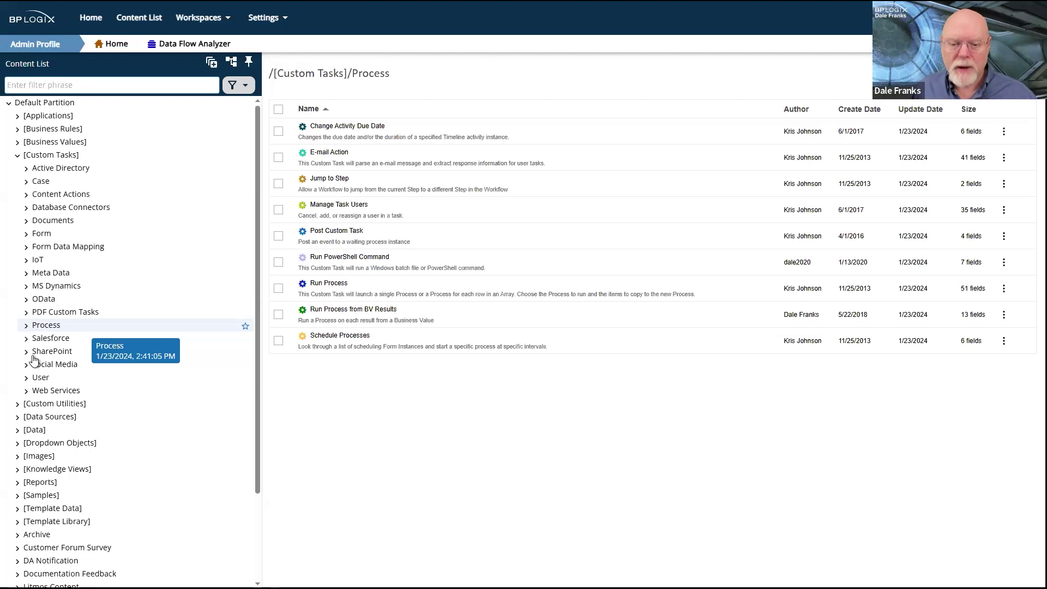
List the Salesforce, MS Dynamics and OData custom tasks, ending on Social Media
{"action": "left_click", "coordinate": [71, 339]}
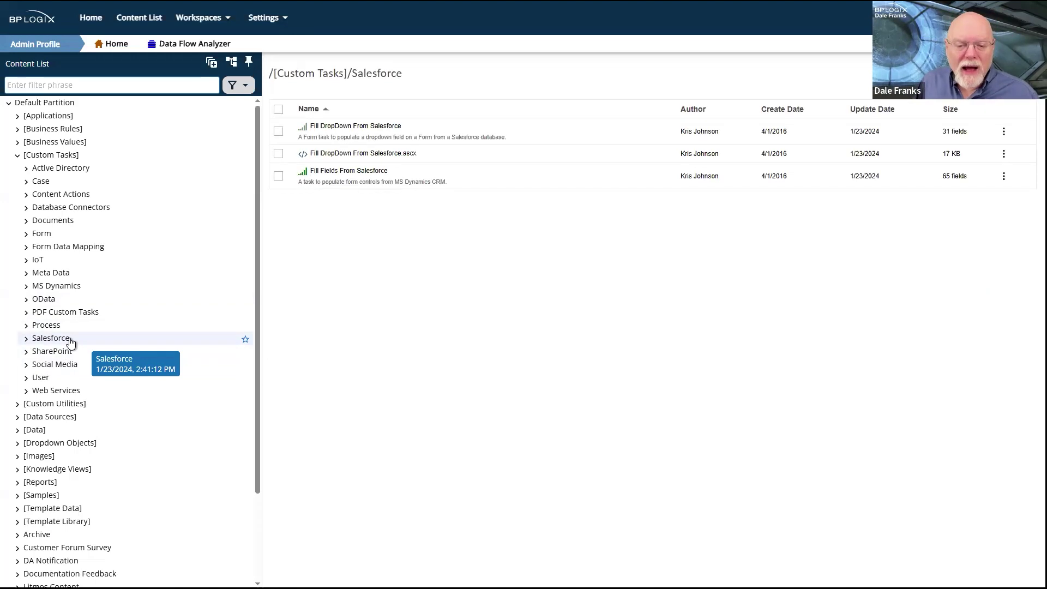
{"action": "left_click", "coordinate": [77, 286]}
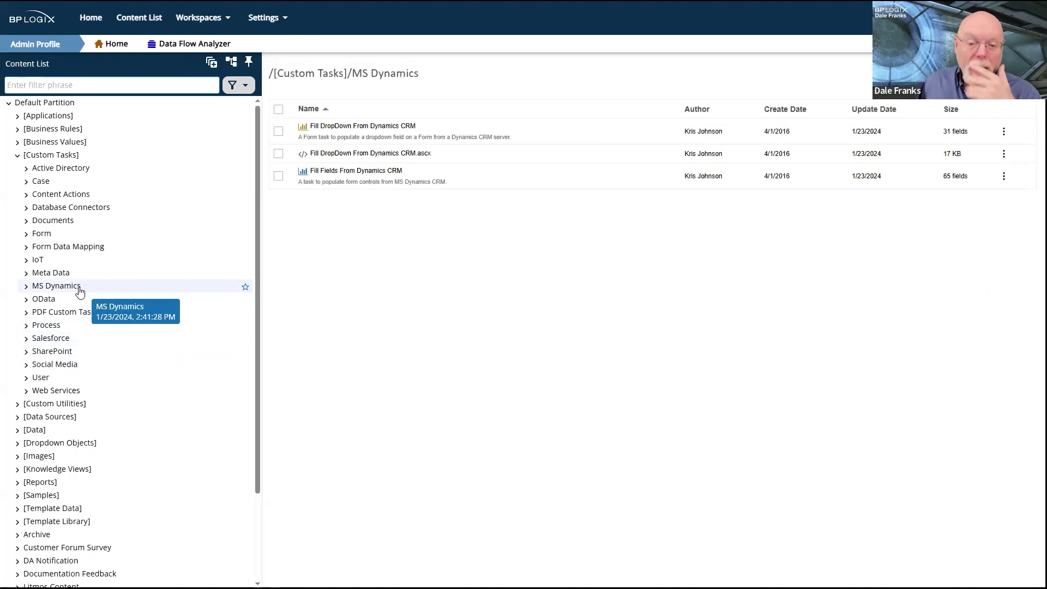
{"action": "left_click", "coordinate": [48, 303]}
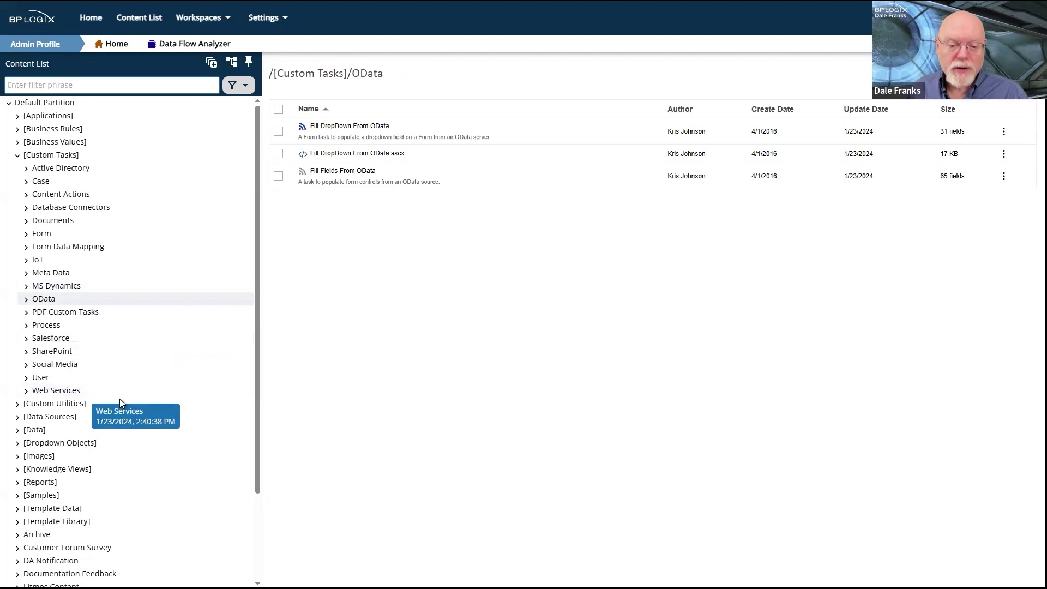
{"action": "left_click", "coordinate": [48, 369]}
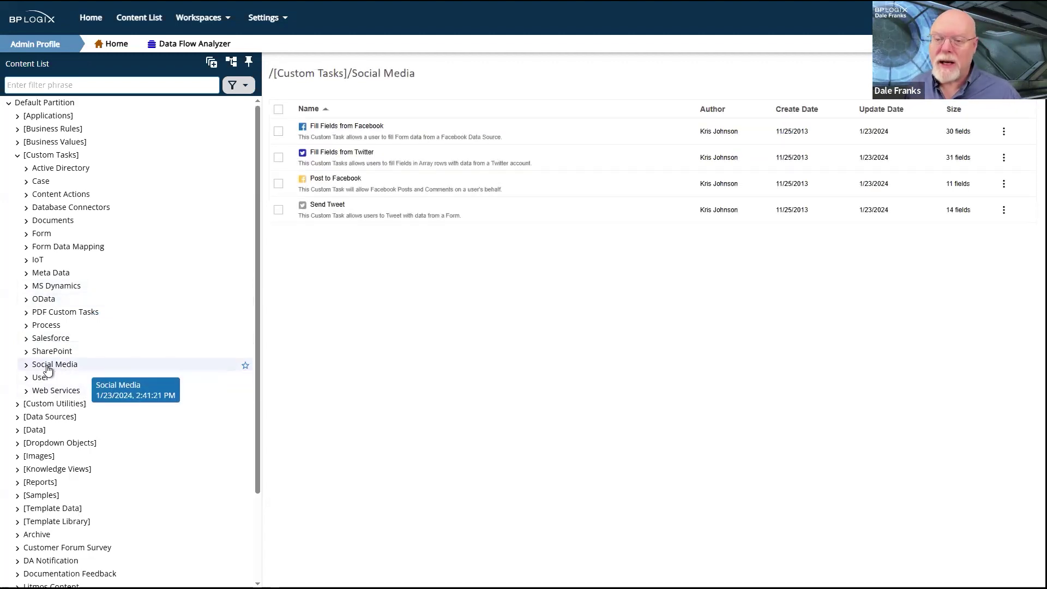
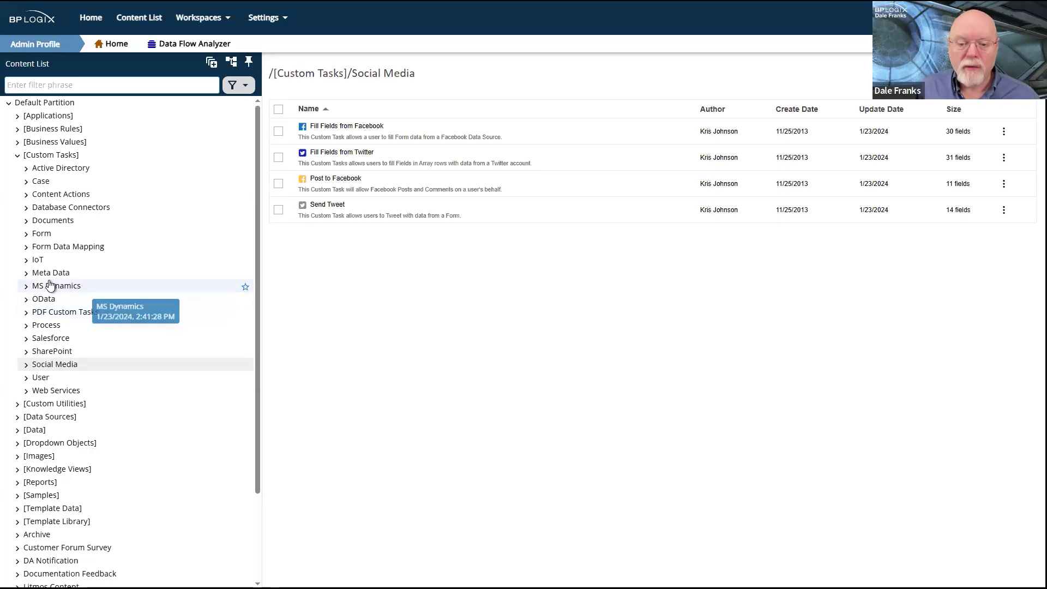
Check the Form Data Mapping custom tasks, then list Database Connectors tasks like Fill Fields From DB
{"action": "left_click", "coordinate": [59, 252]}
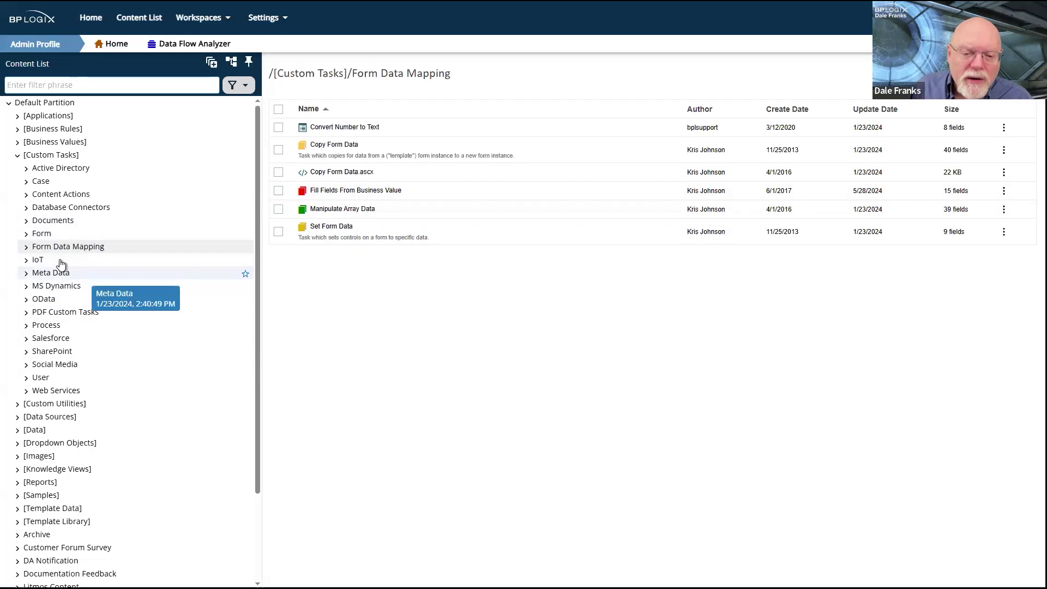
{"action": "left_click", "coordinate": [68, 211]}
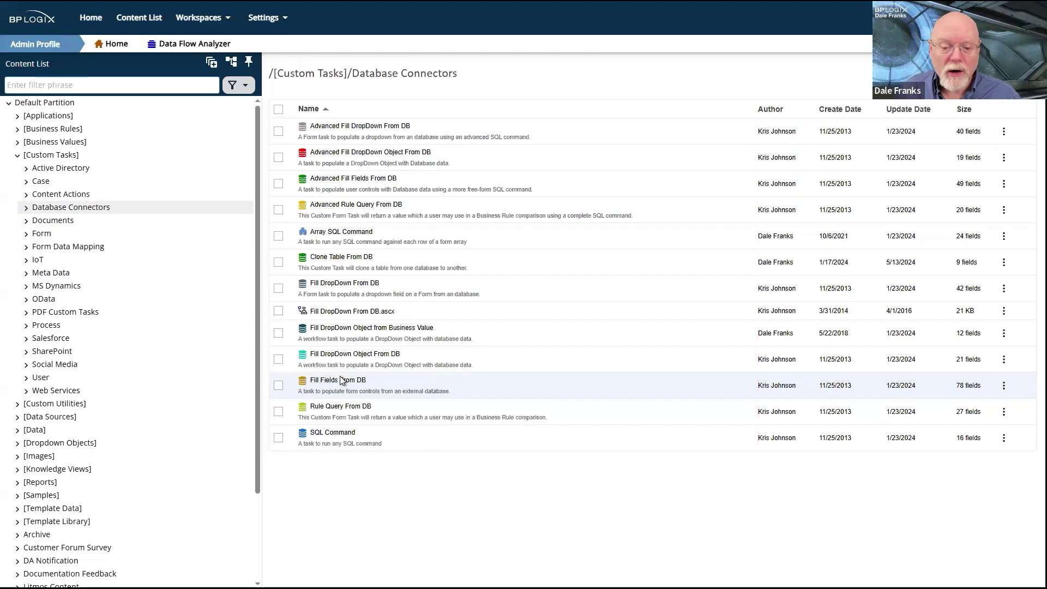
{"action": "scroll", "coordinate": [156, 387], "scroll_direction": "down", "scroll_amount": 1}
{"action": "scroll", "coordinate": [155, 381], "scroll_direction": "down", "scroll_amount": 4}
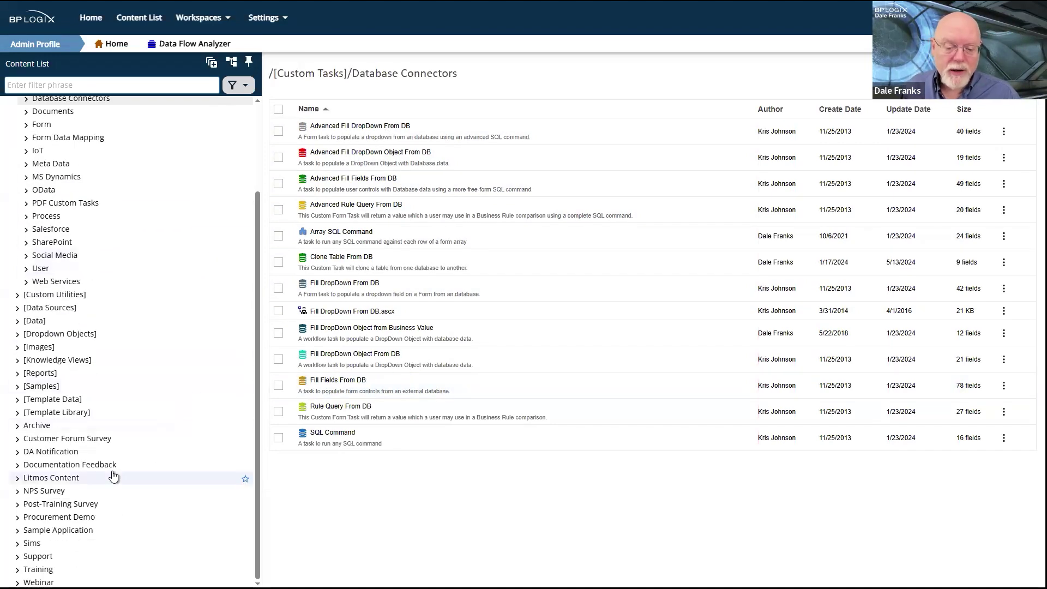
In Webinar > Training > CT Basics, create a new form definition named 'CT Webinar'
{"action": "left_click", "coordinate": [136, 582]}
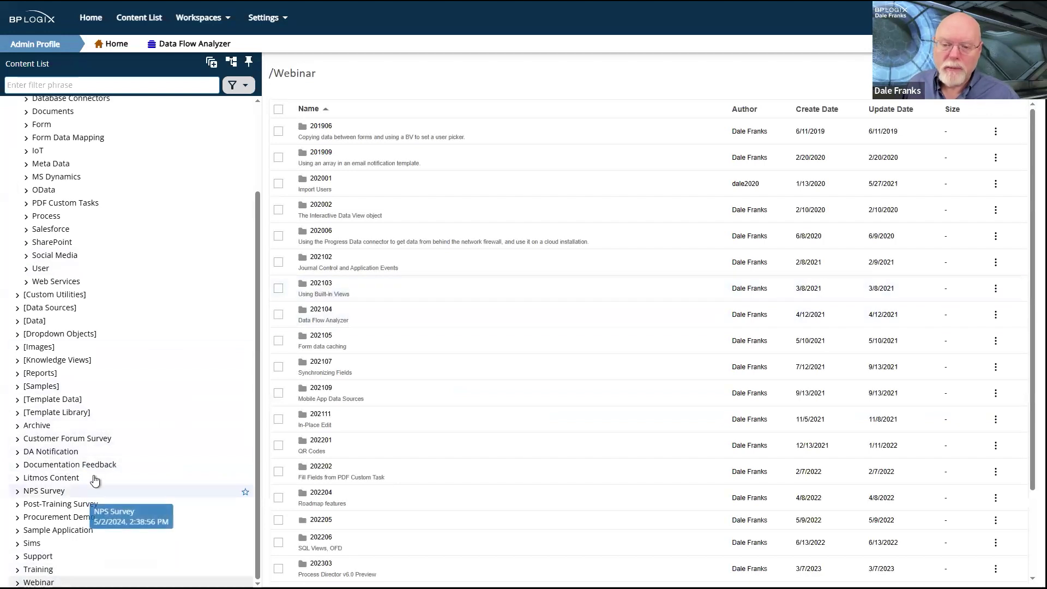
{"action": "left_click", "coordinate": [43, 568]}
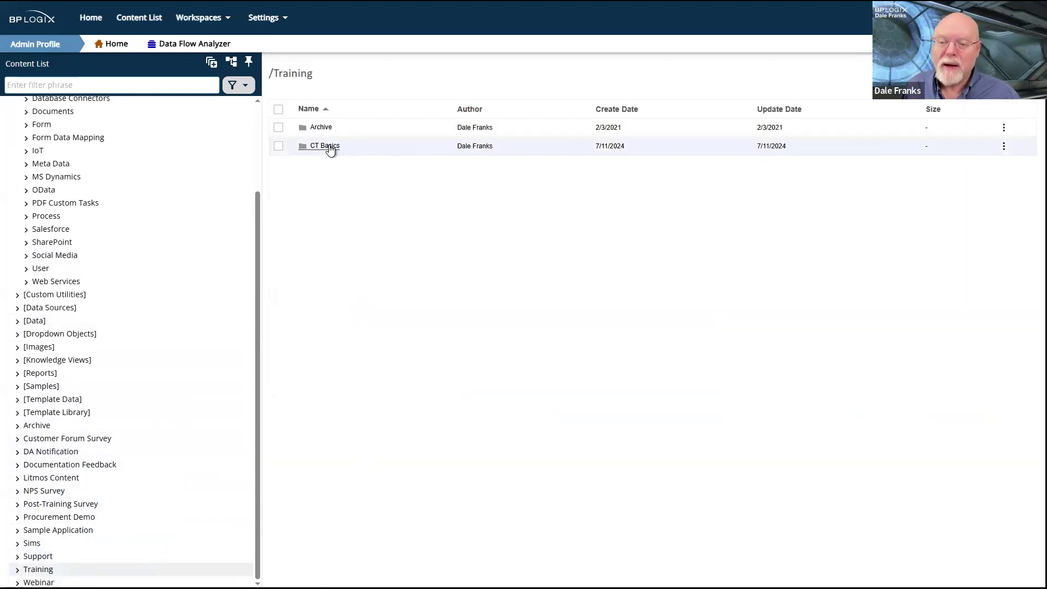
{"action": "left_click", "coordinate": [329, 147]}
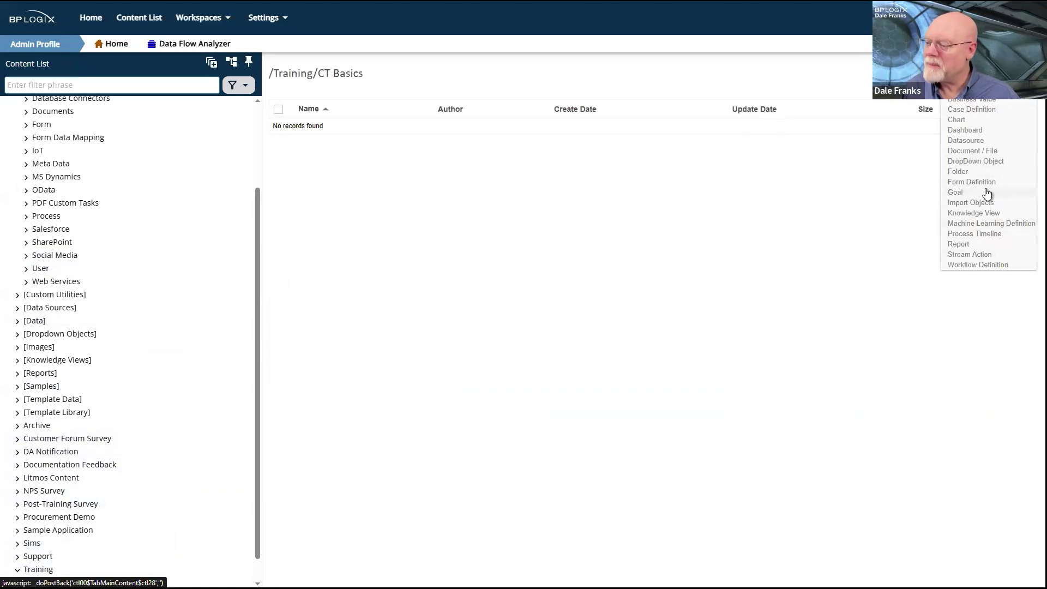
{"action": "left_click", "coordinate": [989, 182]}
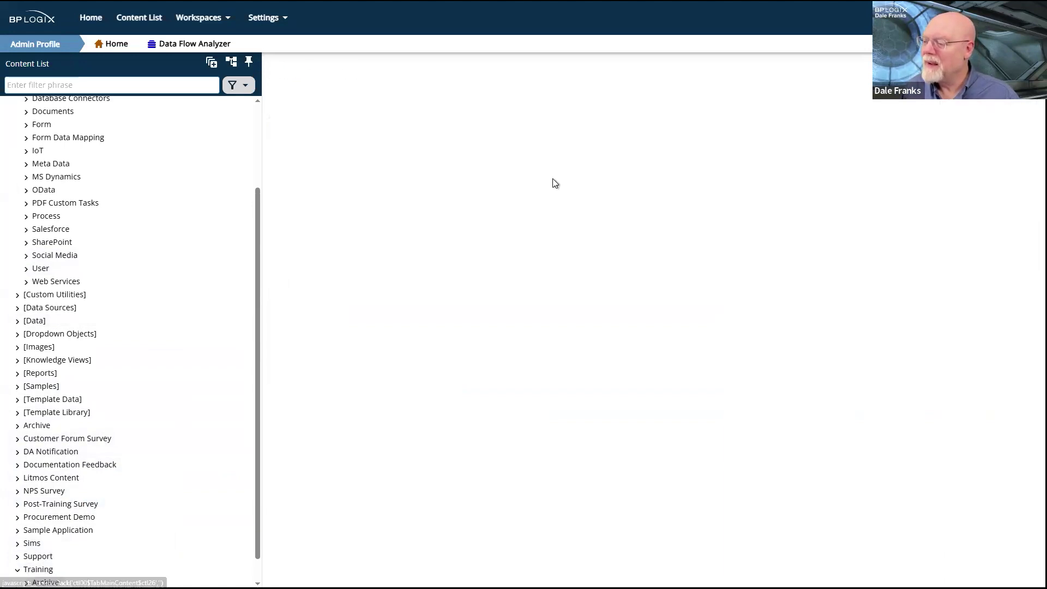
{"action": "type", "text": "CT Webina"}
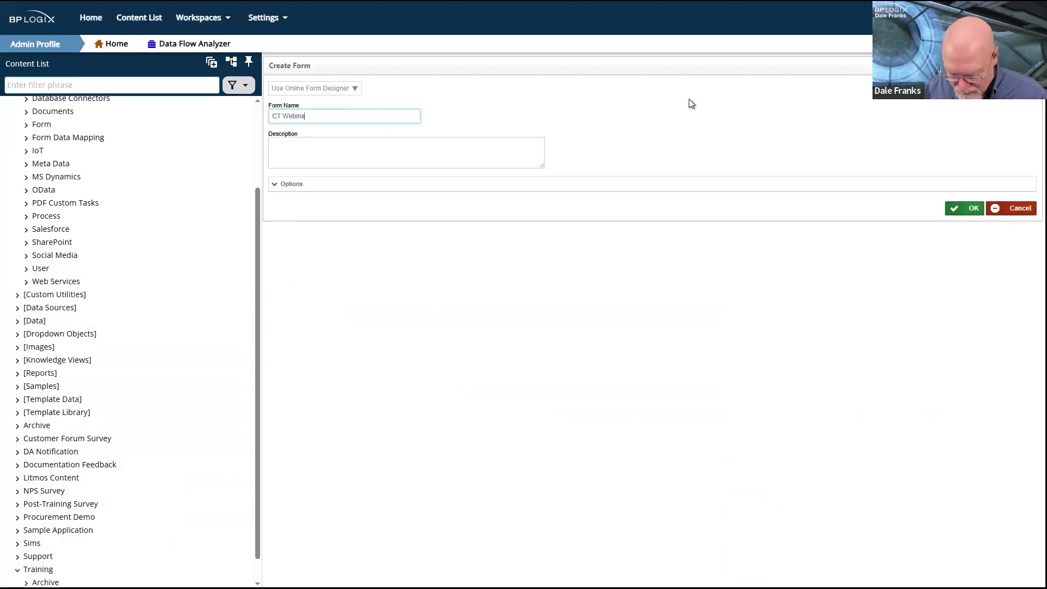
{"action": "left_click", "coordinate": [976, 211]}
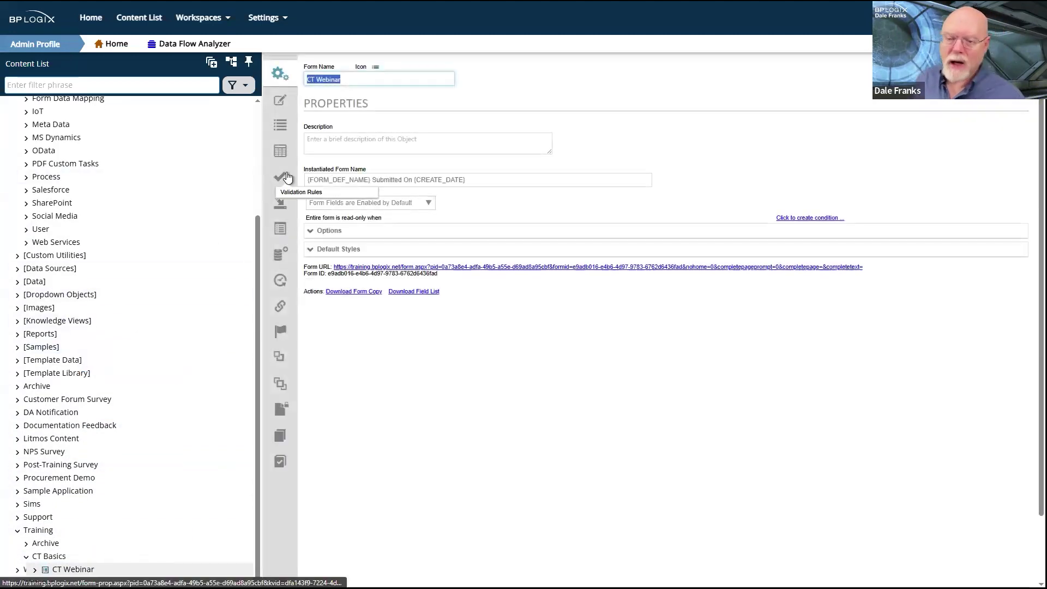
Show the CT Webinar form's Set Form Data page from its property sidebar
{"action": "left_click", "coordinate": [282, 208]}
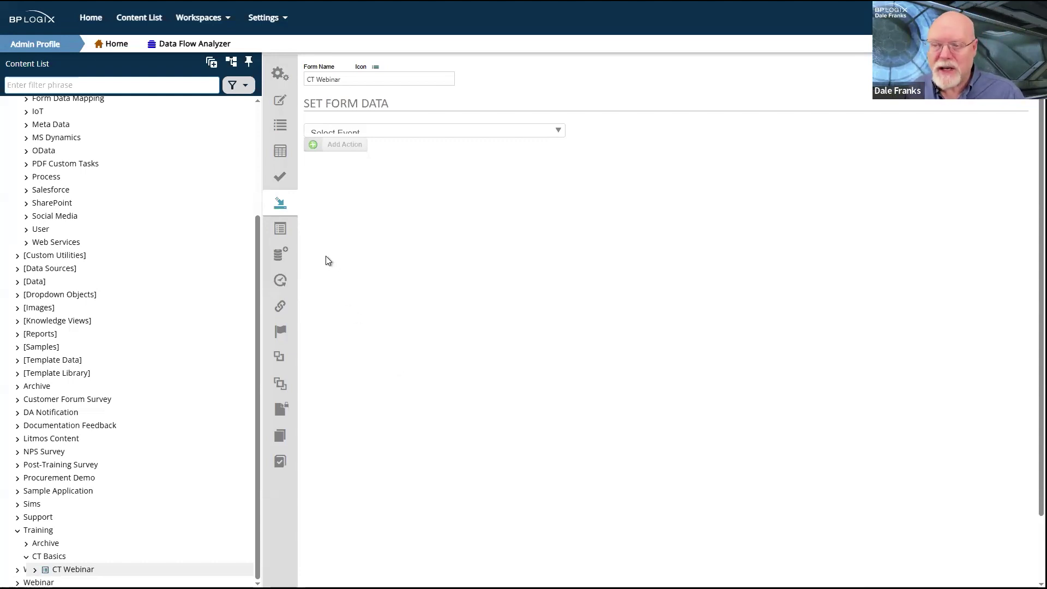
Add a Form Display action in Set Form Data, review the form fields, then view Fill Dropdowns
{"action": "left_click", "coordinate": [499, 134]}
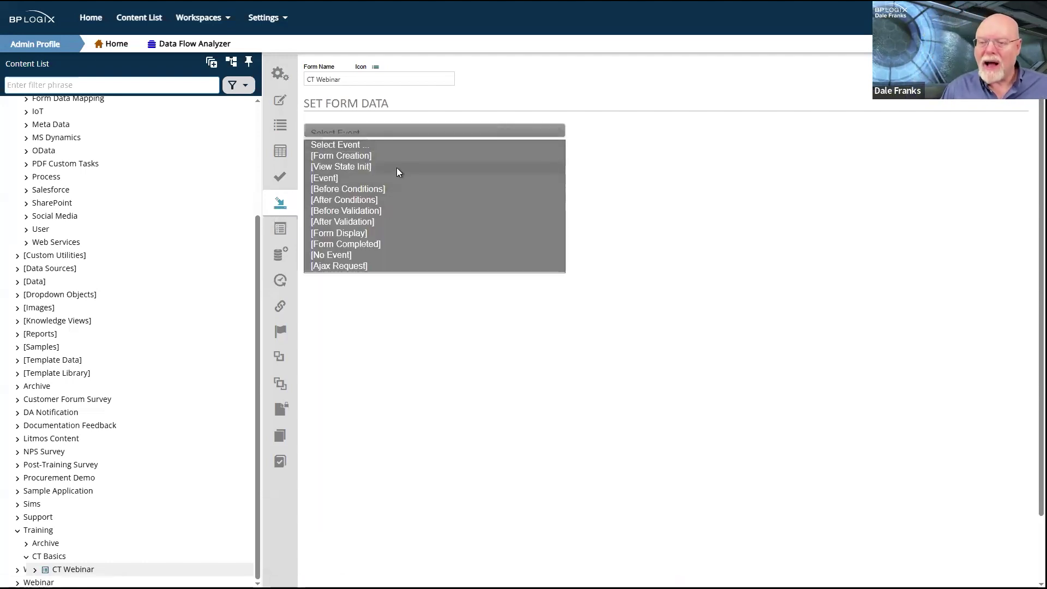
{"action": "left_click", "coordinate": [382, 233]}
{"action": "left_click", "coordinate": [342, 146]}
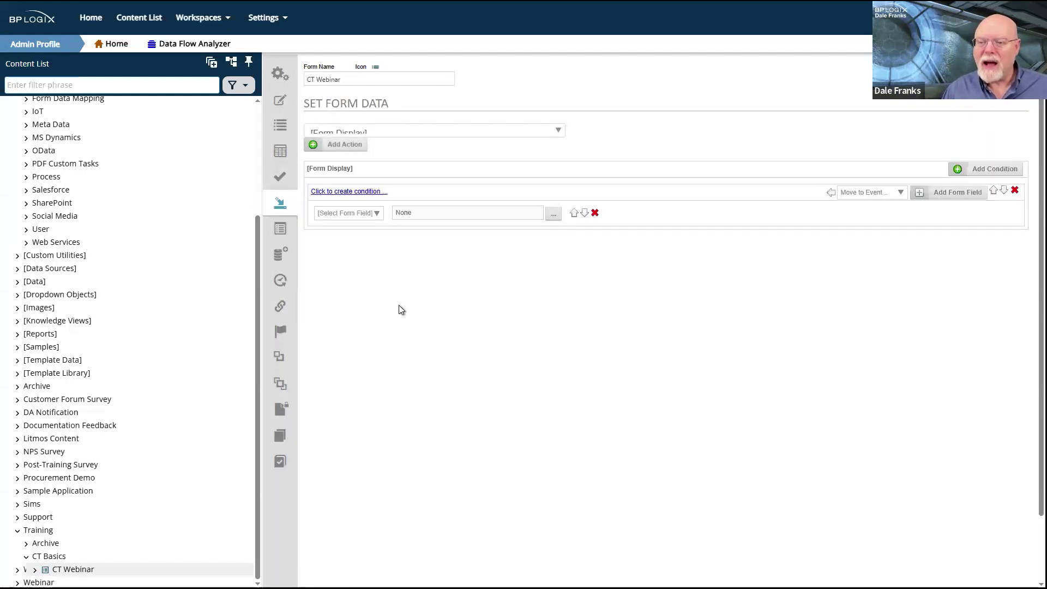
{"action": "left_click", "coordinate": [374, 215]}
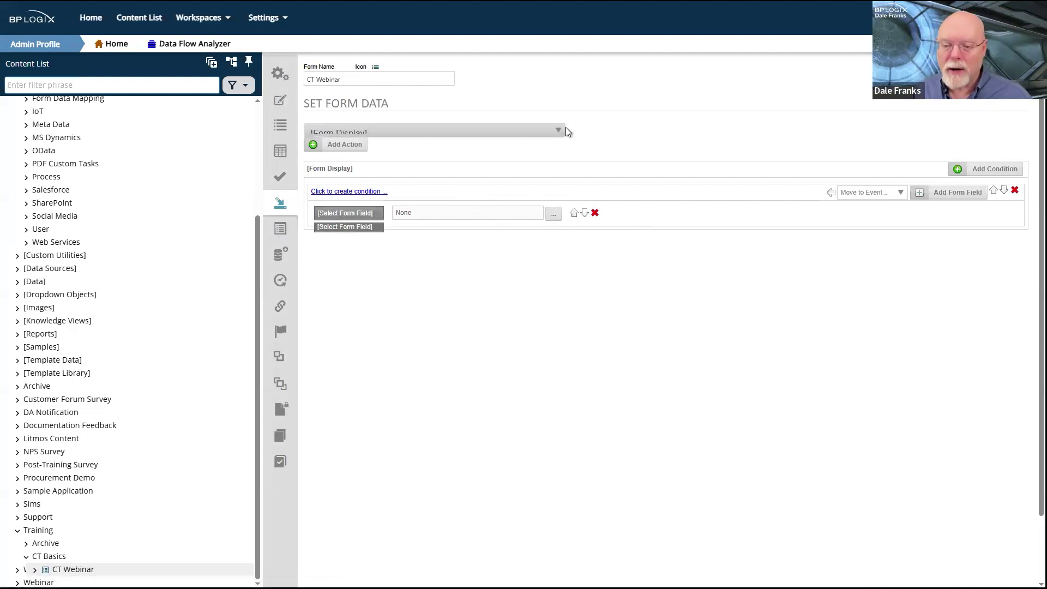
{"action": "left_click", "coordinate": [278, 231]}
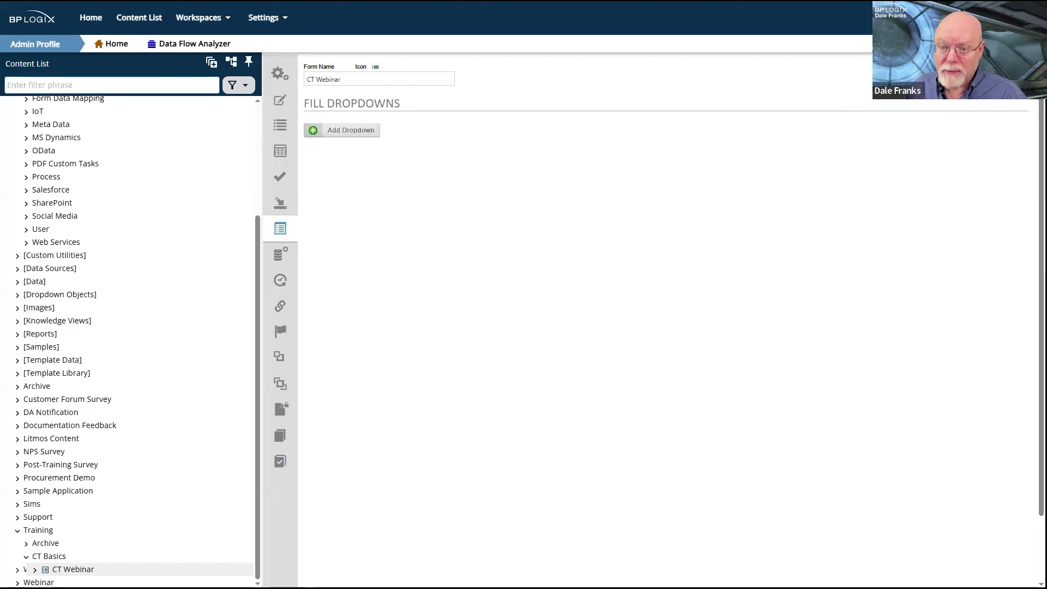
Map the Database Connectors task Fill Fields From DB to the Form Display event and open its configuration
{"action": "left_click", "coordinate": [281, 151]}
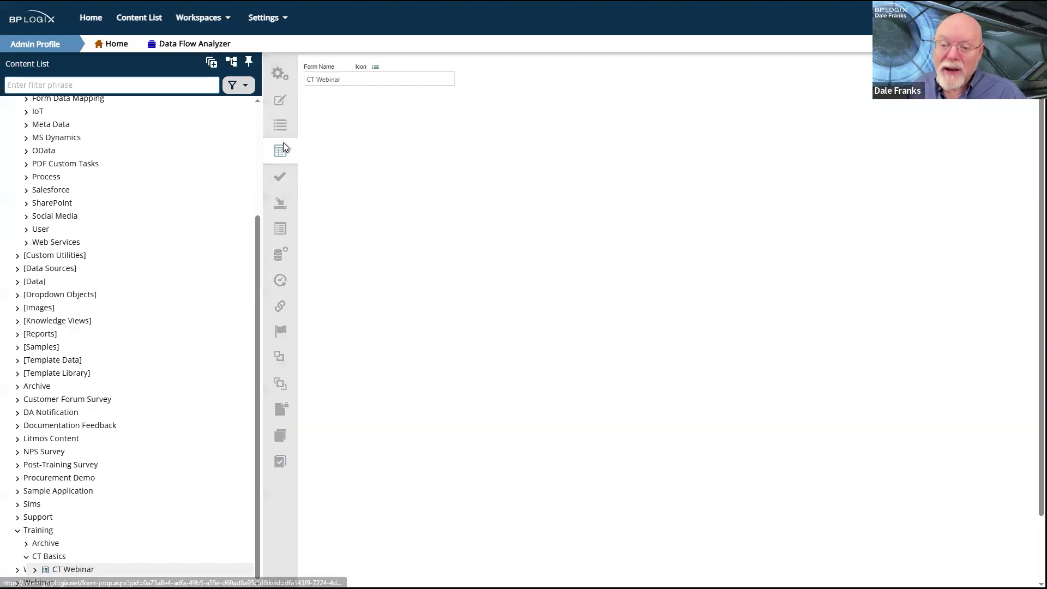
{"action": "left_click", "coordinate": [467, 139]}
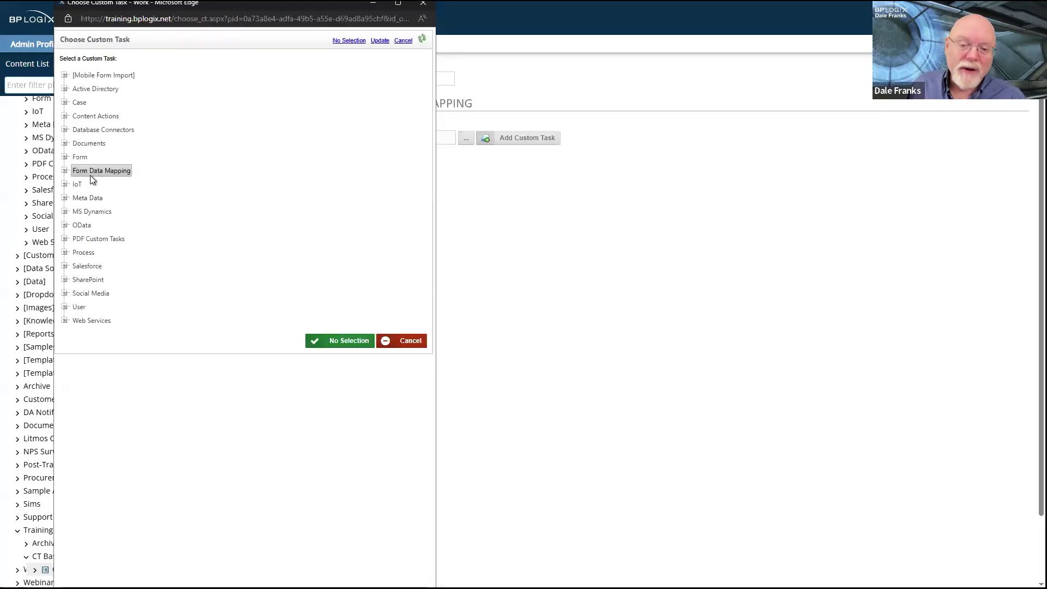
{"action": "left_click", "coordinate": [96, 131]}
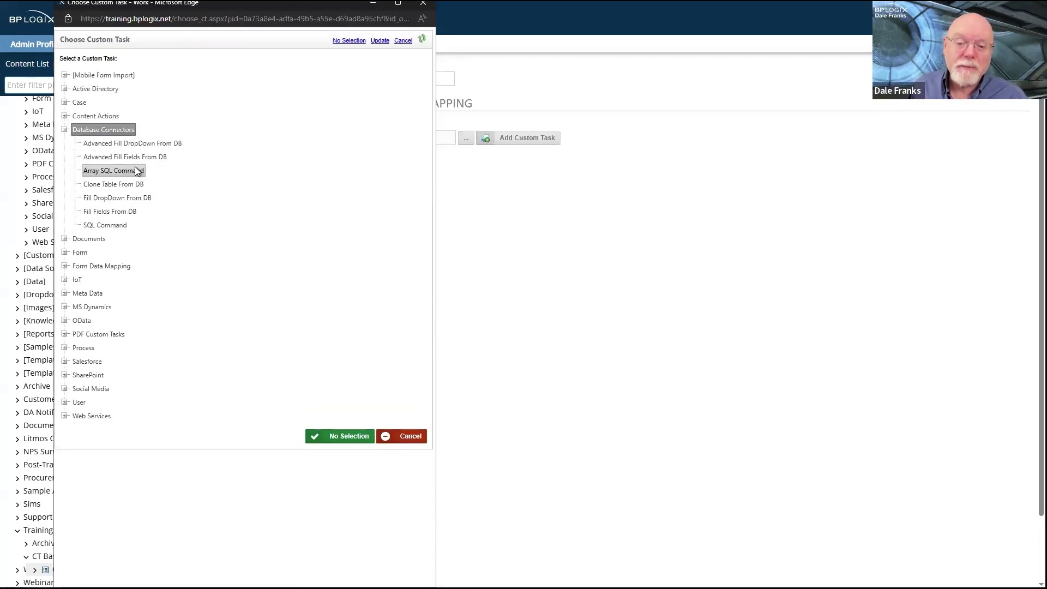
{"action": "left_click", "coordinate": [120, 212]}
{"action": "left_click", "coordinate": [120, 212]}
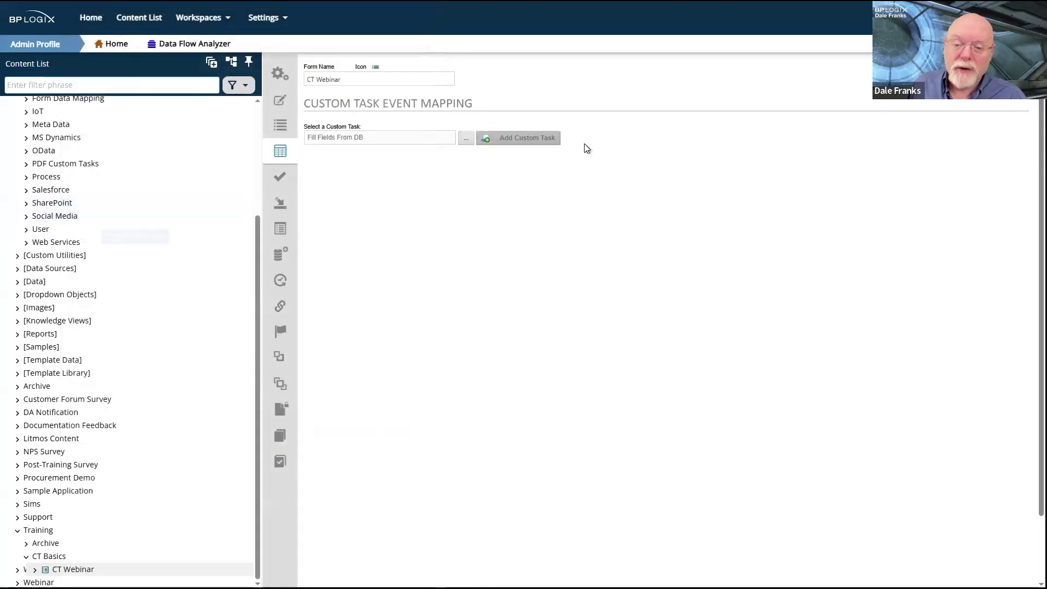
{"action": "left_click", "coordinate": [522, 141]}
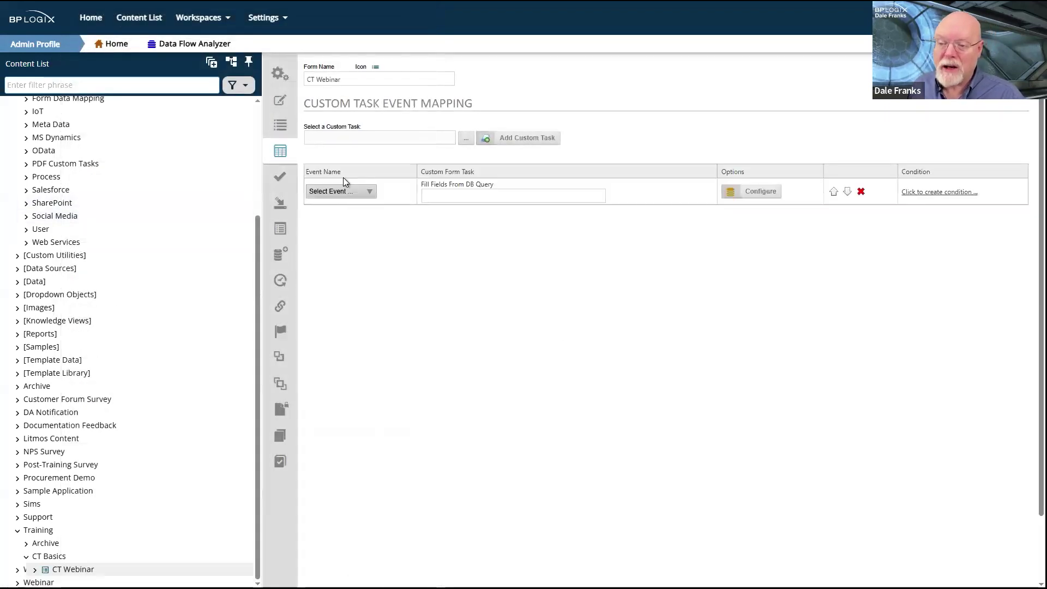
{"action": "left_click", "coordinate": [355, 193]}
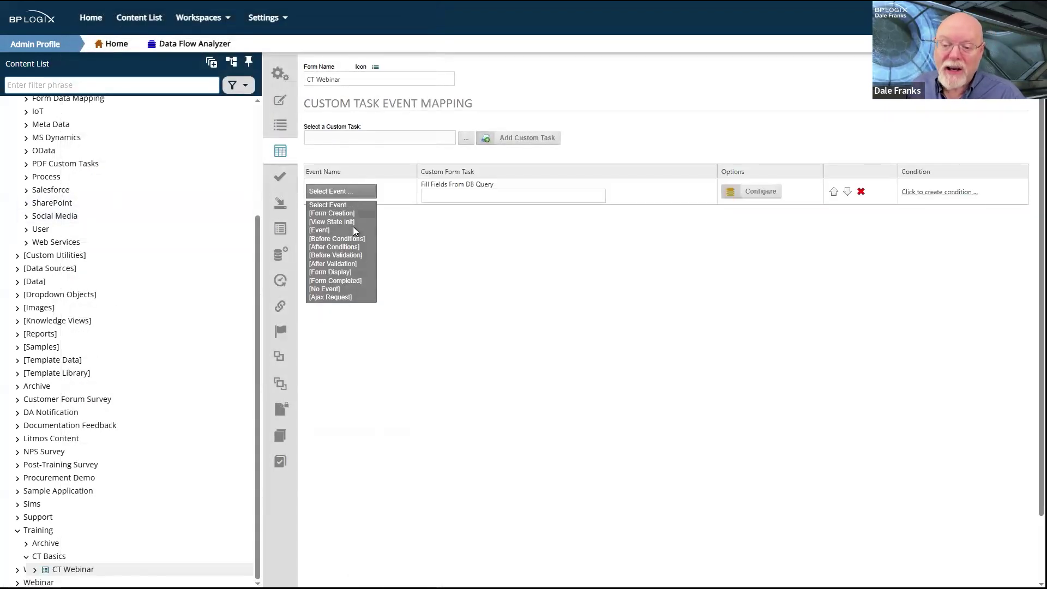
{"action": "left_click", "coordinate": [351, 273]}
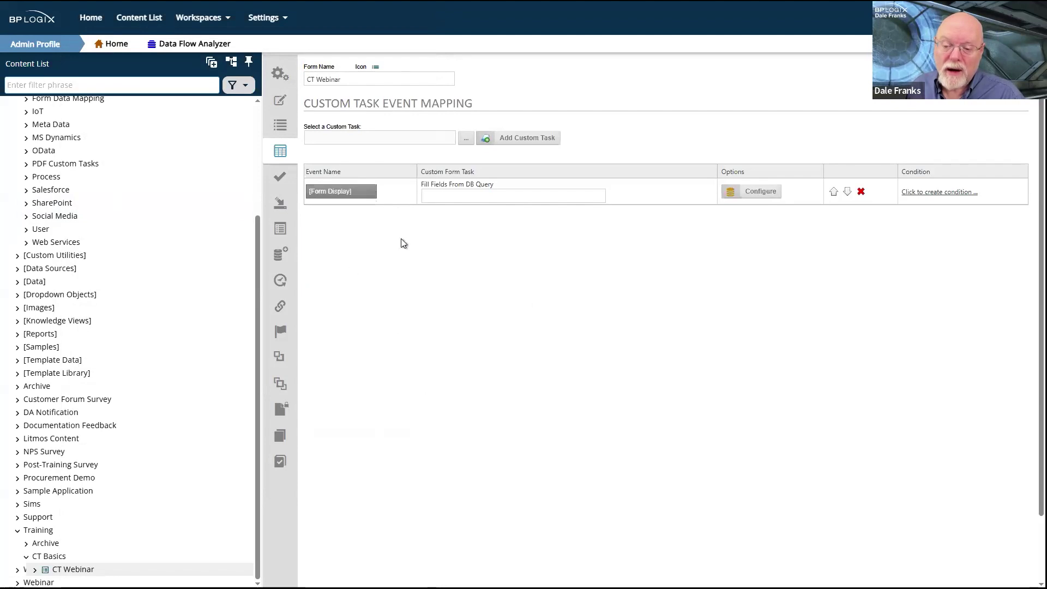
{"action": "left_click", "coordinate": [762, 193]}
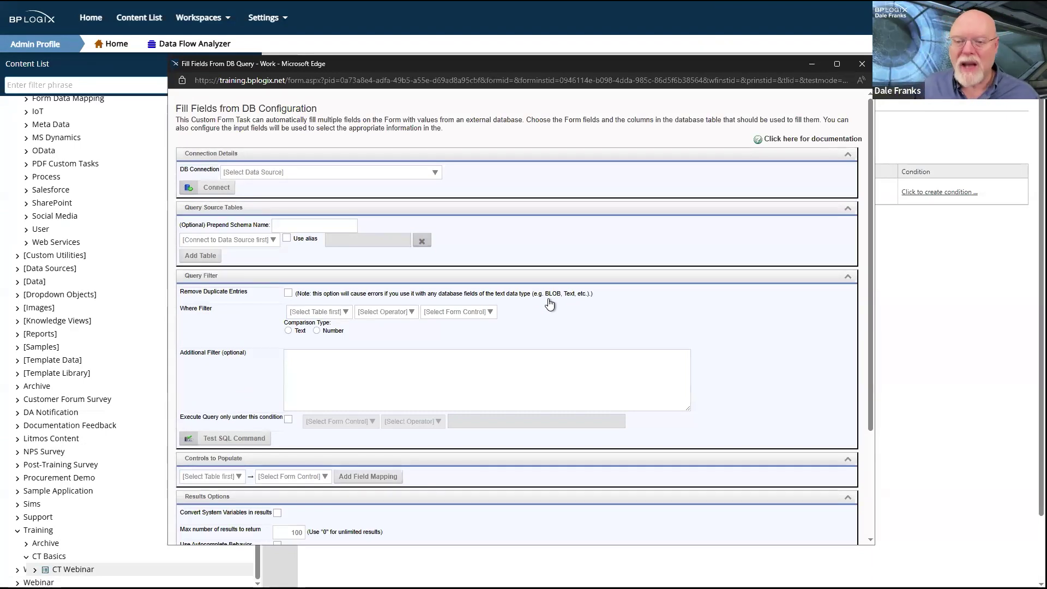
Look through the DB connection and source table lists without choosing, then close the configuration window
{"action": "left_click", "coordinate": [438, 172]}
{"action": "left_click", "coordinate": [550, 207]}
{"action": "left_click", "coordinate": [263, 240]}
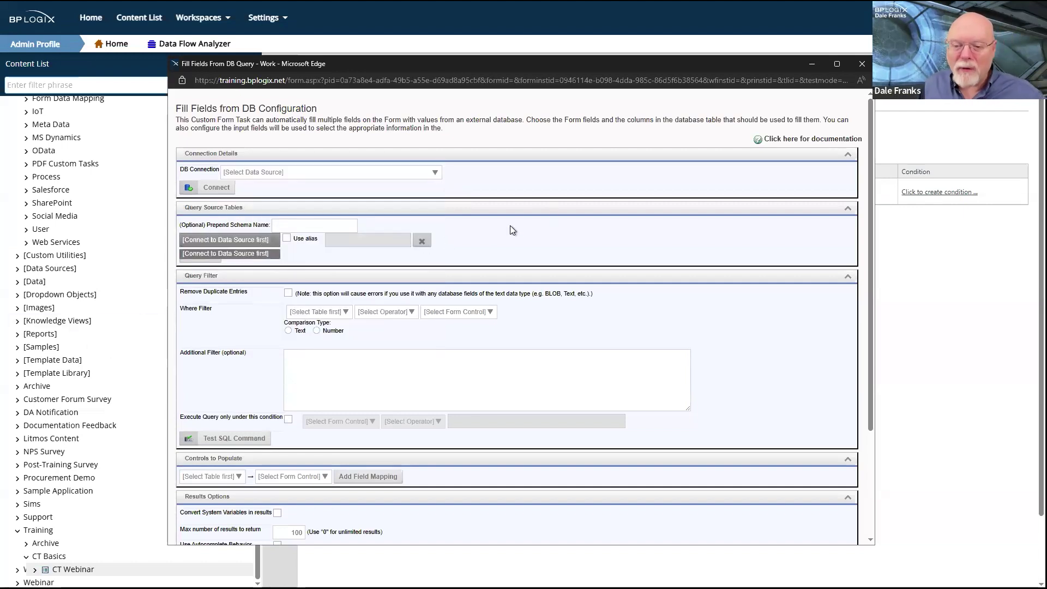
{"action": "left_click", "coordinate": [575, 222]}
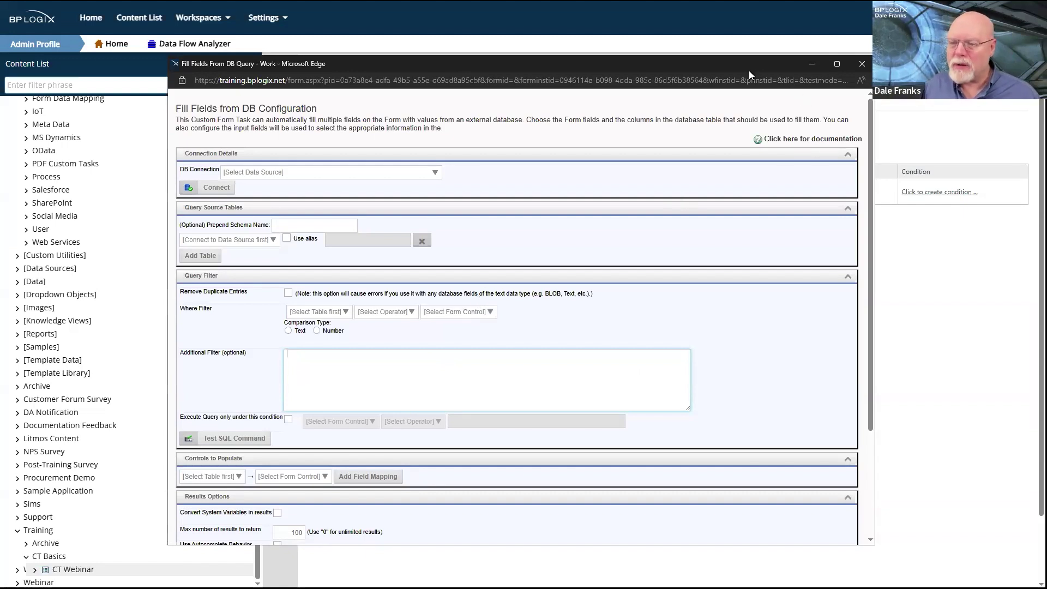
{"action": "left_click_drag", "start_coordinate": [748, 70], "coordinate": [846, 87]}
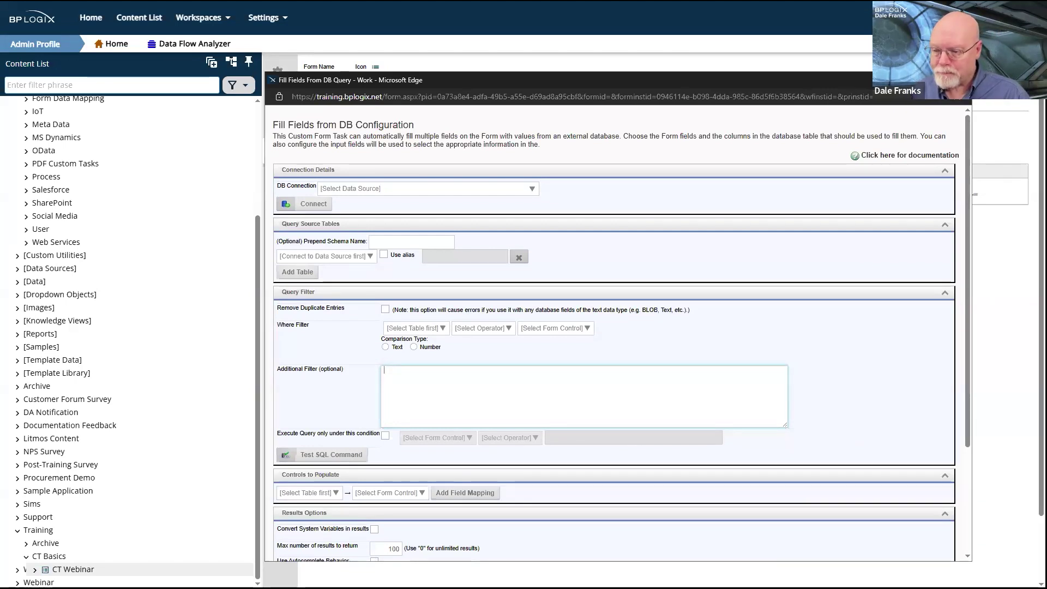
{"action": "key", "text": "ctrl+w"}
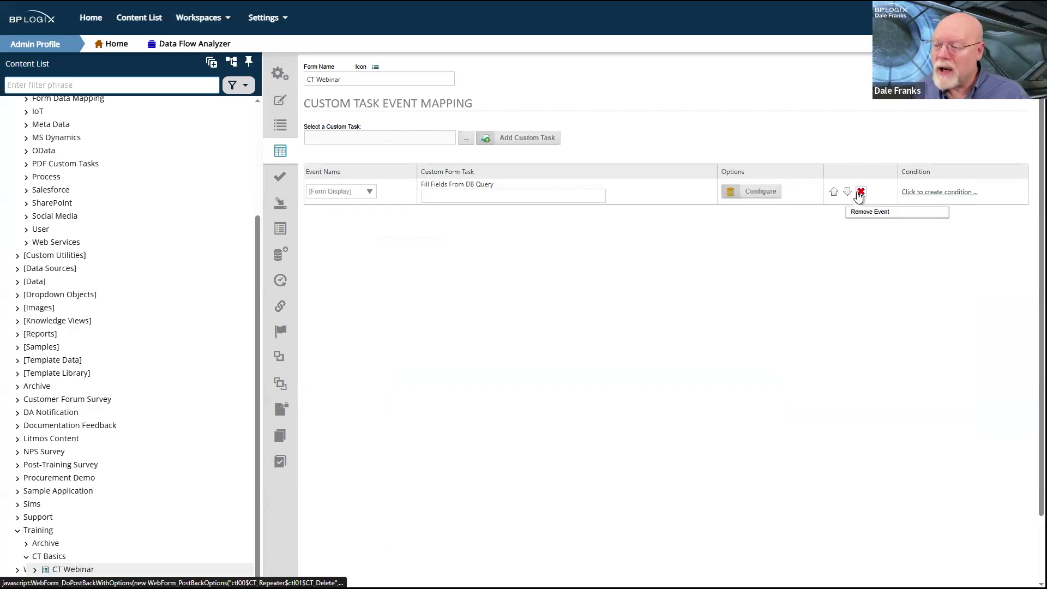
Remove the Fill Fields From DB event mapping, then show the form's empty Fill Dropdowns page
{"action": "left_click", "coordinate": [860, 191]}
{"action": "left_click", "coordinate": [570, 31]}
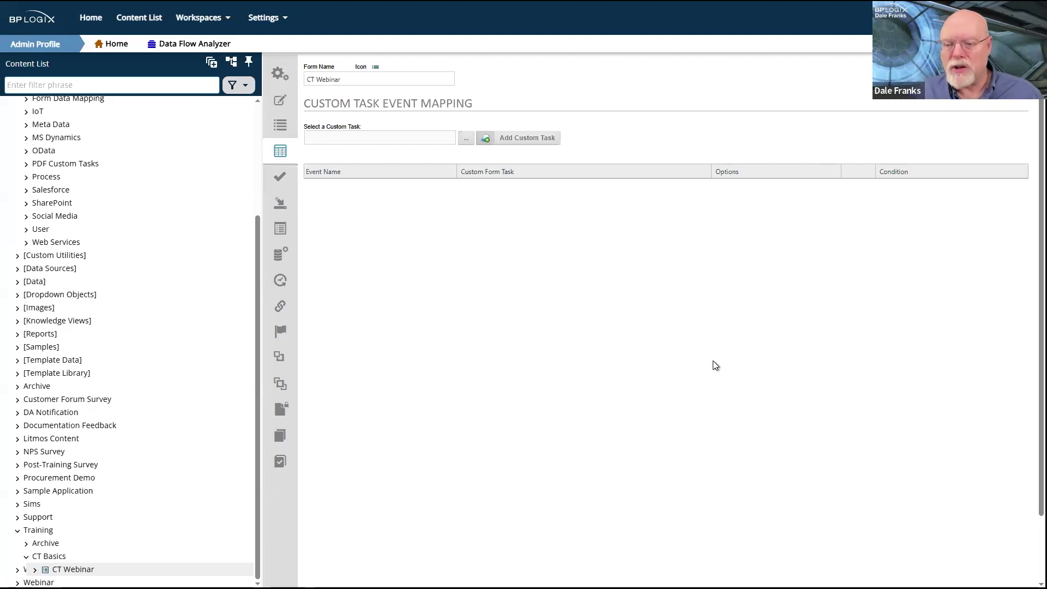
{"action": "left_click", "coordinate": [276, 211]}
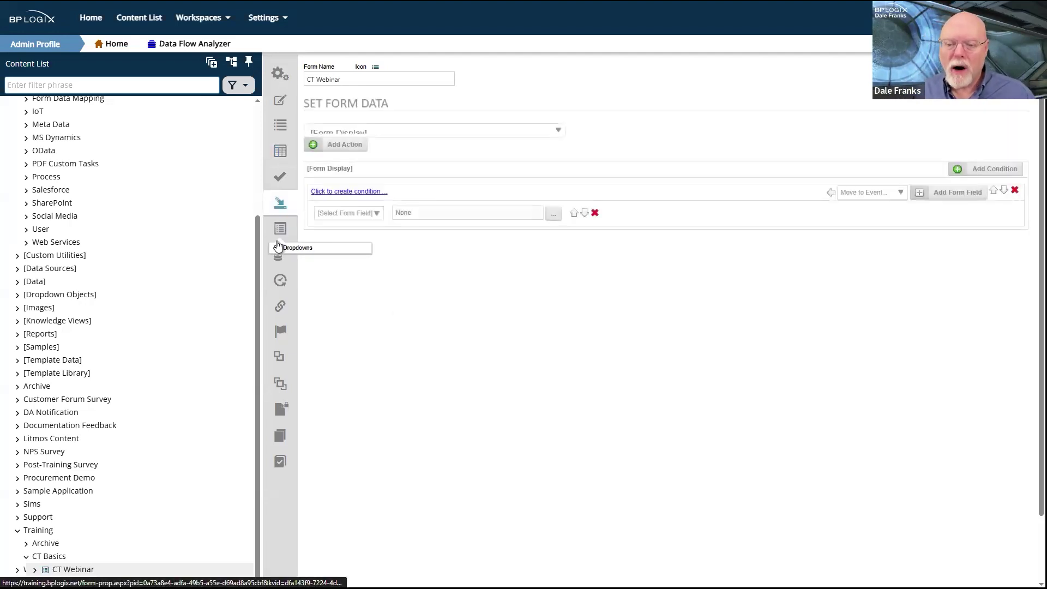
{"action": "left_click", "coordinate": [274, 238]}
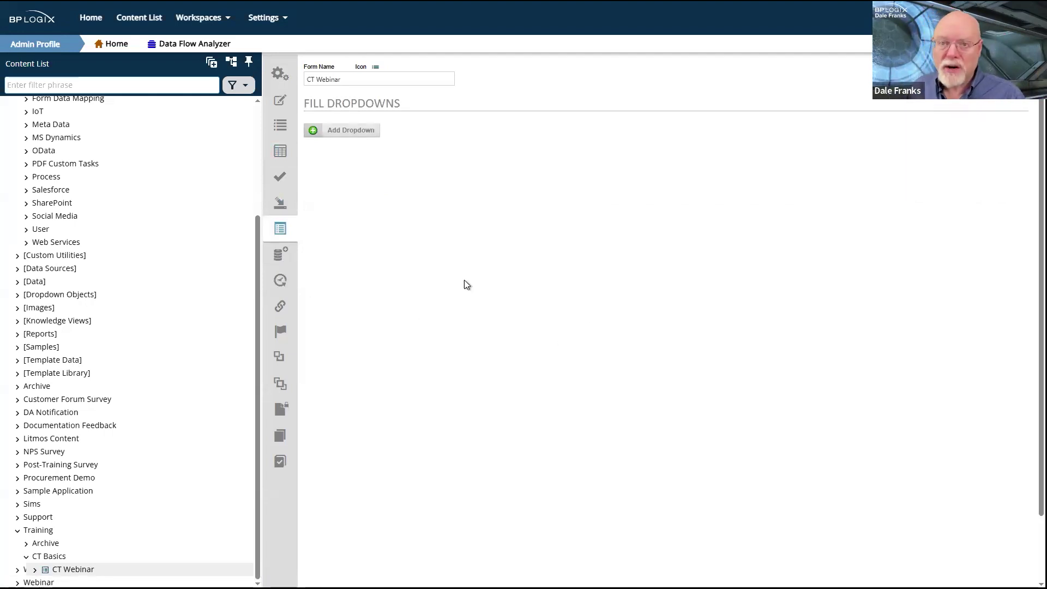
Go back to Set Form Data, then pick Meta Data > Set Meta Data, prompting an unsaved-changes warning
{"action": "left_click", "coordinate": [281, 199]}
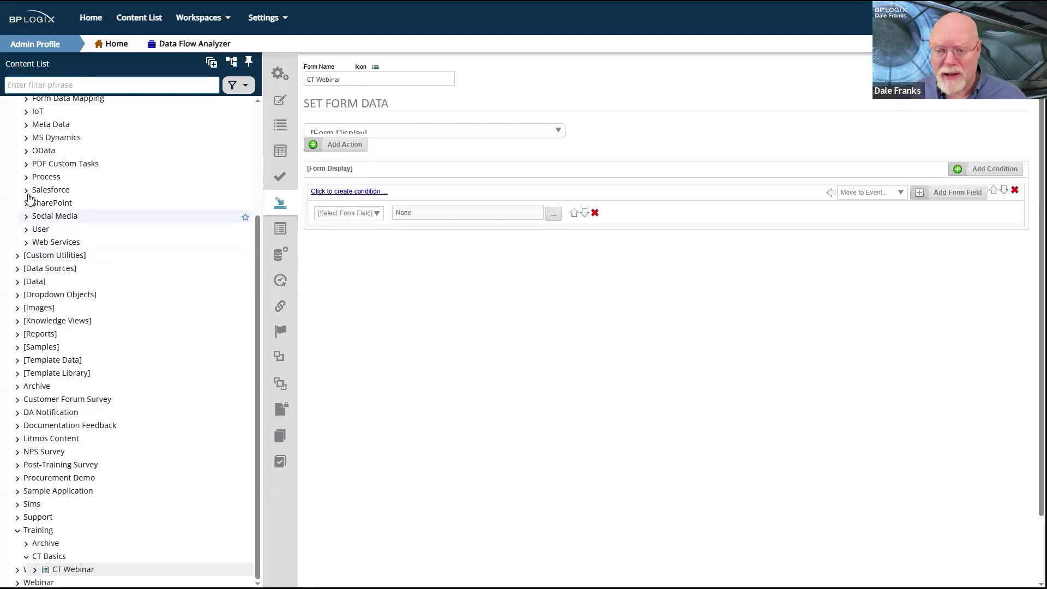
{"action": "scroll", "coordinate": [49, 234], "scroll_direction": "up", "scroll_amount": 1}
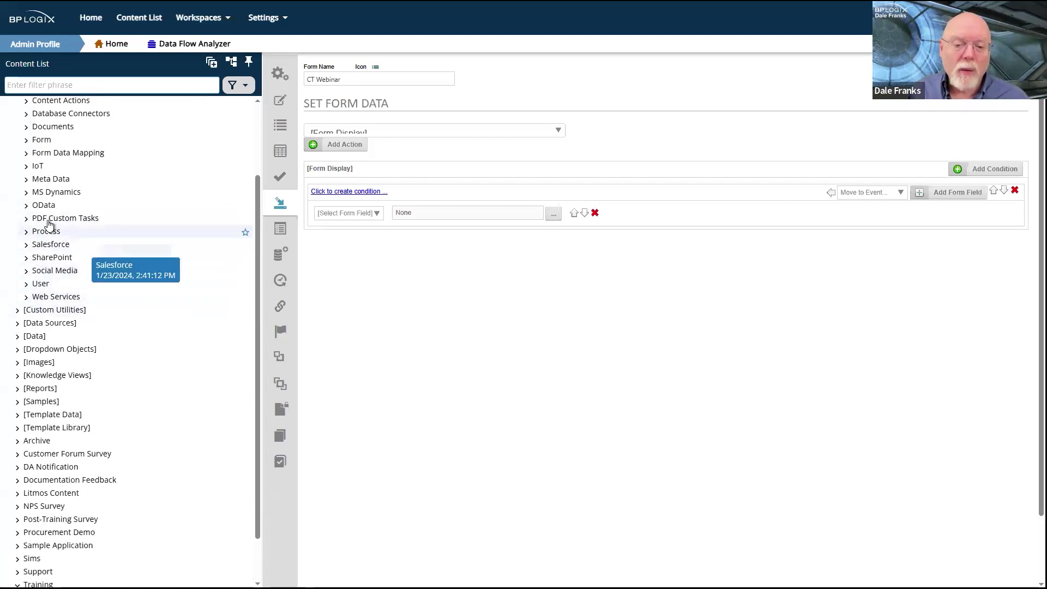
{"action": "left_click", "coordinate": [26, 180]}
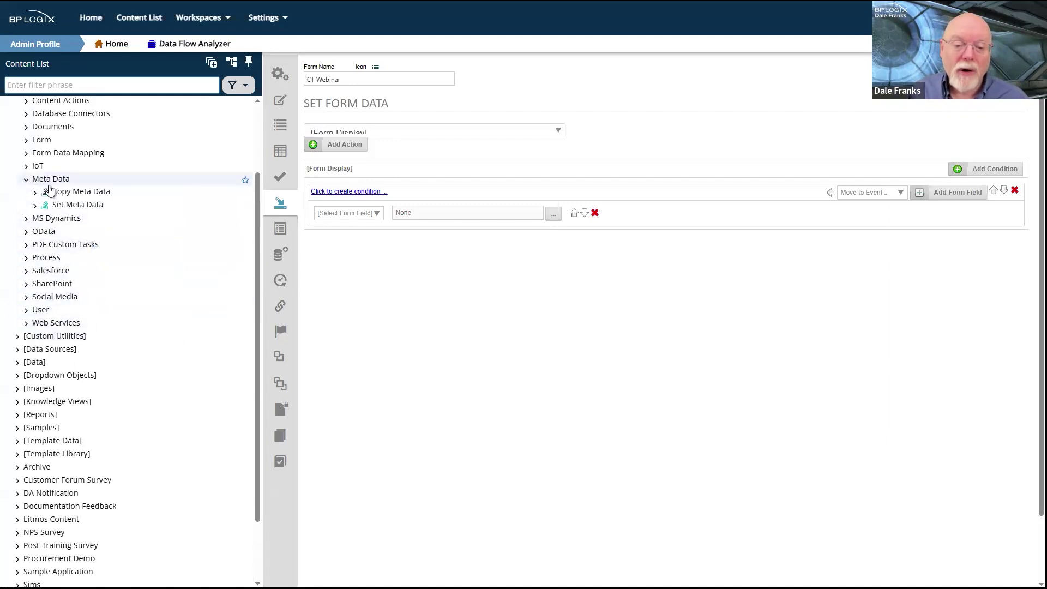
{"action": "left_click", "coordinate": [80, 207]}
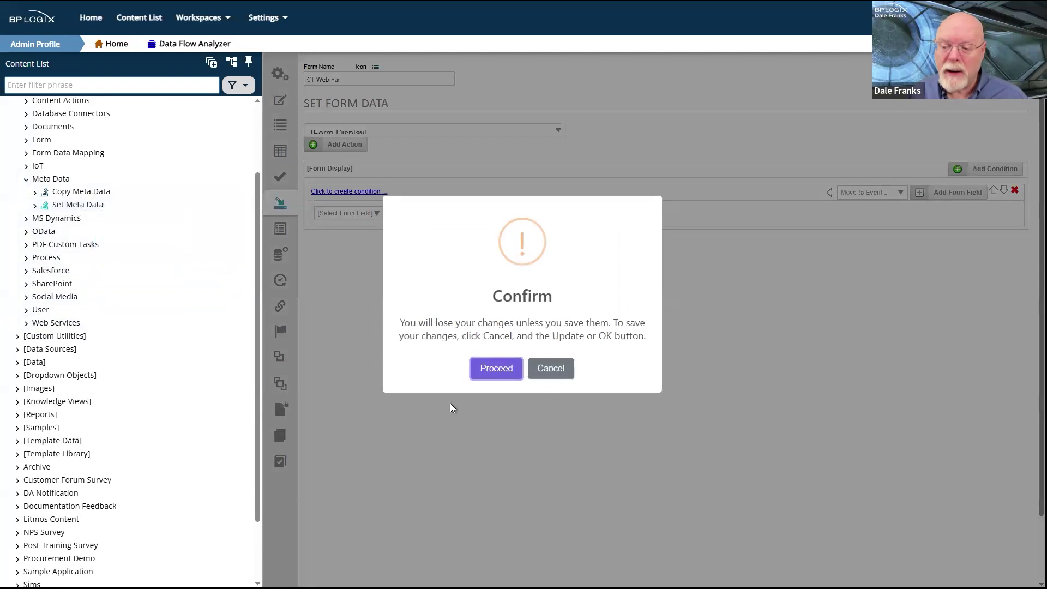
Discard unsaved changes and view Set Meta Data's Edit page, which needs check-out as a .NET ascx form
{"action": "left_click", "coordinate": [496, 372]}
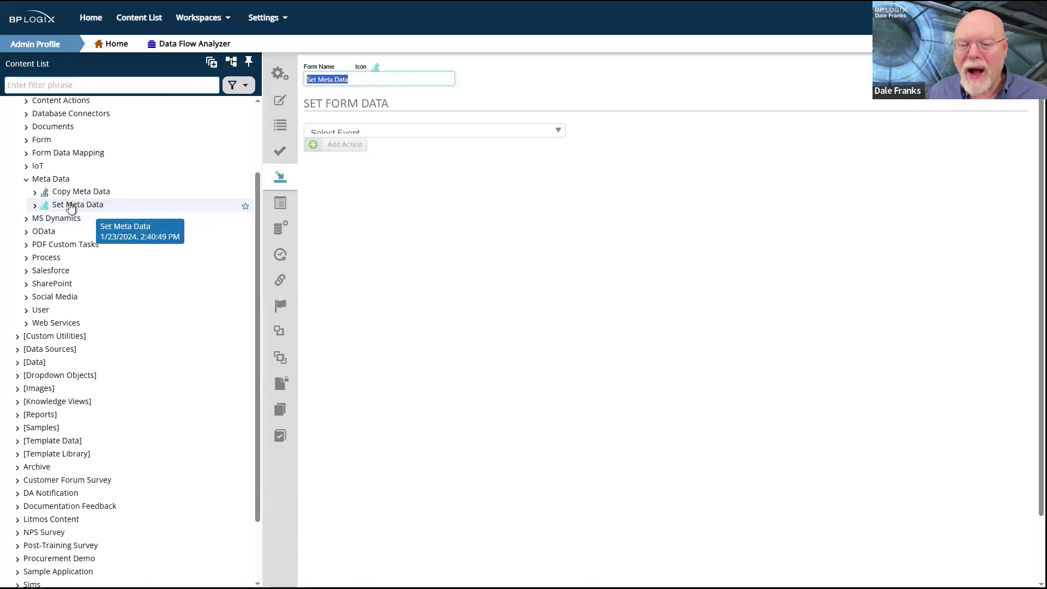
{"action": "left_click", "coordinate": [276, 104]}
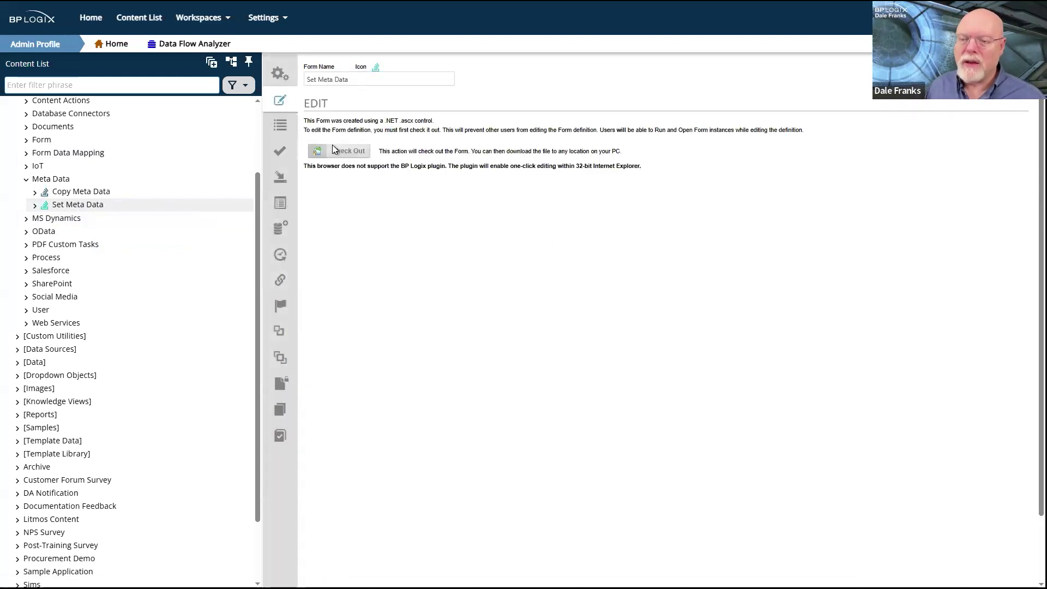
{"action": "scroll", "coordinate": [244, 417], "scroll_direction": "down", "scroll_amount": 1}
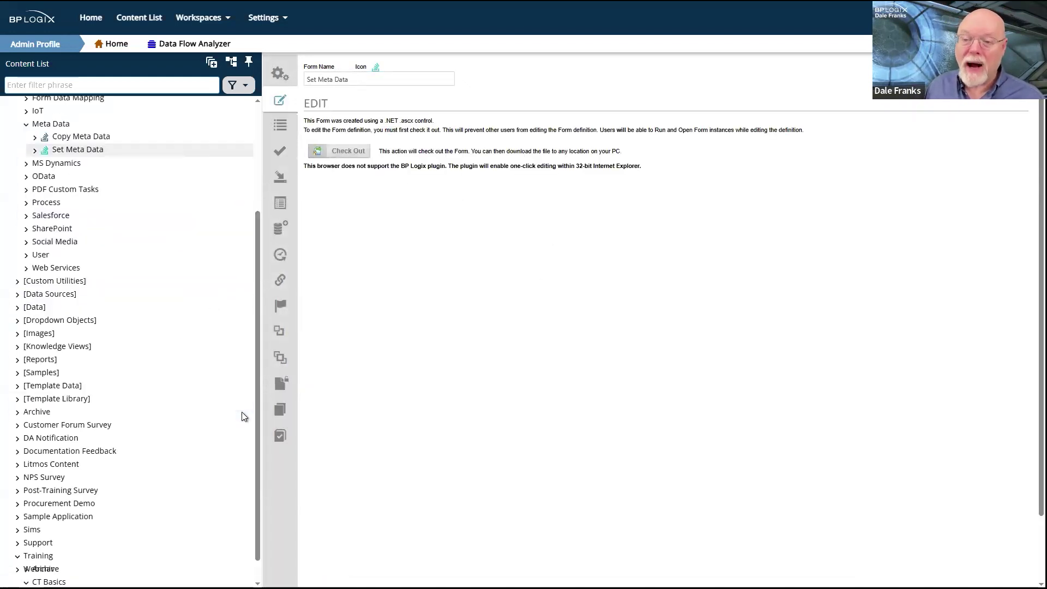
{"action": "scroll", "coordinate": [244, 416], "scroll_direction": "down", "scroll_amount": 1}
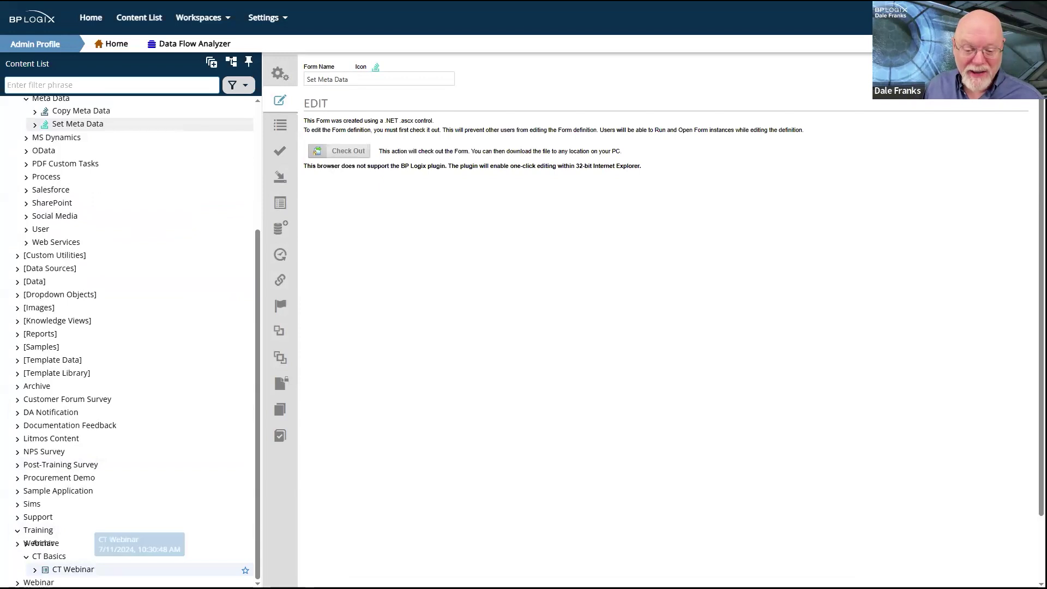
Browse to Training/CT Basics, select CT Webinar, and open it in the form editor
{"action": "left_click", "coordinate": [74, 569]}
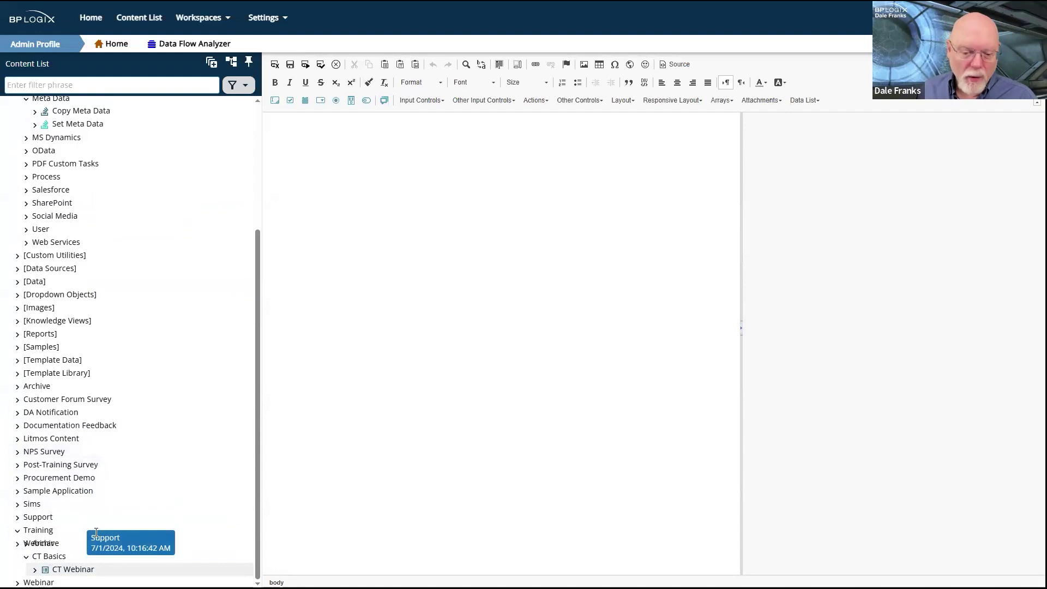
{"action": "left_click", "coordinate": [17, 547]}
{"action": "left_click", "coordinate": [16, 545]}
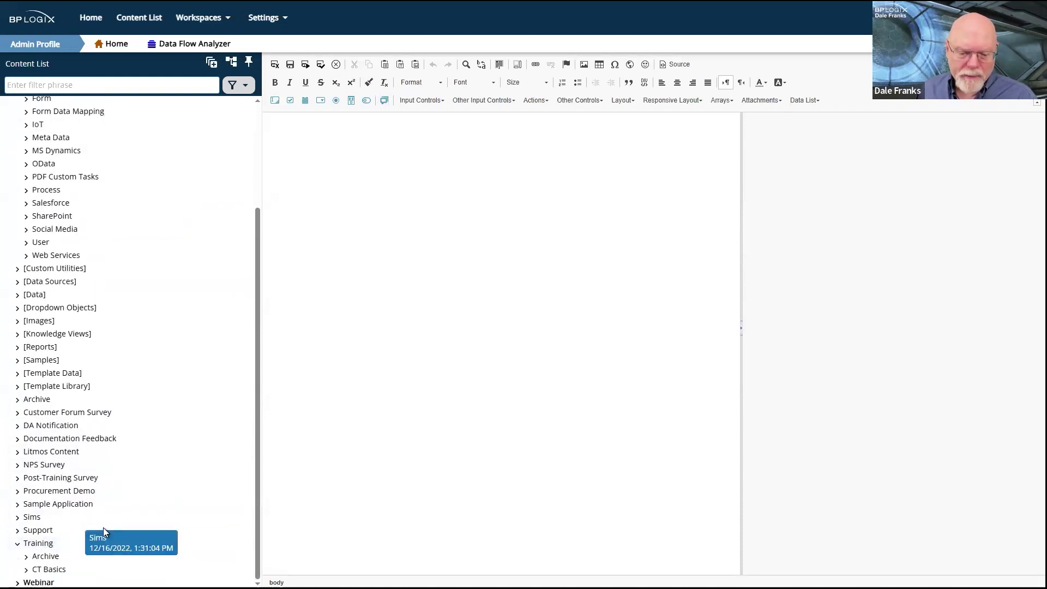
{"action": "left_click", "coordinate": [55, 569]}
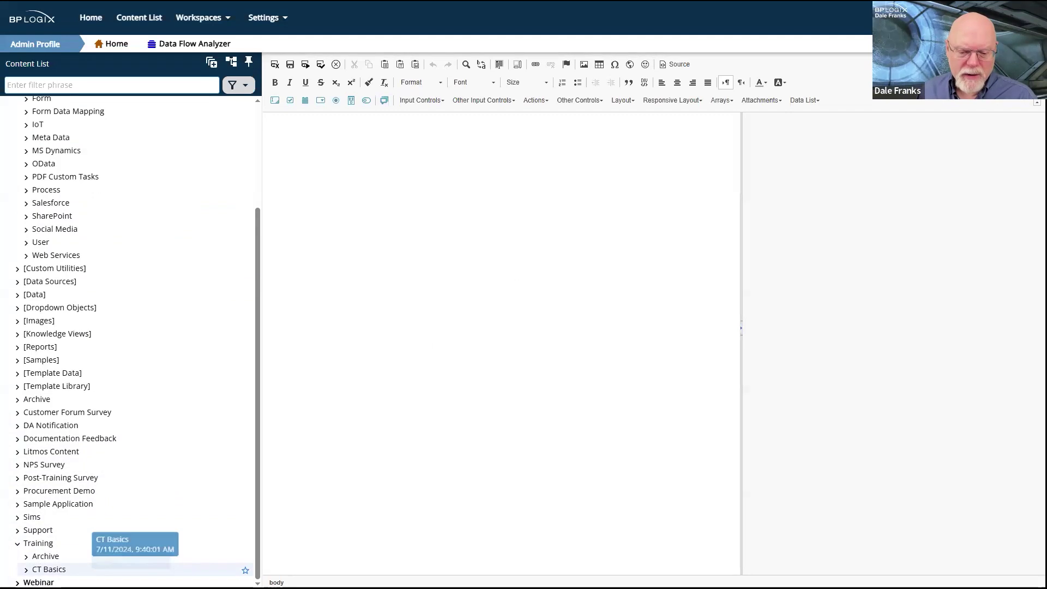
{"action": "left_click", "coordinate": [56, 567]}
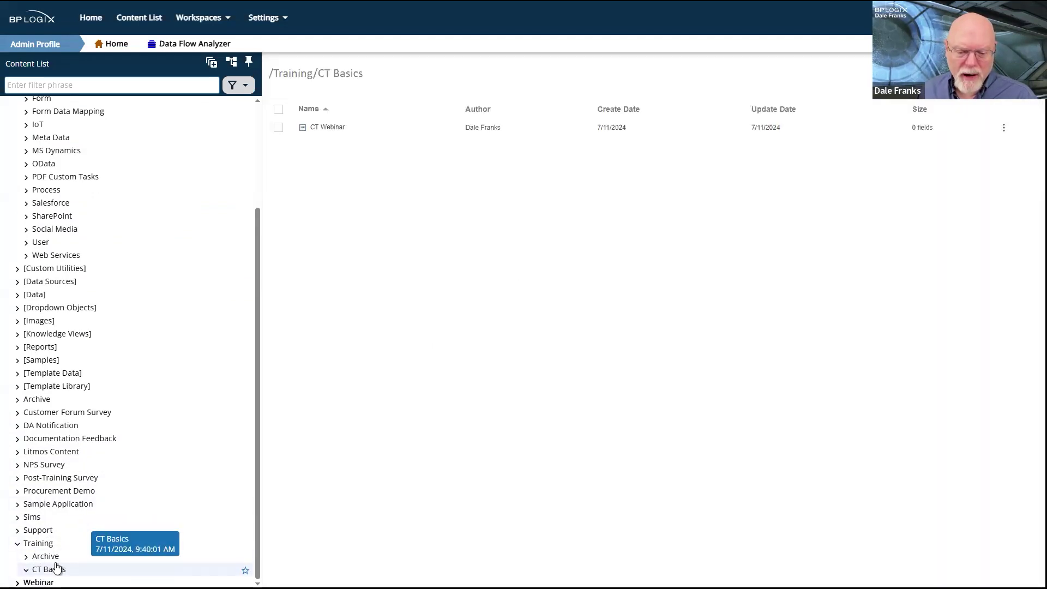
{"action": "left_click", "coordinate": [324, 127]}
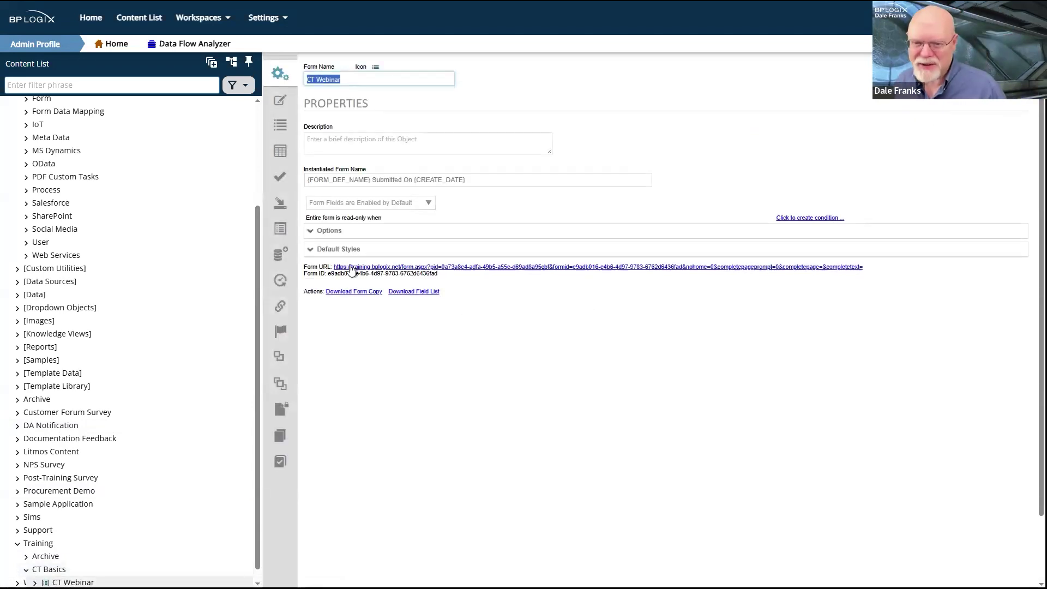
{"action": "left_click", "coordinate": [280, 100]}
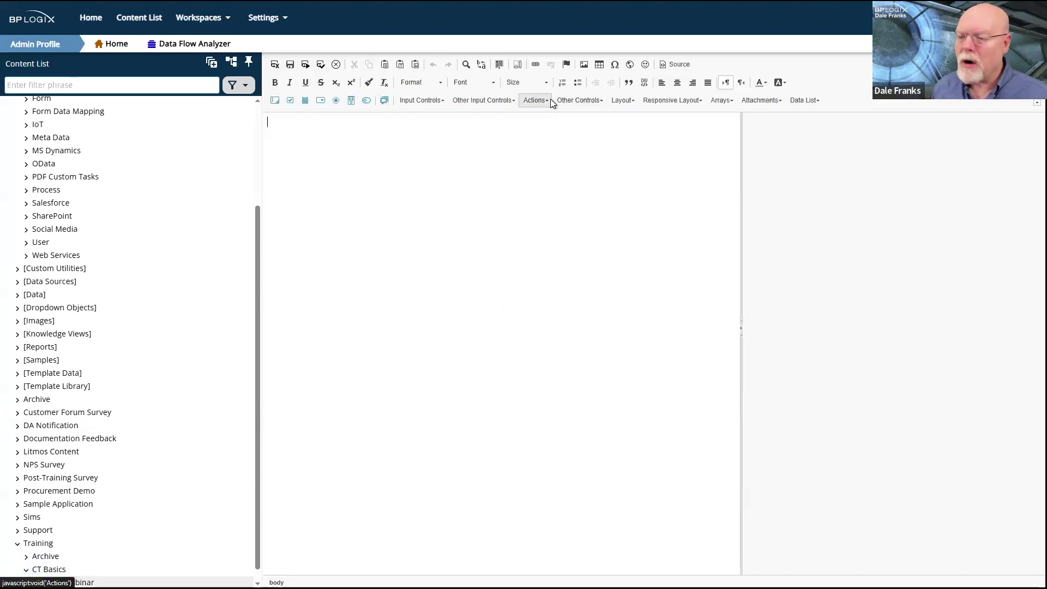
Insert a Category Picker into the CT Webinar form and start a new line below it
{"action": "left_click", "coordinate": [492, 99]}
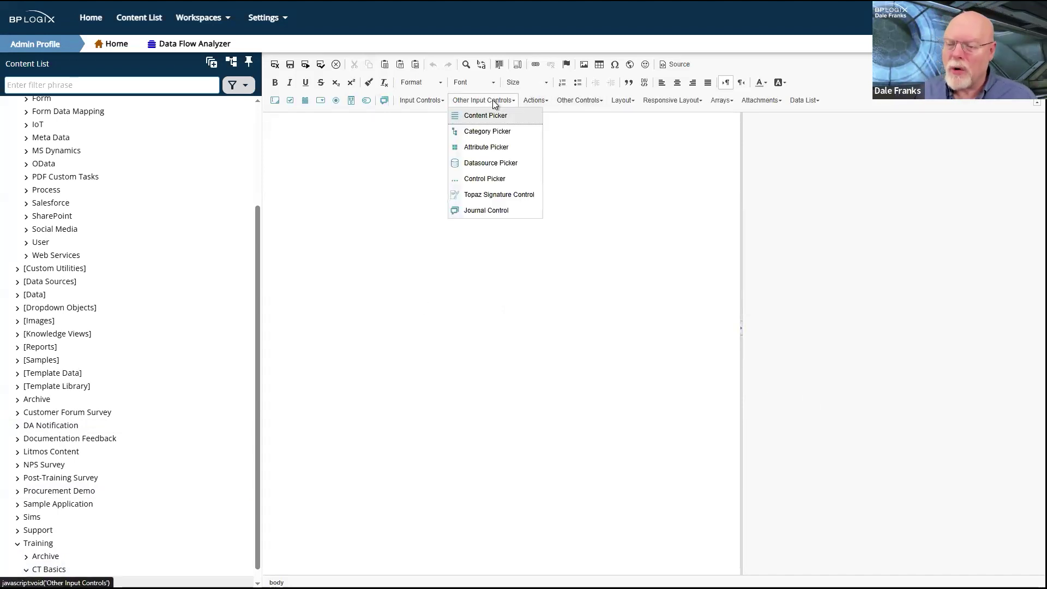
{"action": "left_click", "coordinate": [494, 132]}
{"action": "left_click", "coordinate": [414, 130]}
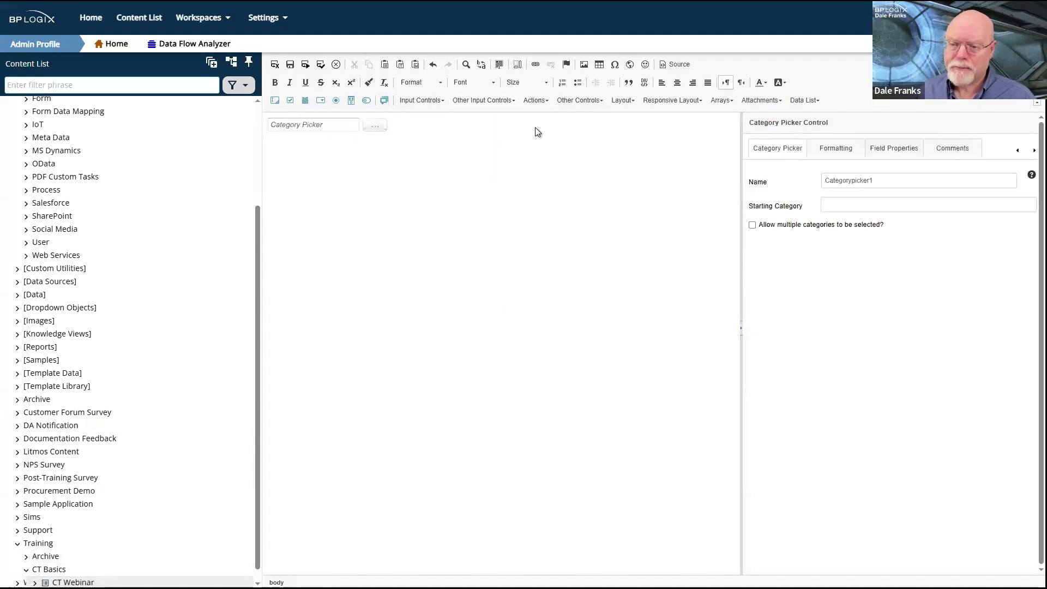
{"action": "key", "text": "Return"}
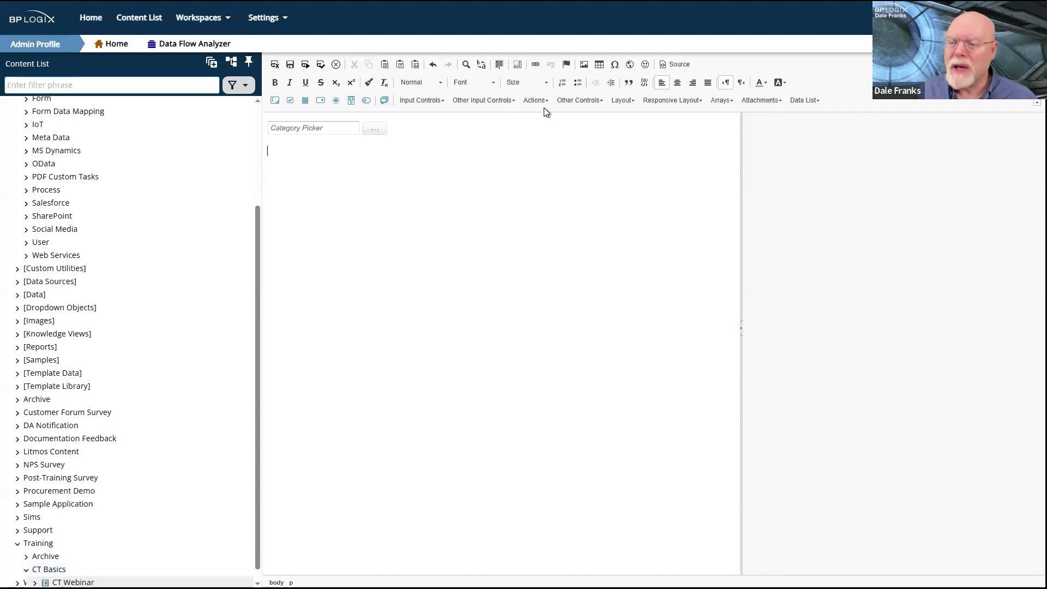
Add an Attribute Picker on the new line, then save and run the form
{"action": "left_click", "coordinate": [587, 103]}
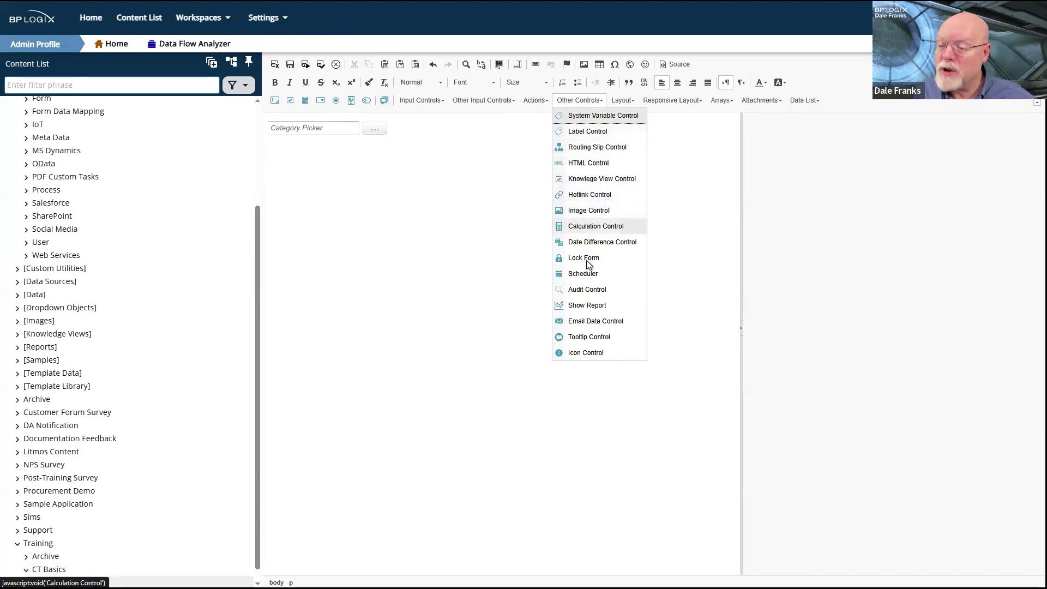
{"action": "left_click", "coordinate": [489, 103]}
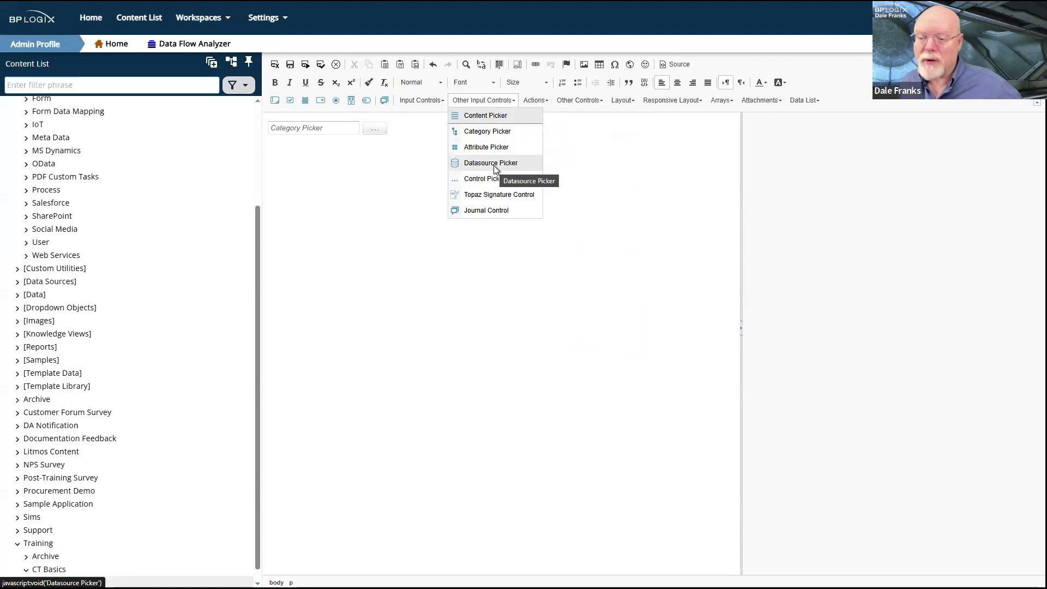
{"action": "left_click", "coordinate": [501, 148]}
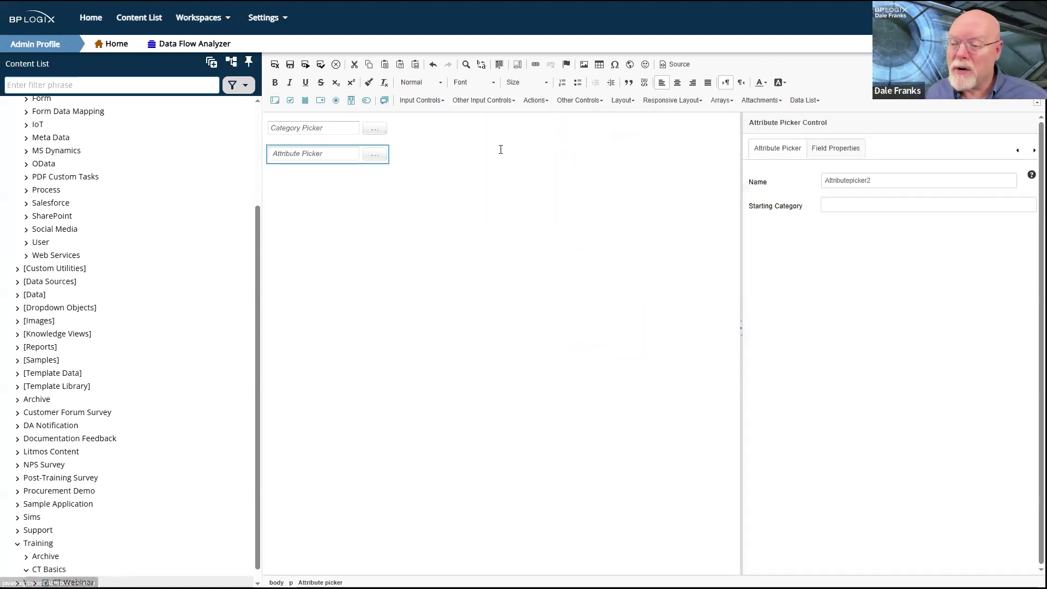
{"action": "left_click", "coordinate": [450, 157]}
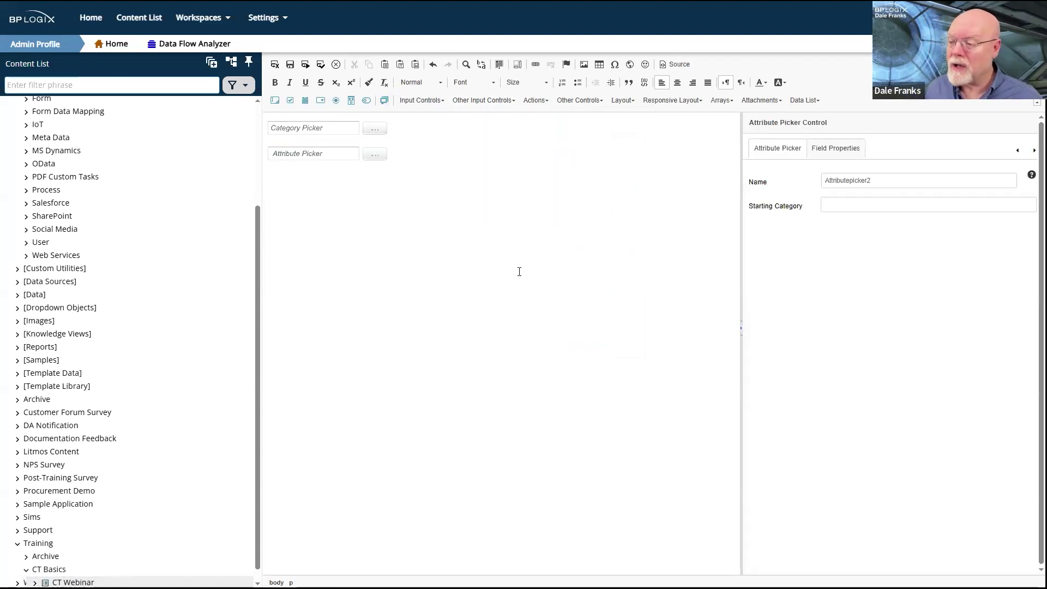
{"action": "left_click", "coordinate": [343, 137]}
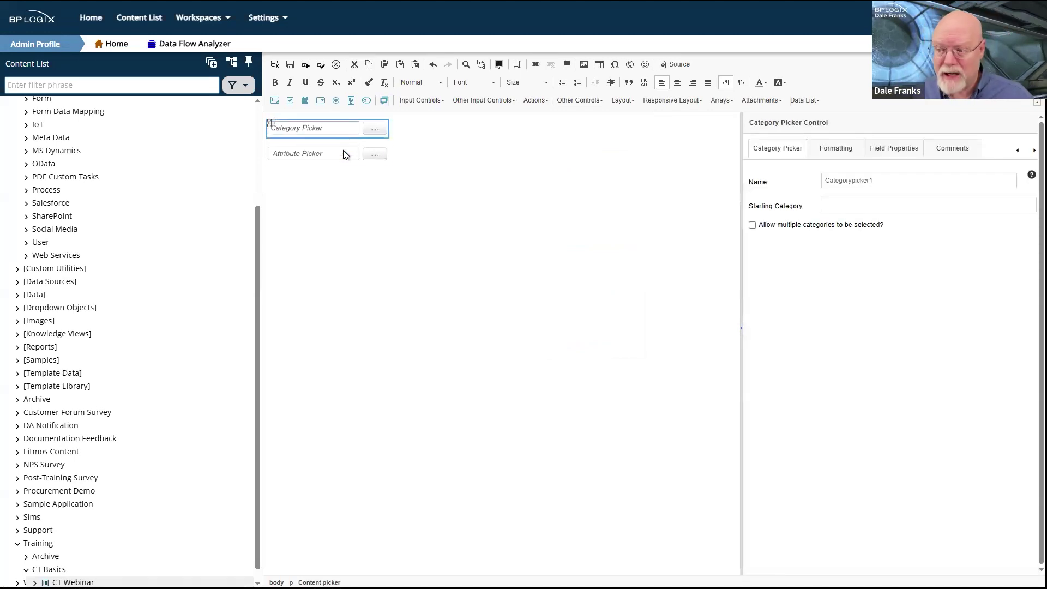
{"action": "left_click", "coordinate": [309, 65]}
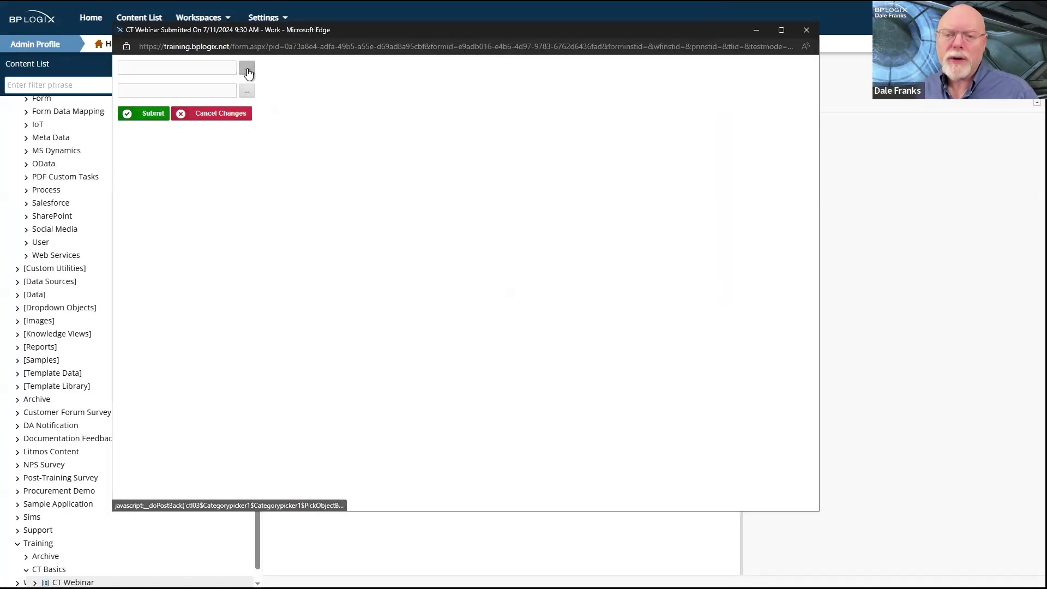
Set the test form's first field to the HR category under Policies
{"action": "left_click", "coordinate": [247, 69]}
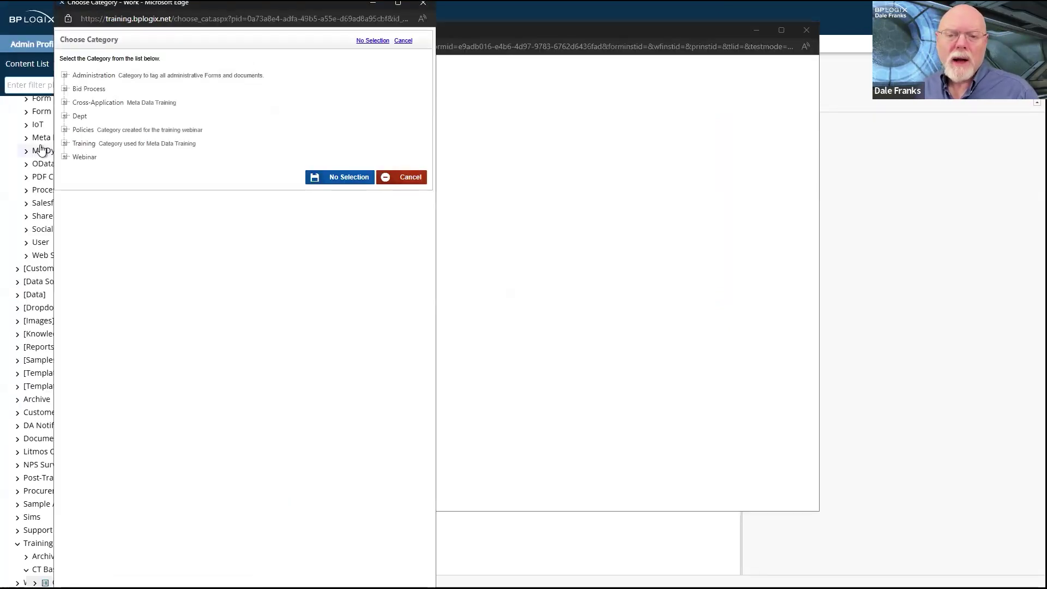
{"action": "left_click", "coordinate": [64, 130]}
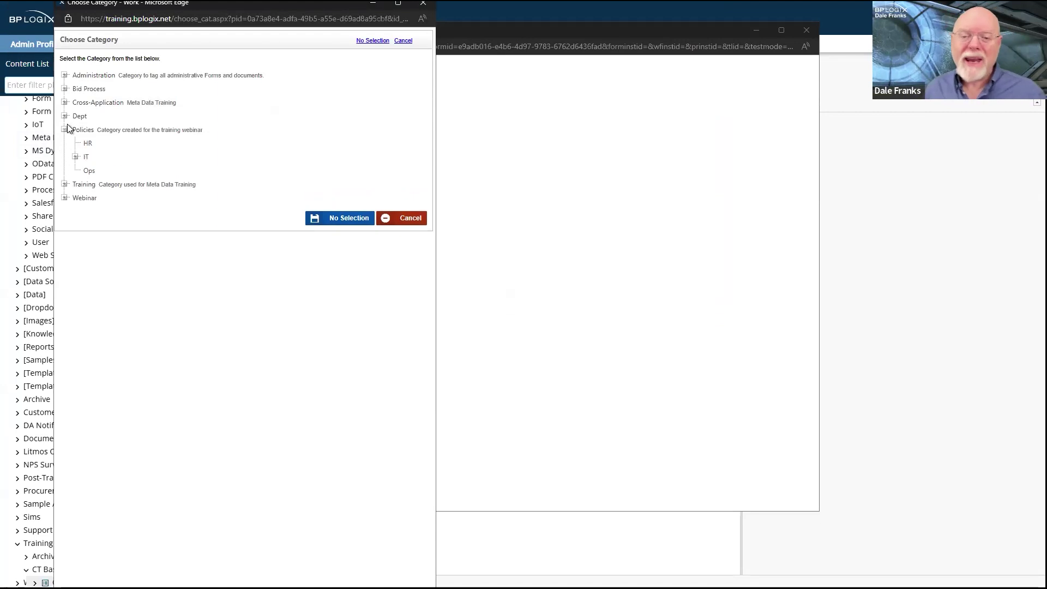
{"action": "left_click", "coordinate": [89, 142]}
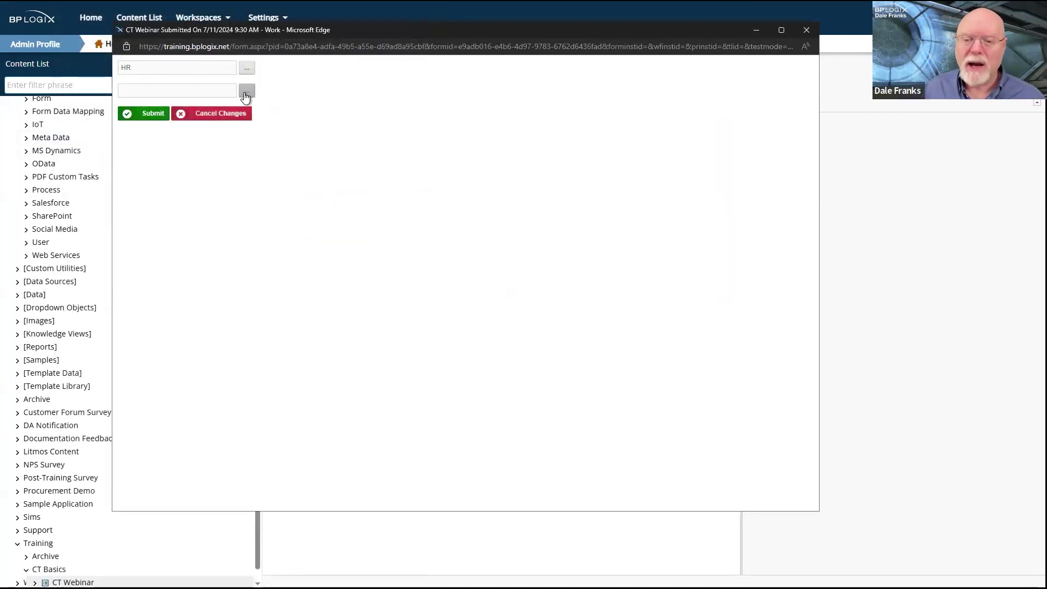
Set the second field to Development under Policies > IT and close the test form
{"action": "left_click", "coordinate": [245, 94]}
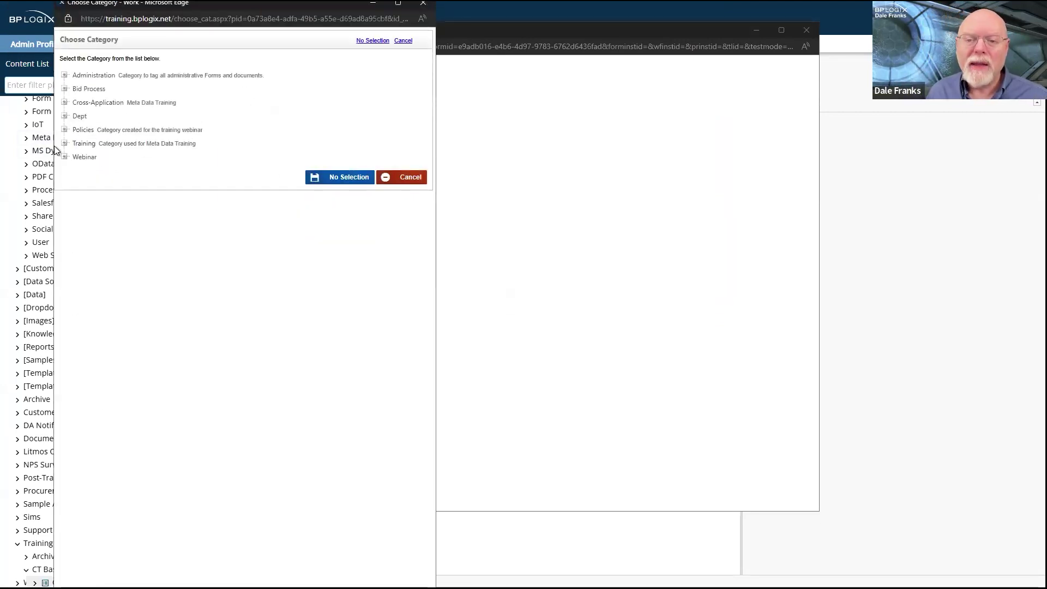
{"action": "left_click", "coordinate": [64, 116]}
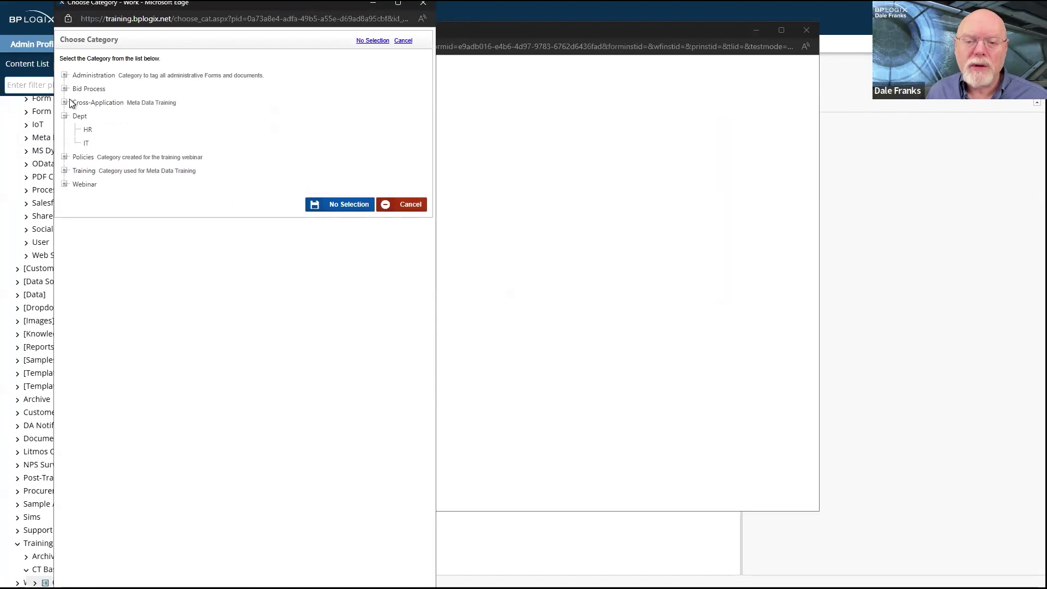
{"action": "left_click", "coordinate": [65, 157]}
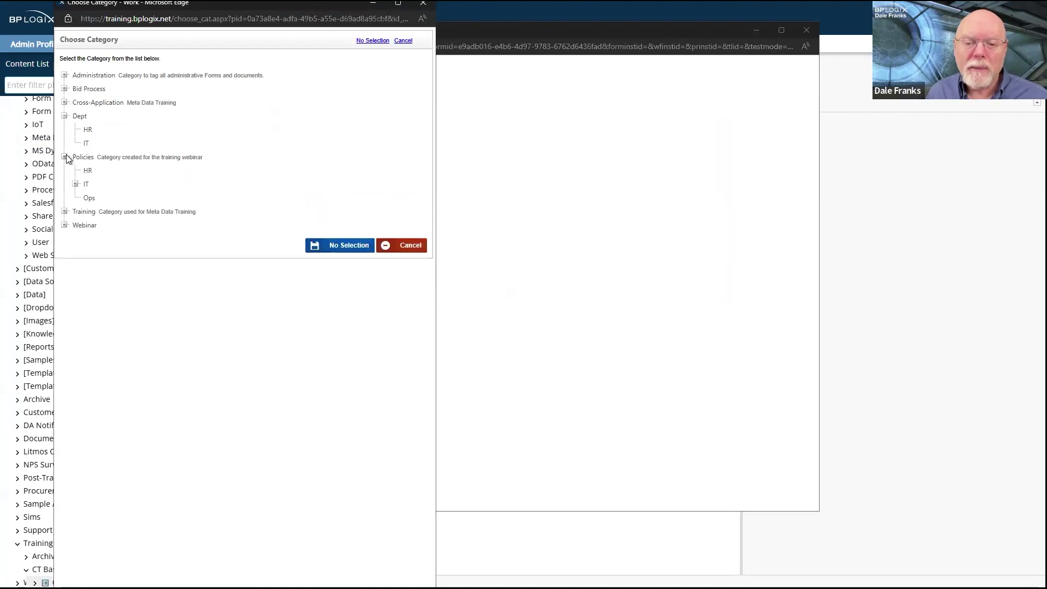
{"action": "left_click", "coordinate": [75, 184]}
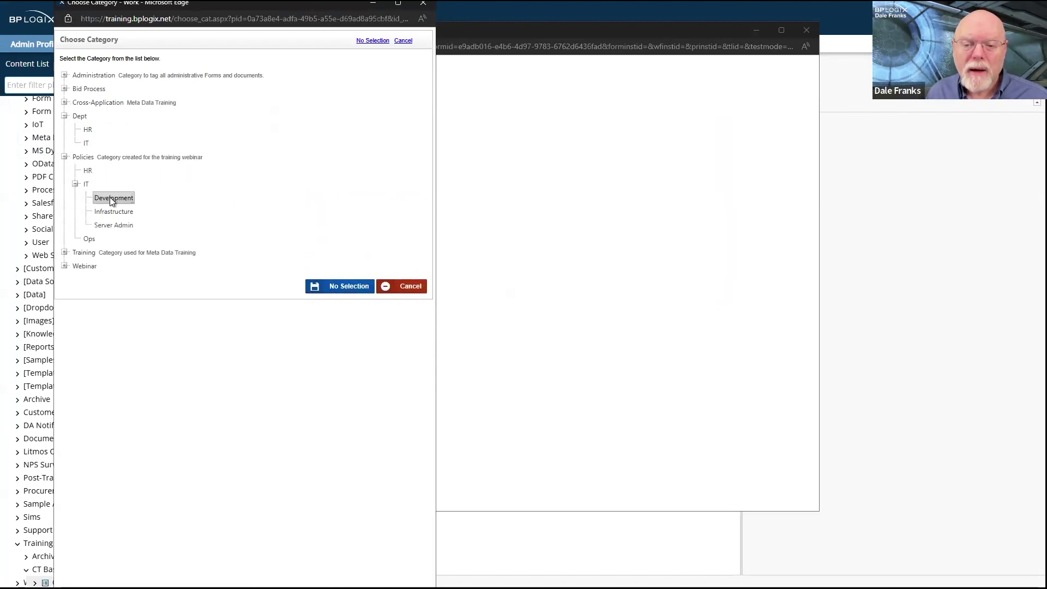
{"action": "left_click", "coordinate": [111, 199]}
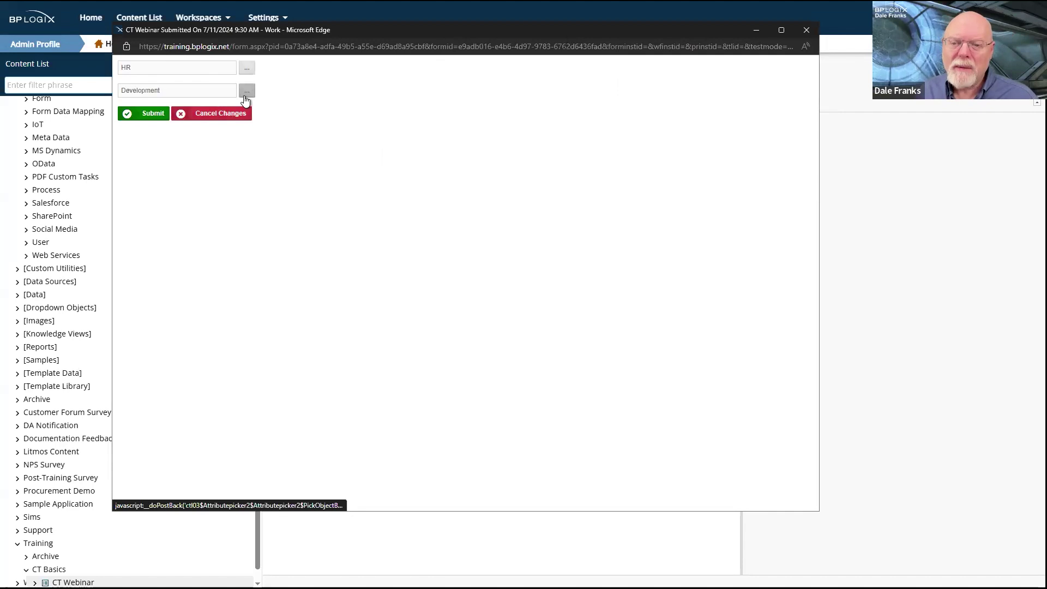
{"action": "left_click", "coordinate": [807, 29]}
Check the Attribute Picker's properties, then save the form and run it again
{"action": "left_click", "coordinate": [327, 158]}
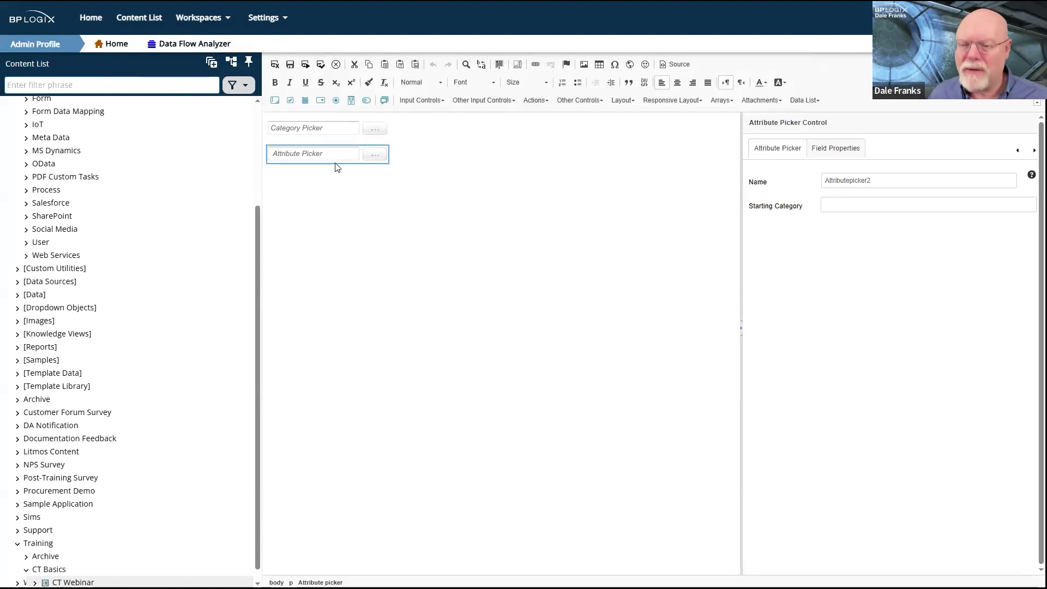
{"action": "left_click", "coordinate": [477, 162]}
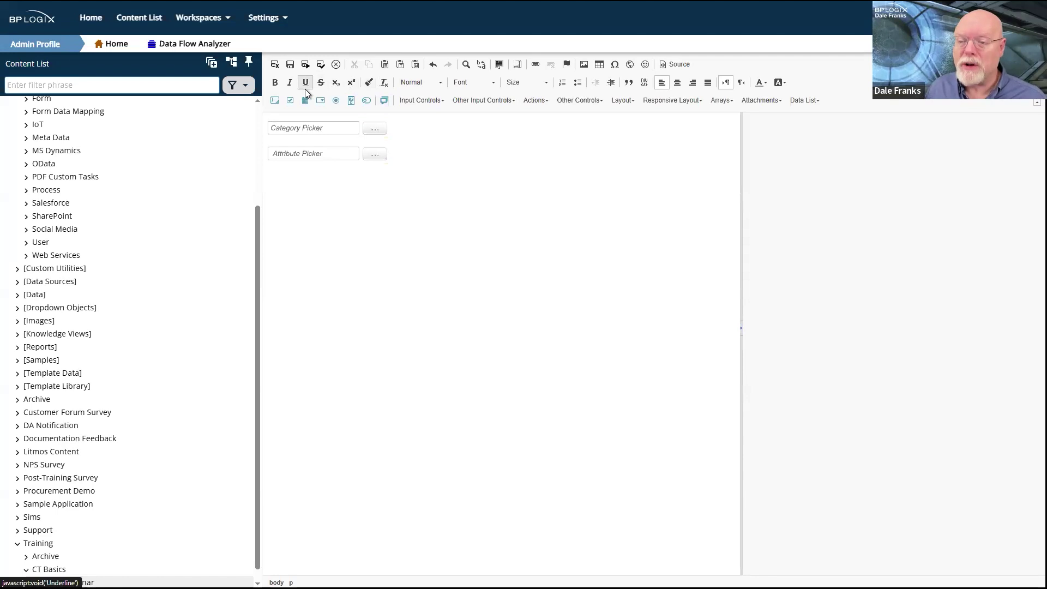
{"action": "left_click", "coordinate": [306, 66]}
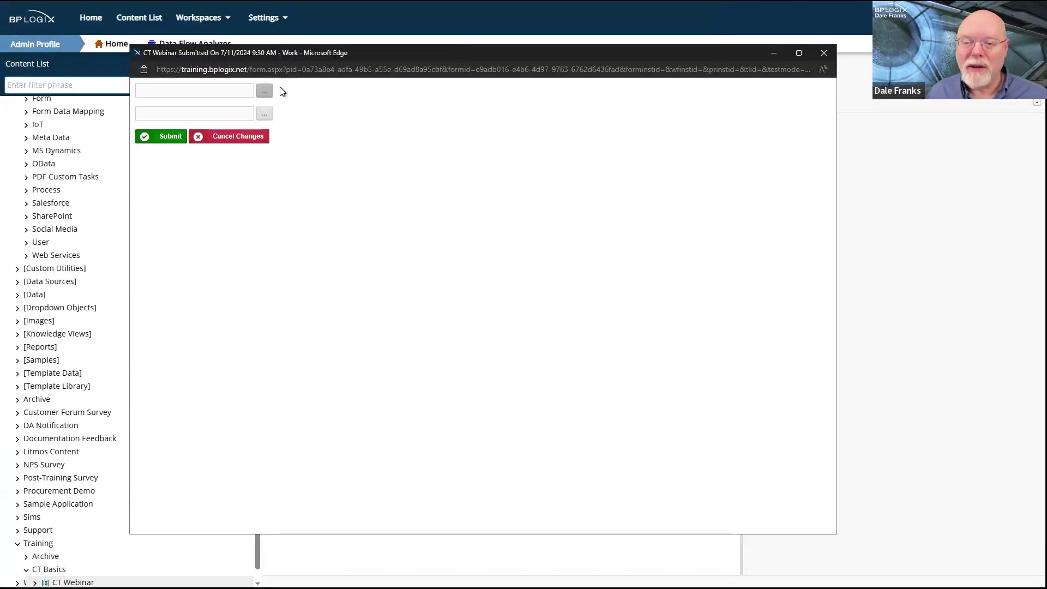
Pick Cross-Application > HR for the first field and dismiss the second field's chooser unchanged
{"action": "left_click", "coordinate": [264, 93]}
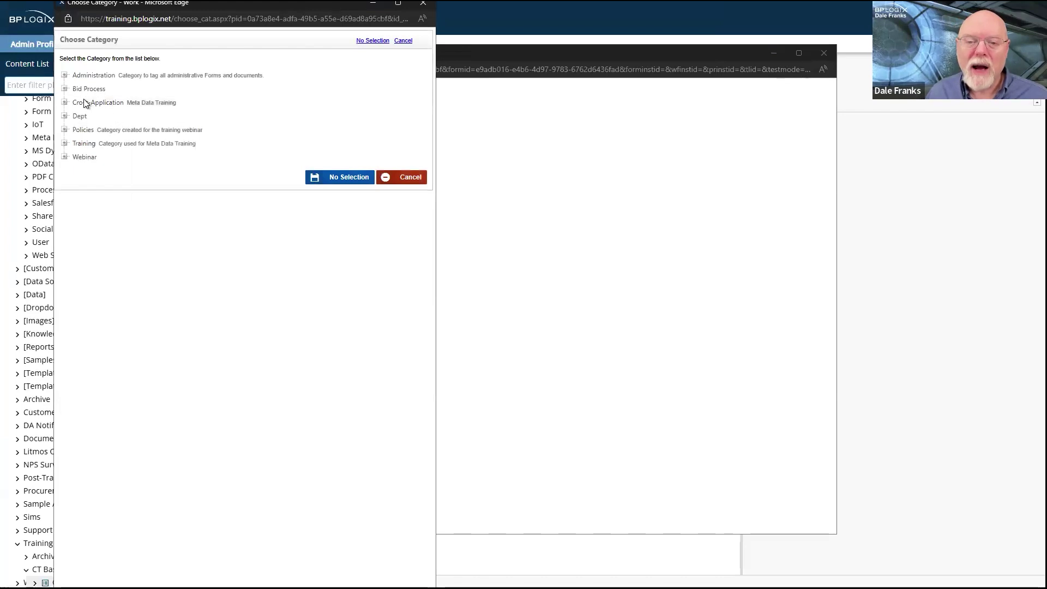
{"action": "left_click", "coordinate": [65, 102]}
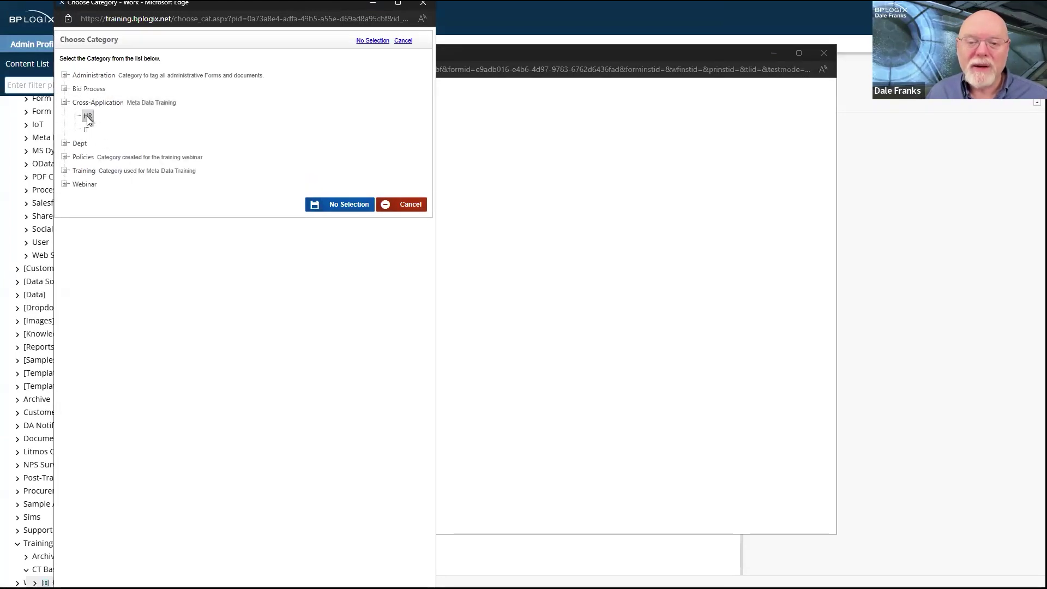
{"action": "left_click", "coordinate": [87, 116]}
{"action": "left_click", "coordinate": [265, 113]}
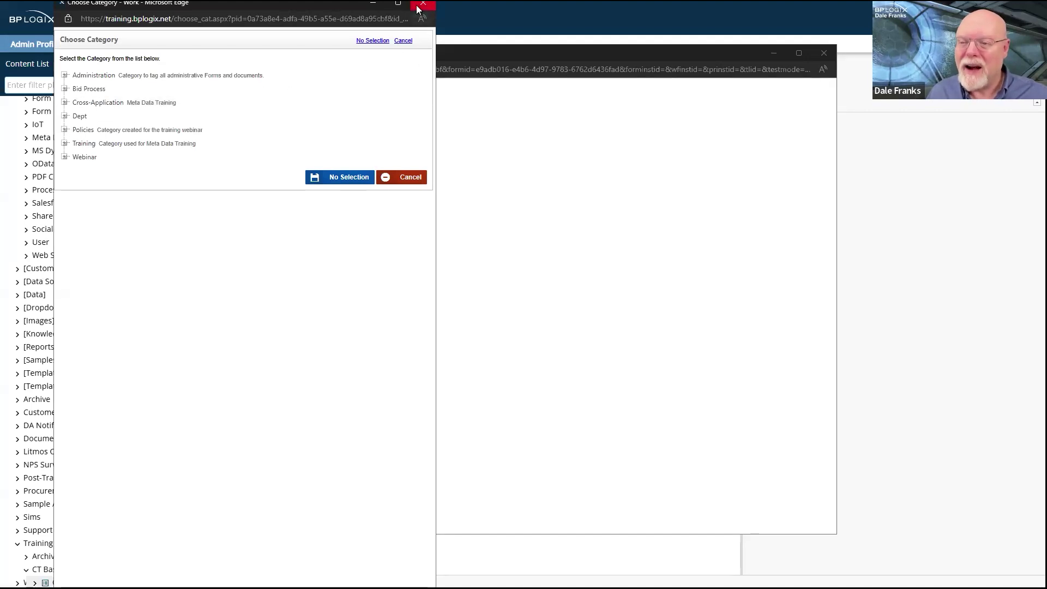
{"action": "left_click", "coordinate": [401, 177]}
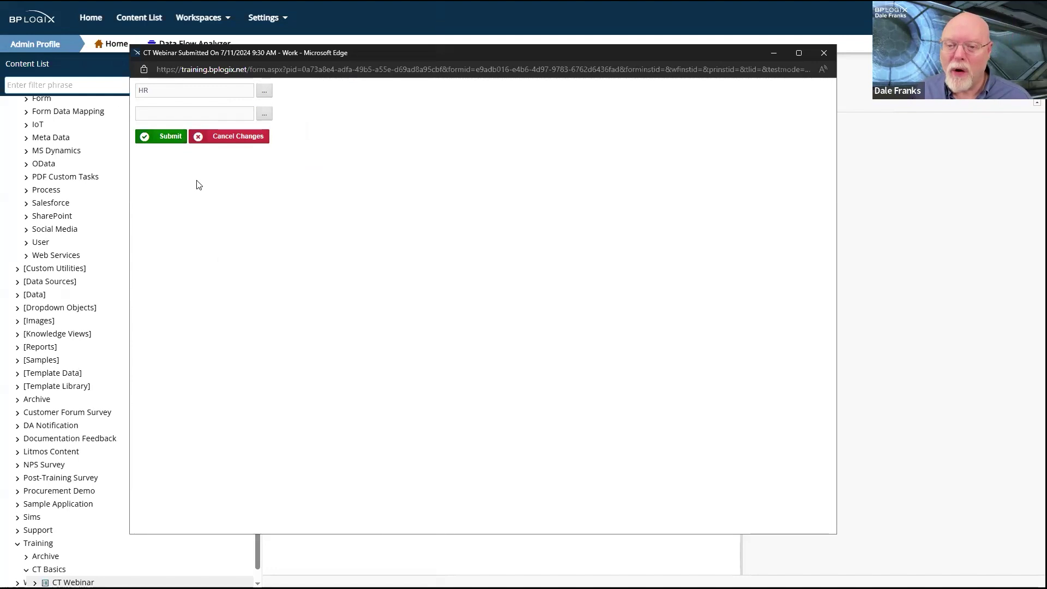
Close the test form window and scroll the Content List back up
{"action": "left_click", "coordinate": [817, 54]}
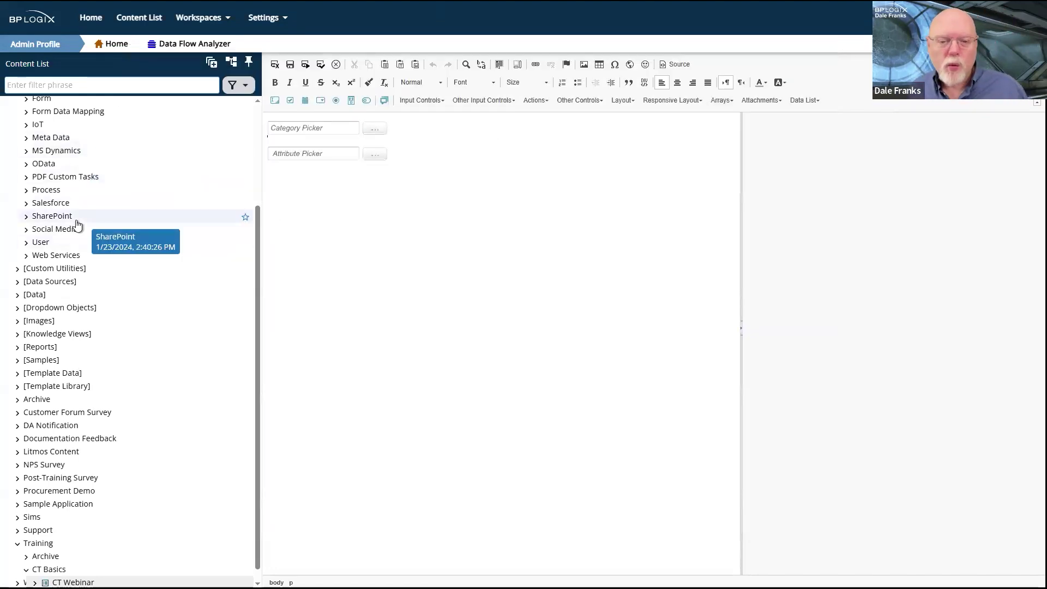
{"action": "scroll", "coordinate": [77, 226], "scroll_direction": "up", "scroll_amount": 3}
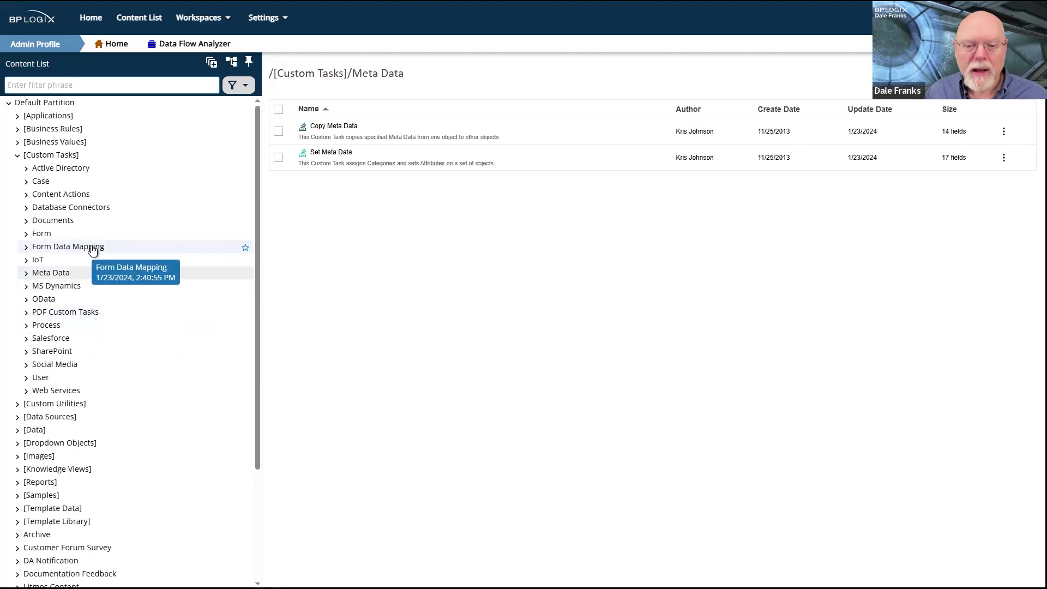
Open the SQL Command task under Database Connectors and close its configuration window with Alt+F4
{"action": "left_click", "coordinate": [71, 208]}
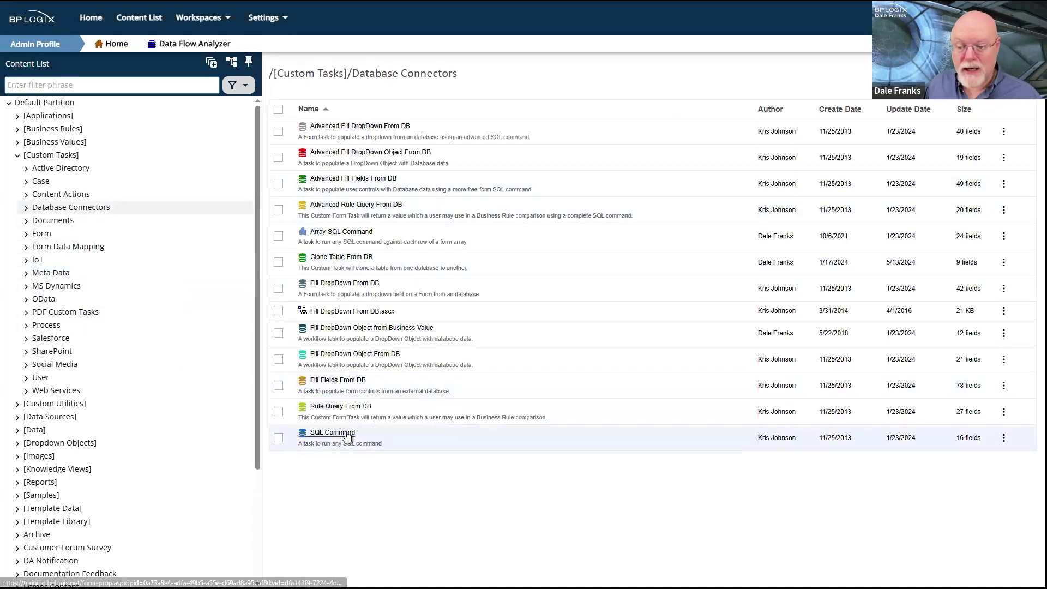
{"action": "left_click", "coordinate": [346, 432]}
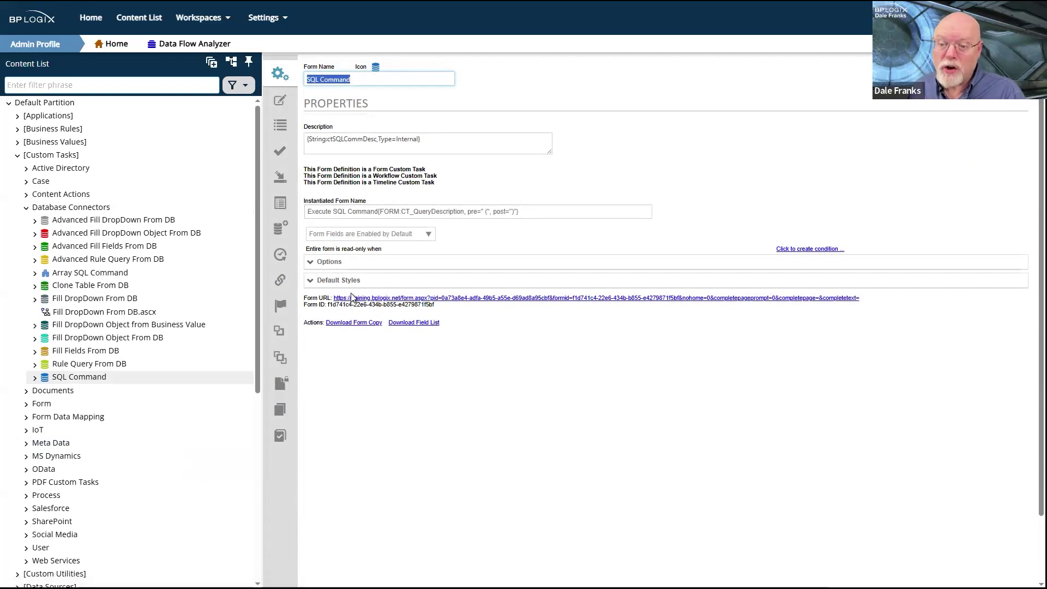
{"action": "mouse_move", "coordinate": [976, 90]}
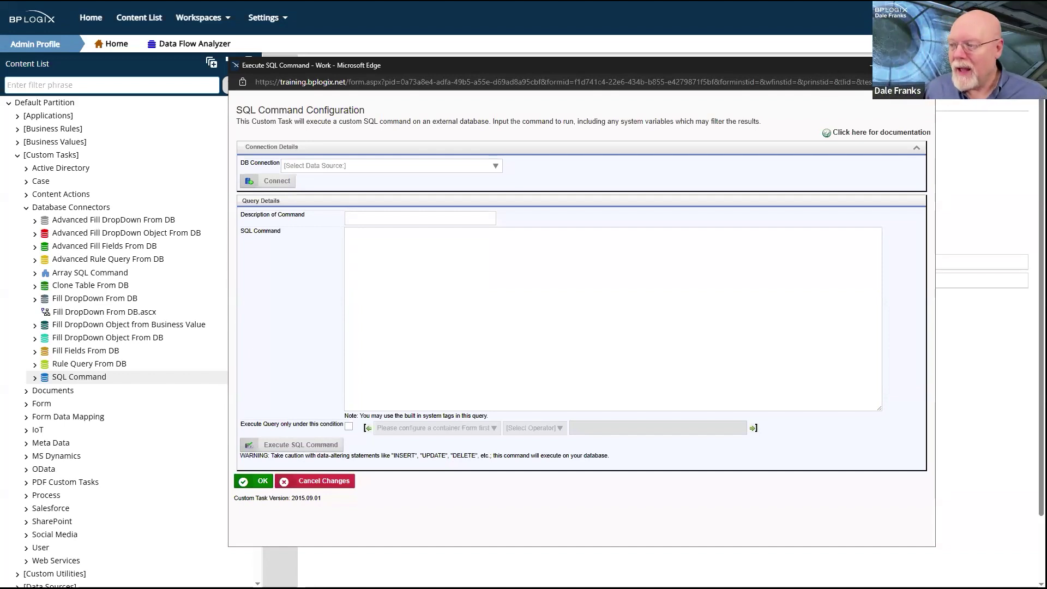
{"action": "key", "text": "alt+F4"}
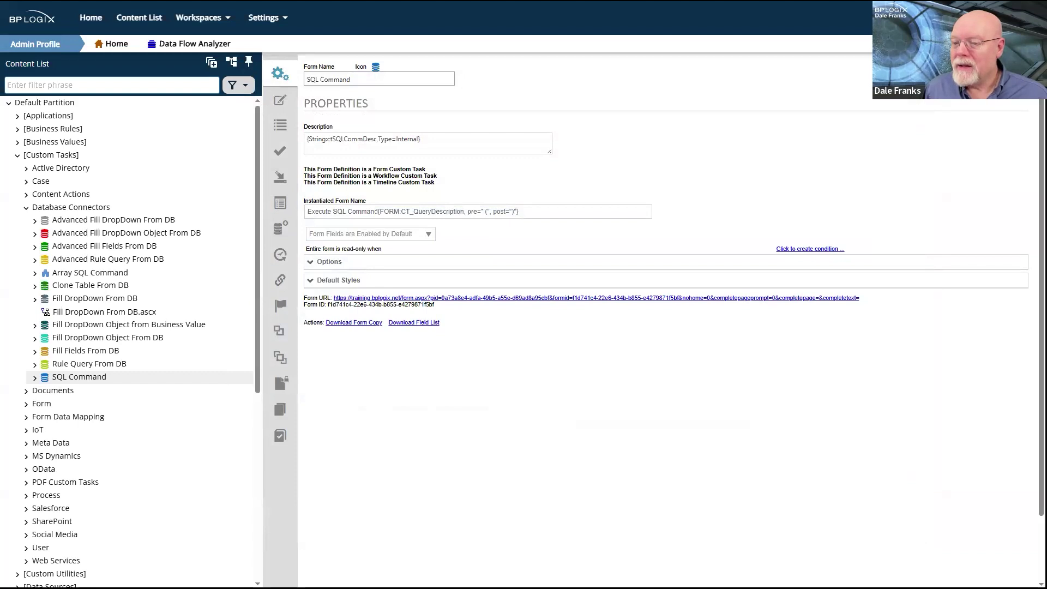
Open the Airports business value's SQL data source configuration and review its sample_airports query
{"action": "left_click", "coordinate": [83, 143]}
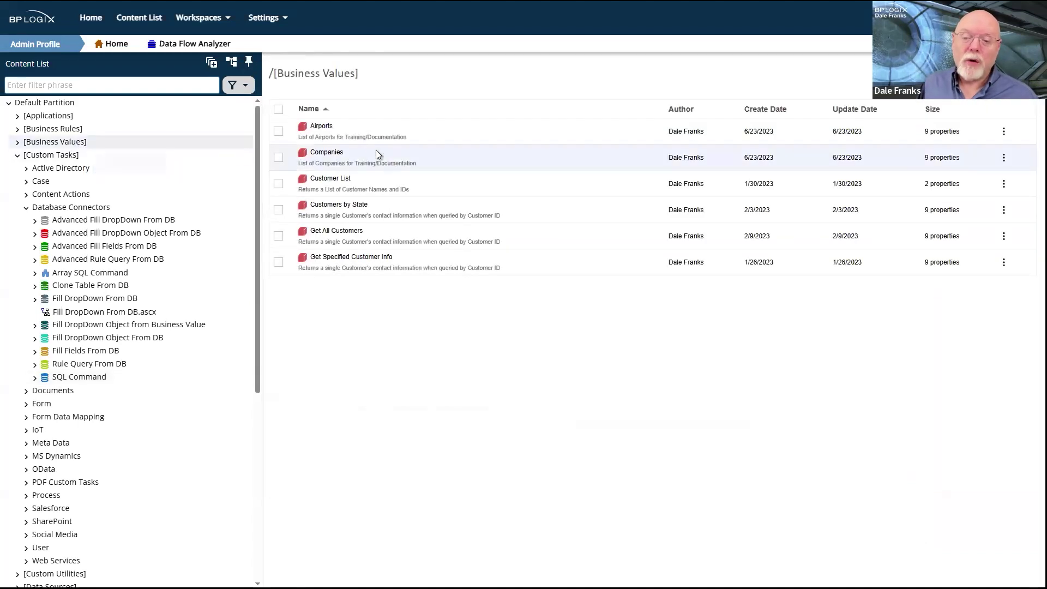
{"action": "left_click", "coordinate": [326, 126]}
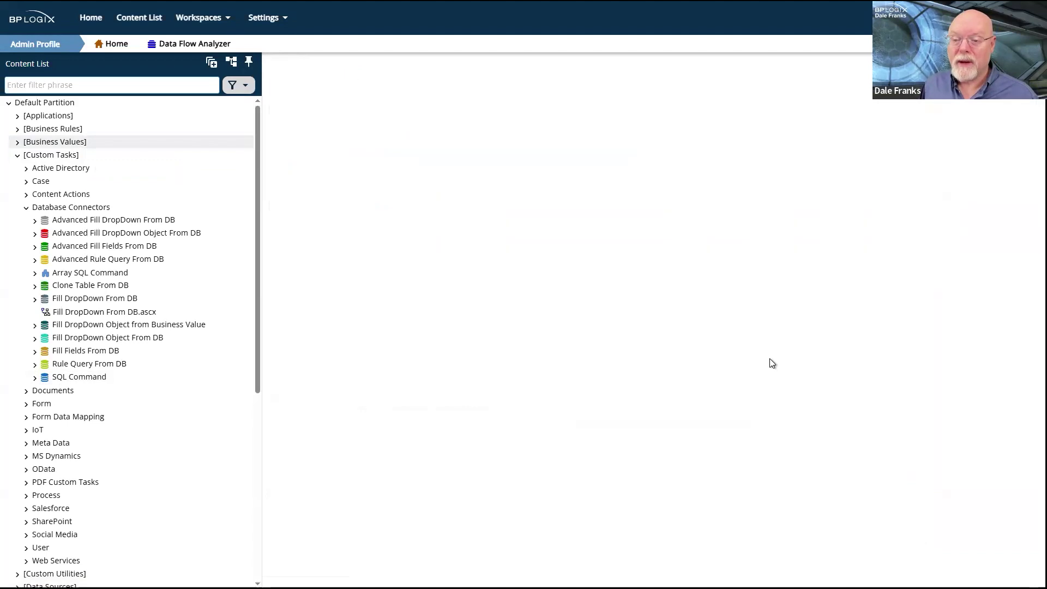
{"action": "left_click", "coordinate": [278, 103]}
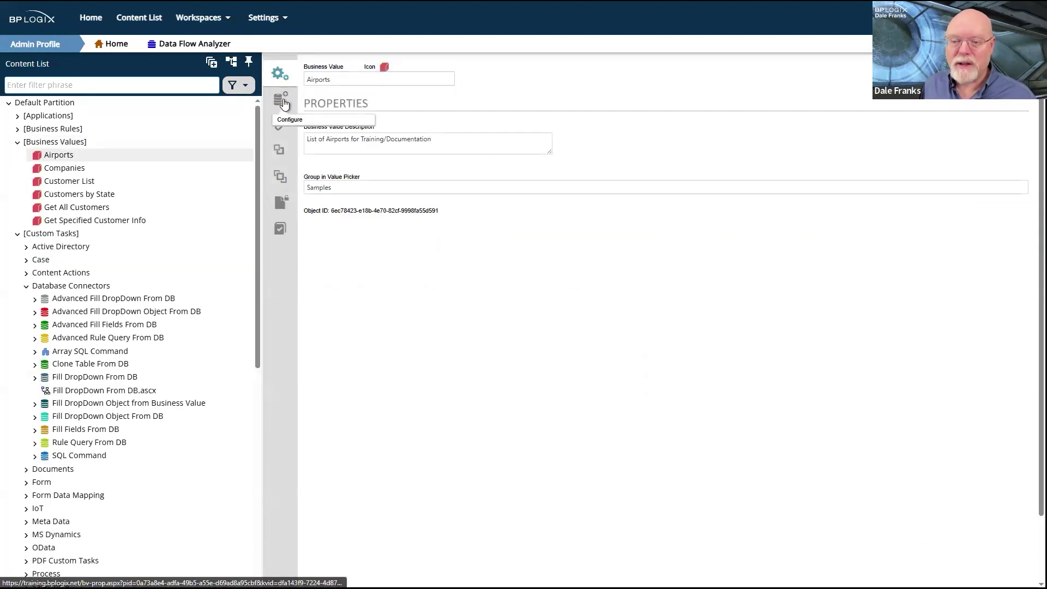
{"action": "left_click_drag", "start_coordinate": [524, 183], "coordinate": [308, 181]}
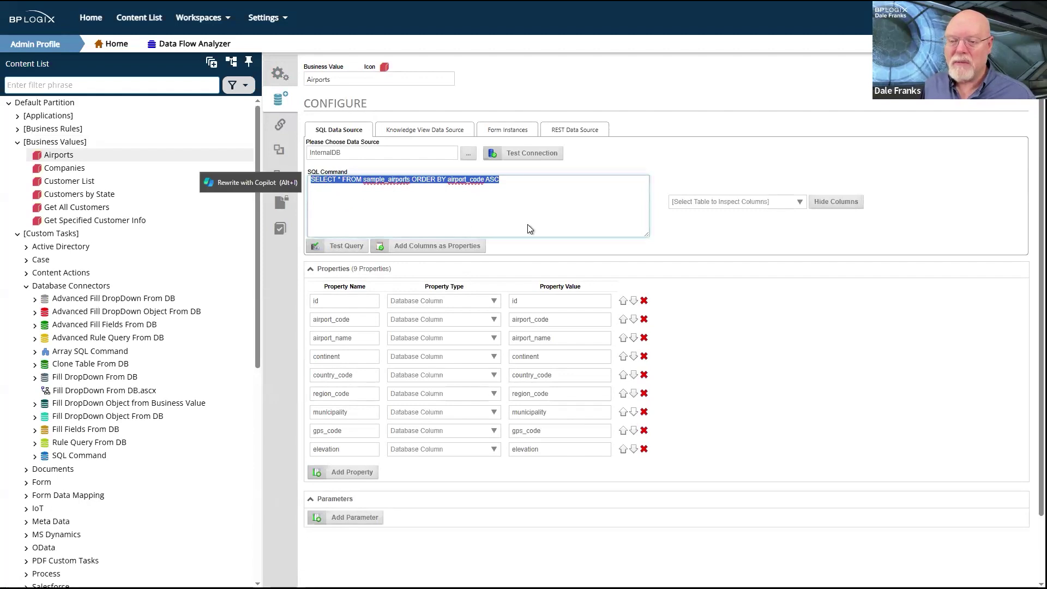
{"action": "left_click", "coordinate": [678, 257]}
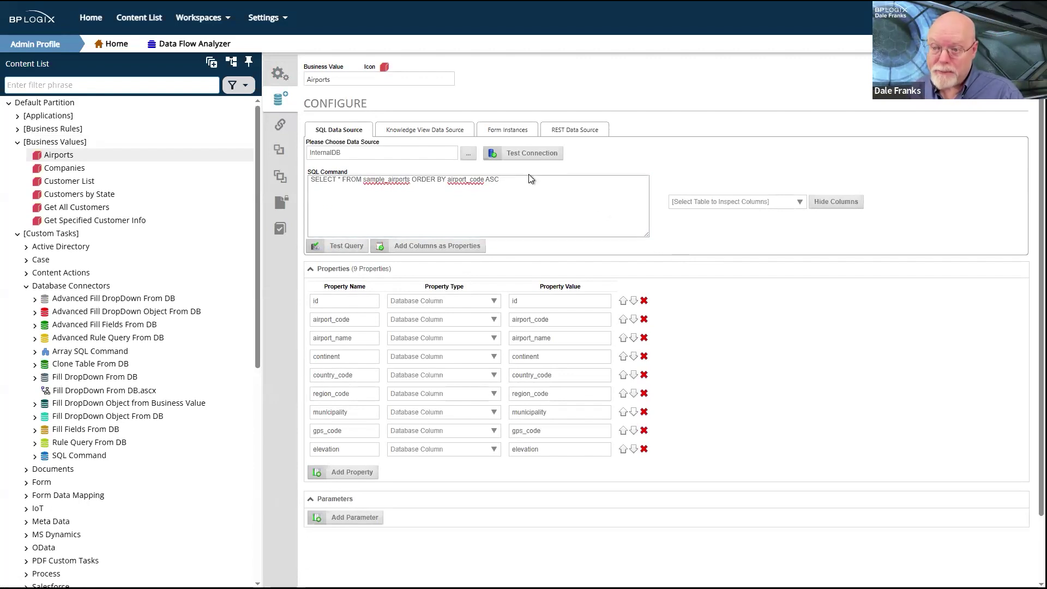
{"action": "left_click_drag", "start_coordinate": [518, 186], "coordinate": [308, 180]}
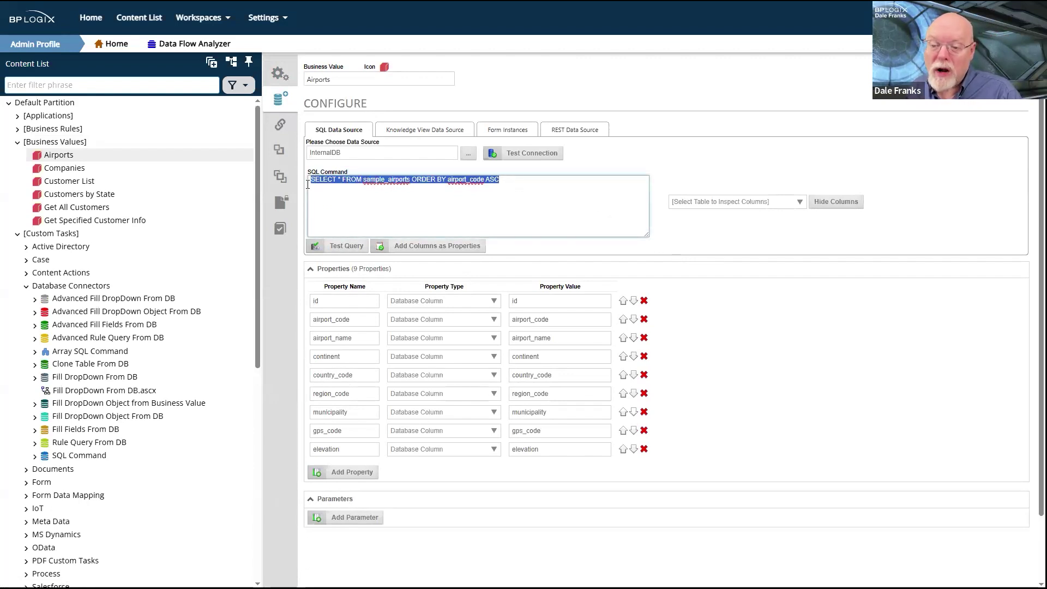
{"action": "left_click", "coordinate": [782, 297]}
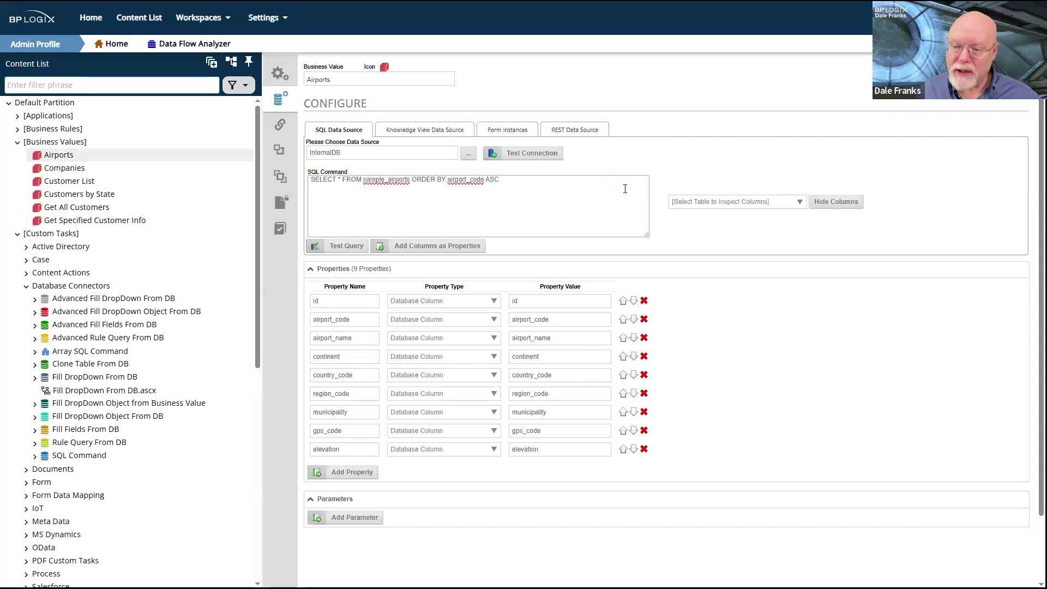
{"action": "left_click", "coordinate": [438, 182]}
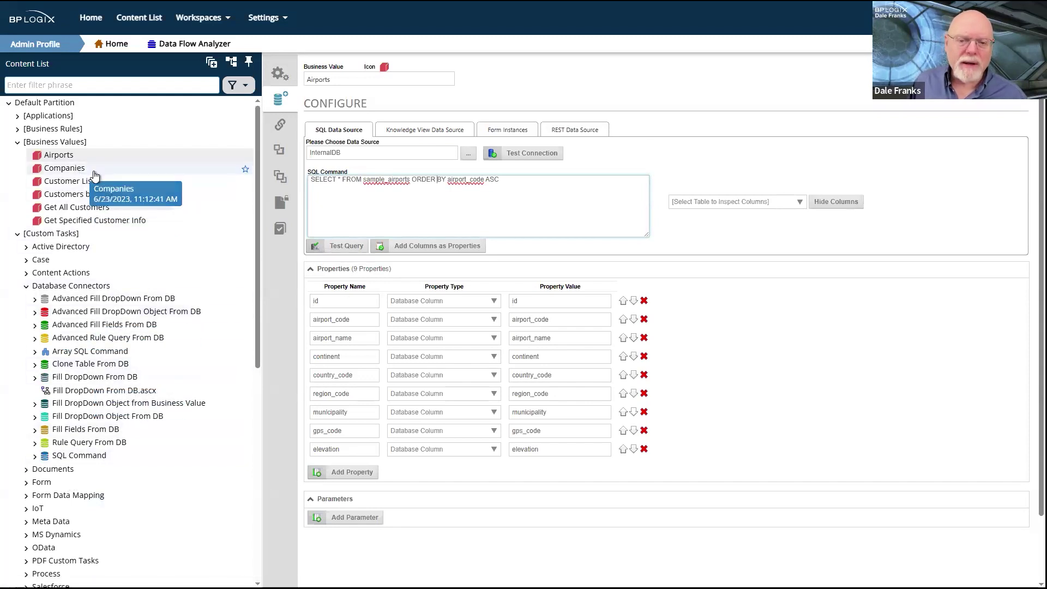
{"action": "left_click", "coordinate": [76, 195]}
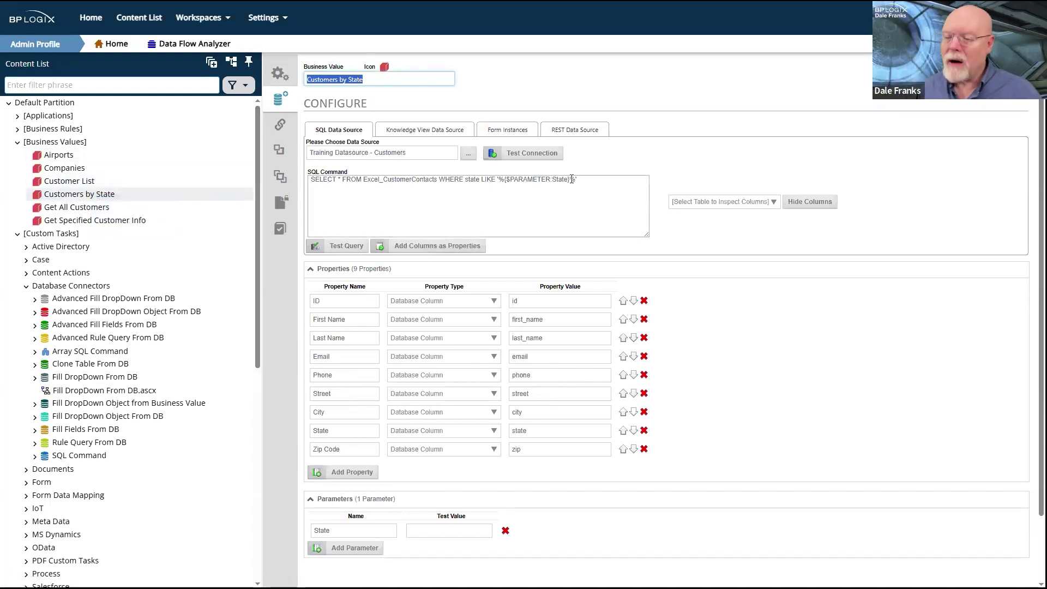
{"action": "left_click_drag", "start_coordinate": [569, 179], "coordinate": [502, 180]}
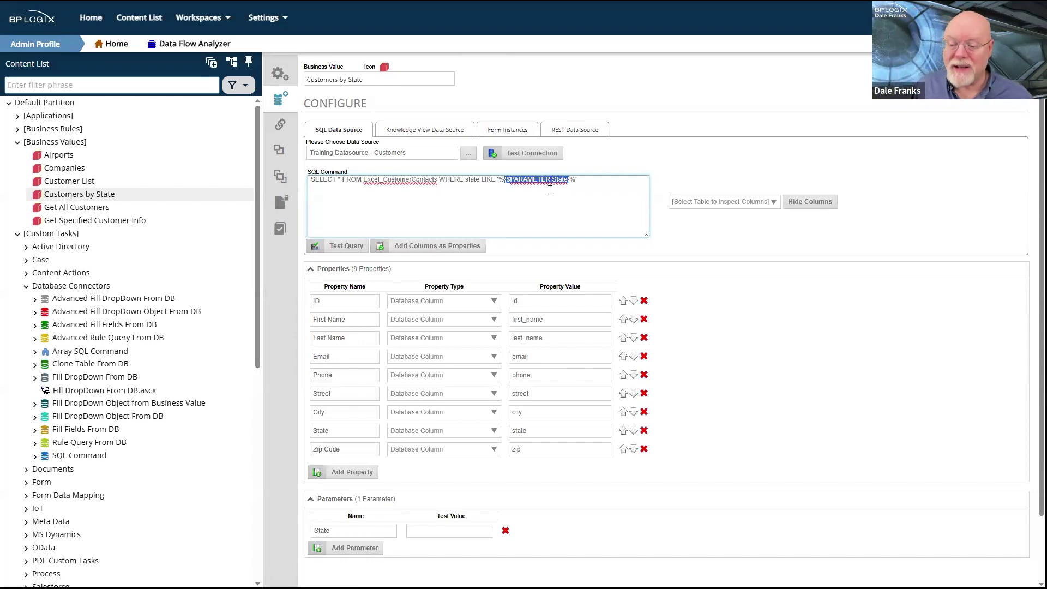
{"action": "left_click_drag", "start_coordinate": [310, 179], "coordinate": [583, 179]}
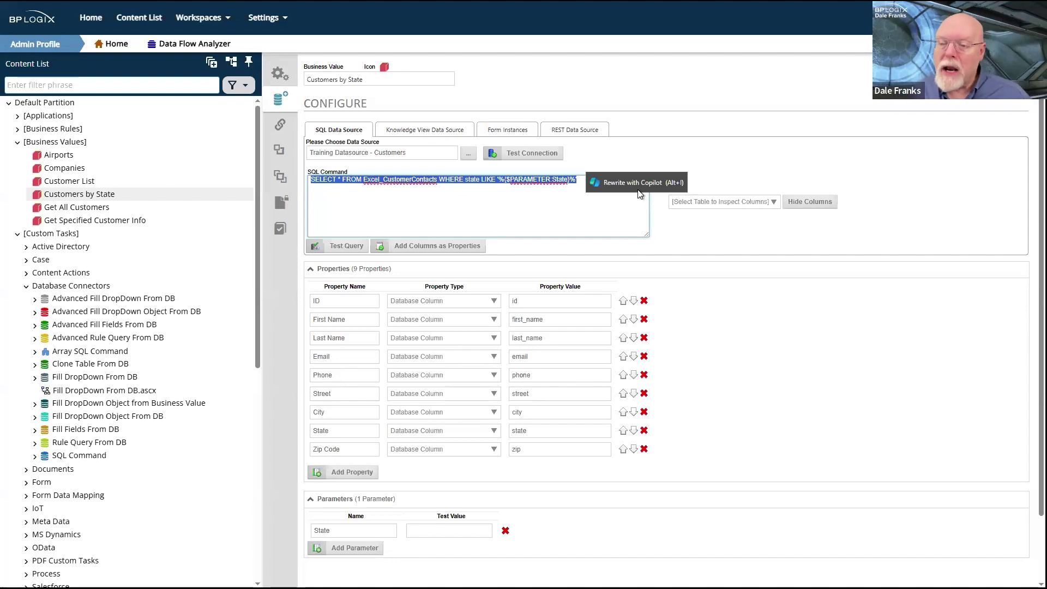
{"action": "left_click", "coordinate": [818, 338]}
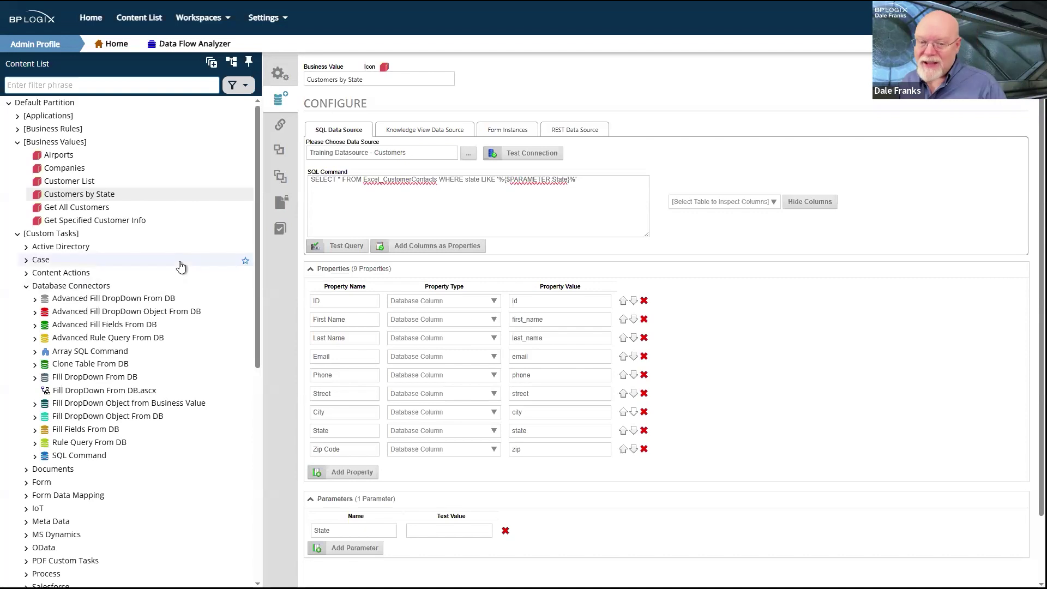
Open the SQL Command custom task and launch its SQL Command Configuration window
{"action": "left_click", "coordinate": [91, 457]}
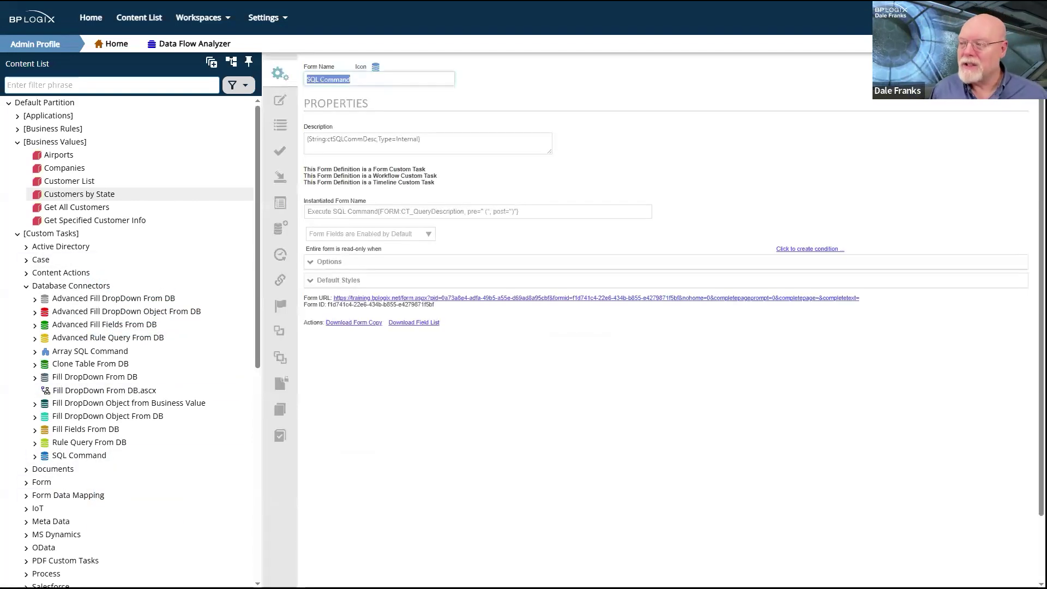
{"action": "left_click", "coordinate": [1022, 82]}
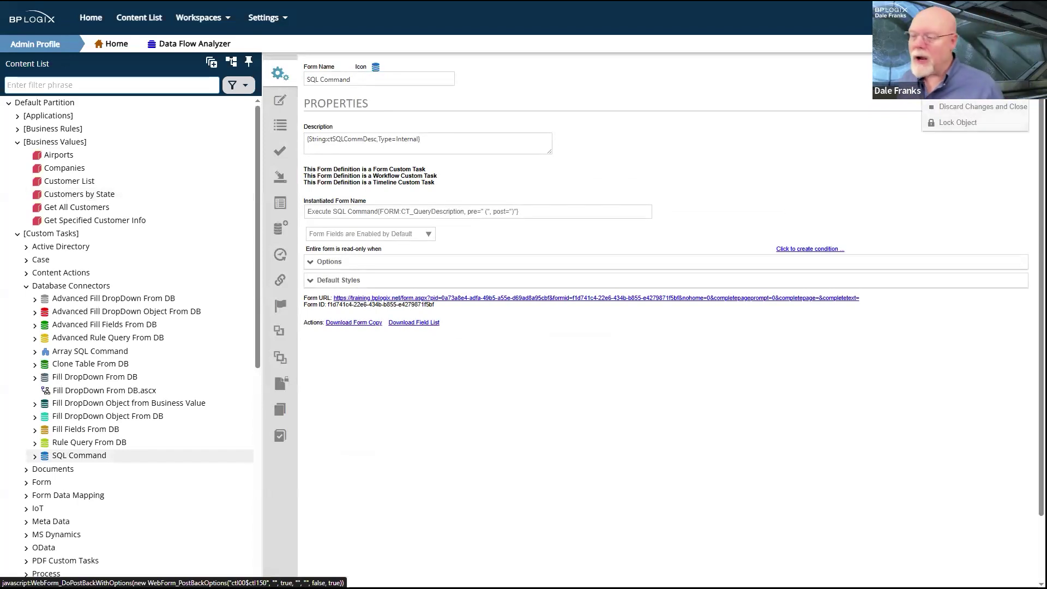
{"action": "left_click", "coordinate": [958, 123]}
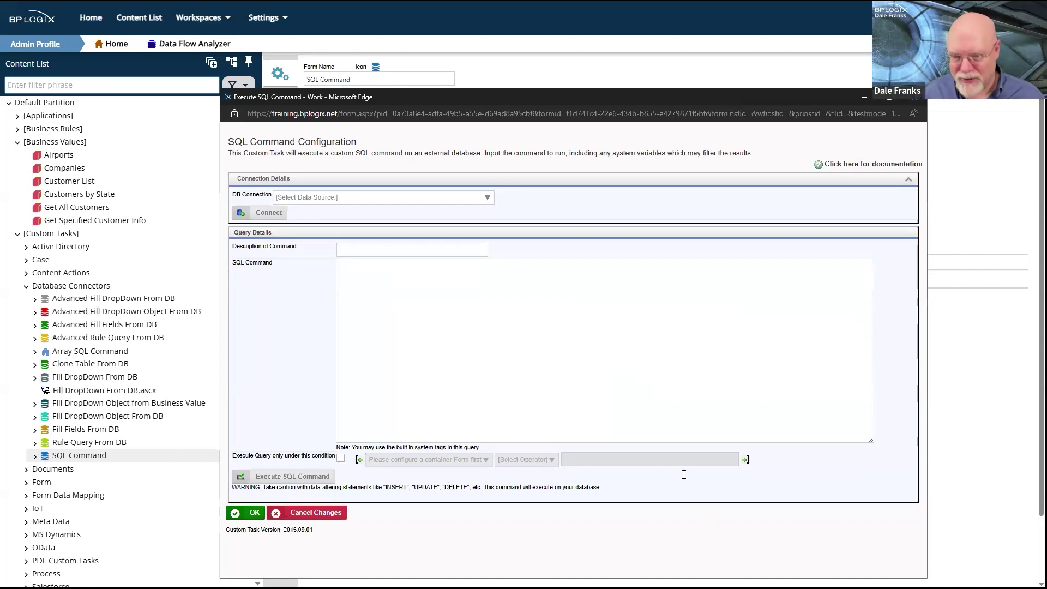
Close the Execute SQL Command window without entering a command
{"action": "left_click", "coordinate": [709, 293]}
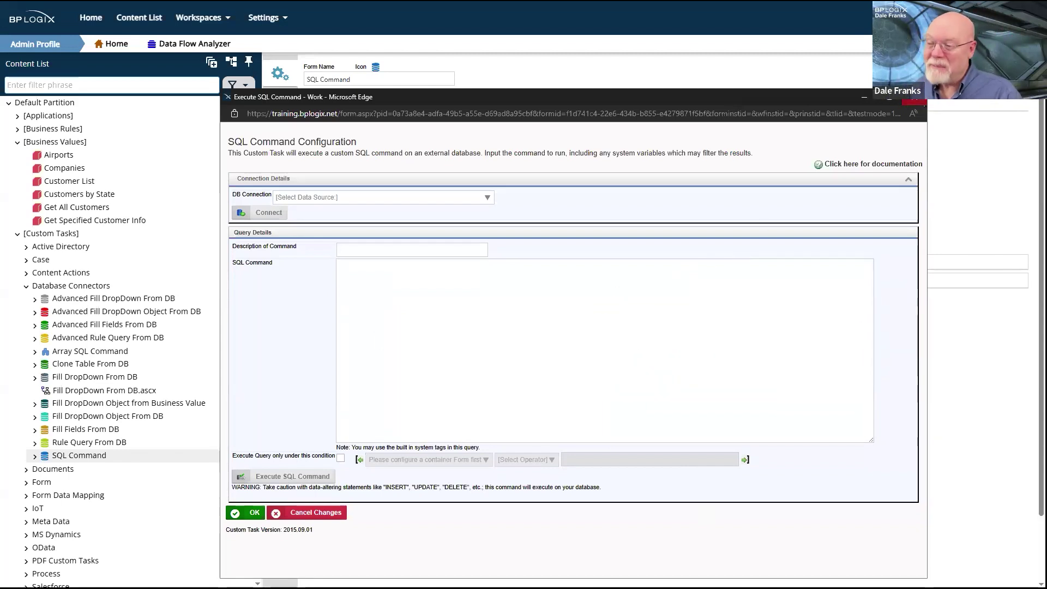
{"action": "left_click", "coordinate": [913, 98]}
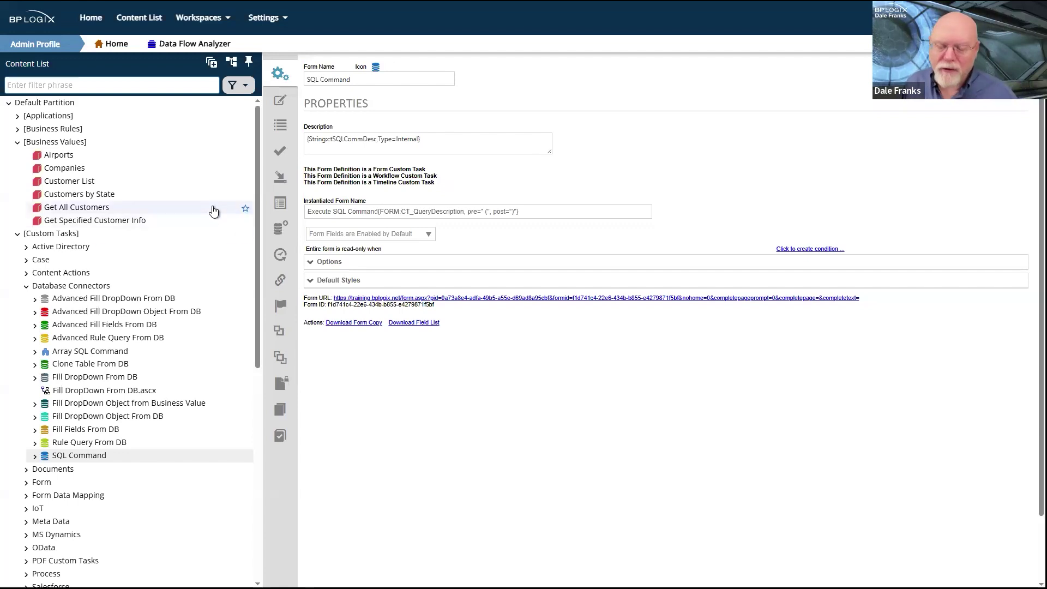
Start a new Process Timeline inside the Training/CT Basics folder
{"action": "scroll", "coordinate": [155, 322], "scroll_direction": "down", "scroll_amount": 7}
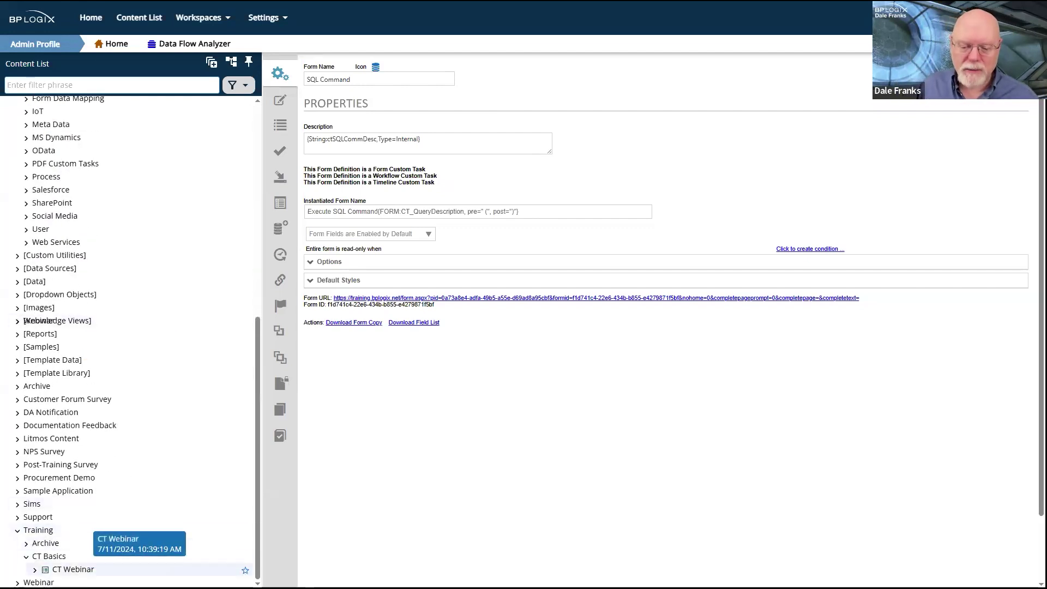
{"action": "left_click", "coordinate": [73, 569]}
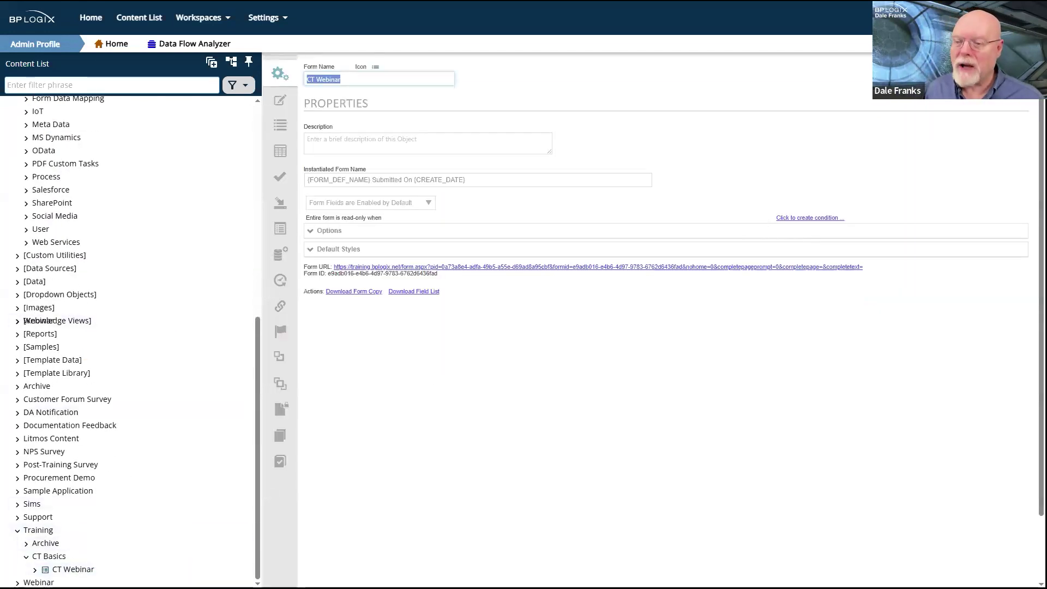
{"action": "left_click", "coordinate": [62, 555]}
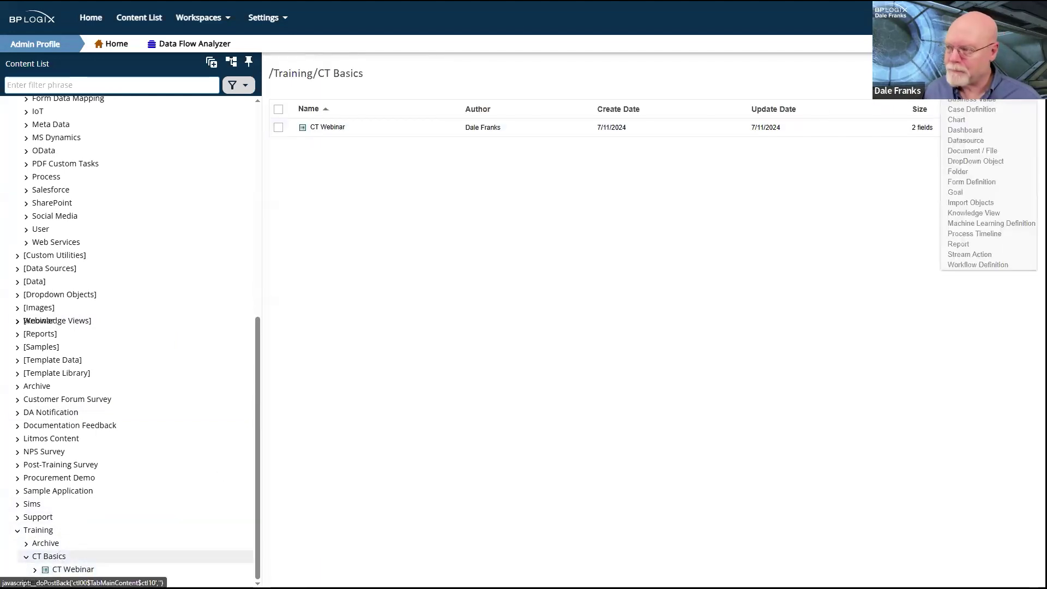
{"action": "left_click", "coordinate": [1003, 127]}
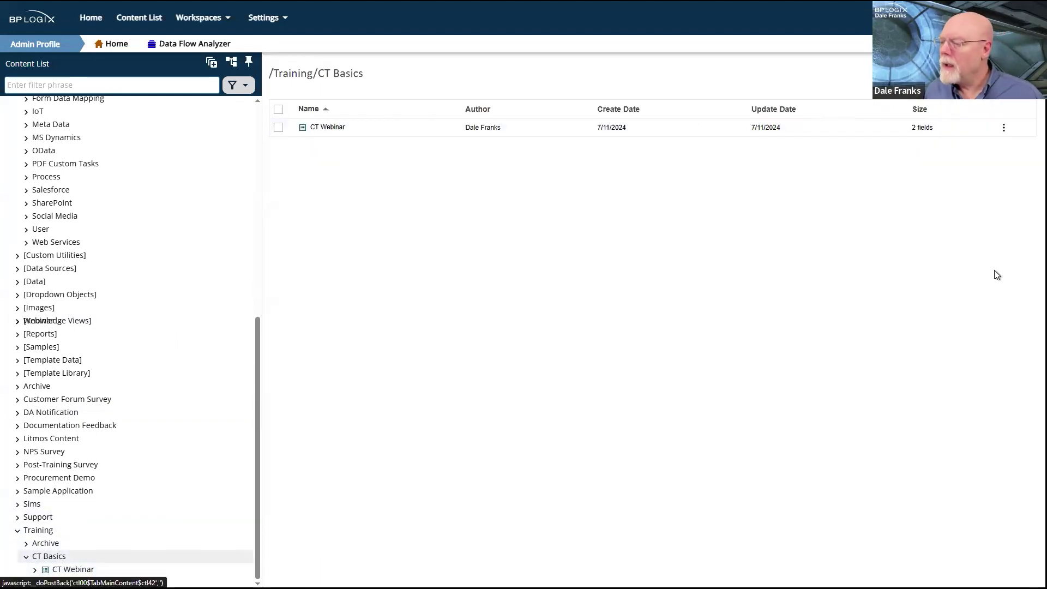
{"action": "left_click", "coordinate": [1004, 127]}
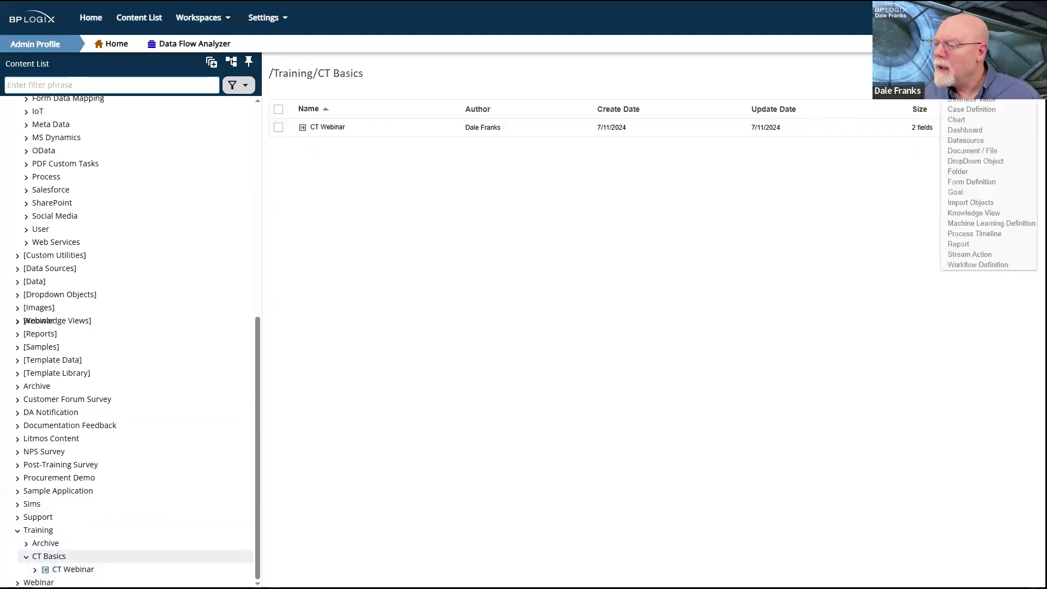
{"action": "left_click", "coordinate": [983, 233]}
Name the new process timeline 'CT Webinar TL', fixing the 'Webinmar' typo, and create it
{"action": "left_click", "coordinate": [337, 93]}
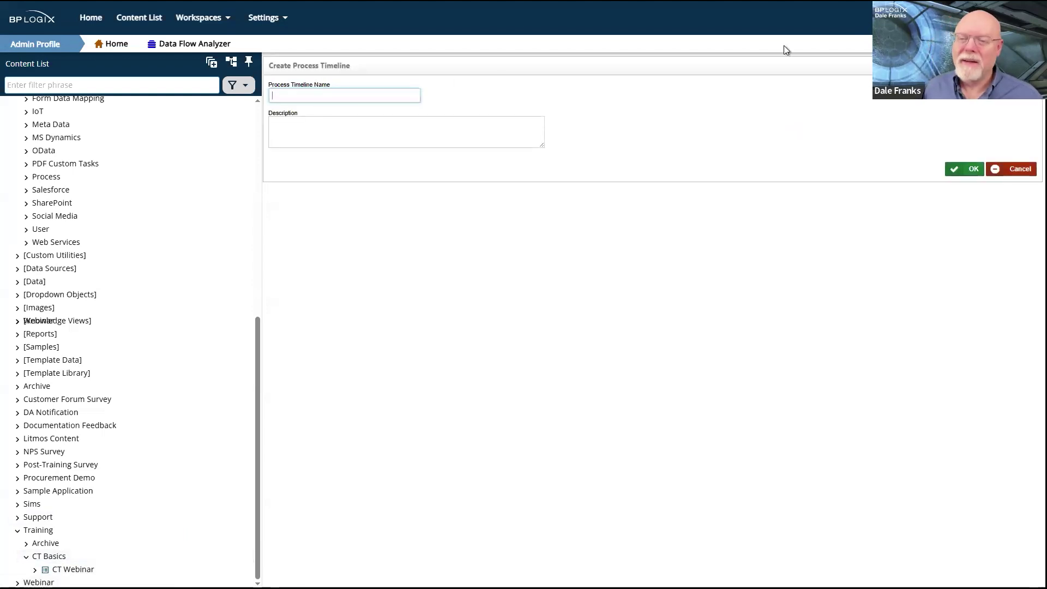
{"action": "type", "text": "CT W"}
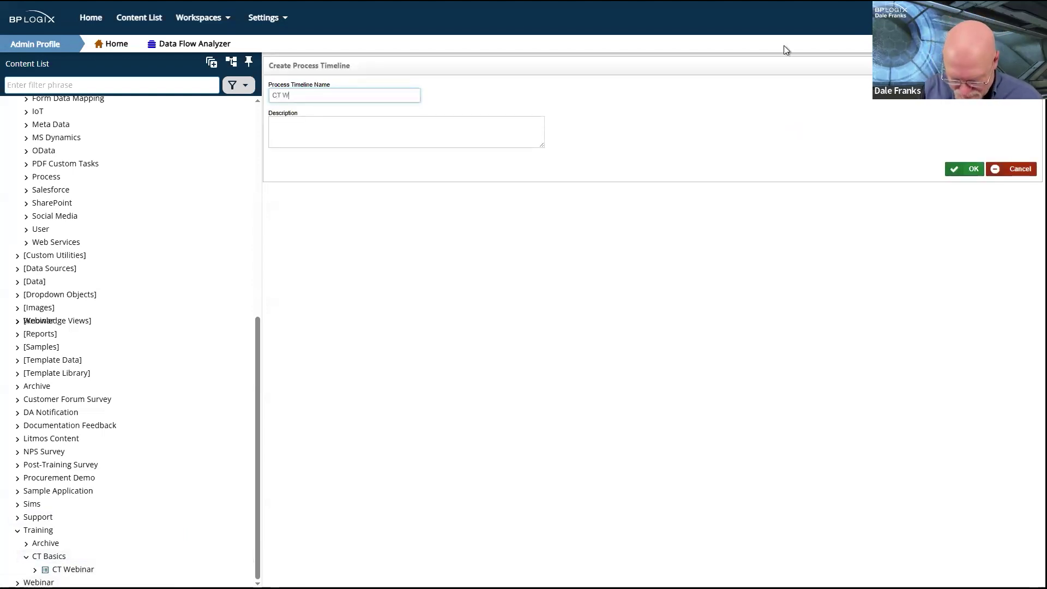
{"action": "type", "text": "ebinmar"}
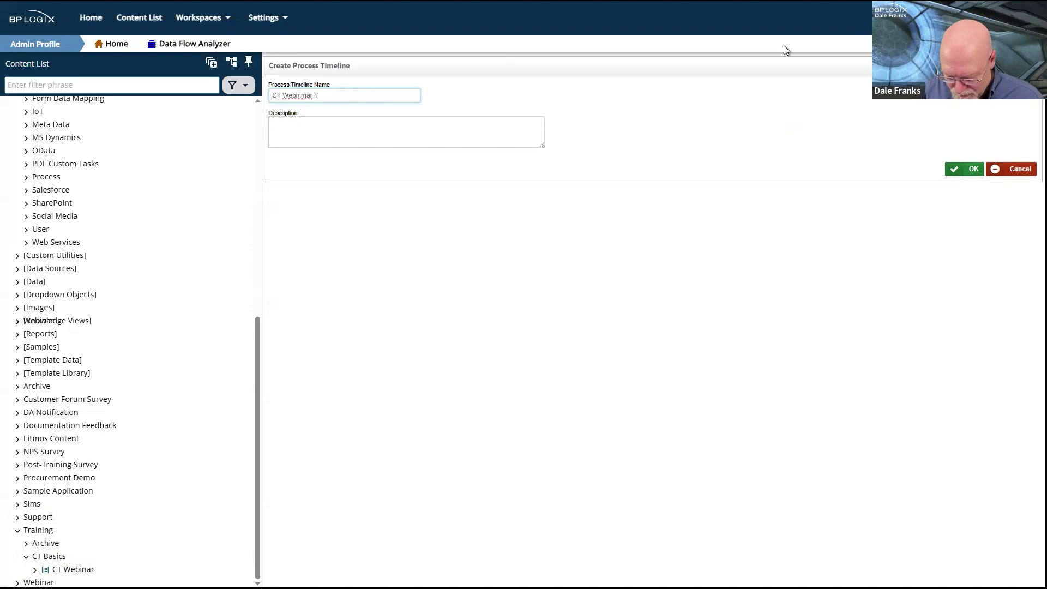
{"action": "type", "text": " TL"}
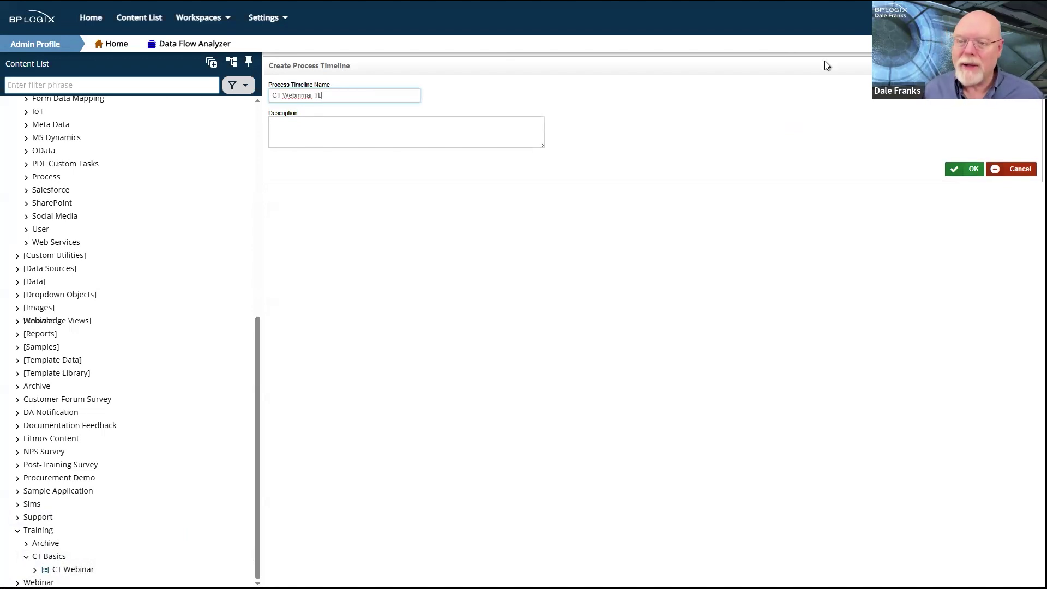
{"action": "left_click", "coordinate": [294, 95]}
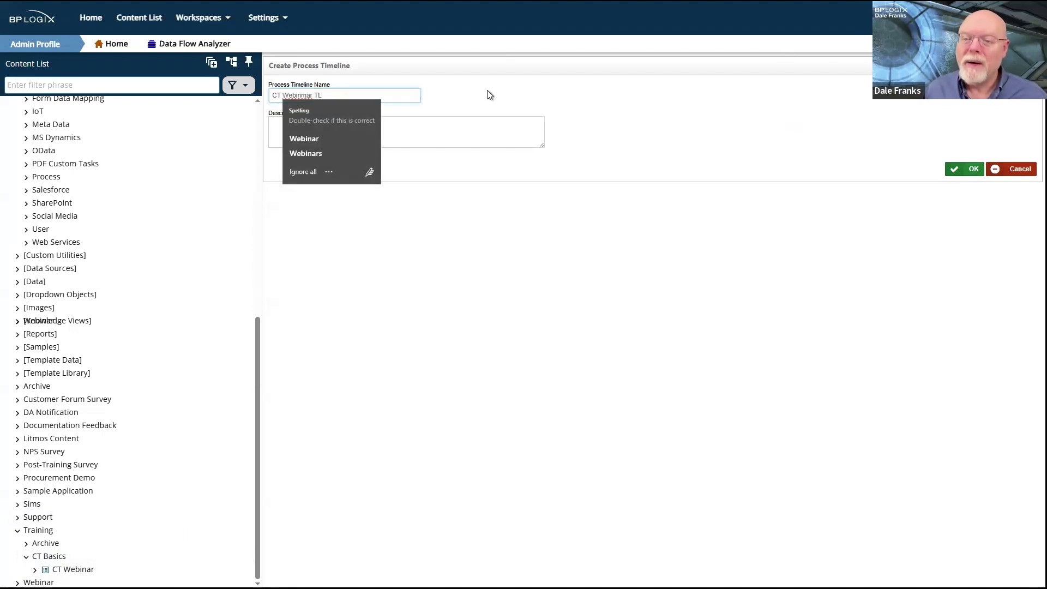
{"action": "key", "text": "Down"}
{"action": "key", "text": "Return"}
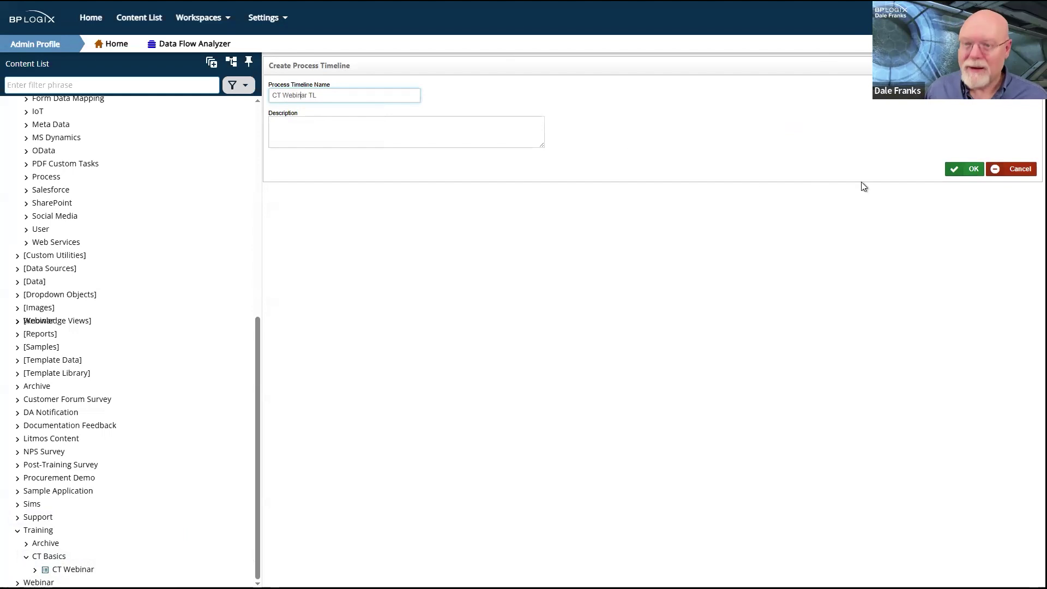
{"action": "left_click", "coordinate": [974, 169]}
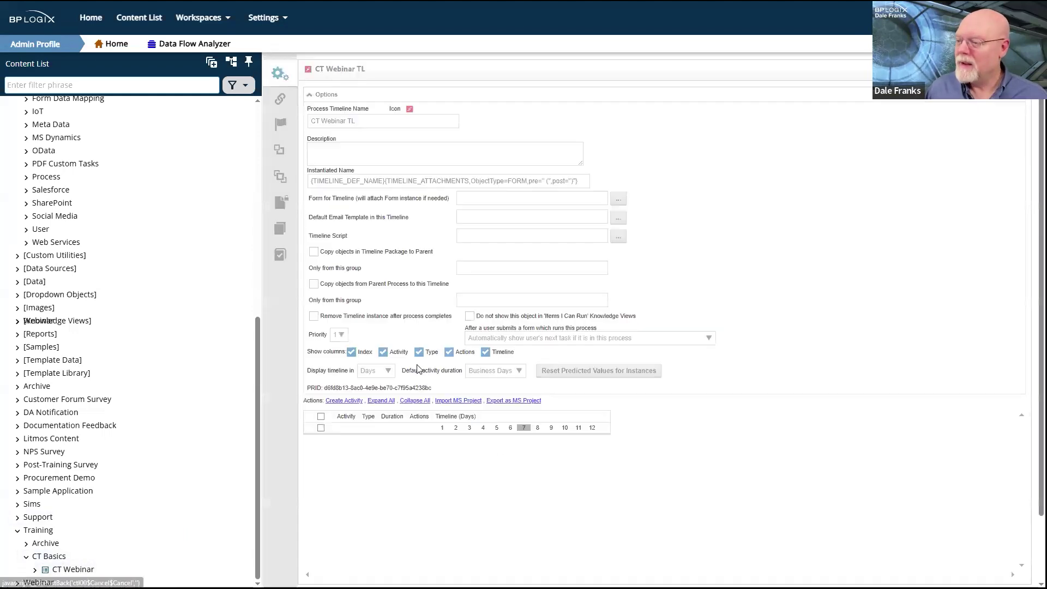
Add Activity 1 to the CT Webinar TL activity grid and set its type to Custom Task
{"action": "left_click", "coordinate": [323, 95]}
{"action": "left_click", "coordinate": [344, 109]}
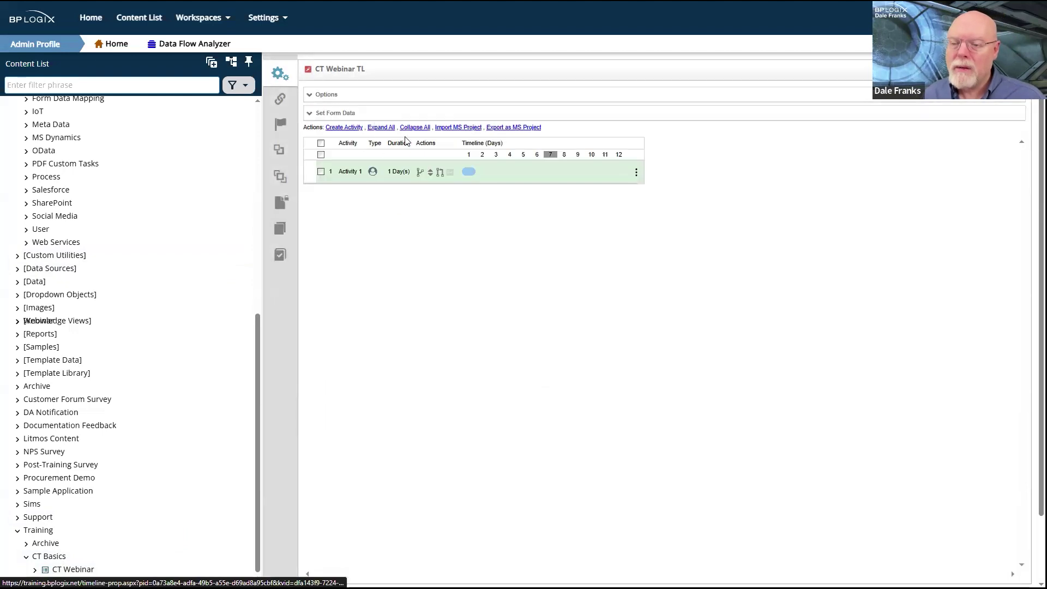
{"action": "left_click", "coordinate": [350, 174]}
{"action": "left_click", "coordinate": [394, 173]}
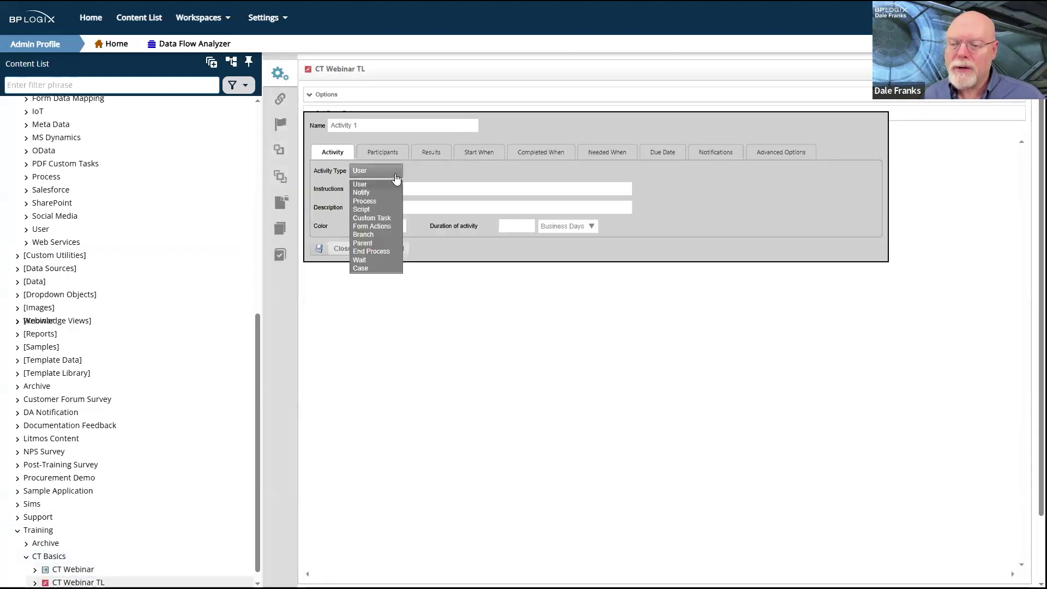
{"action": "left_click", "coordinate": [381, 220]}
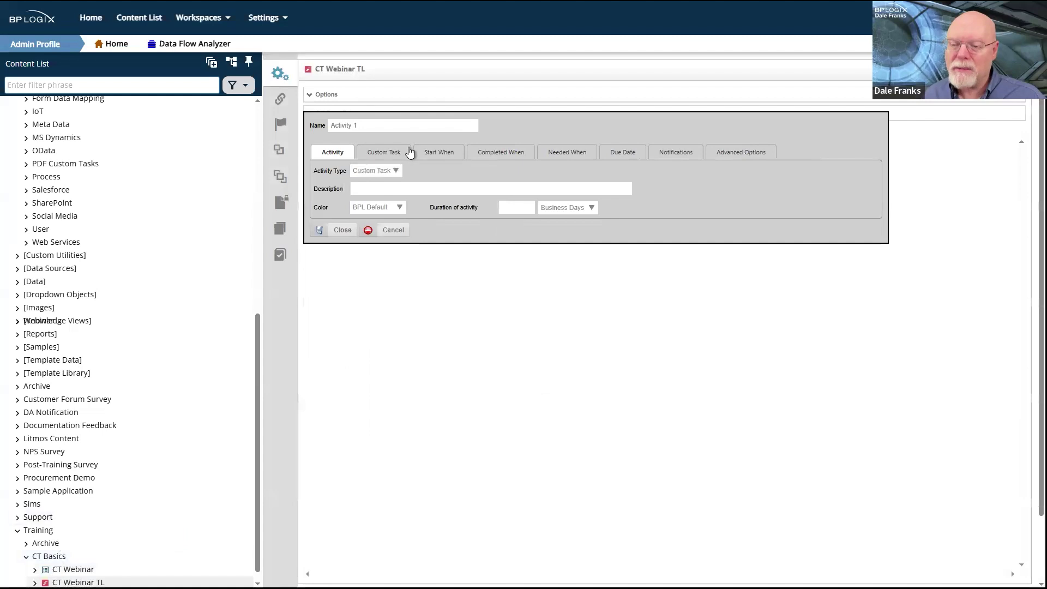
{"action": "left_click", "coordinate": [385, 154]}
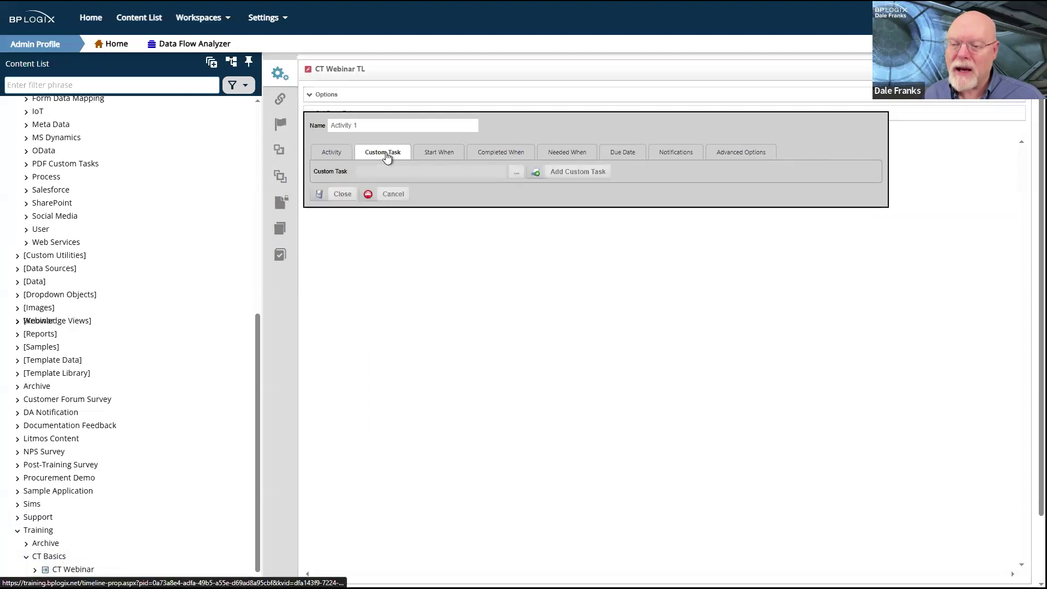
Choose Copy Form Data from the Form Data Mapping tasks as Activity 1's custom task
{"action": "left_click", "coordinate": [517, 173]}
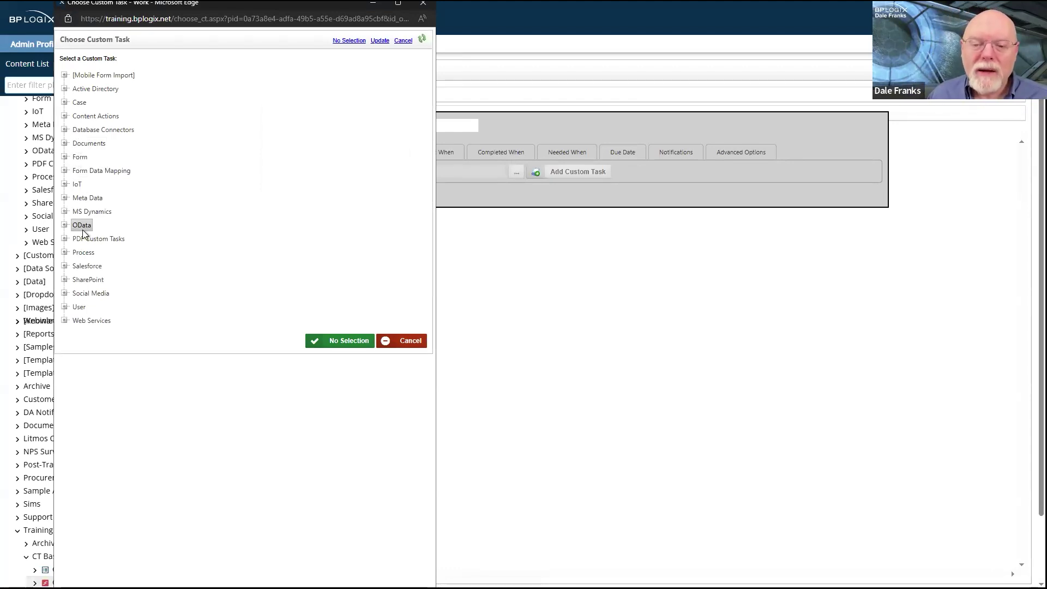
{"action": "left_click", "coordinate": [64, 170]}
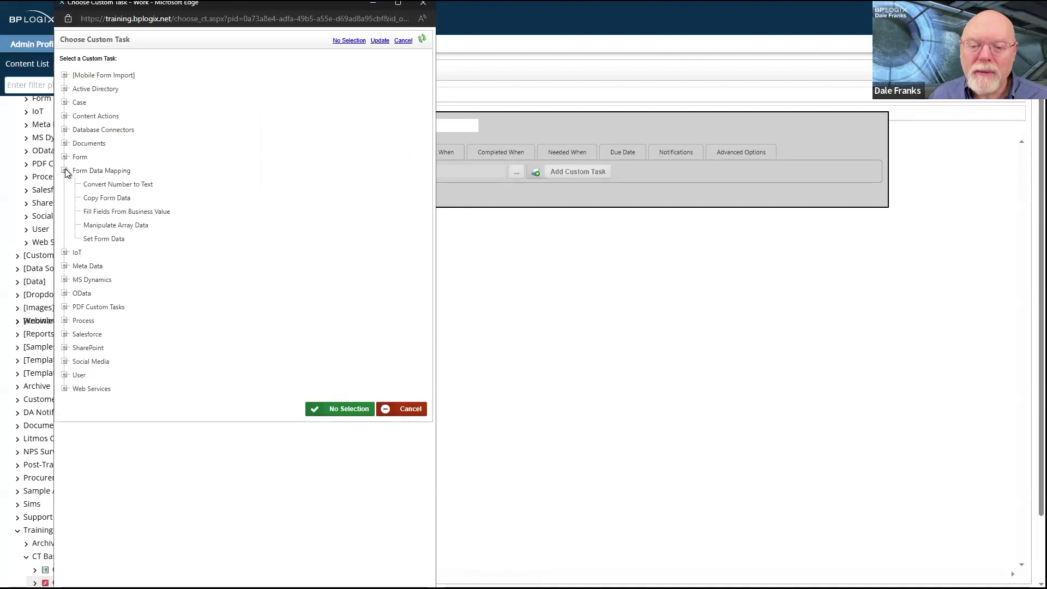
{"action": "left_click", "coordinate": [107, 197]}
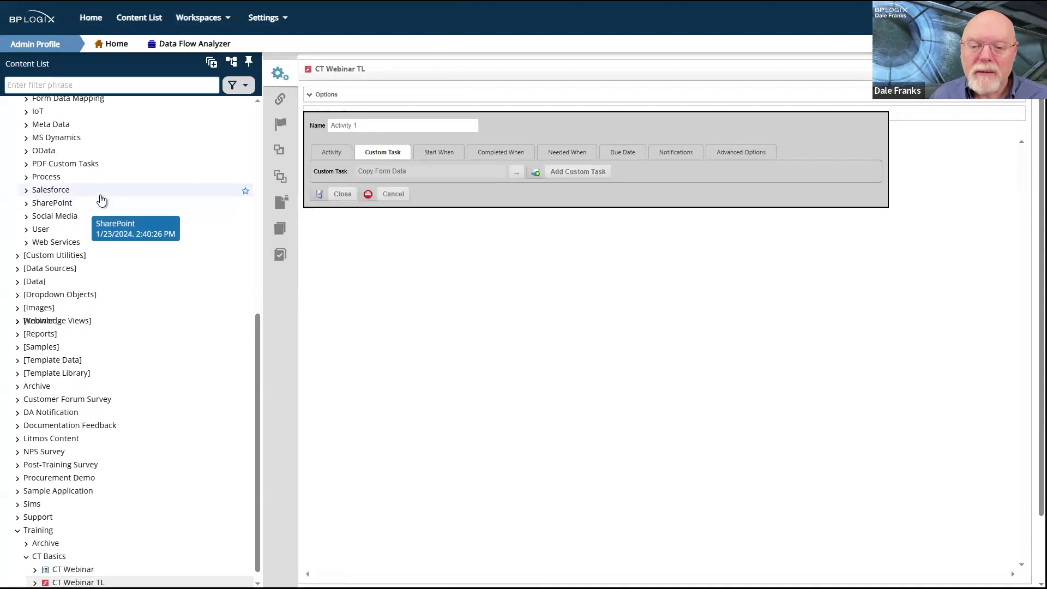
Add the Copy Form Data task to Activity 1 and open its configuration window
{"action": "left_click", "coordinate": [595, 170]}
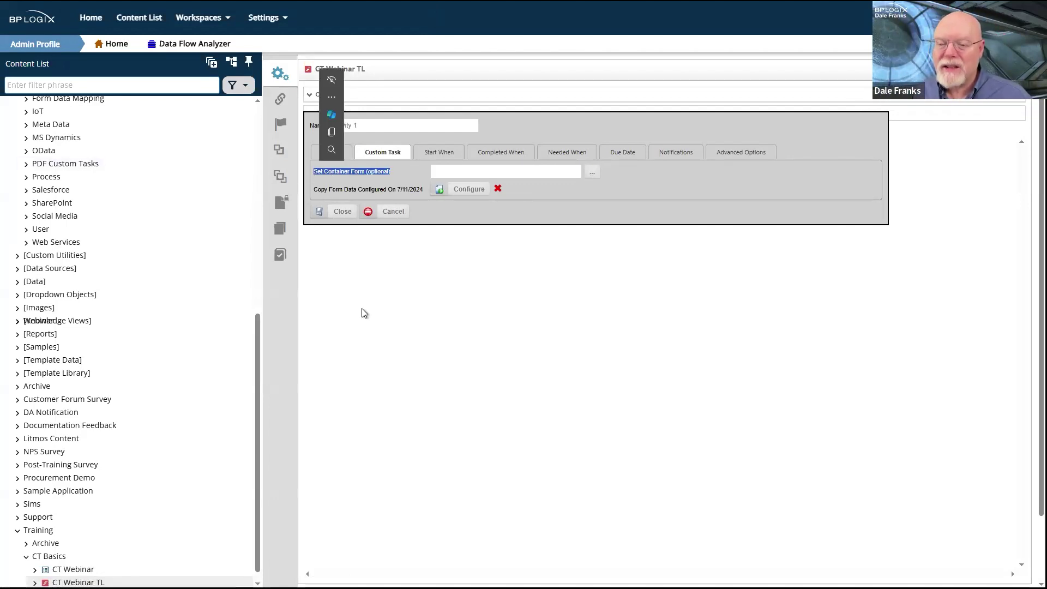
{"action": "left_click", "coordinate": [427, 366]}
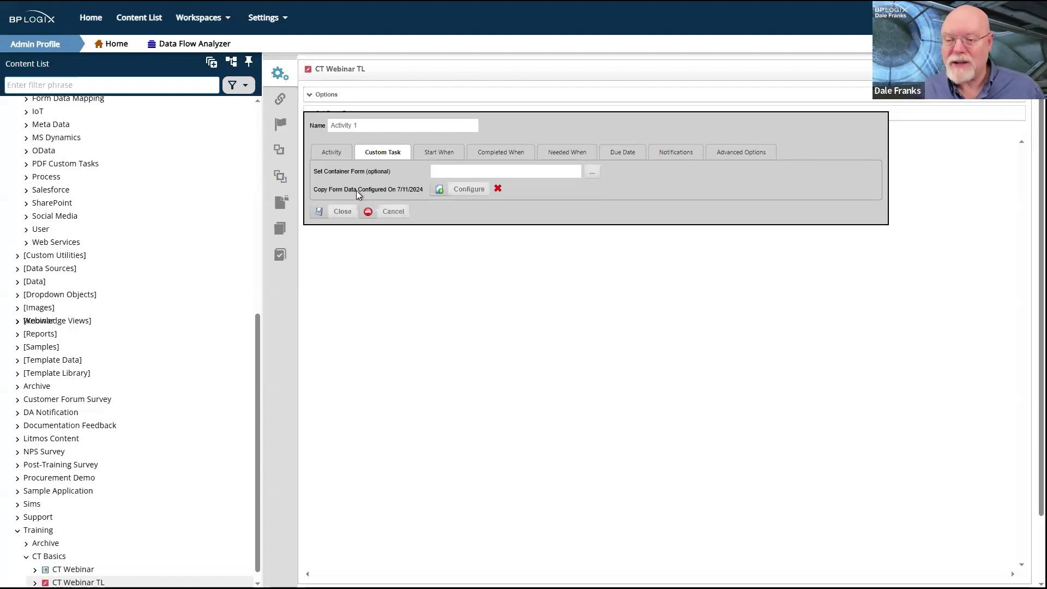
{"action": "left_click", "coordinate": [425, 363]}
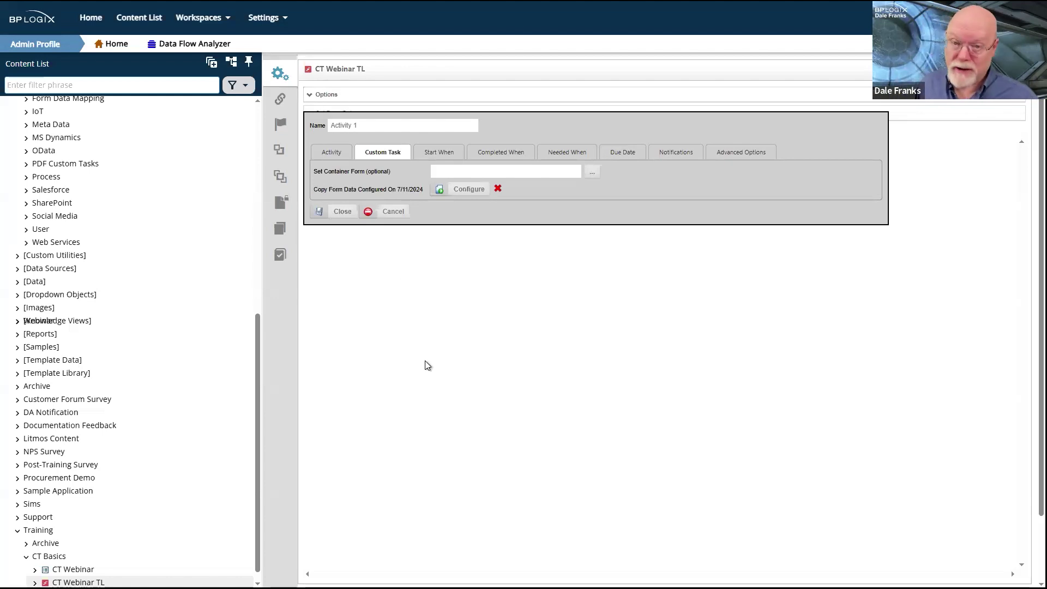
{"action": "double_click", "coordinate": [336, 173]}
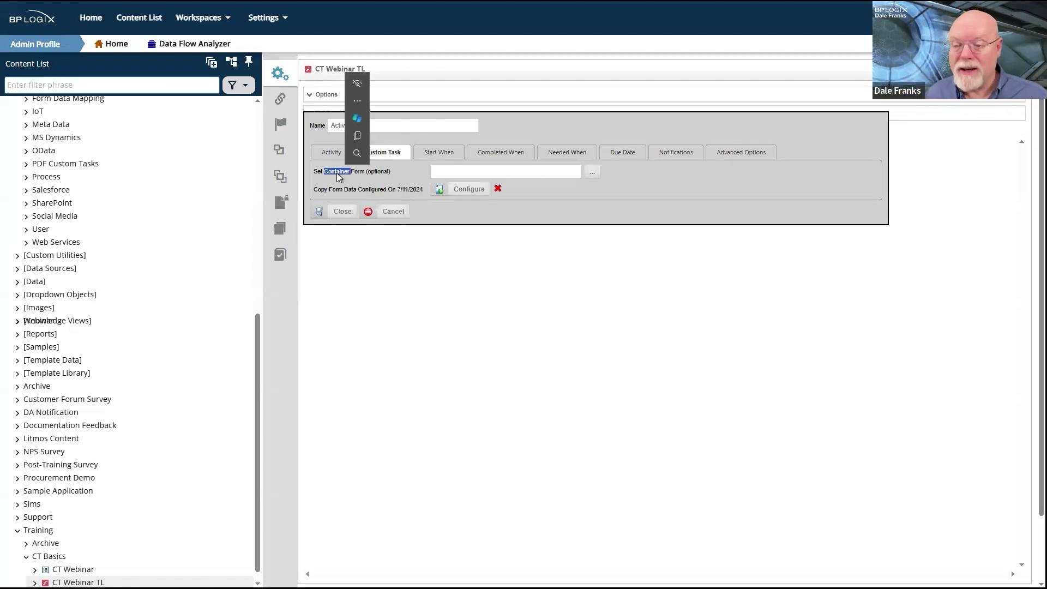
{"action": "left_click", "coordinate": [473, 338]}
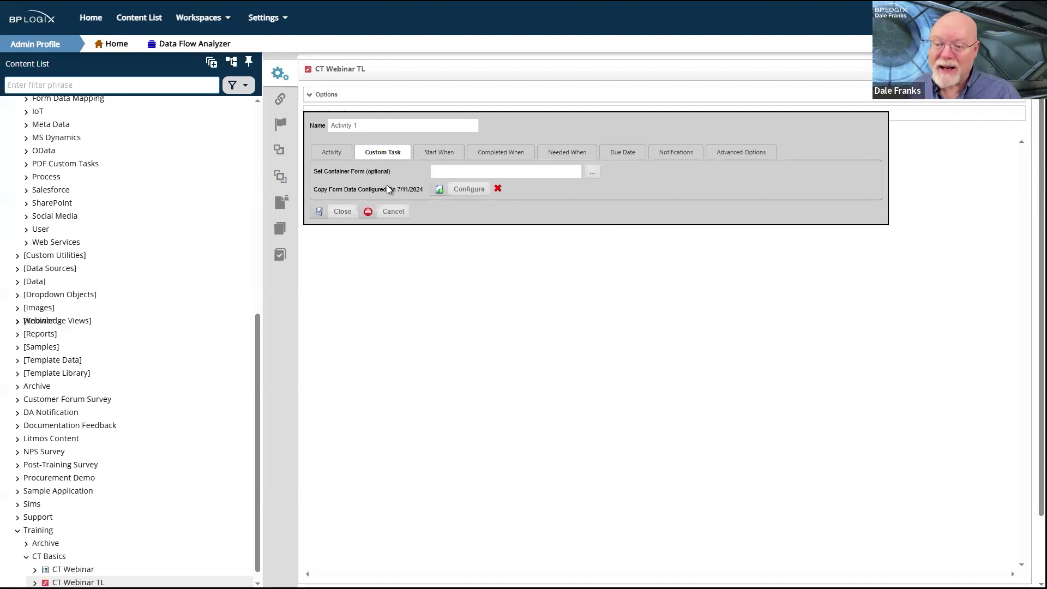
{"action": "double_click", "coordinate": [377, 173]}
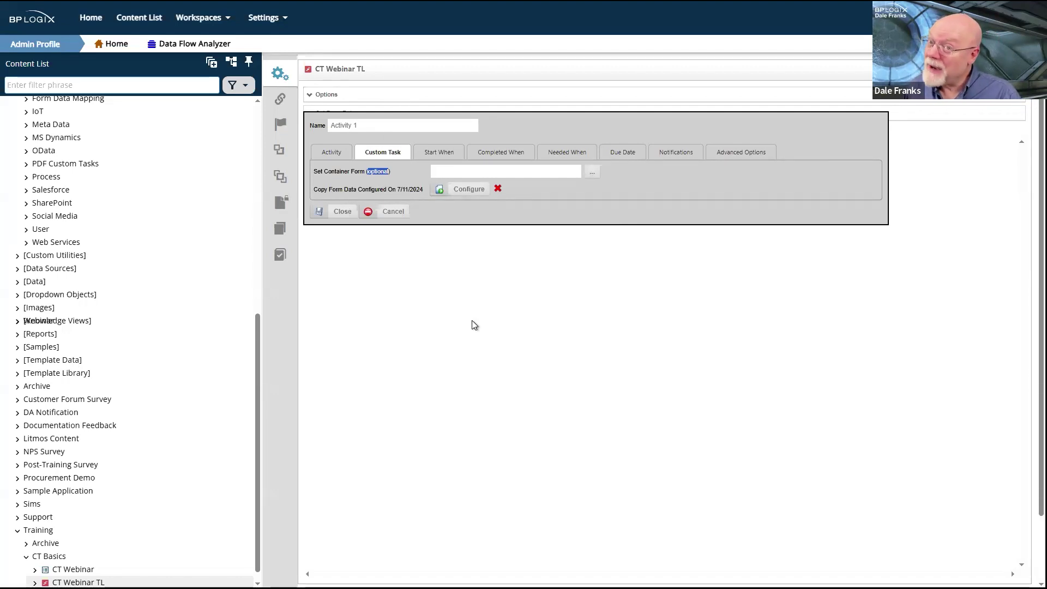
{"action": "left_click", "coordinate": [468, 191]}
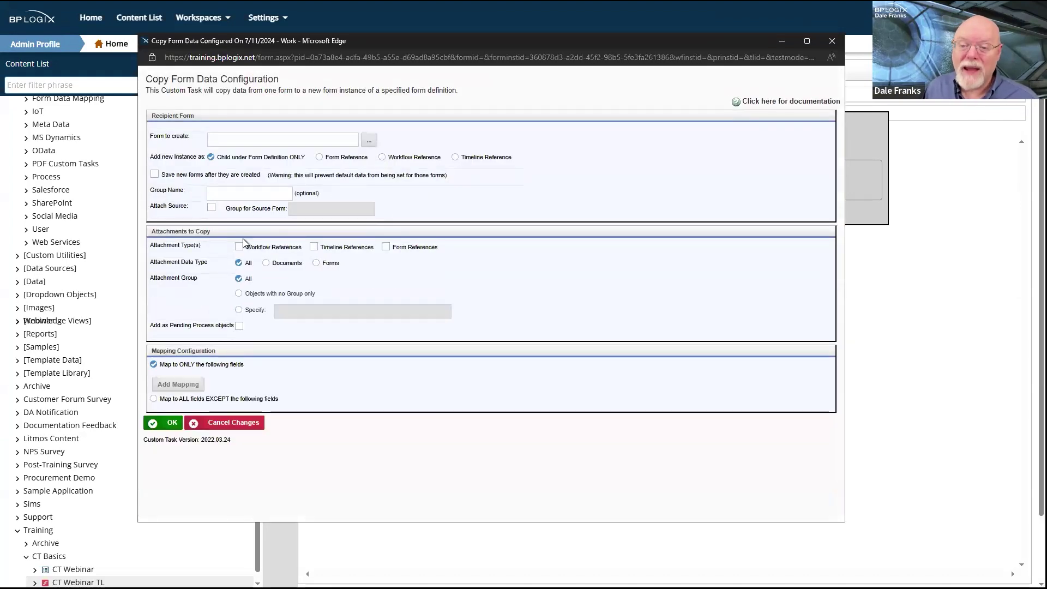
Add a field mapping row and inspect the destination and source field choices
{"action": "left_click", "coordinate": [176, 384]}
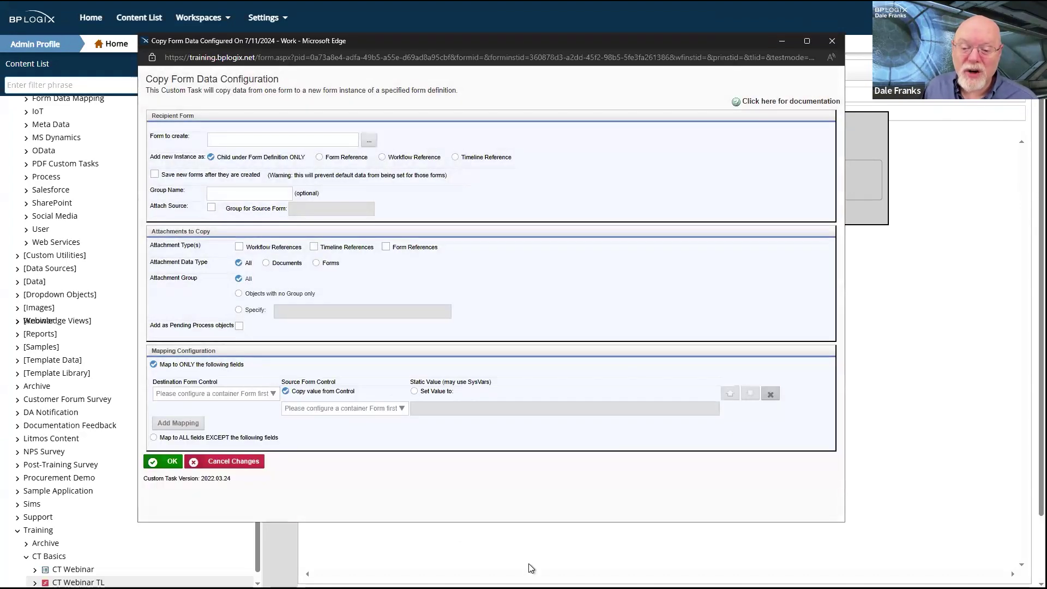
{"action": "left_click", "coordinate": [266, 394]}
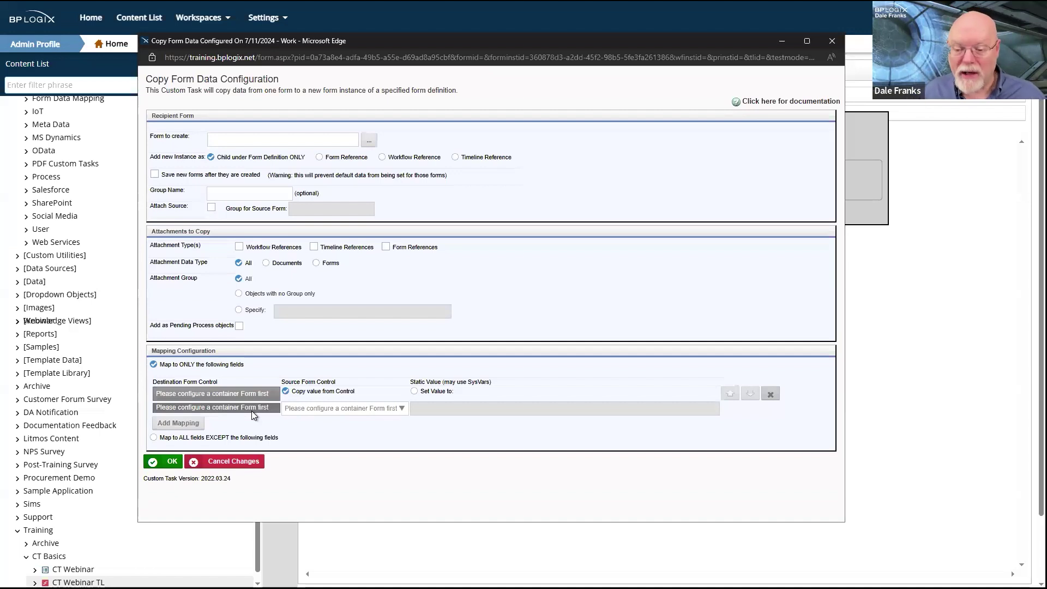
{"action": "left_click", "coordinate": [349, 408]}
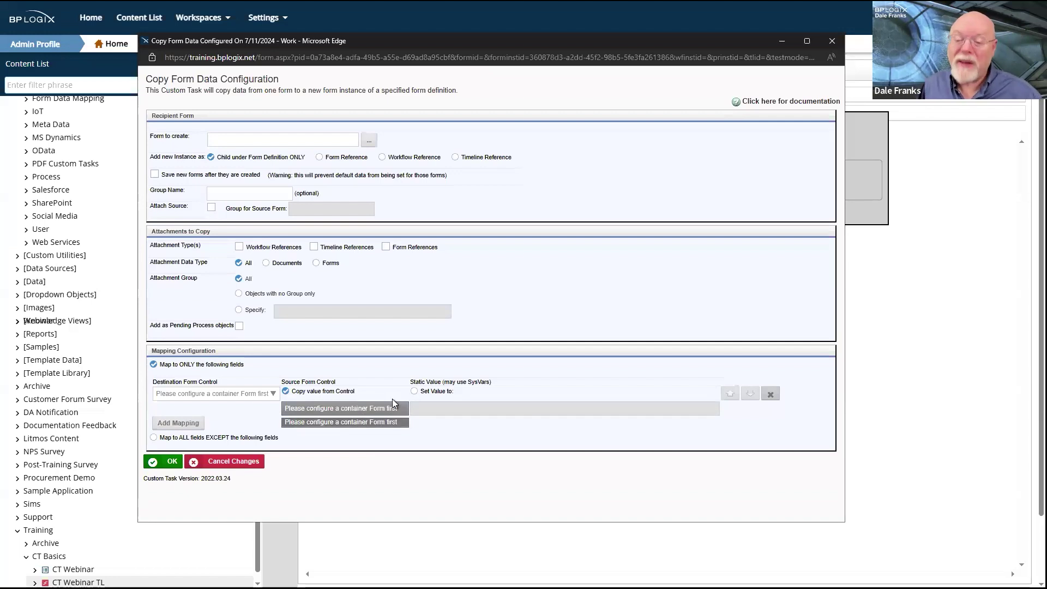
{"action": "left_click", "coordinate": [240, 394]}
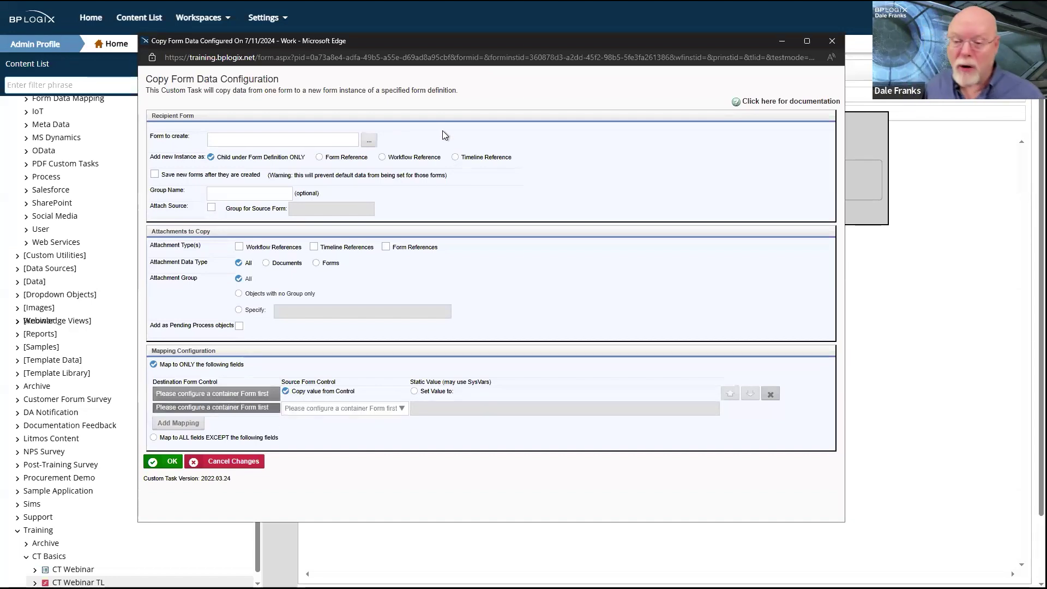
Browse the recipient form chooser without picking one, then close the configuration window unsaved
{"action": "left_click", "coordinate": [369, 140]}
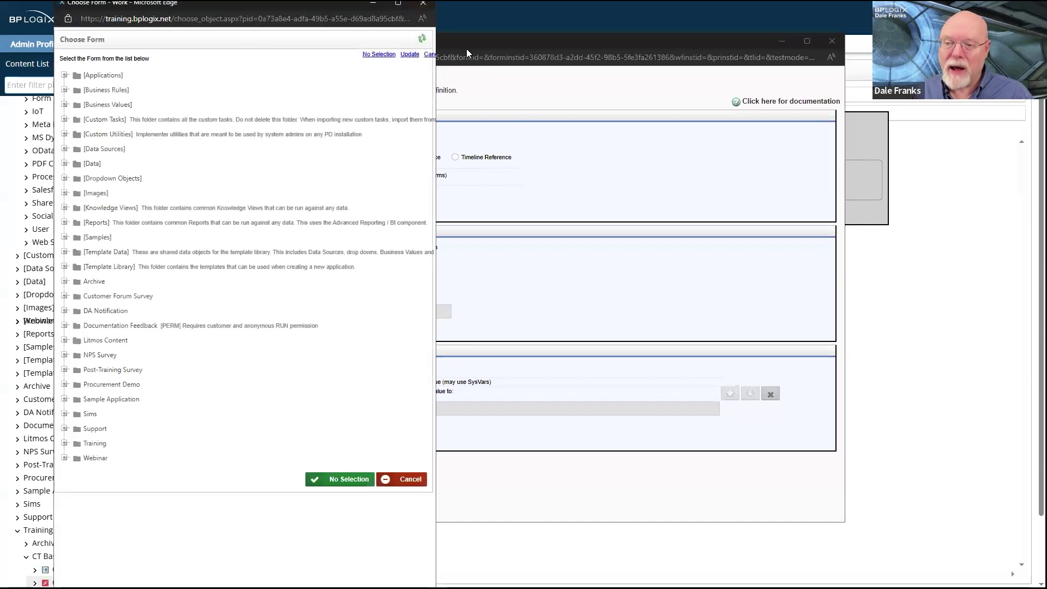
{"action": "left_click", "coordinate": [424, 4]}
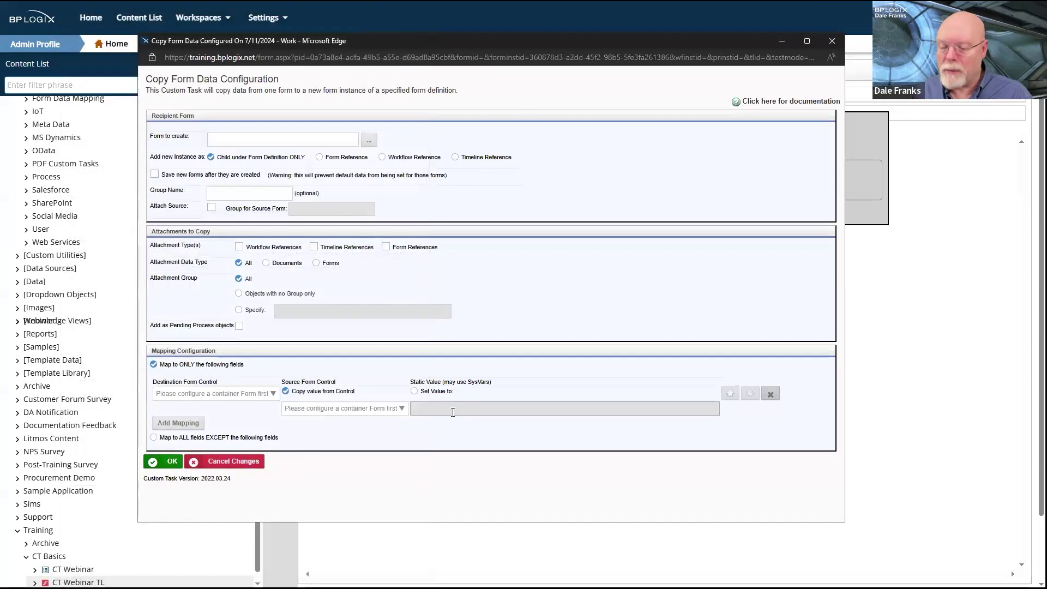
{"action": "left_click", "coordinate": [240, 393]}
{"action": "left_click", "coordinate": [324, 413]}
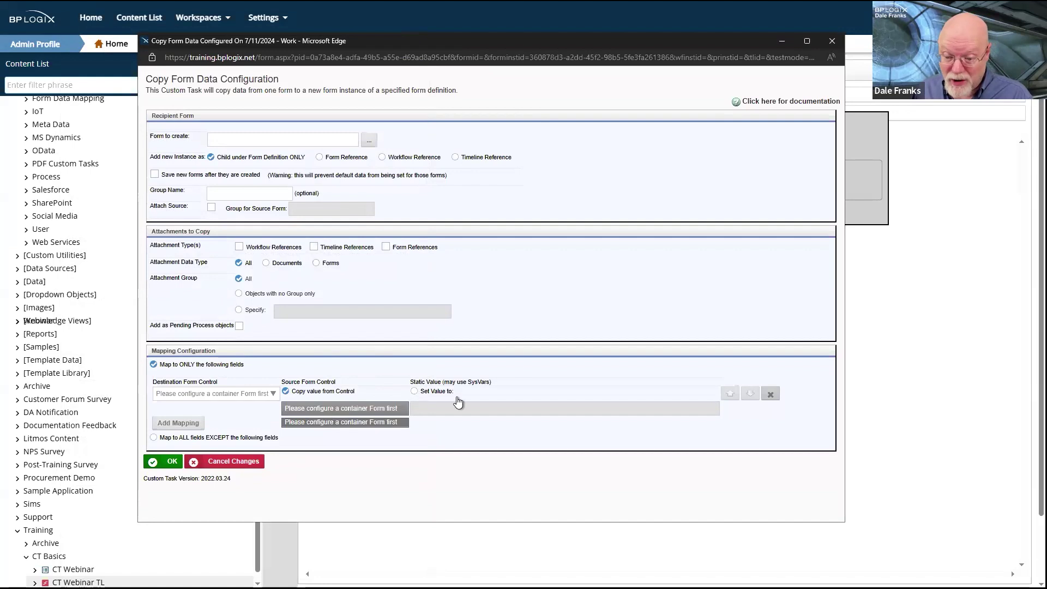
{"action": "left_click", "coordinate": [839, 39]}
{"action": "left_click", "coordinate": [838, 38]}
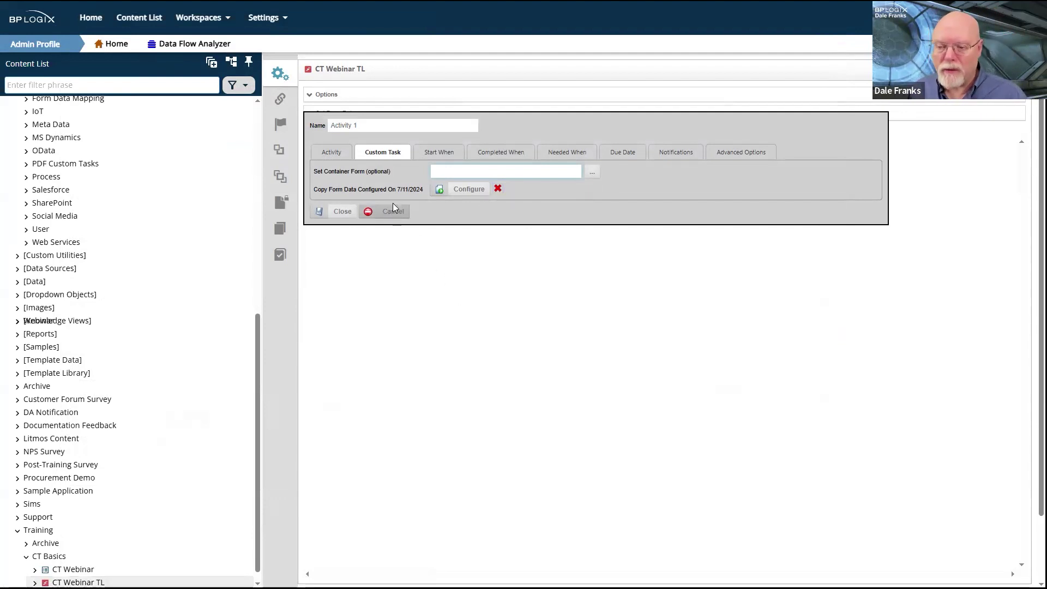
Close Activity 1's settings, decline losing changes, and save the CT Webinar TL timeline
{"action": "left_click", "coordinate": [344, 213]}
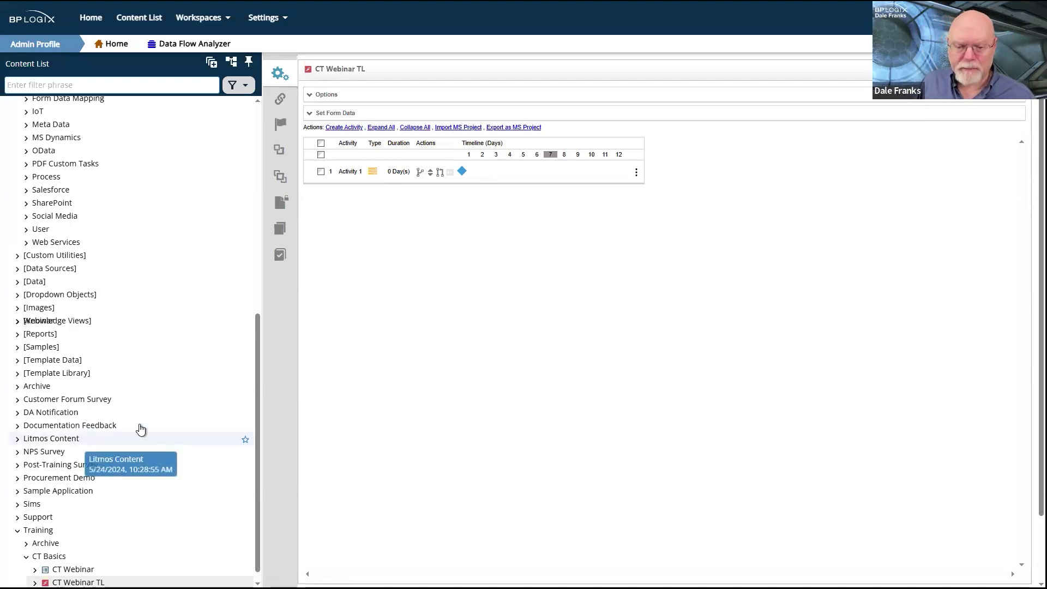
{"action": "scroll", "coordinate": [139, 428], "scroll_direction": "down", "scroll_amount": 1}
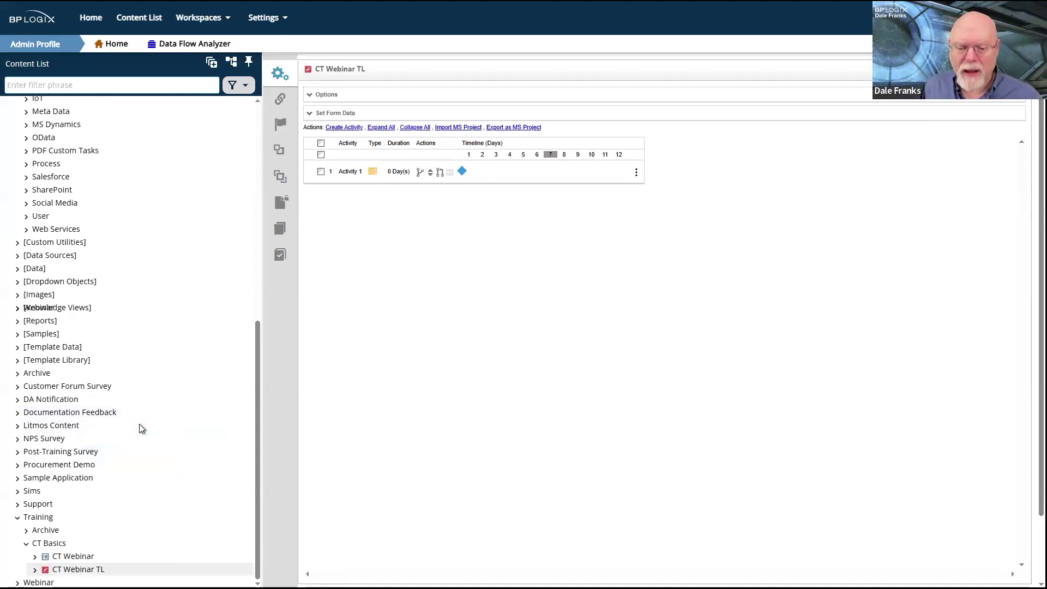
{"action": "left_click", "coordinate": [45, 530]}
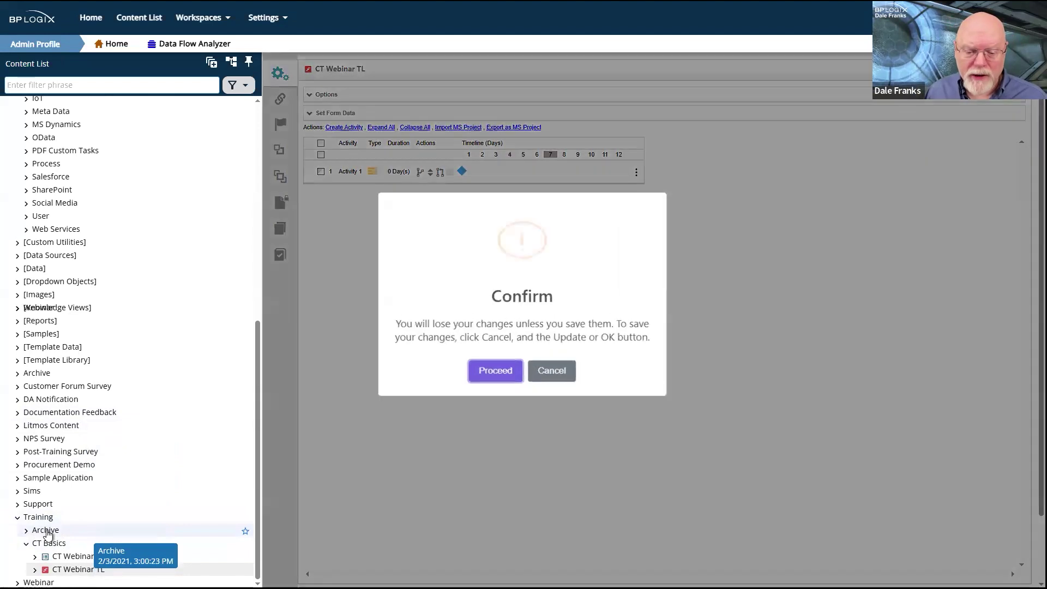
{"action": "left_click", "coordinate": [557, 369]}
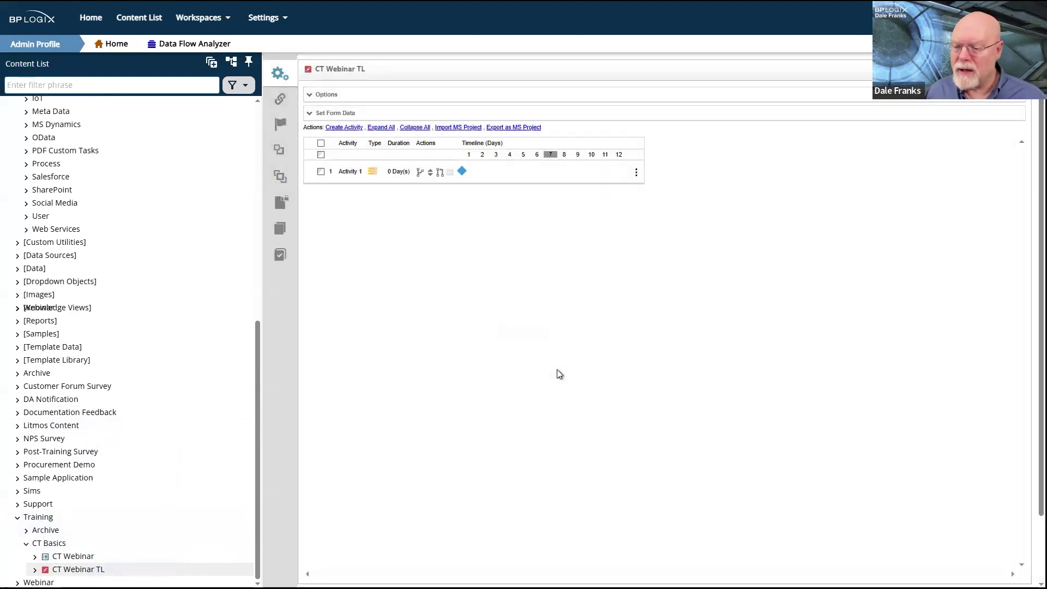
{"action": "left_click", "coordinate": [280, 202]}
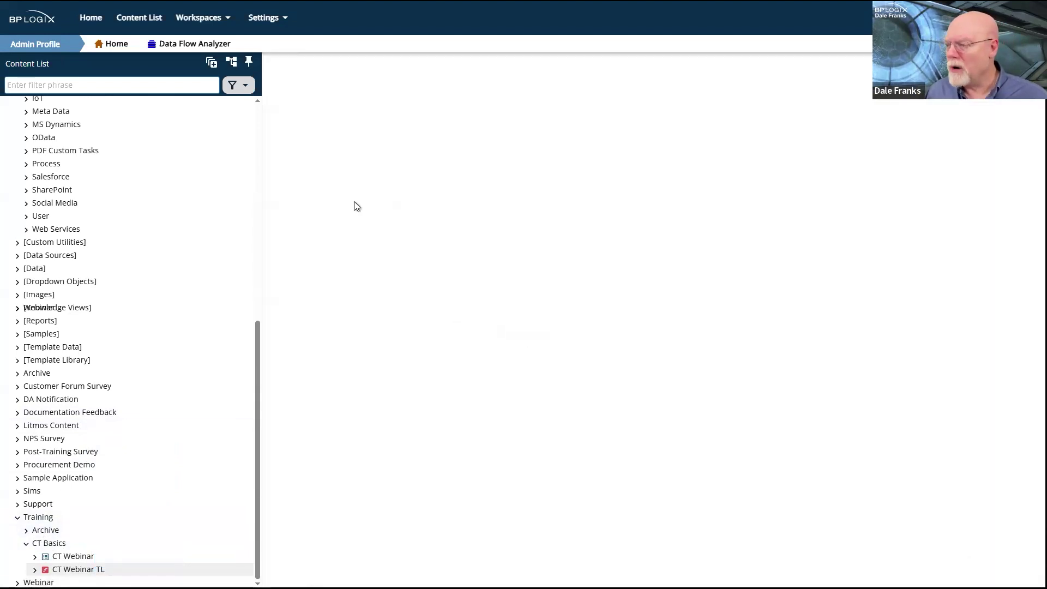
Browse Training/Archive/Form Conversion/Transformation/1. PDF Conversion to view Lesson 1 Form and Lesson 1 TL
{"action": "left_click", "coordinate": [53, 530]}
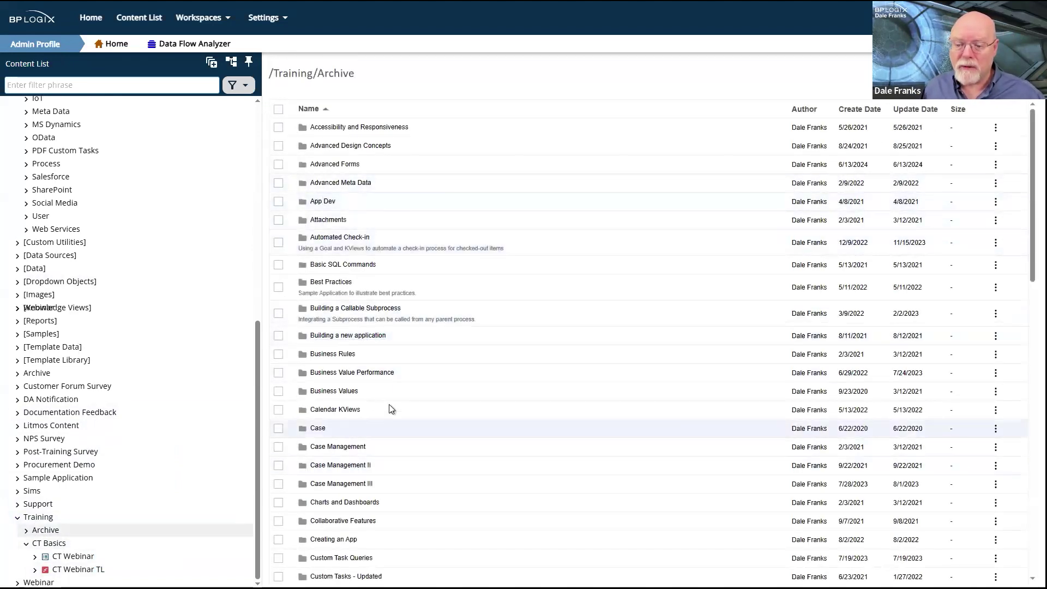
{"action": "scroll", "coordinate": [425, 380], "scroll_direction": "down", "scroll_amount": 1}
{"action": "scroll", "coordinate": [426, 380], "scroll_direction": "down", "scroll_amount": 5}
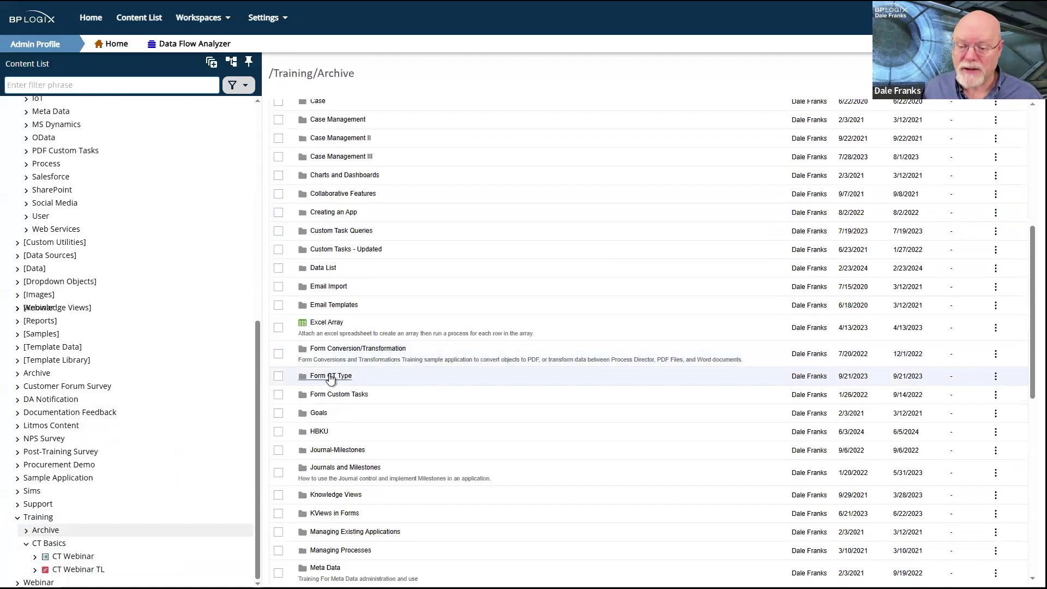
{"action": "left_click", "coordinate": [342, 348]}
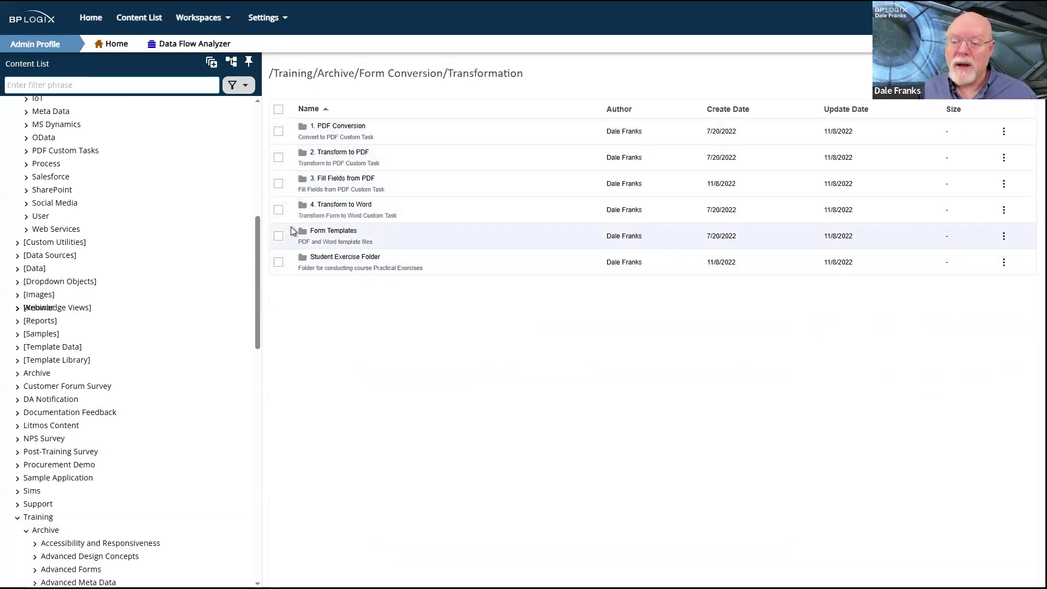
{"action": "left_click", "coordinate": [336, 130]}
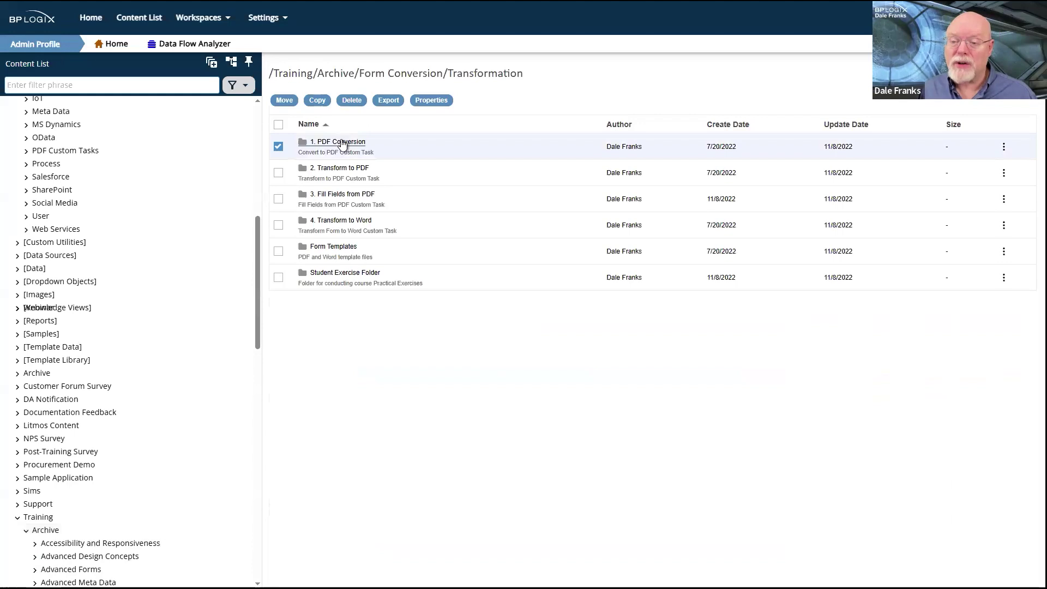
{"action": "left_click", "coordinate": [345, 142]}
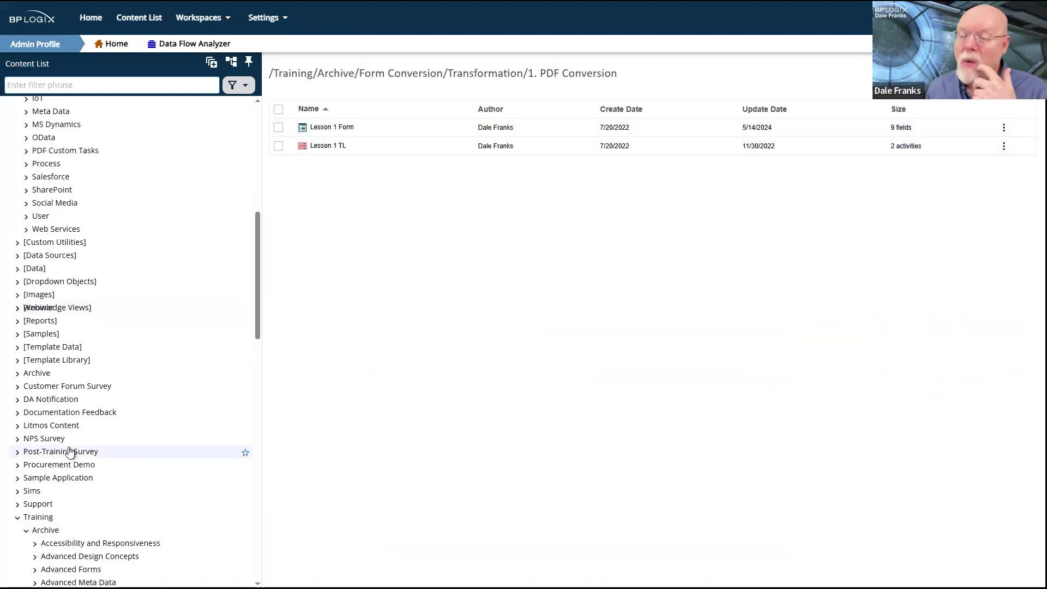
{"action": "scroll", "coordinate": [60, 450], "scroll_direction": "down", "scroll_amount": 4}
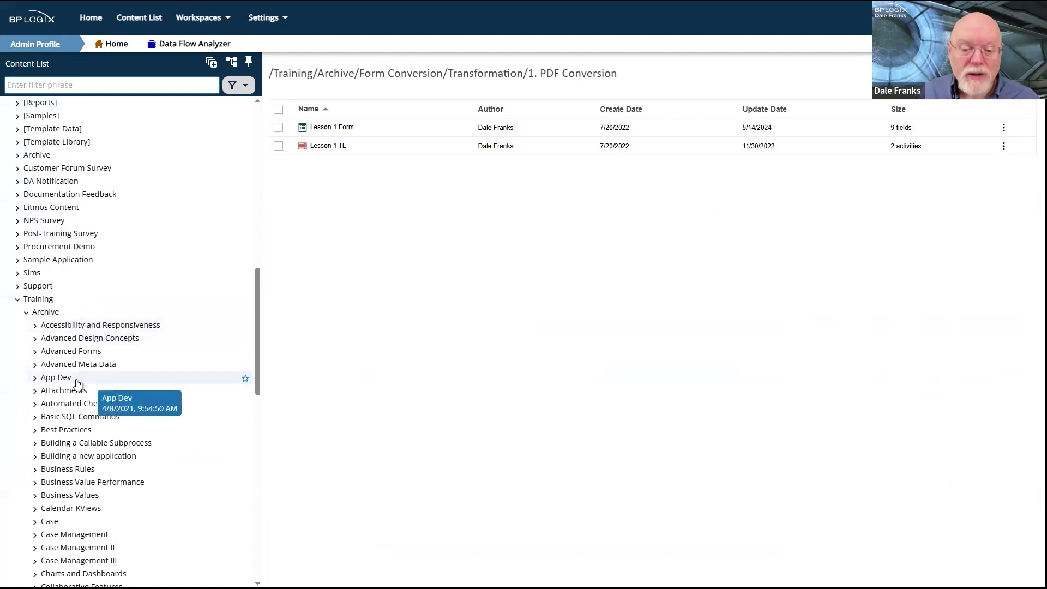
{"action": "scroll", "coordinate": [76, 380], "scroll_direction": "down", "scroll_amount": 2}
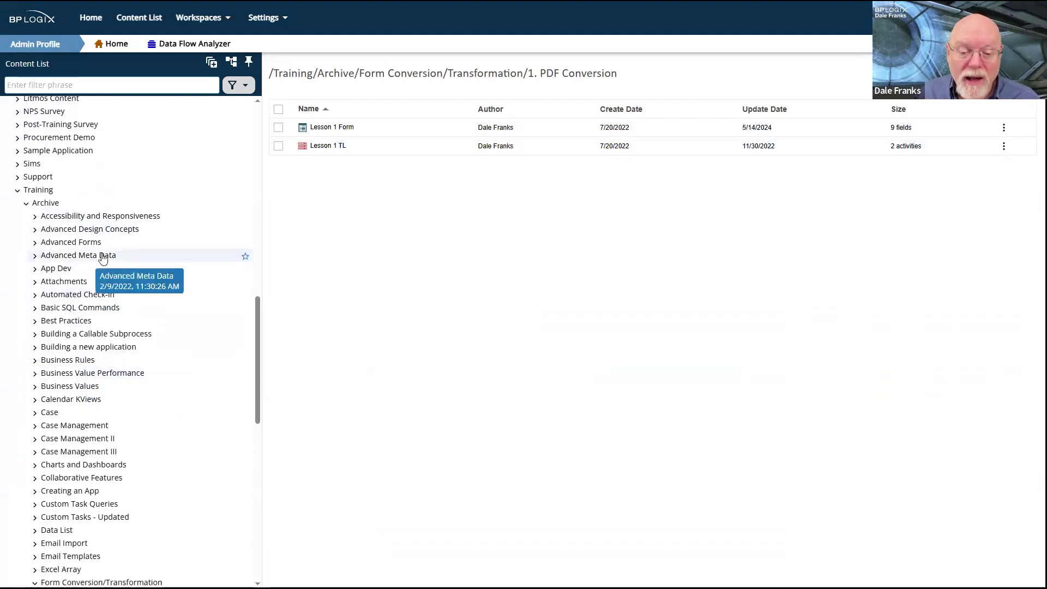
{"action": "scroll", "coordinate": [89, 375], "scroll_direction": "down", "scroll_amount": 4}
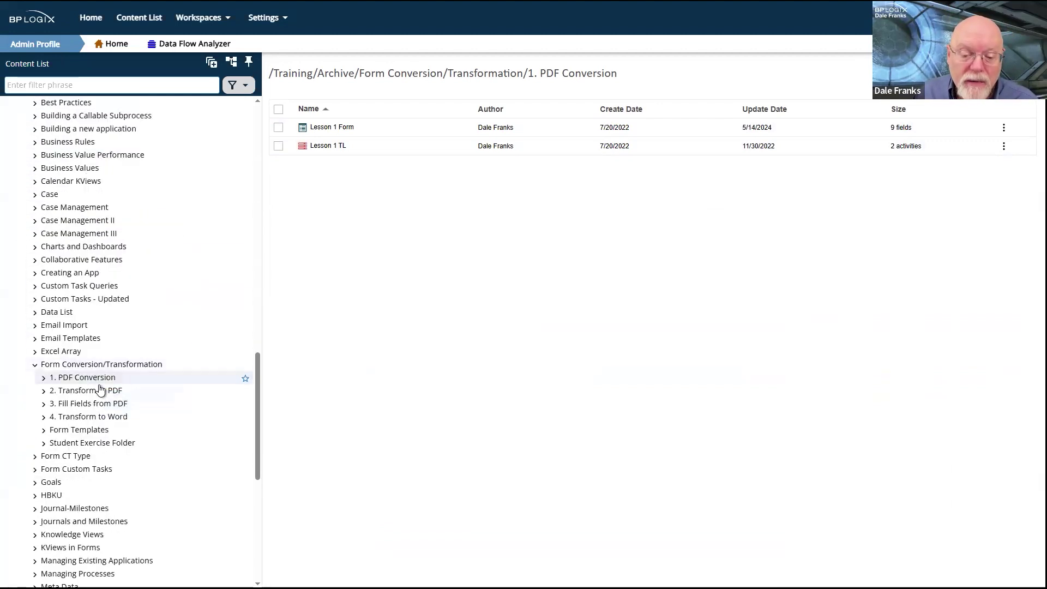
Look into Form Custom Tasks/1. Attach Document, then open 2 - Form Conversions/2a - PDF Conversion
{"action": "left_click", "coordinate": [74, 470]}
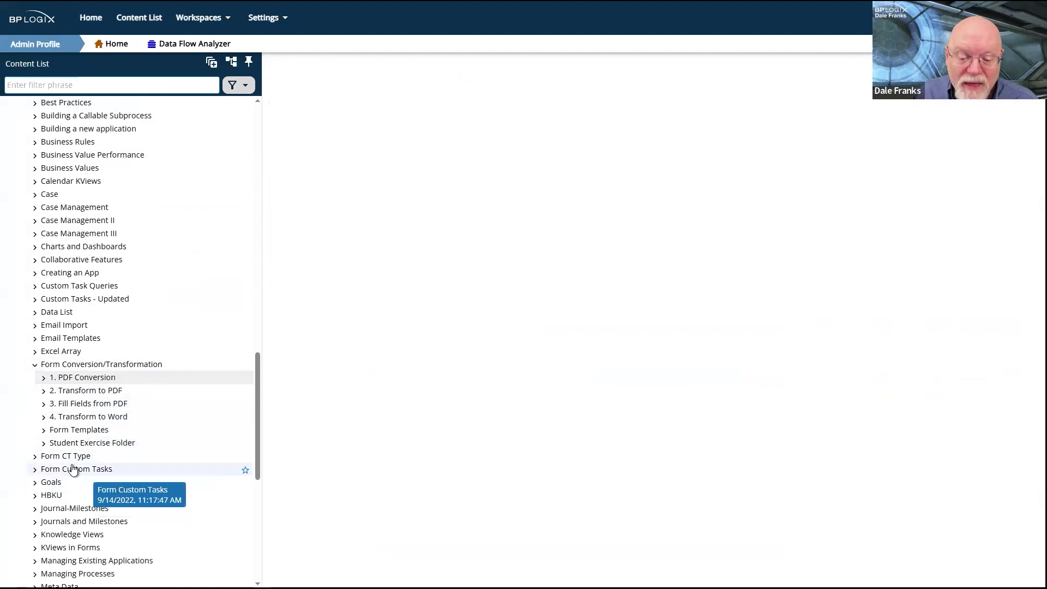
{"action": "left_click", "coordinate": [35, 471]}
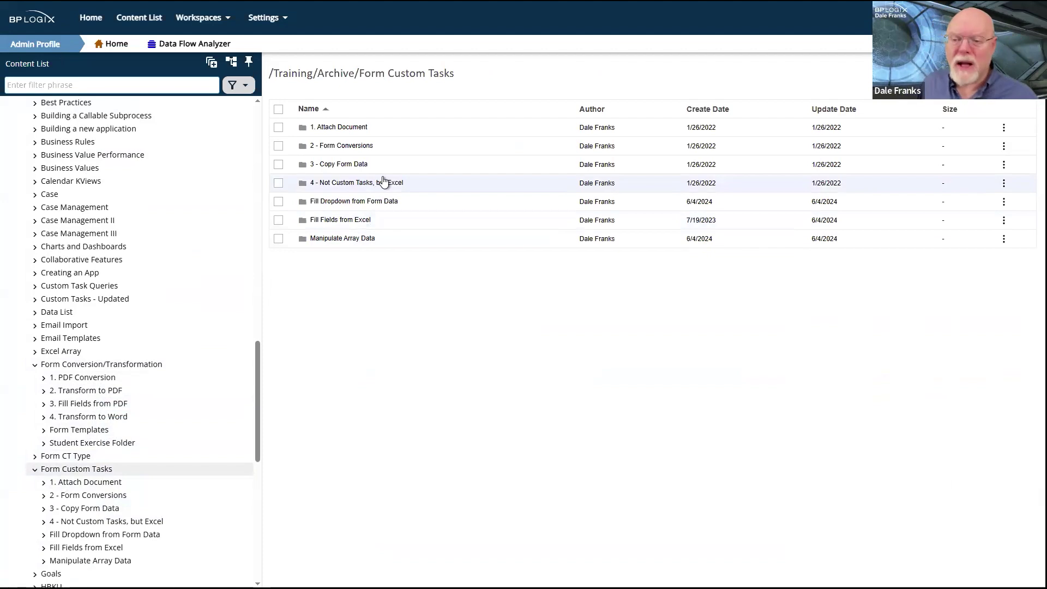
{"action": "left_click", "coordinate": [345, 130]}
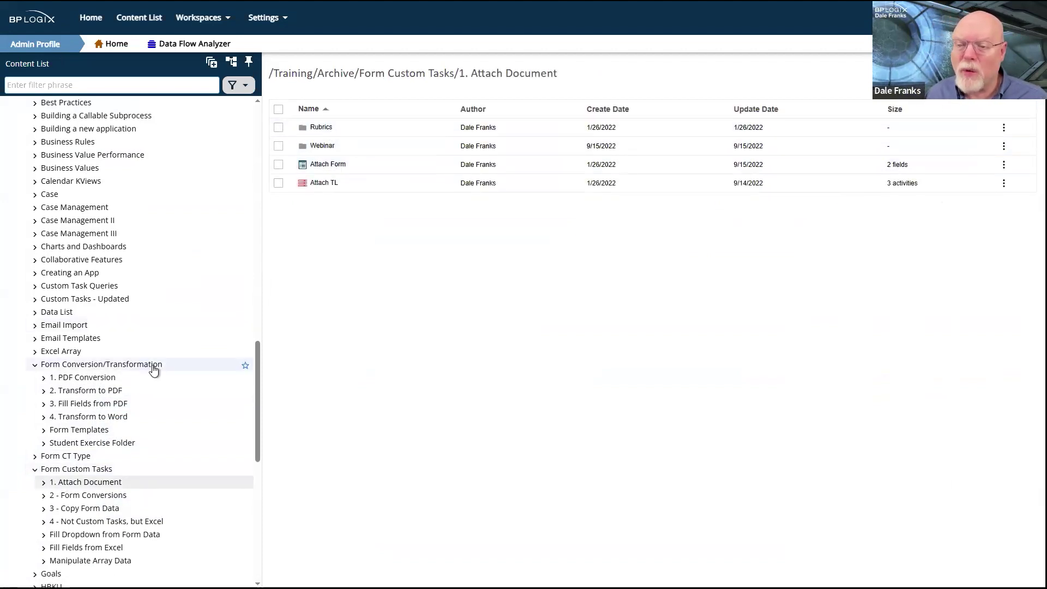
{"action": "key", "text": "alt+Left"}
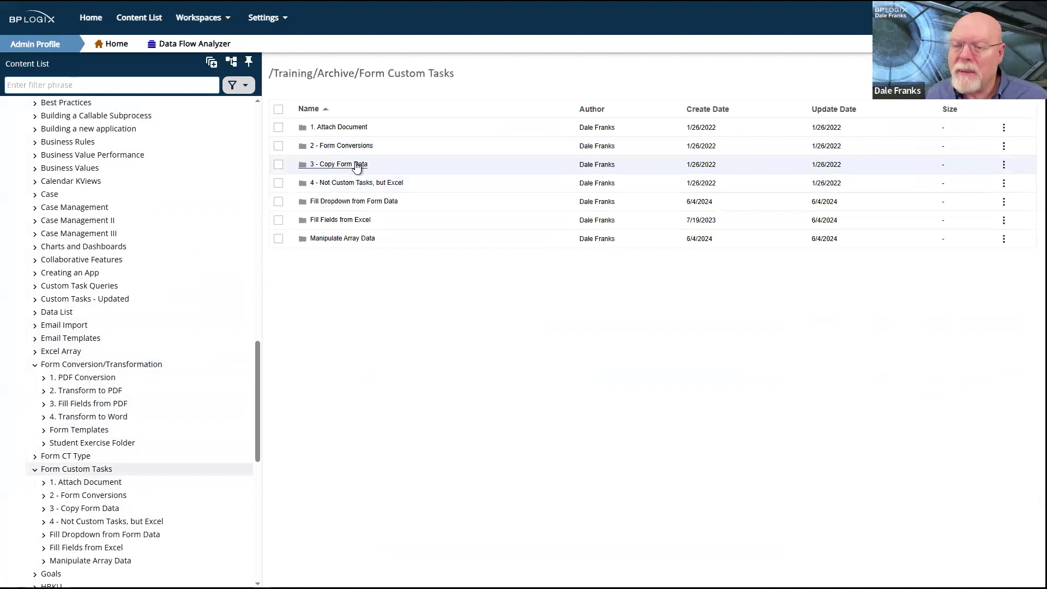
{"action": "left_click", "coordinate": [360, 148]}
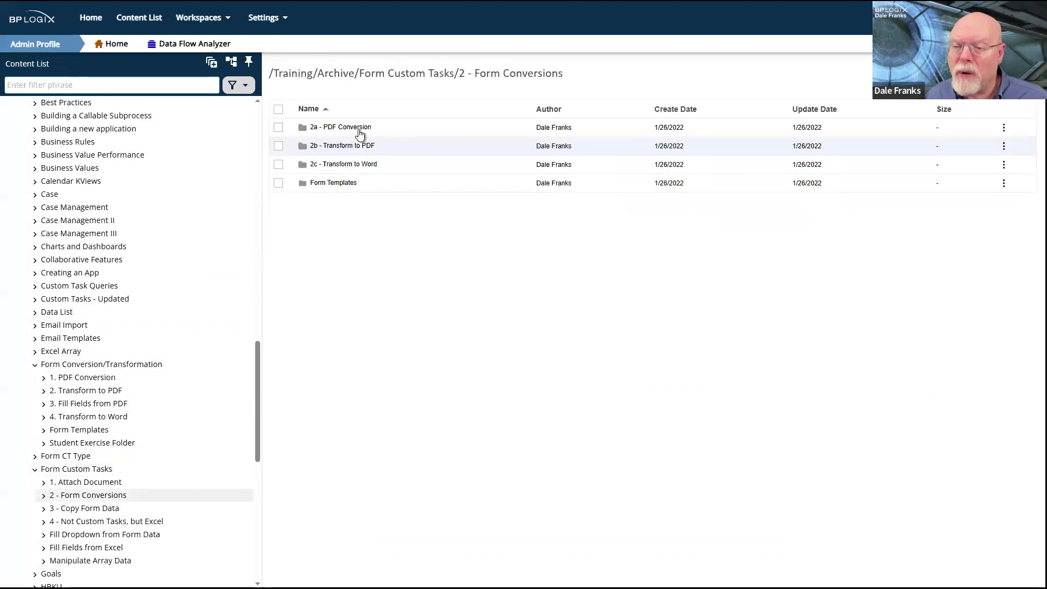
{"action": "left_click", "coordinate": [358, 128]}
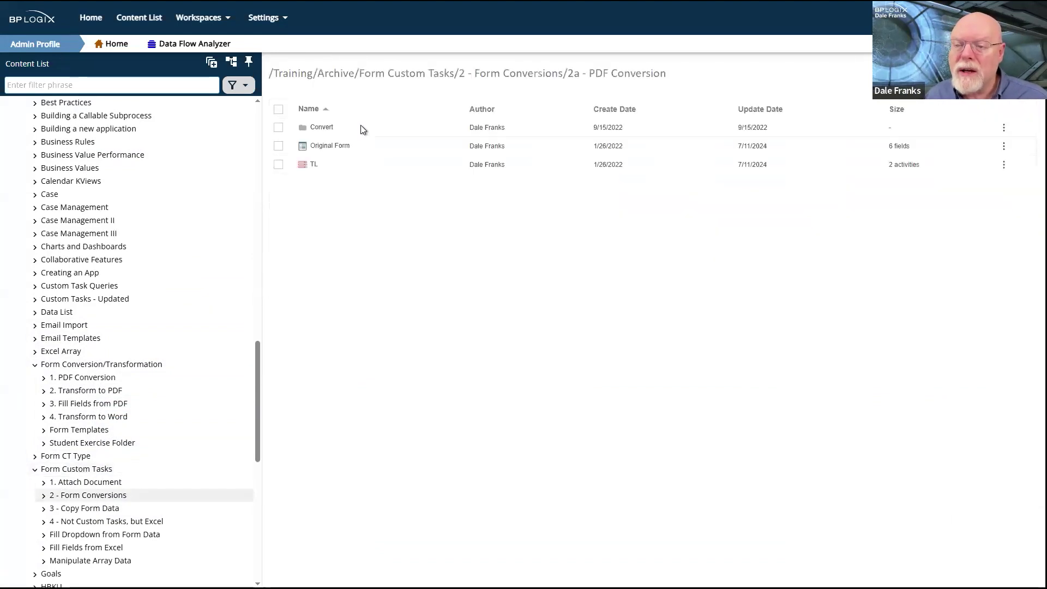
Open Original Form in the form editor, check its Upload Document button, then save and run it
{"action": "left_click", "coordinate": [328, 146]}
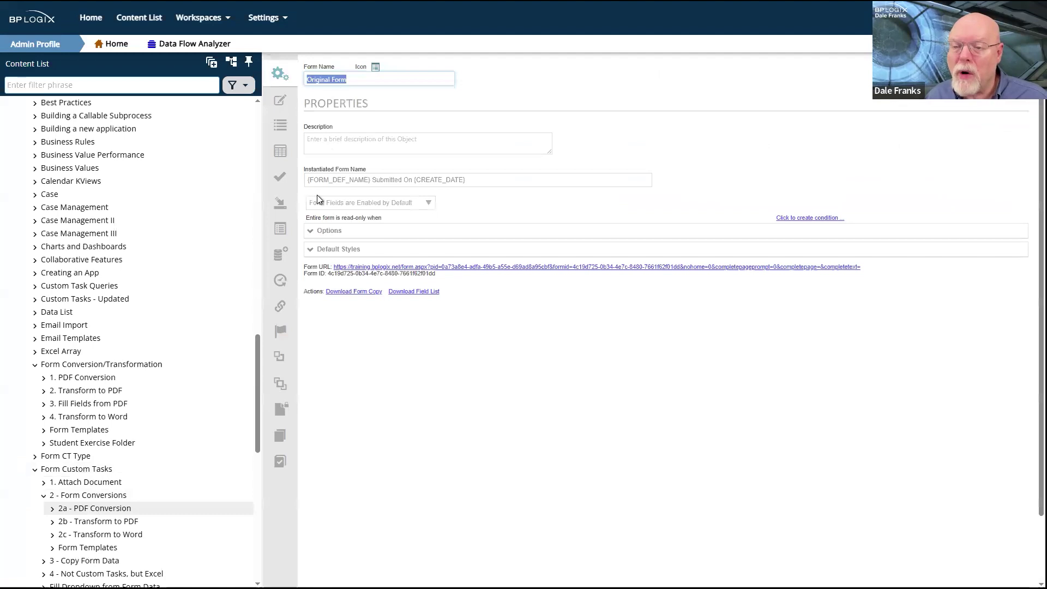
{"action": "left_click", "coordinate": [280, 102]}
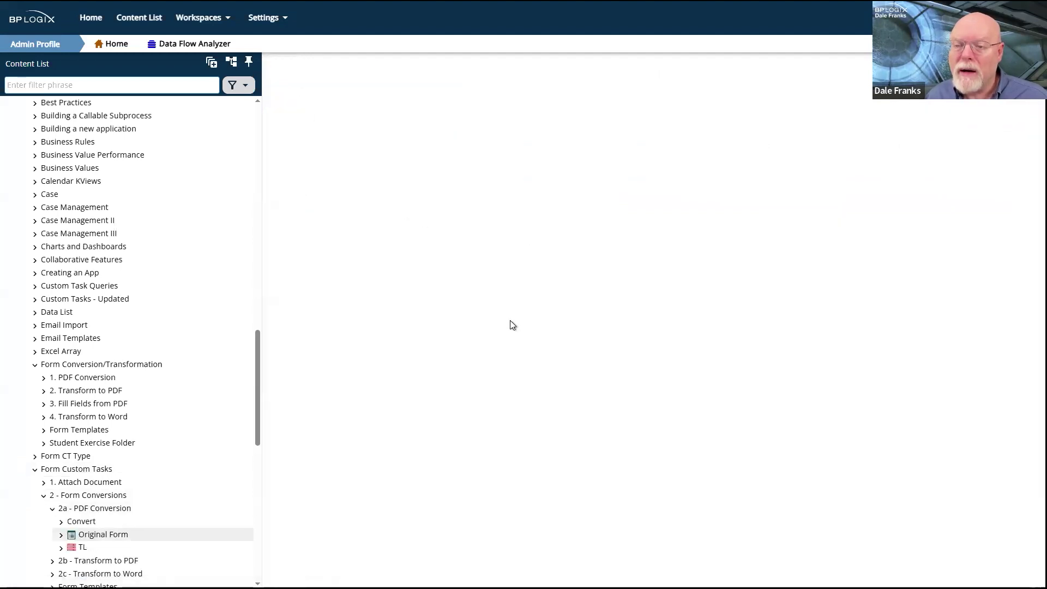
{"action": "left_click", "coordinate": [316, 266]}
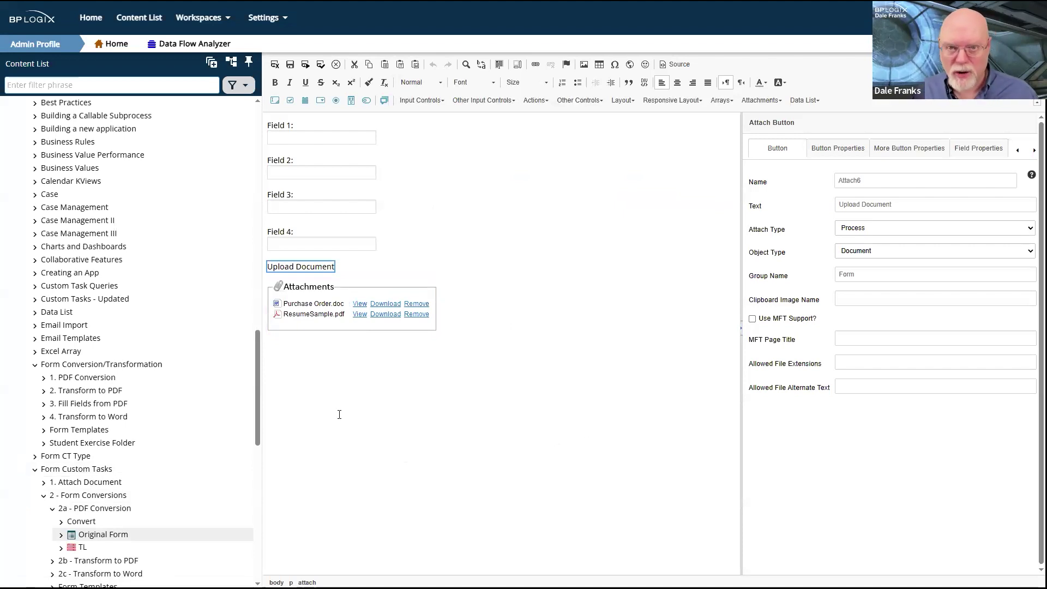
{"action": "left_click", "coordinate": [307, 69]}
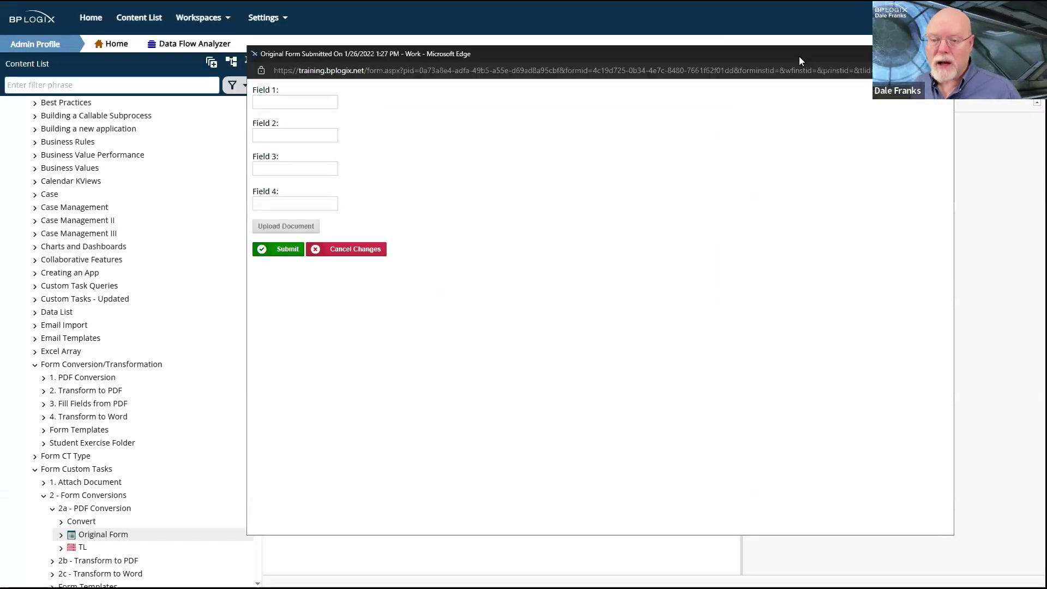
Fill the test form fields with sample text (qerthg, ws54r6jwrt6y, xcfd) and start attaching a document
{"action": "left_click", "coordinate": [295, 102]}
{"action": "type", "text": "qerthg"}
{"action": "left_click", "coordinate": [292, 134]}
{"action": "left_click", "coordinate": [302, 169]}
{"action": "type", "text": "ws54r6jwrt6y"}
{"action": "left_click", "coordinate": [306, 202]}
{"action": "type", "text": "xcfd"}
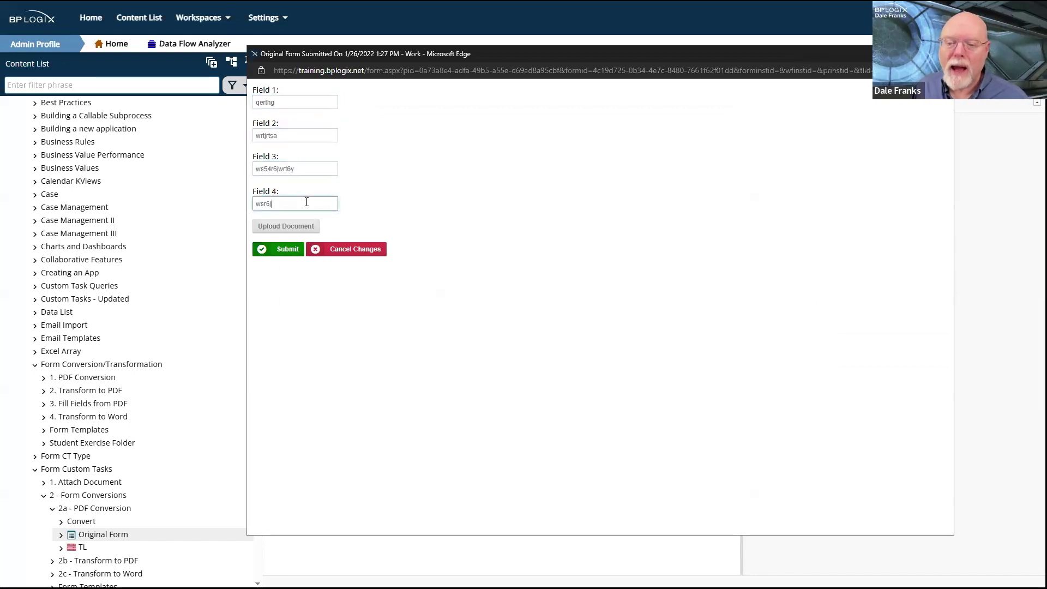
{"action": "left_click", "coordinate": [286, 225]}
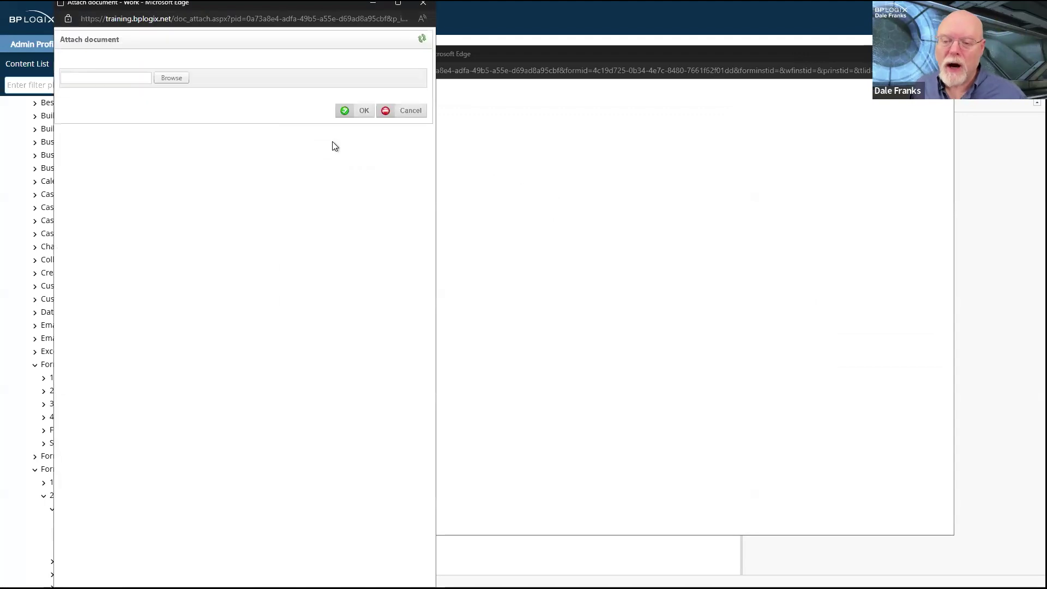
Browse to the training documents folder and upload 2023DemoApp.docx as the attachment
{"action": "left_click", "coordinate": [175, 78]}
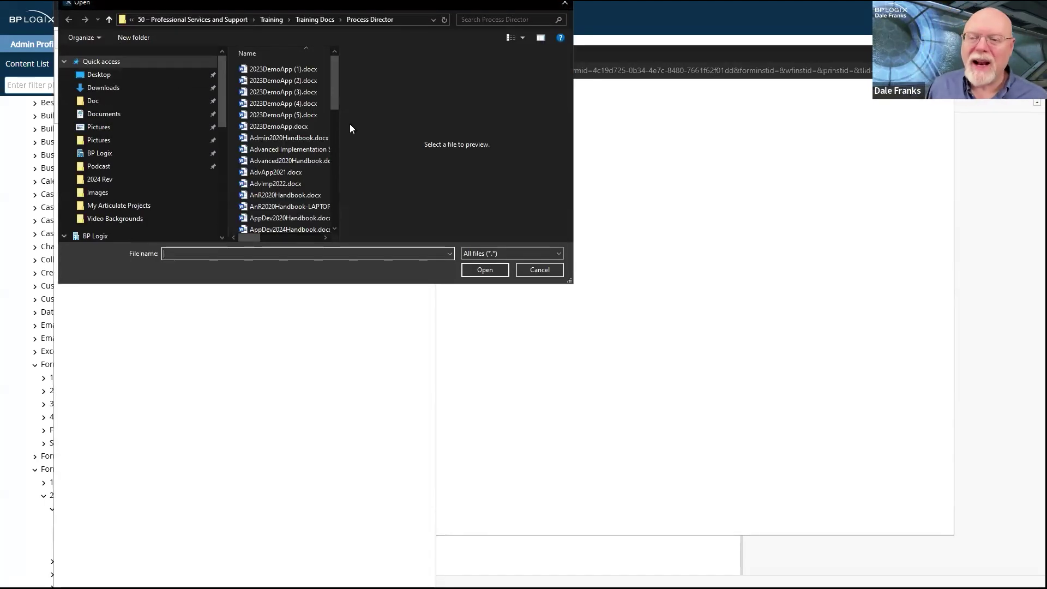
{"action": "left_click", "coordinate": [539, 38]}
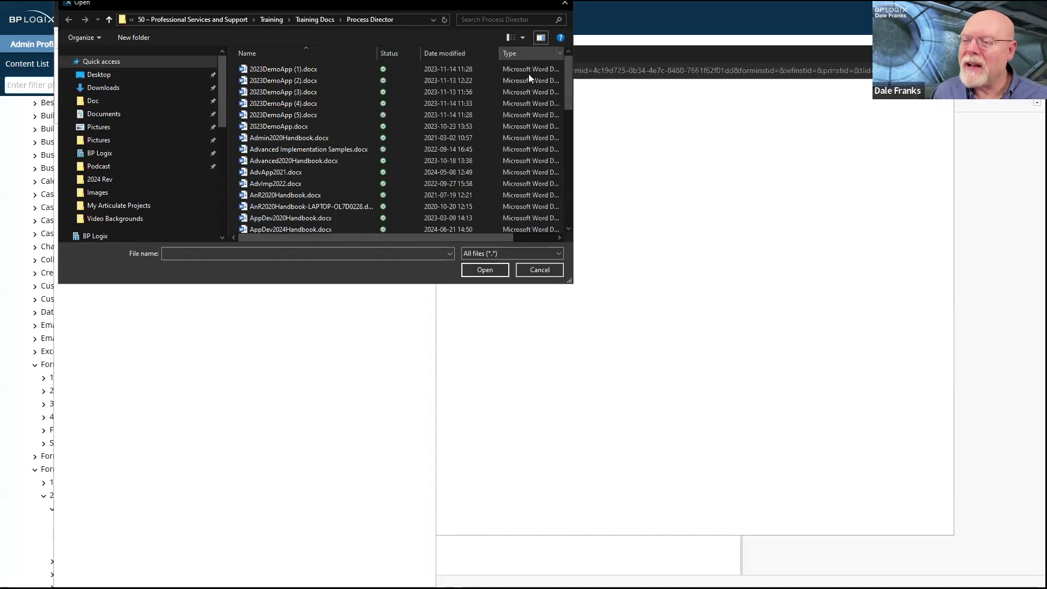
{"action": "scroll", "coordinate": [276, 135], "scroll_direction": "down", "scroll_amount": 1}
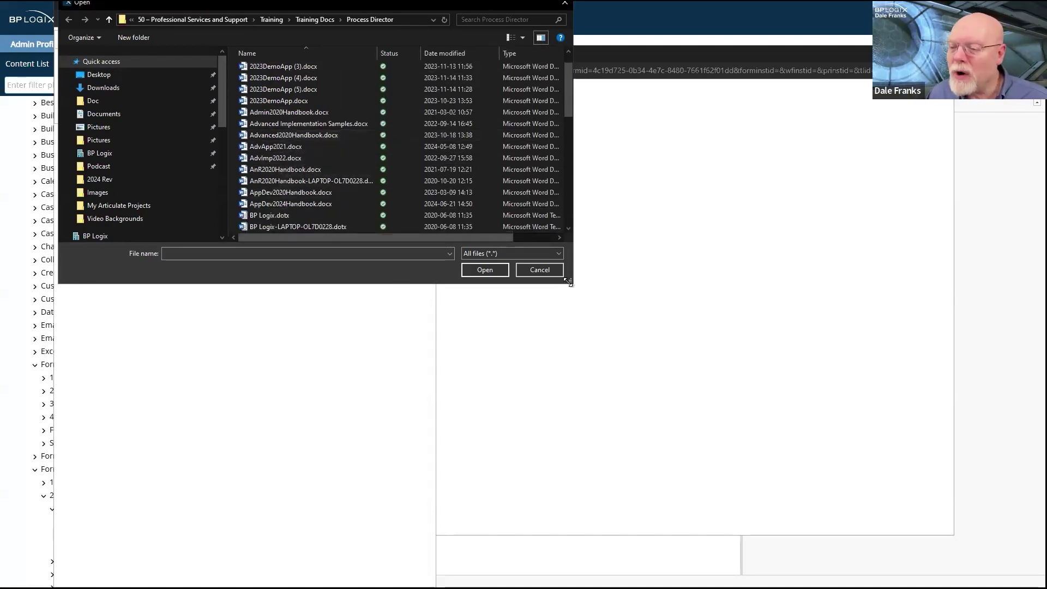
{"action": "left_click_drag", "start_coordinate": [848, 432], "coordinate": [849, 431]}
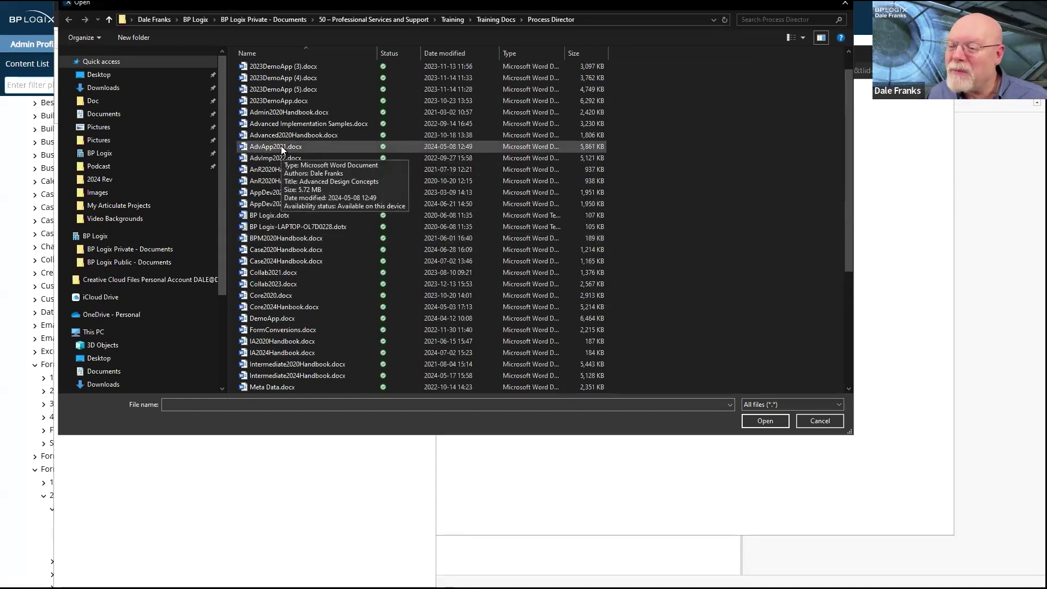
{"action": "scroll", "coordinate": [347, 212], "scroll_direction": "down", "scroll_amount": 1}
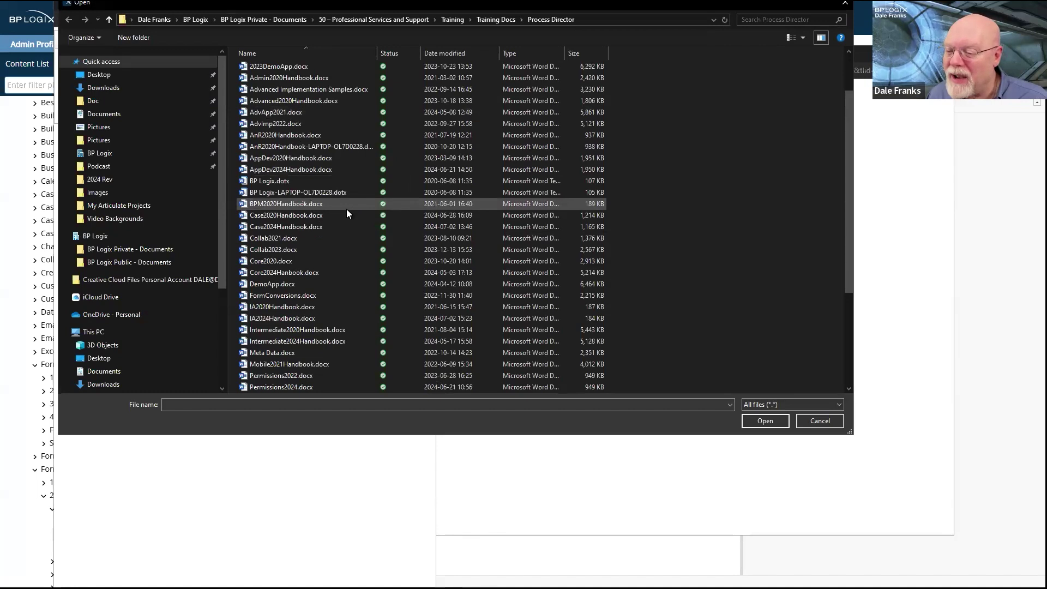
{"action": "scroll", "coordinate": [347, 212], "scroll_direction": "down", "scroll_amount": 3}
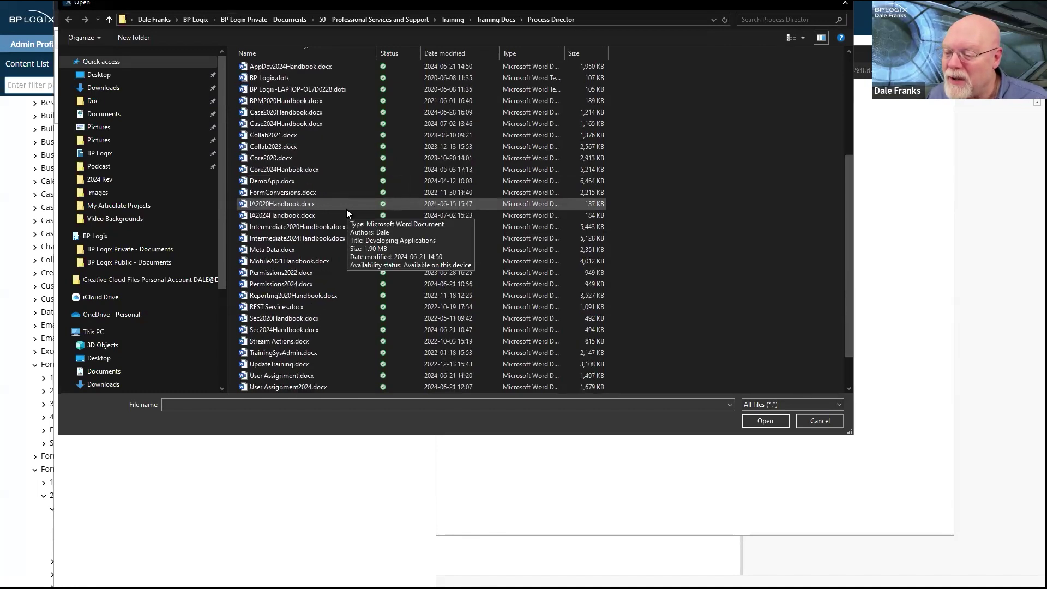
{"action": "scroll", "coordinate": [347, 213], "scroll_direction": "down", "scroll_amount": 1}
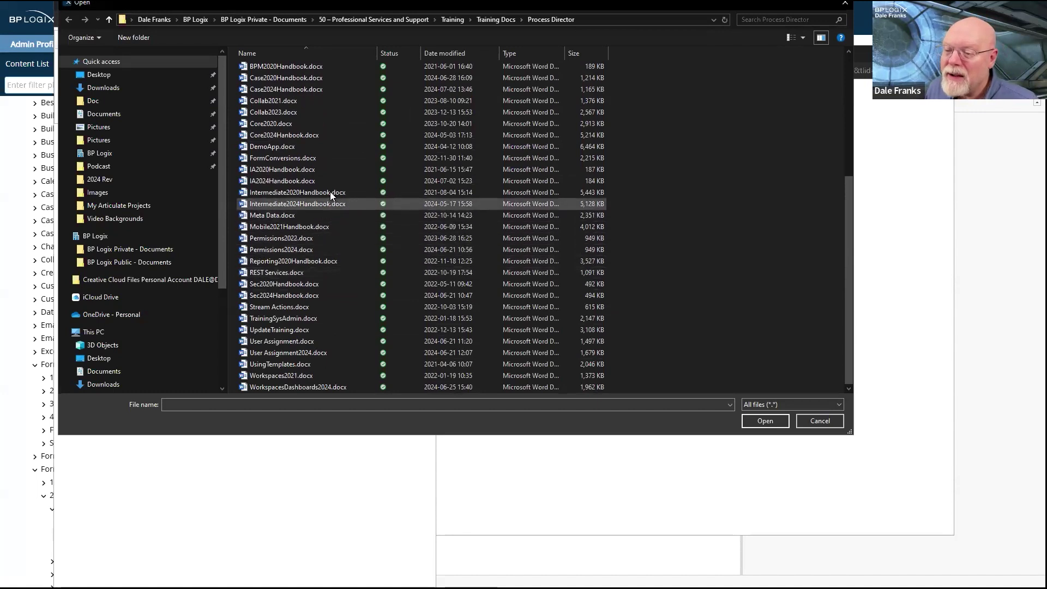
{"action": "scroll", "coordinate": [330, 189], "scroll_direction": "up", "scroll_amount": 4}
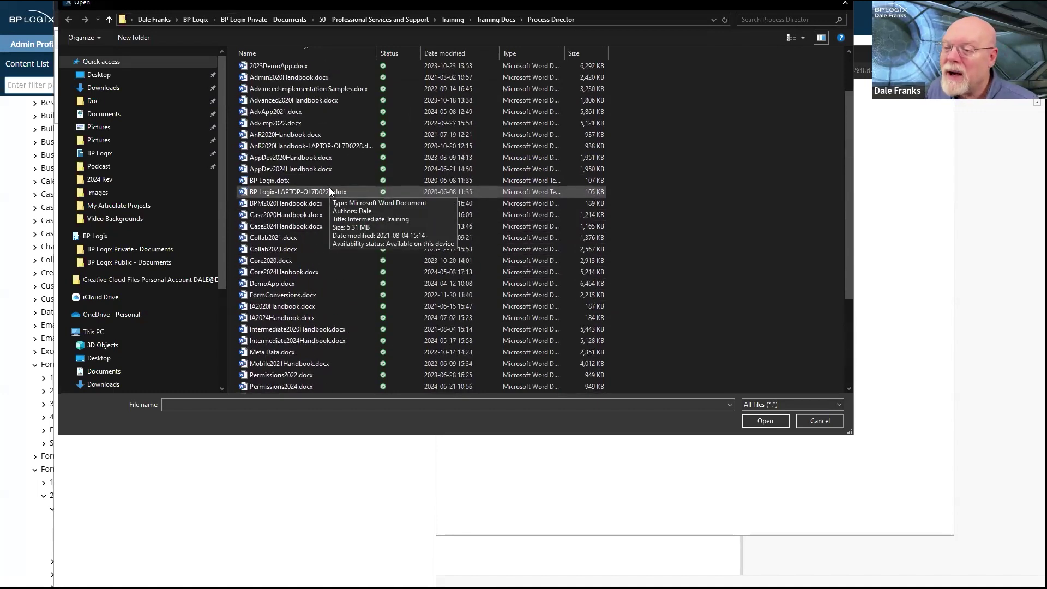
{"action": "scroll", "coordinate": [329, 187], "scroll_direction": "up", "scroll_amount": 2}
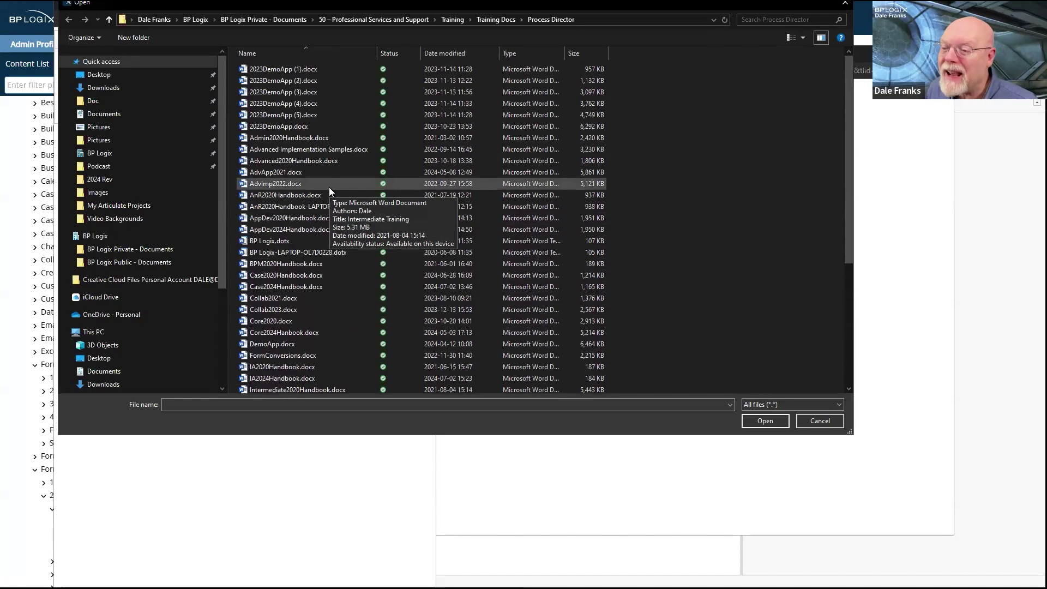
{"action": "left_click", "coordinate": [279, 127]}
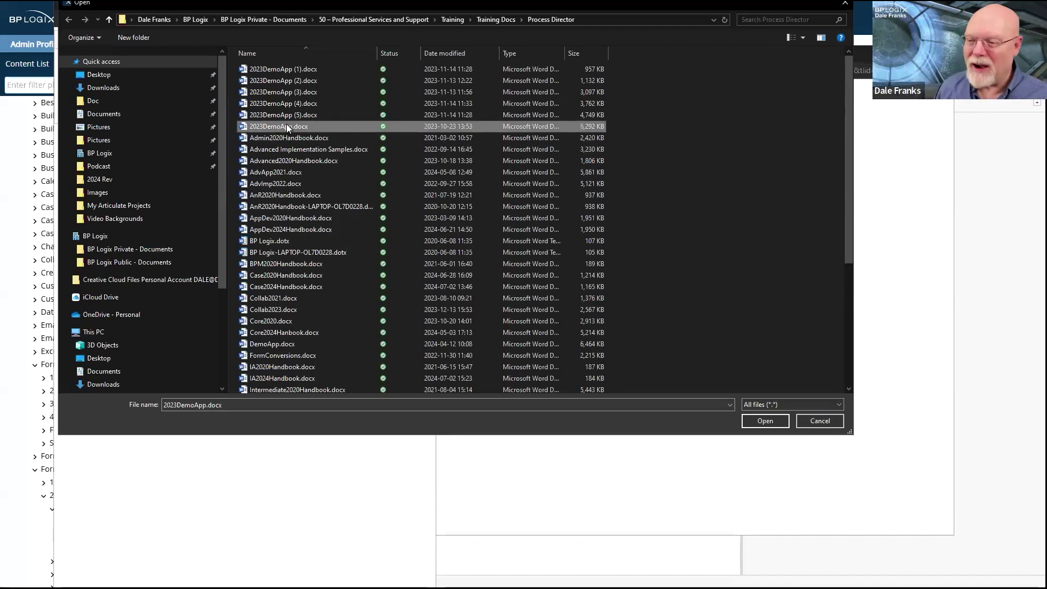
{"action": "left_click", "coordinate": [764, 420]}
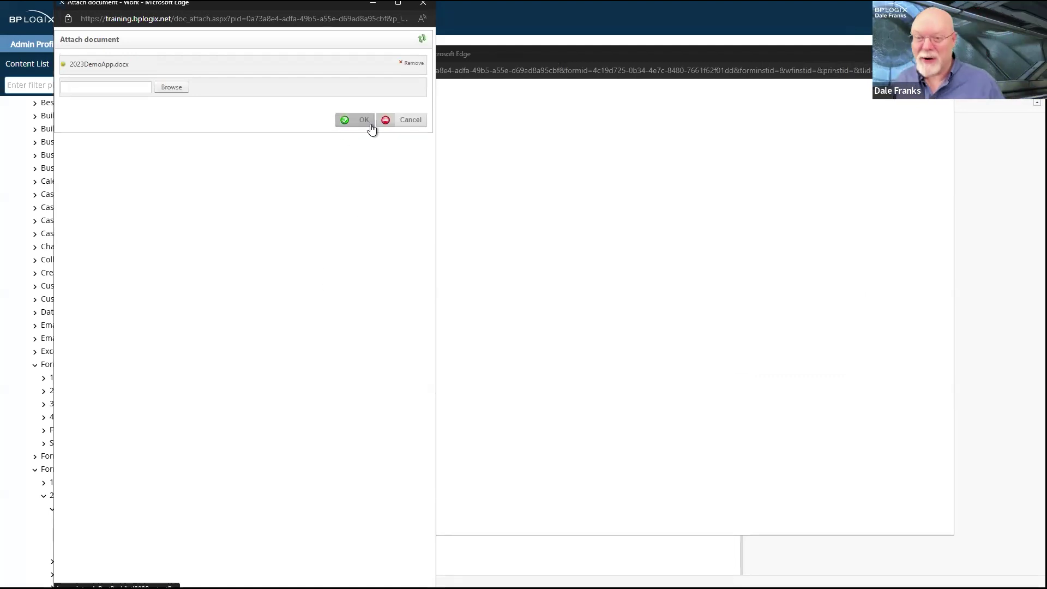
Attach 2023DemoApp.docx to the Original Form, then bring up the TL process timeline
{"action": "left_click", "coordinate": [362, 120]}
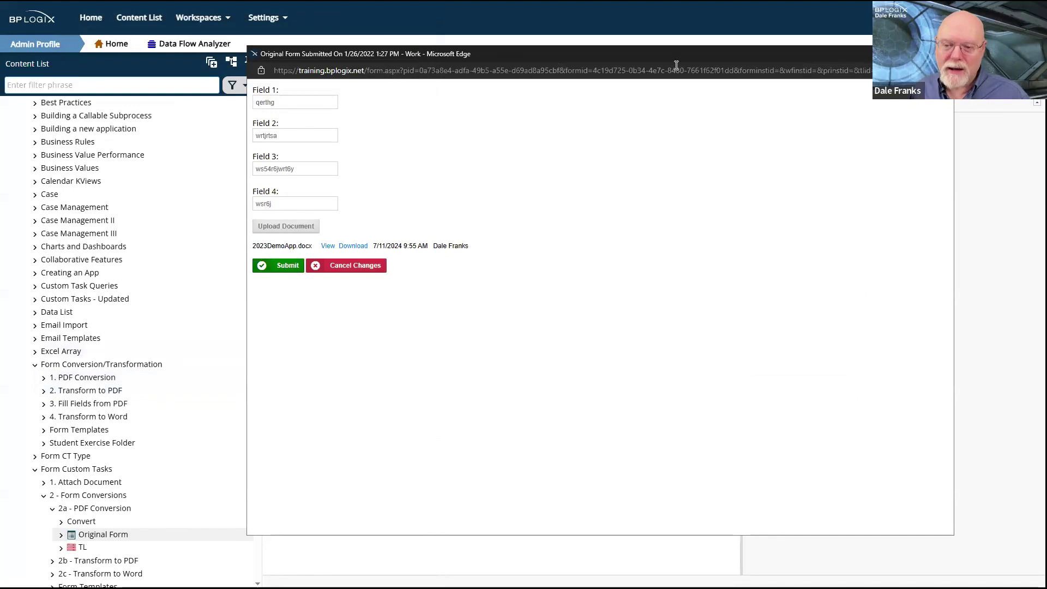
{"action": "left_click_drag", "start_coordinate": [555, 51], "coordinate": [604, 288]}
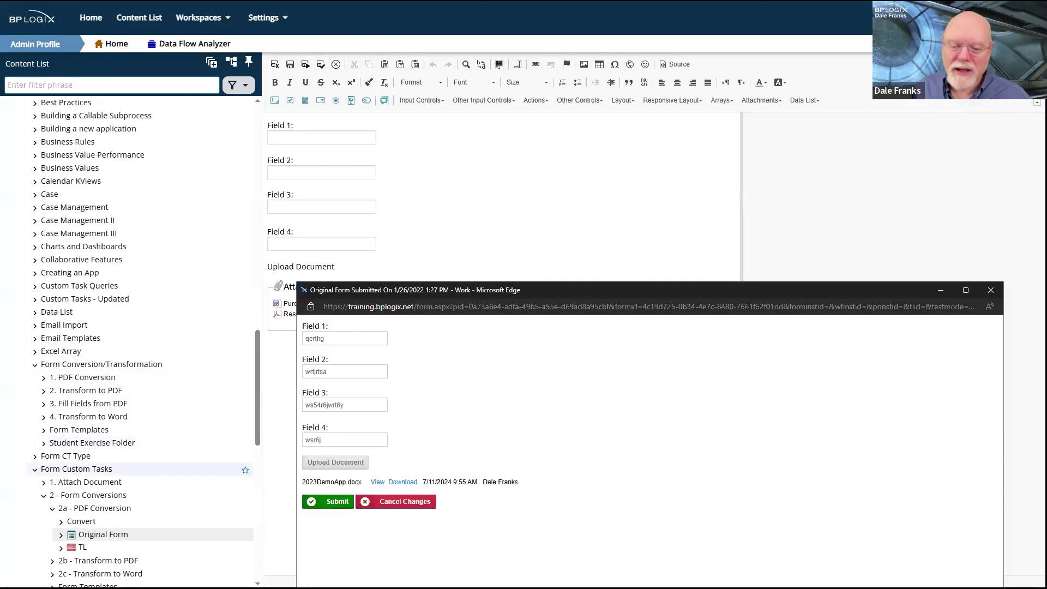
{"action": "left_click", "coordinate": [77, 548]}
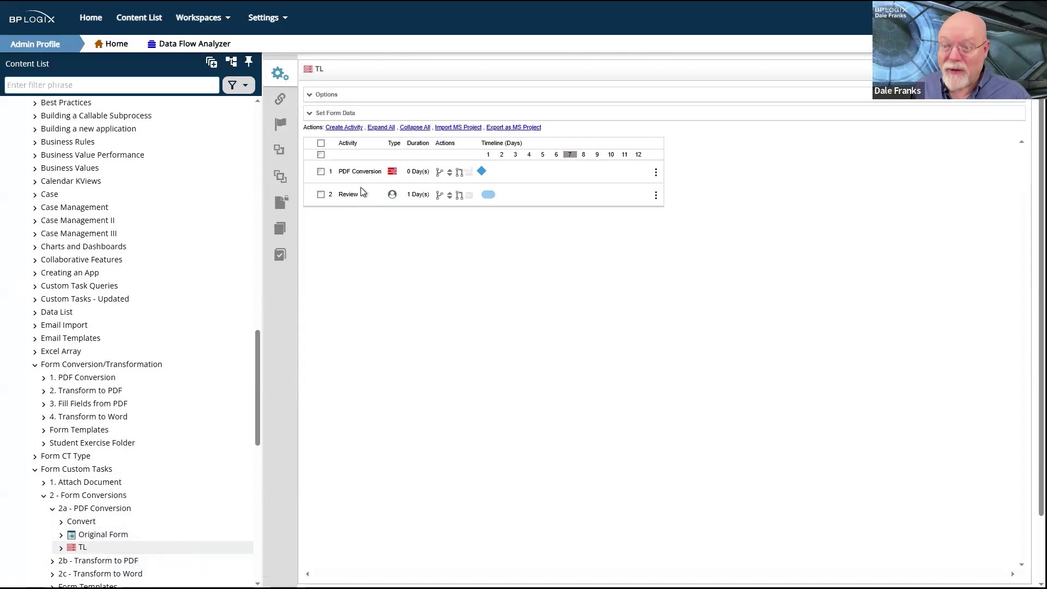
Expand the TL timeline's Options and inspect the Review activity's Notifications settings
{"action": "left_click", "coordinate": [326, 96]}
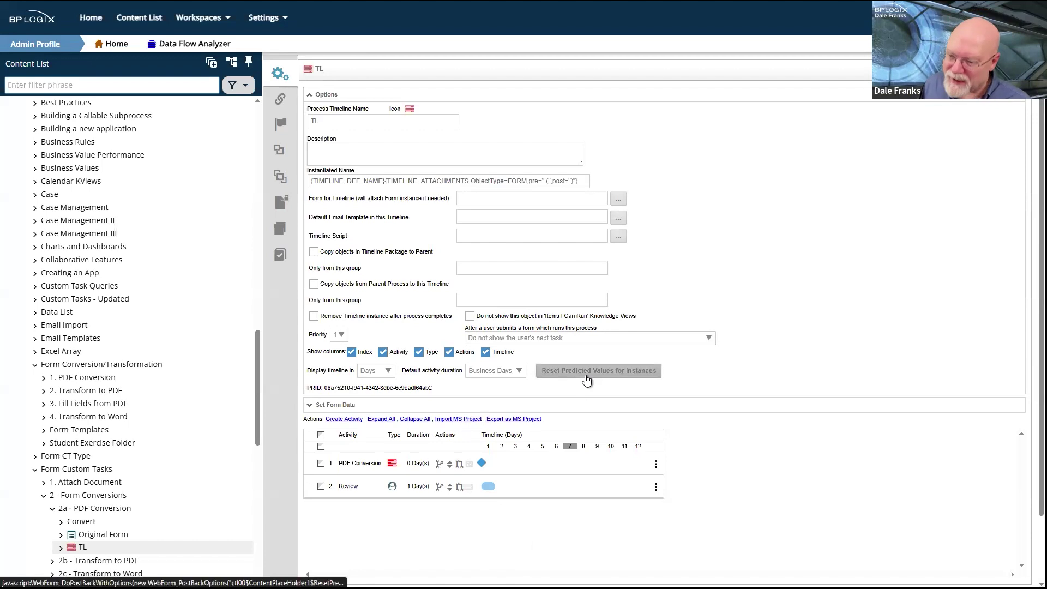
{"action": "left_click", "coordinate": [349, 486]}
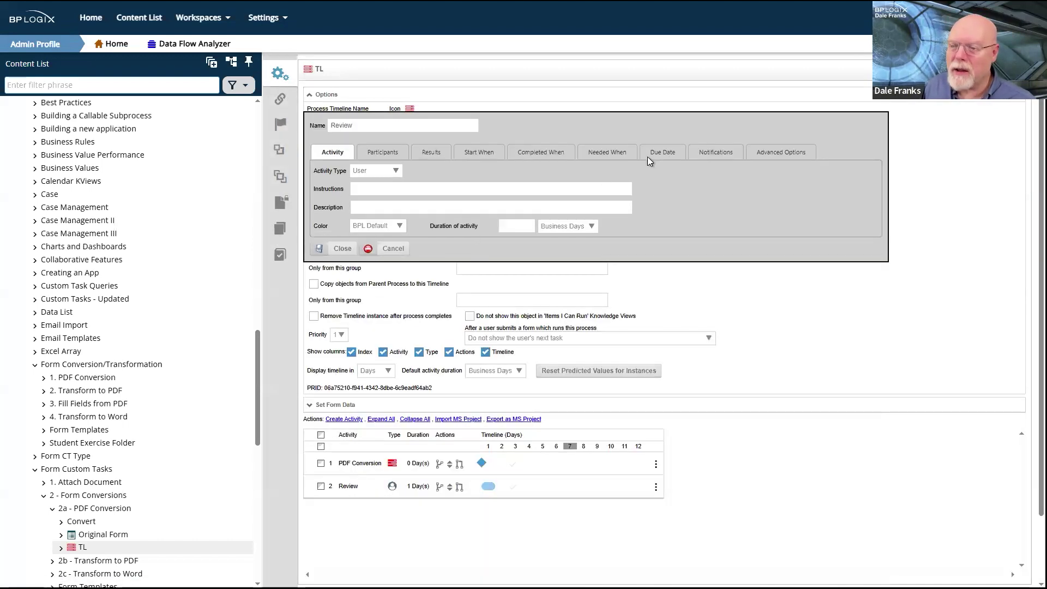
{"action": "left_click", "coordinate": [711, 157]}
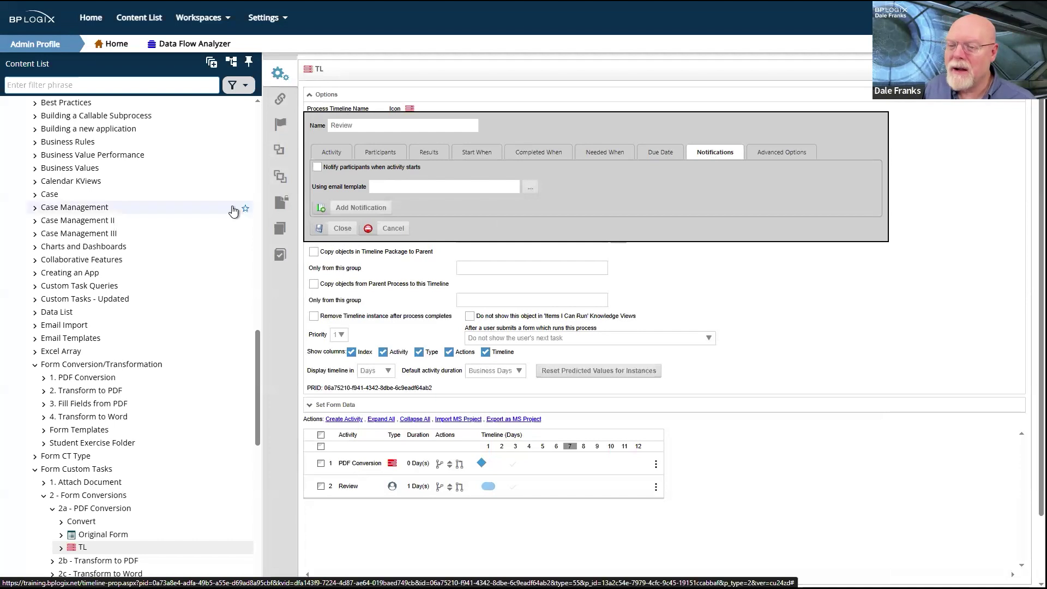
{"action": "left_click", "coordinate": [338, 230]}
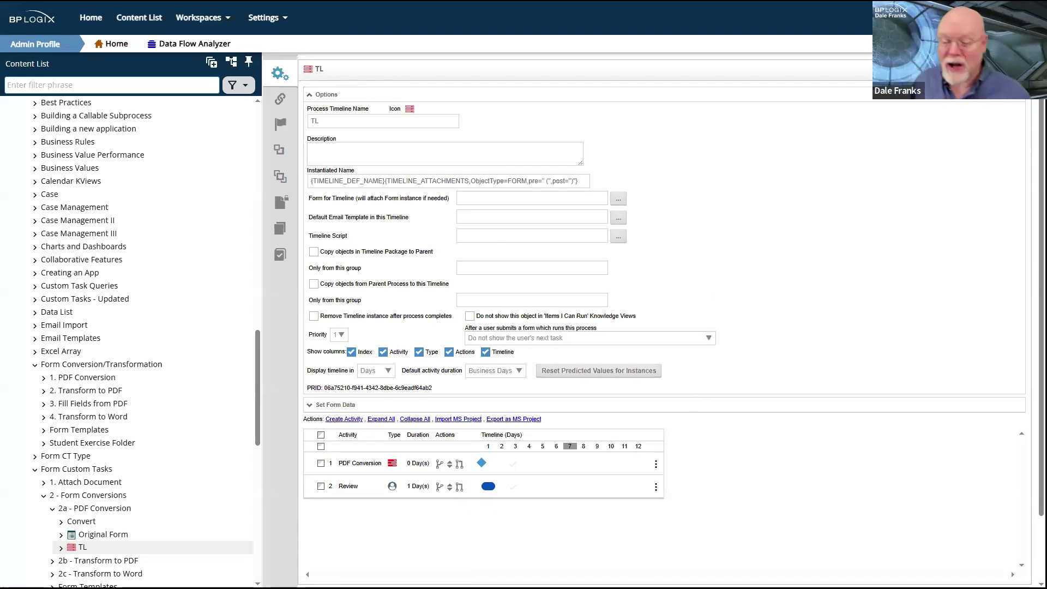
Bring the Original Form fully into view and submit it with the 2023DemoApp.docx attachment
{"action": "key", "text": "alt+Tab"}
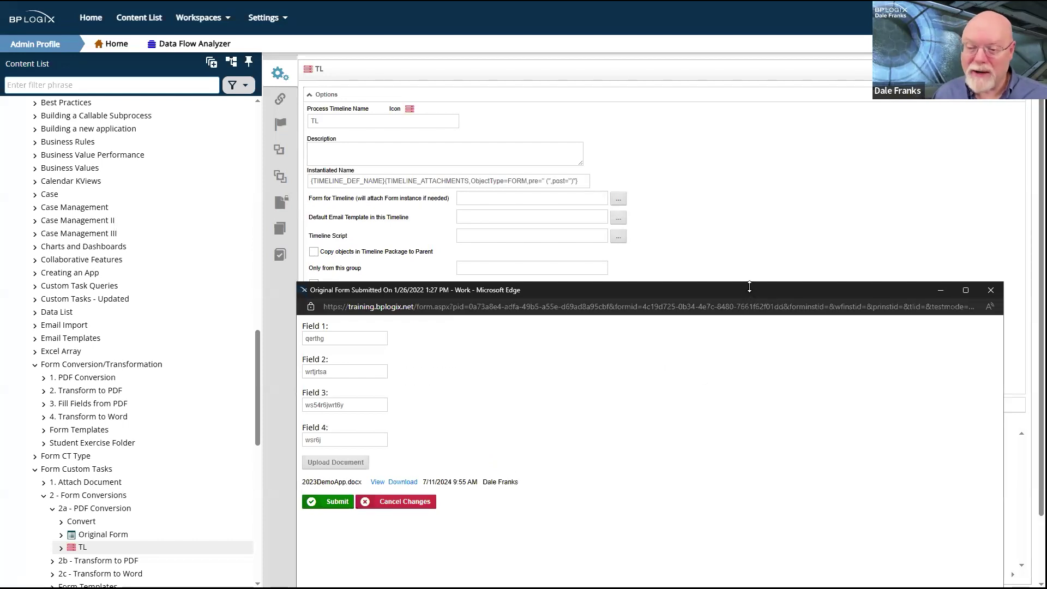
{"action": "left_click_drag", "start_coordinate": [749, 287], "coordinate": [703, 65]}
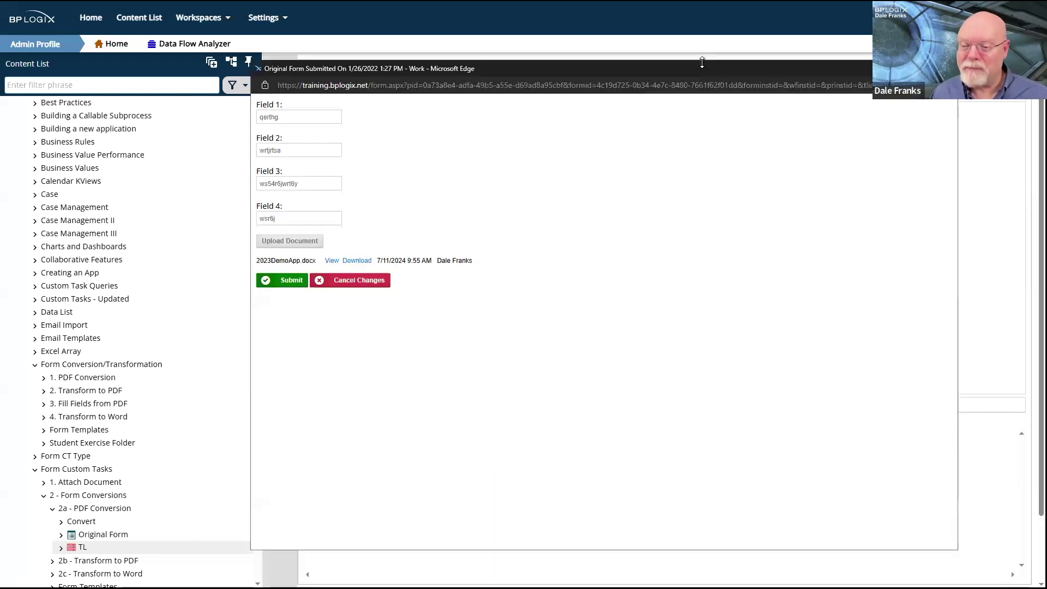
{"action": "left_click", "coordinate": [295, 280]}
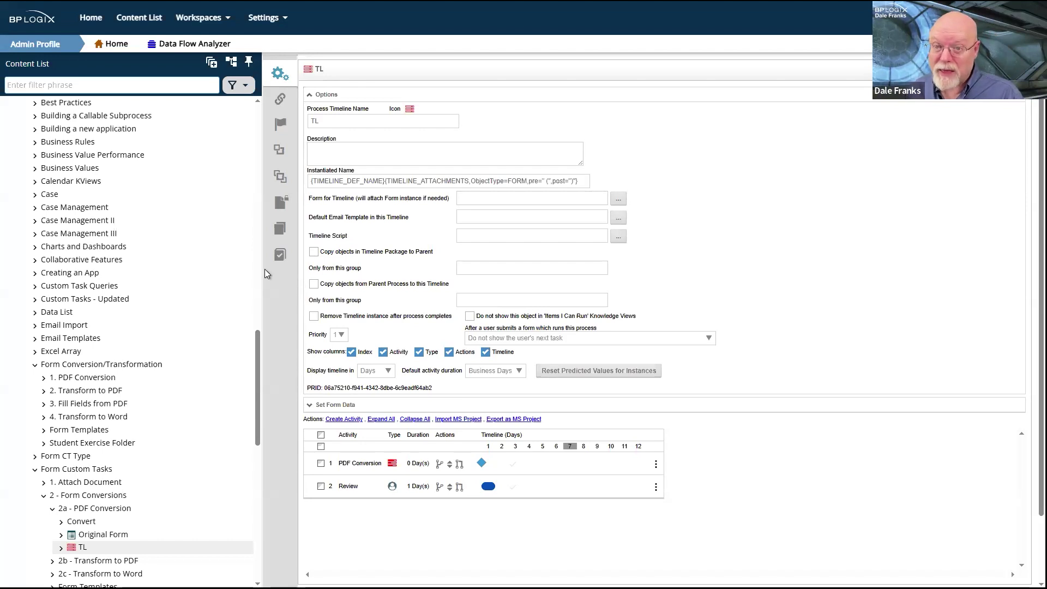
Switch to the User Profile workspace, discarding unsaved timeline changes
{"action": "left_click", "coordinate": [205, 18]}
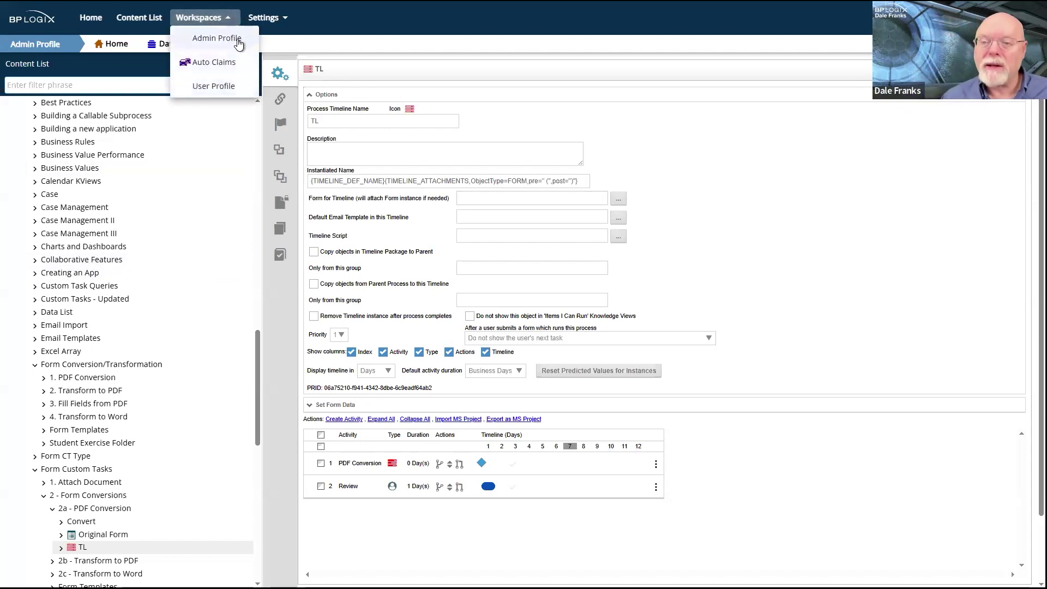
{"action": "left_click", "coordinate": [220, 87]}
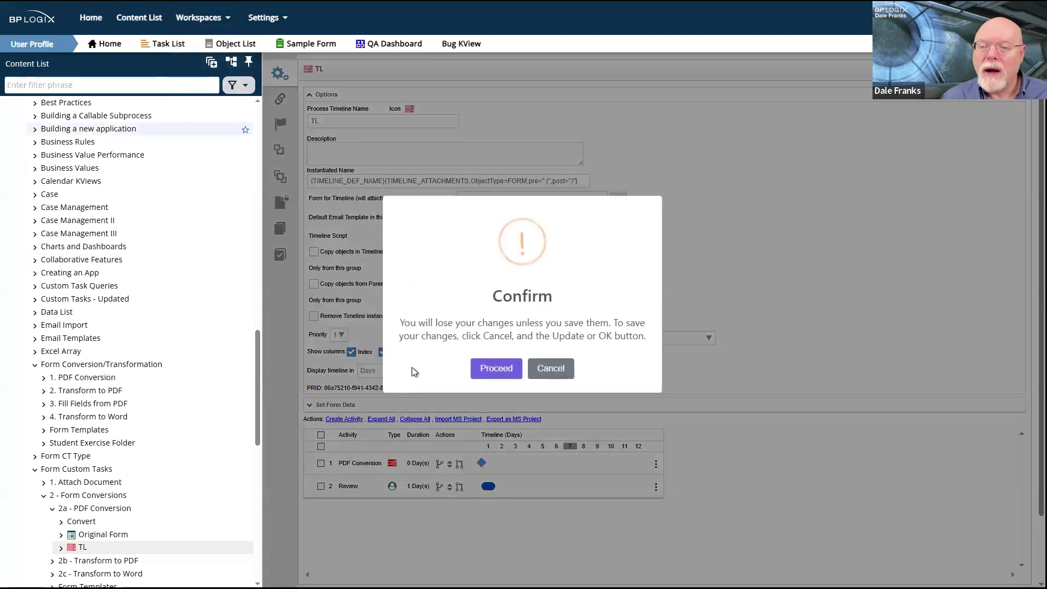
{"action": "left_click", "coordinate": [479, 369]}
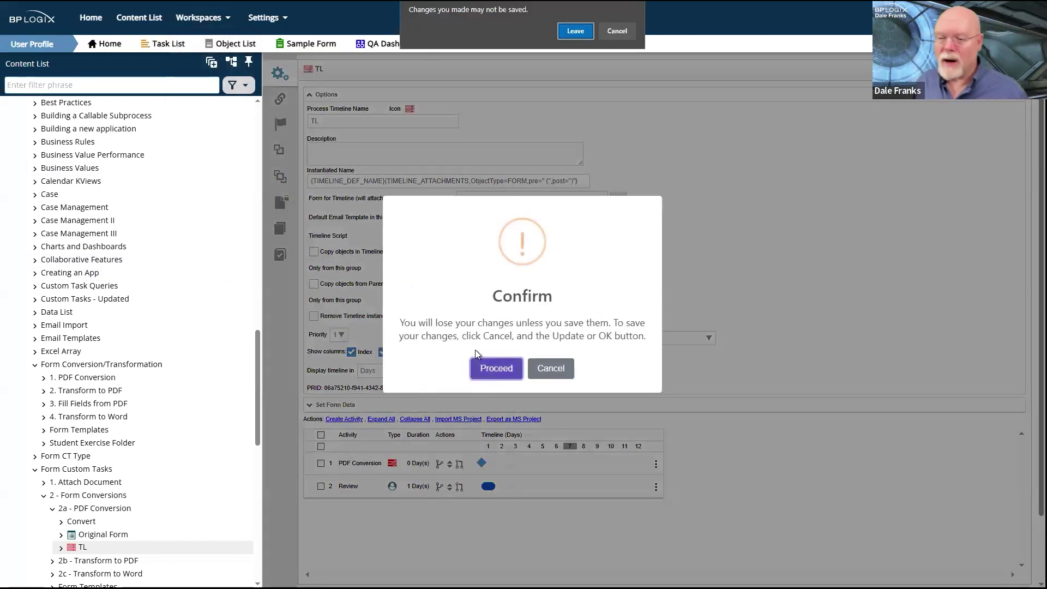
{"action": "left_click", "coordinate": [575, 31]}
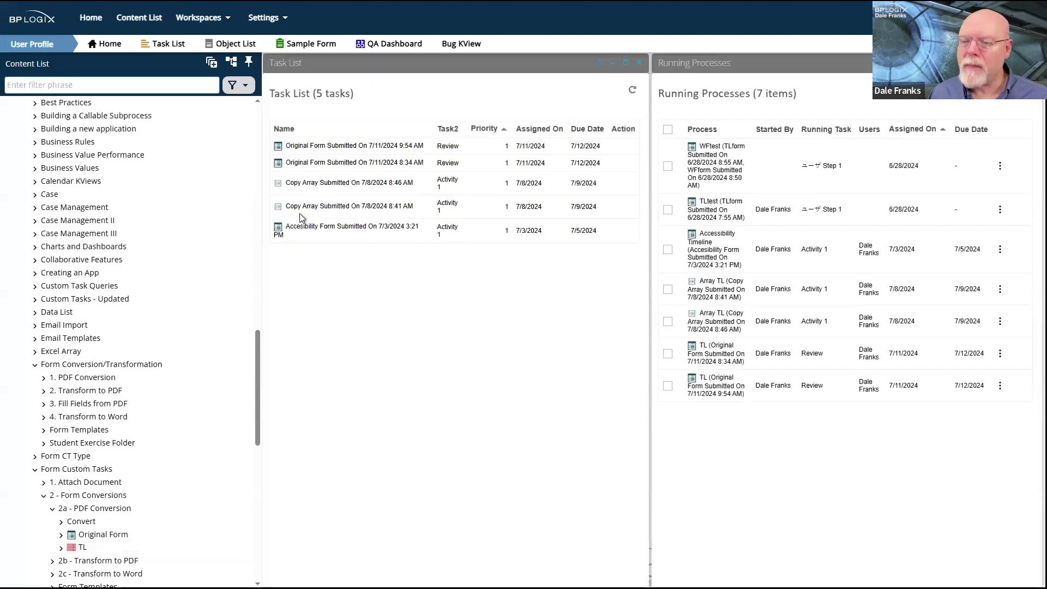
Open the 9:54 AM Original Form review task and its Converted.pdf attachment
{"action": "left_click", "coordinate": [343, 152]}
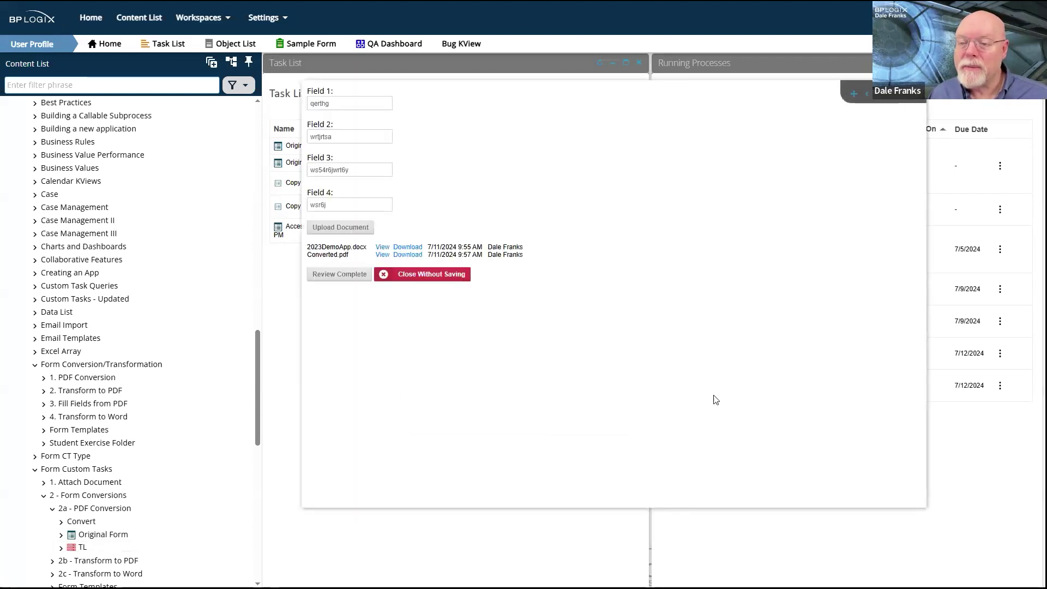
{"action": "left_click", "coordinate": [412, 254]}
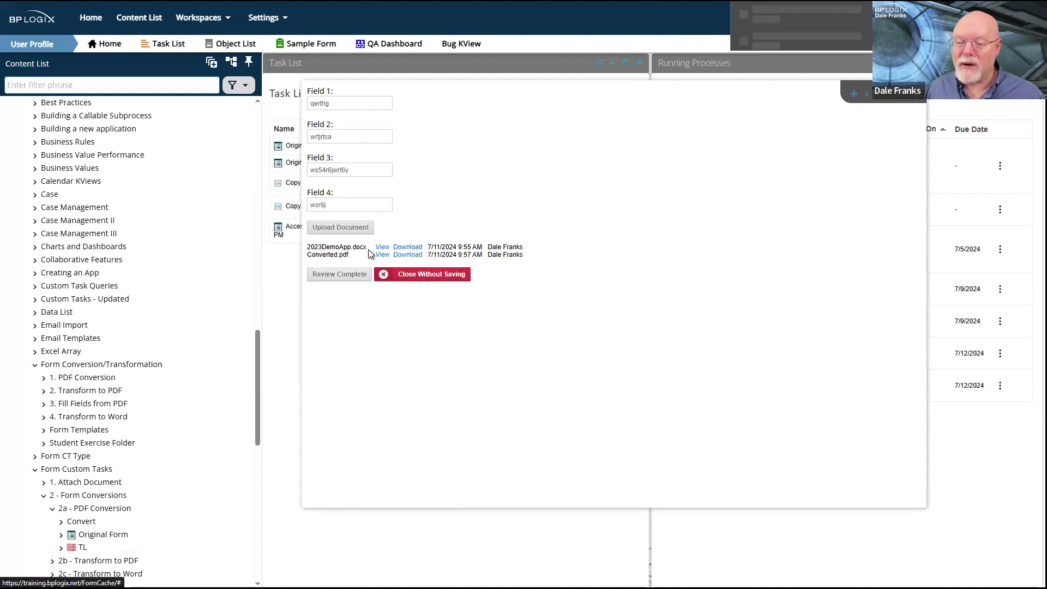
{"action": "left_click", "coordinate": [782, 30]}
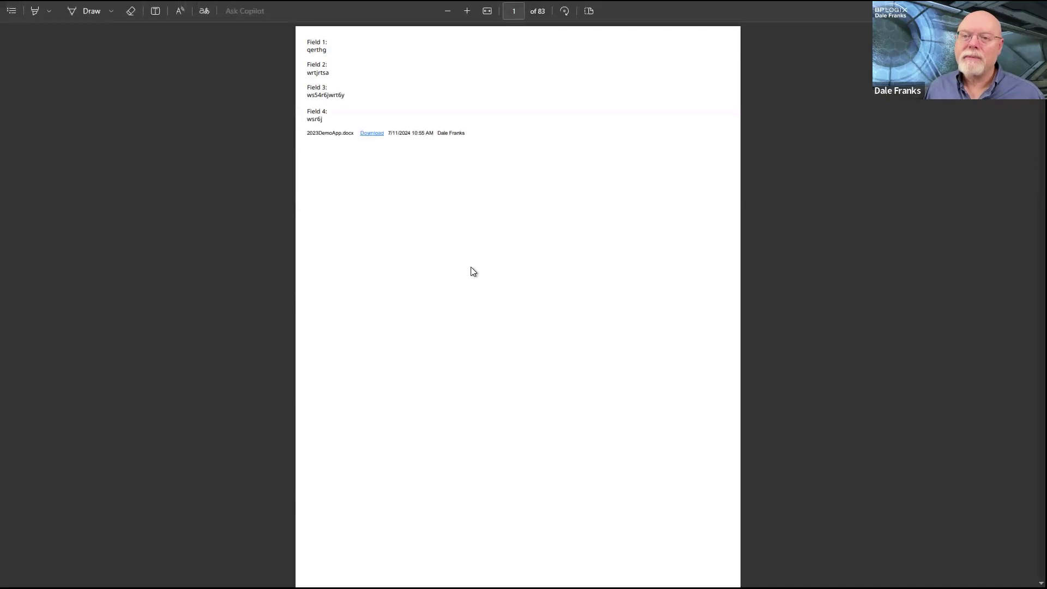
Scroll through Converted.pdf's form page and appended training manual, then return to the task form
{"action": "scroll", "coordinate": [480, 166], "scroll_direction": "down", "scroll_amount": 1}
{"action": "scroll", "coordinate": [444, 160], "scroll_direction": "down", "scroll_amount": 10}
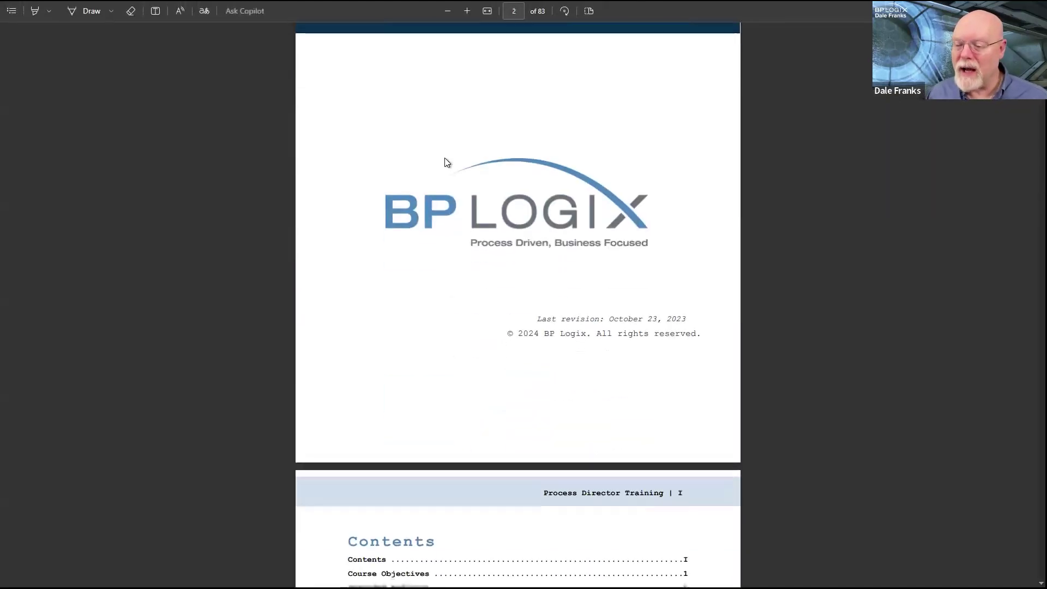
{"action": "scroll", "coordinate": [441, 162], "scroll_direction": "up", "scroll_amount": 3}
{"action": "left_click_drag", "start_coordinate": [442, 164], "coordinate": [637, 324]}
{"action": "scroll", "coordinate": [637, 324], "scroll_direction": "down", "scroll_amount": 15}
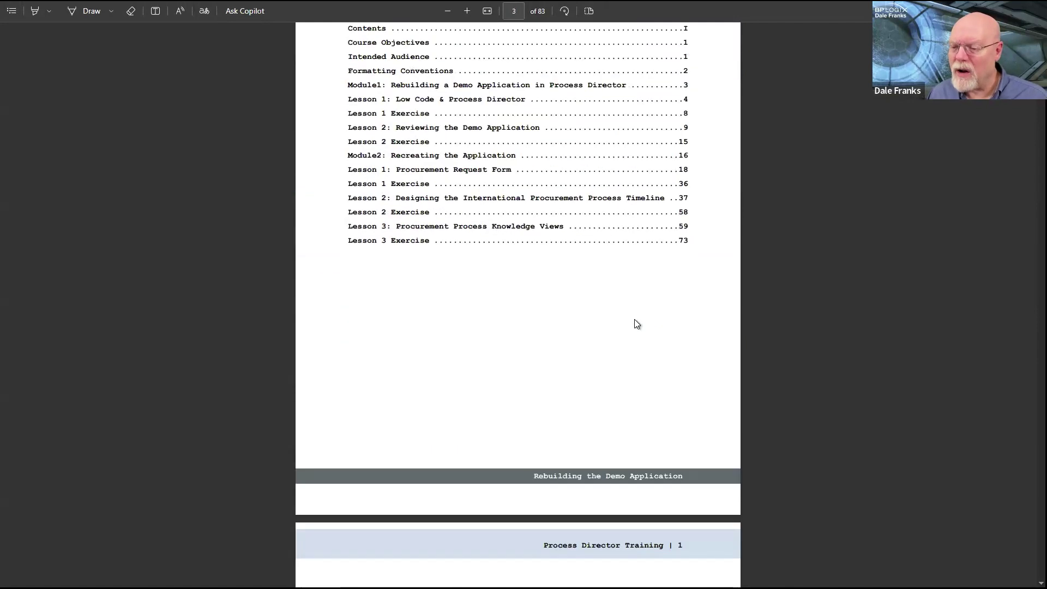
{"action": "scroll", "coordinate": [637, 324], "scroll_direction": "down", "scroll_amount": 15}
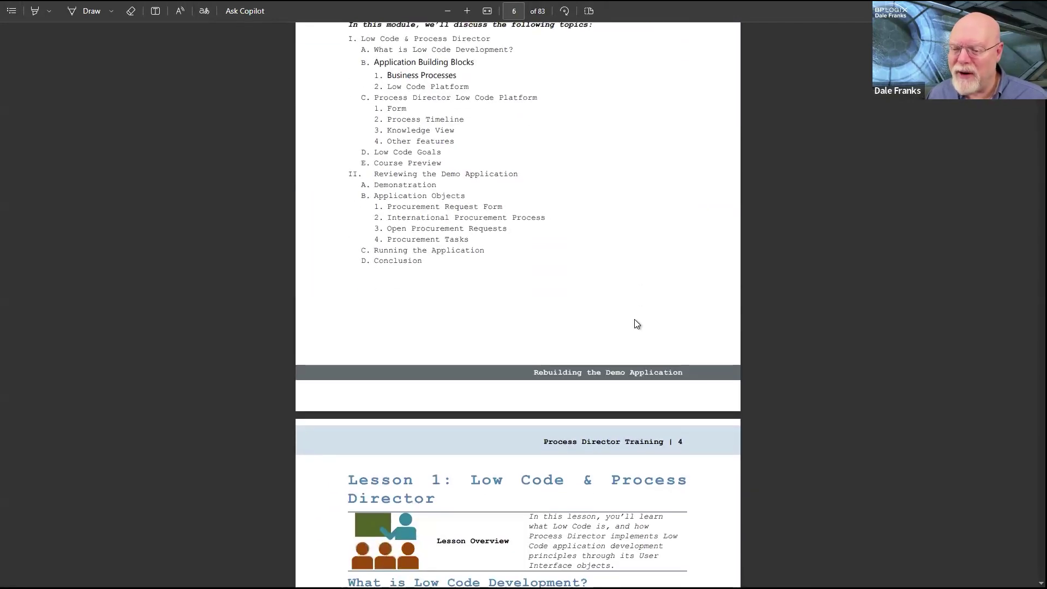
{"action": "scroll", "coordinate": [637, 324], "scroll_direction": "down", "scroll_amount": 15}
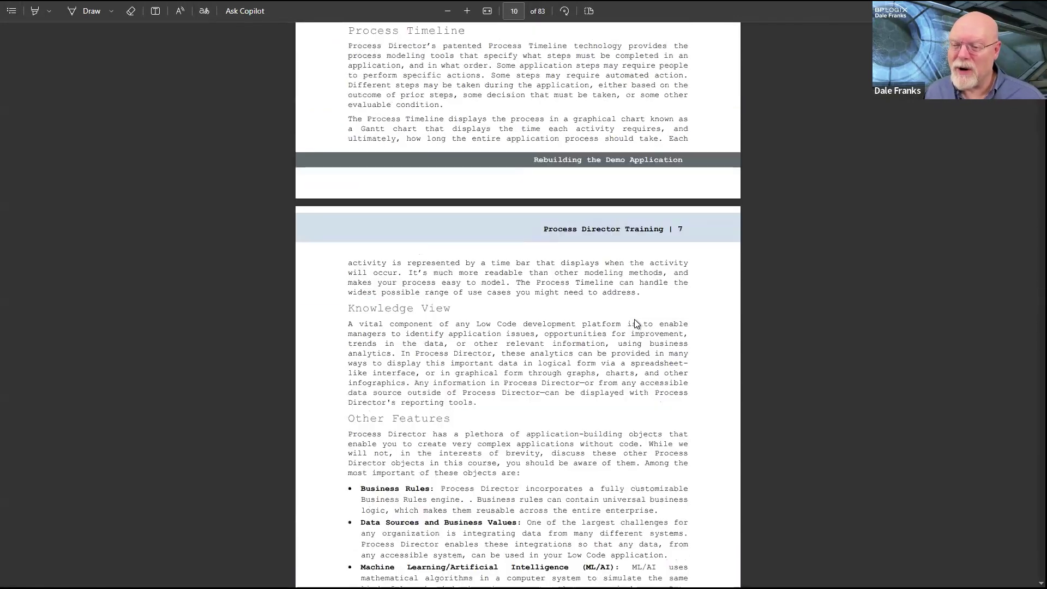
{"action": "scroll", "coordinate": [637, 324], "scroll_direction": "up", "scroll_amount": 20}
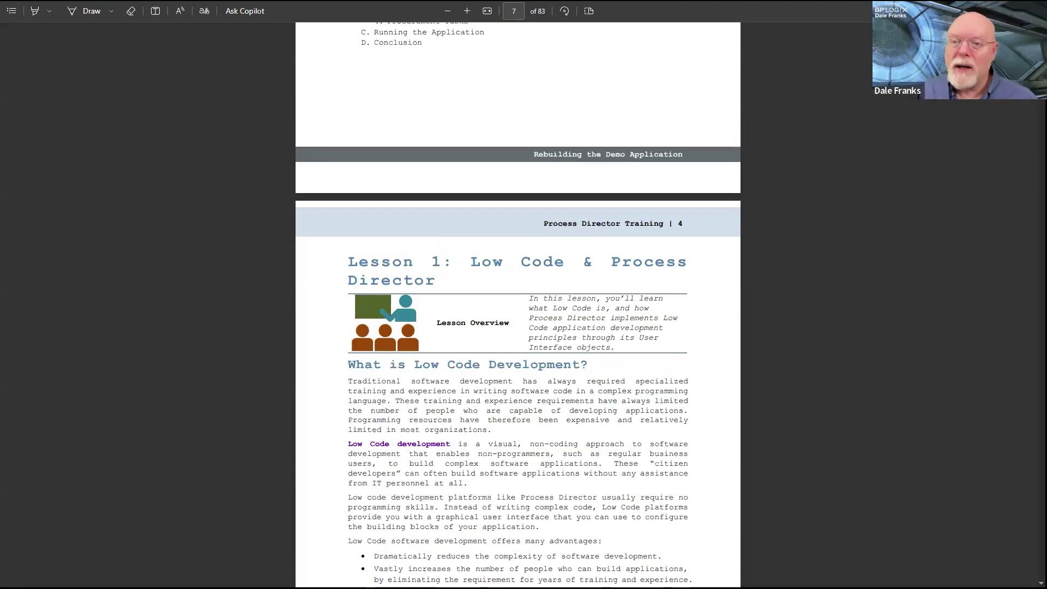
{"action": "key", "text": "alt+Tab"}
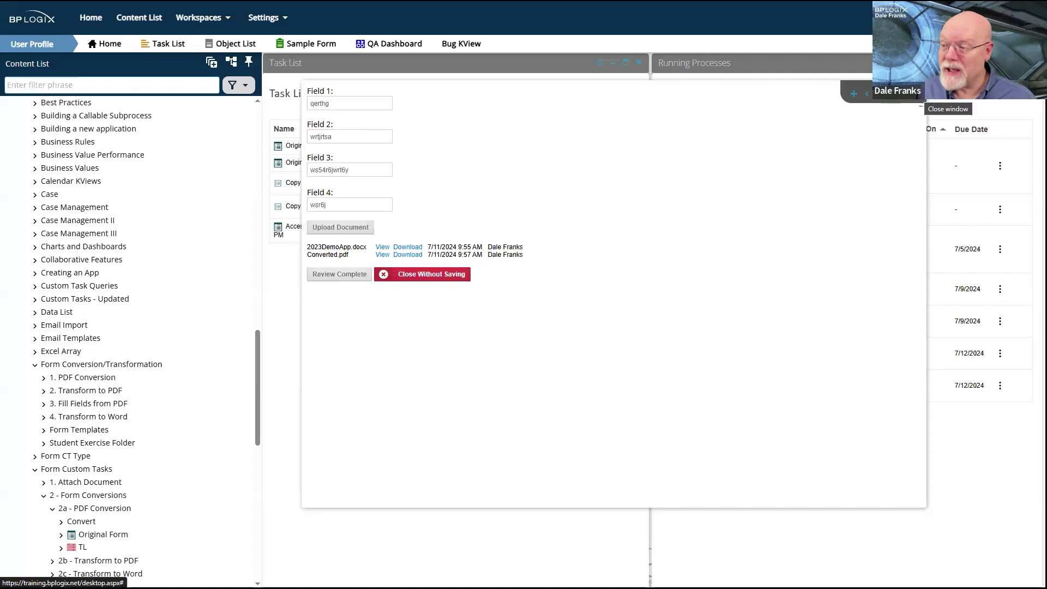
Mark the 9:54 AM and 8:34 AM Original Form tasks as Review Complete
{"action": "left_click", "coordinate": [921, 106]}
{"action": "left_click", "coordinate": [308, 146]}
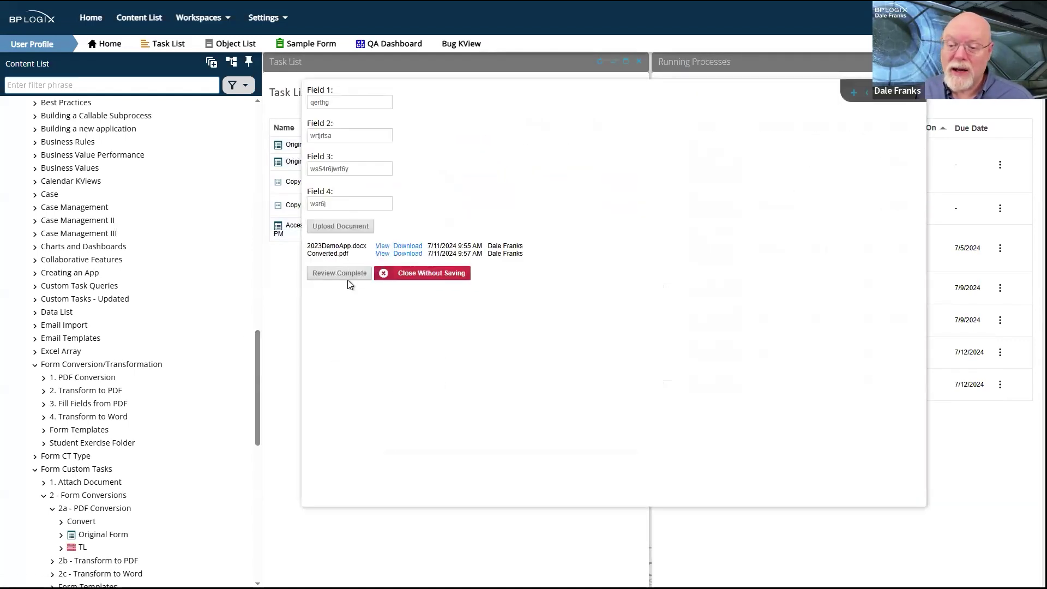
{"action": "left_click", "coordinate": [349, 272]}
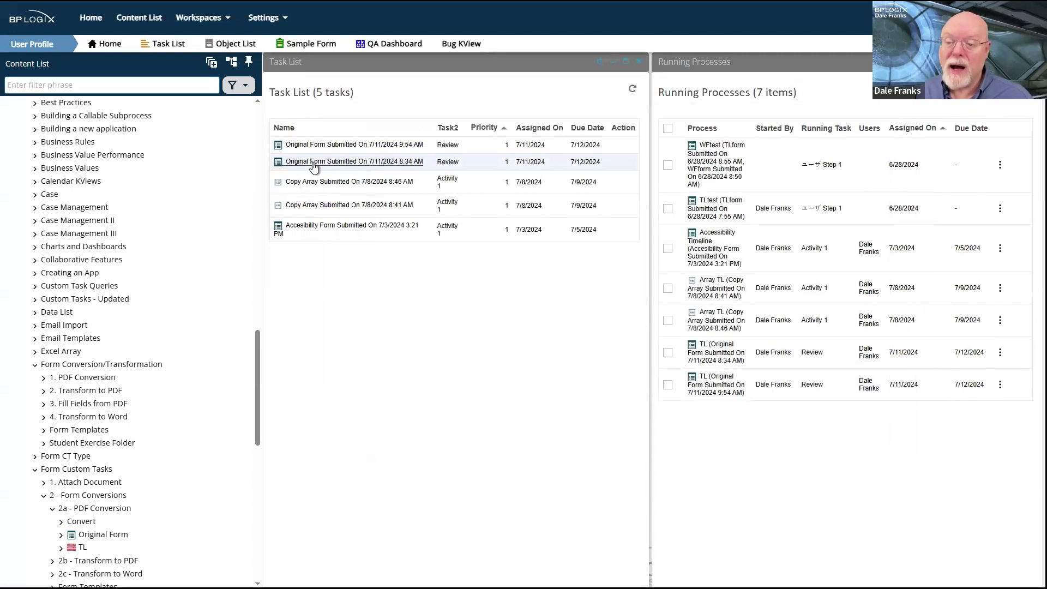
{"action": "left_click", "coordinate": [314, 164]}
{"action": "left_click", "coordinate": [352, 272]}
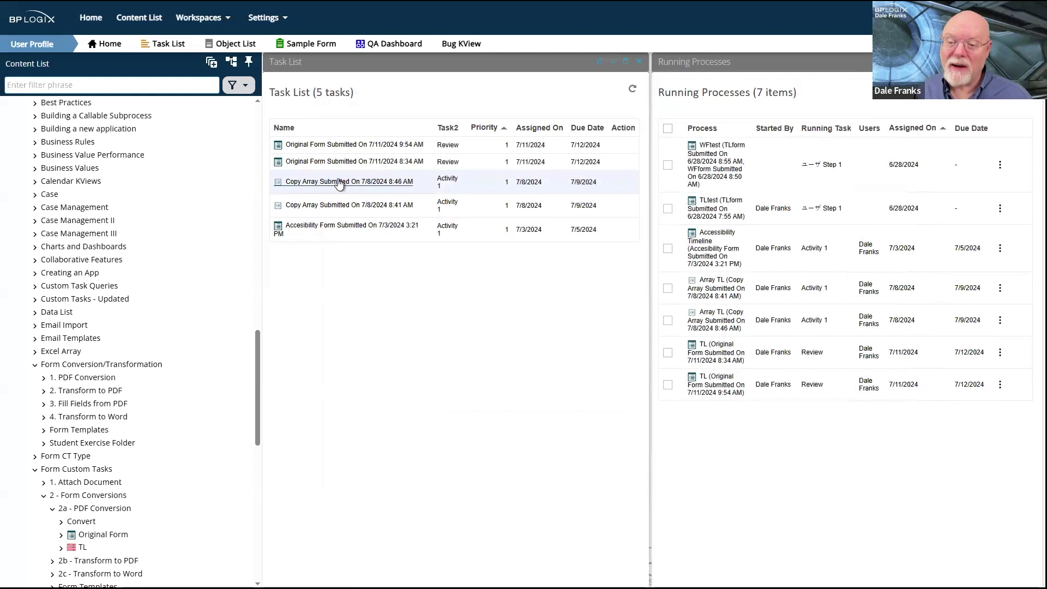
Cancel all seven running processes and refresh the now-empty Task List
{"action": "left_click", "coordinate": [667, 130]}
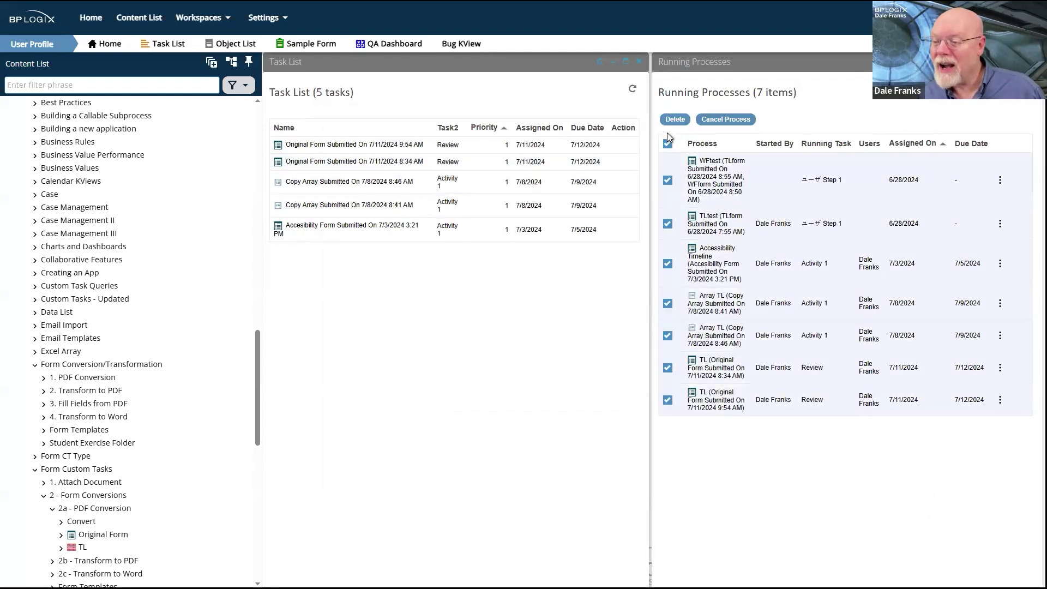
{"action": "left_click", "coordinate": [728, 121]}
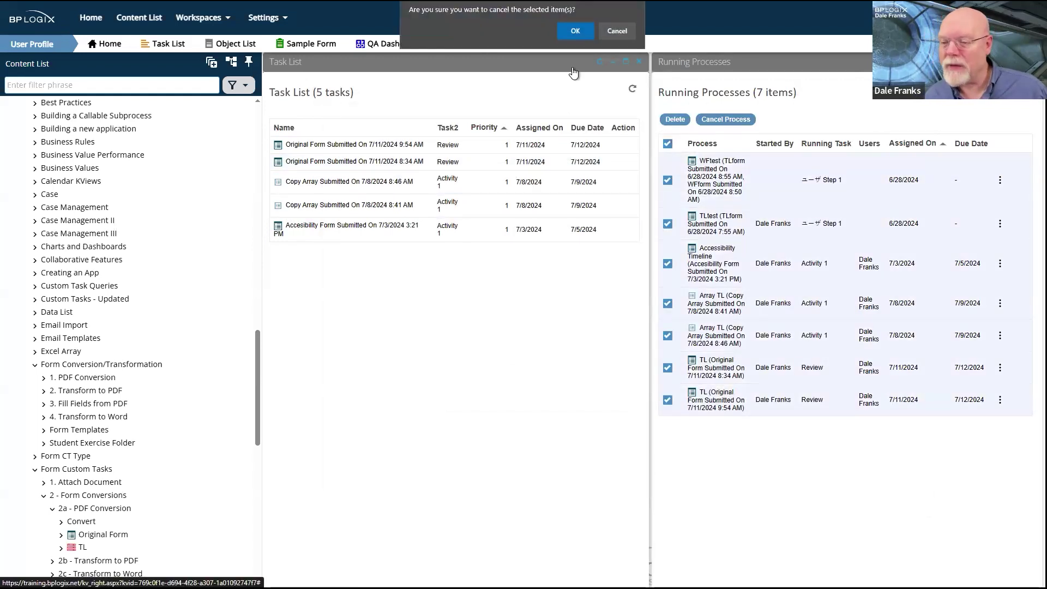
{"action": "left_click", "coordinate": [568, 31]}
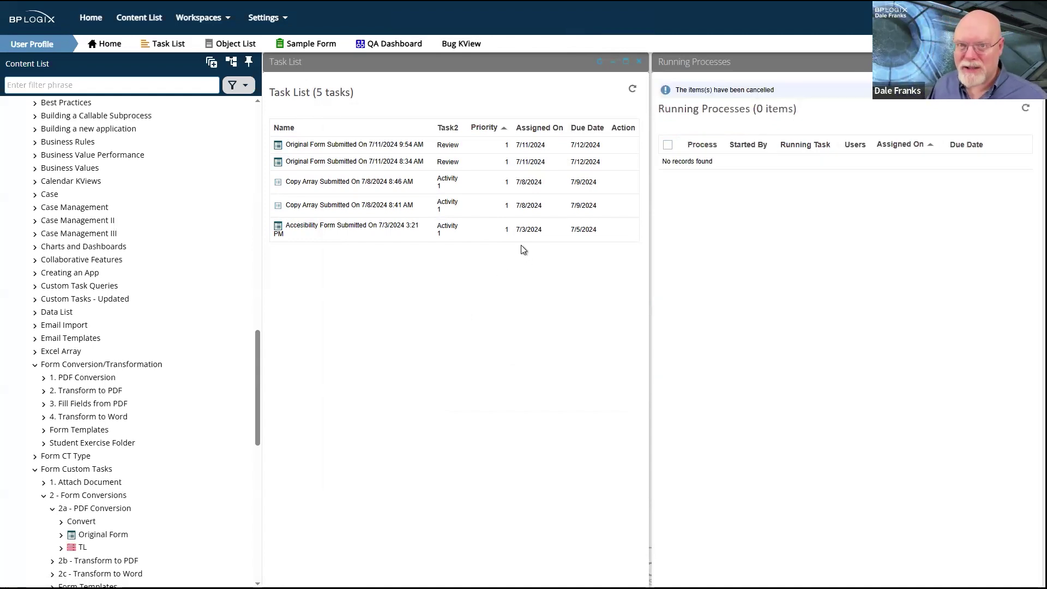
{"action": "left_click", "coordinate": [632, 89]}
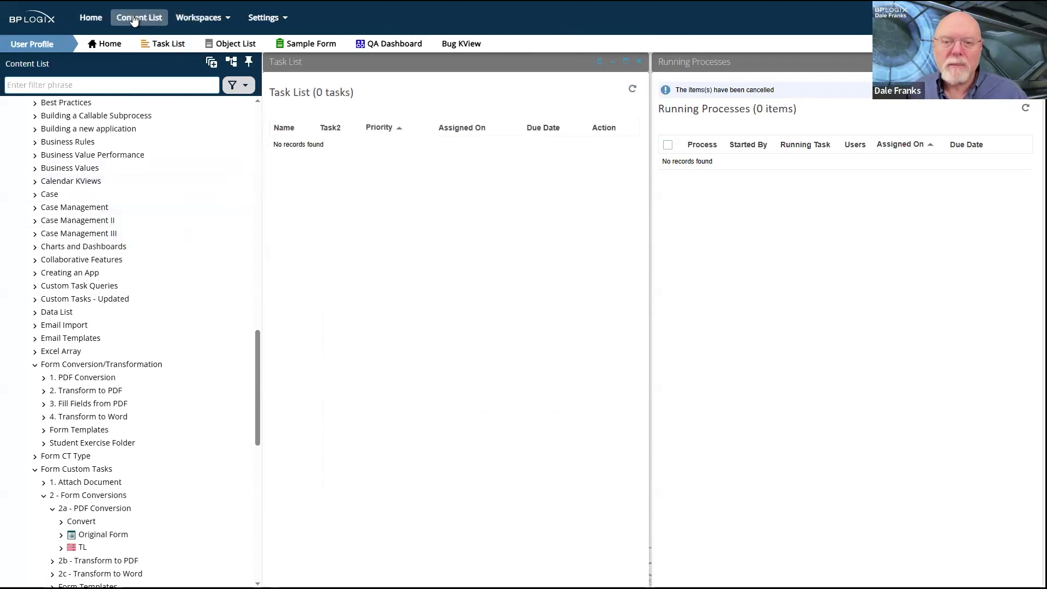
Switch back to the Admin Profile workspace and open the TL timeline with its two activities
{"action": "left_click", "coordinate": [270, 18]}
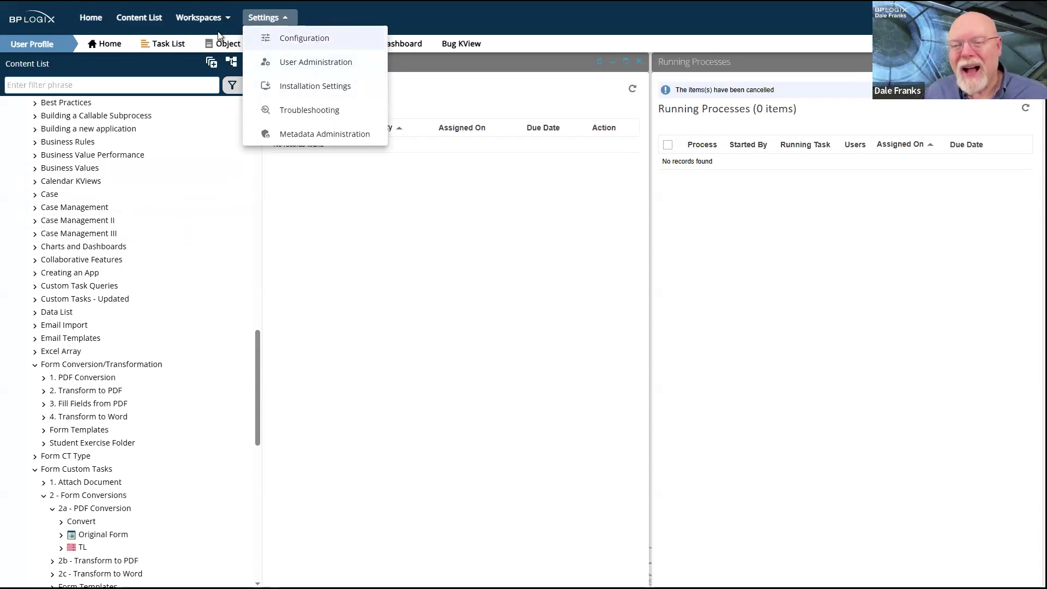
{"action": "left_click", "coordinate": [207, 19]}
{"action": "left_click", "coordinate": [208, 18]}
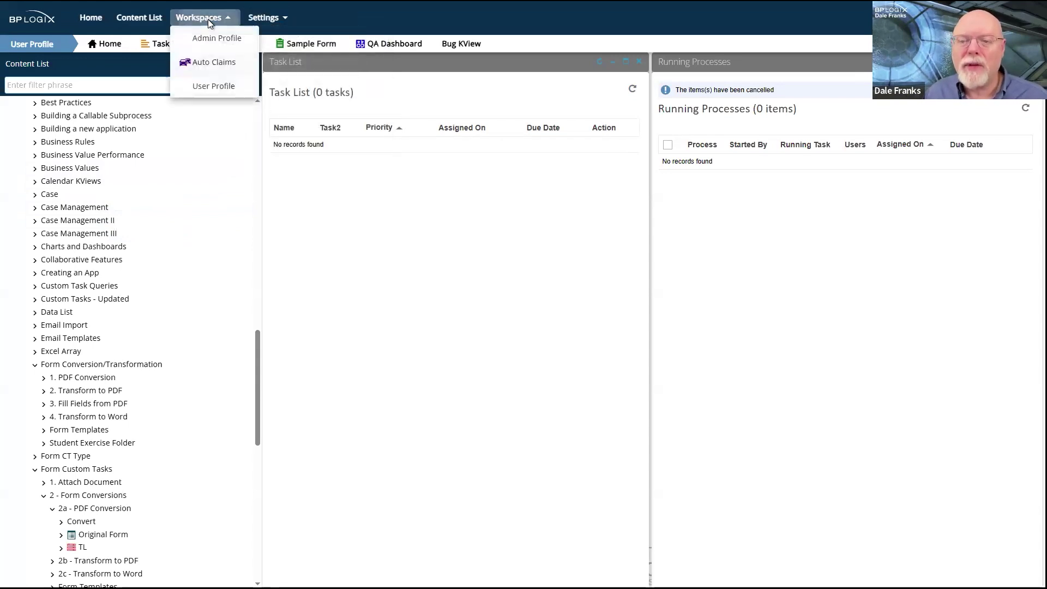
{"action": "left_click", "coordinate": [217, 39]}
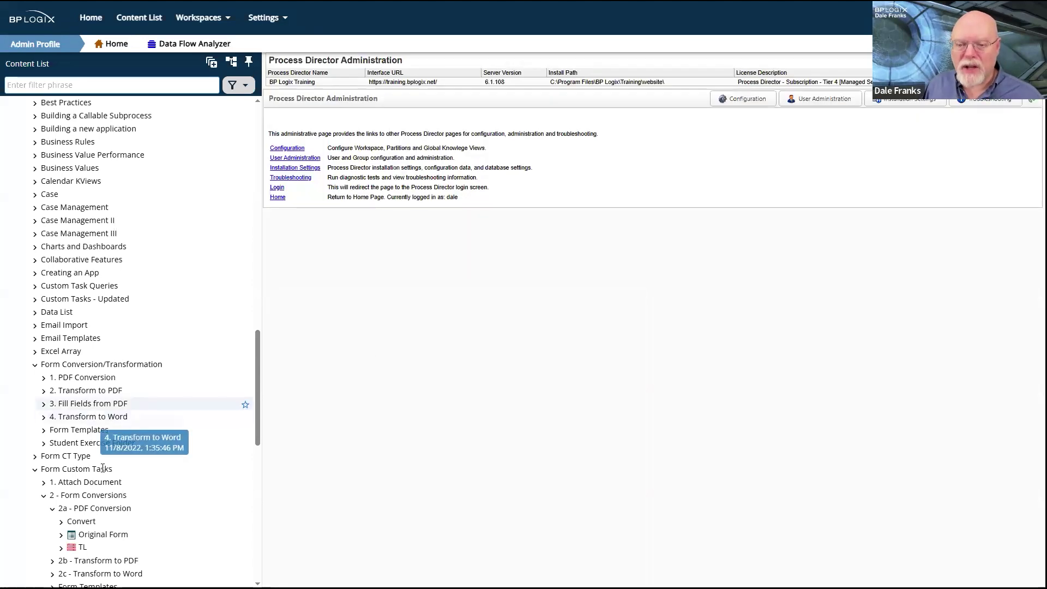
{"action": "left_click", "coordinate": [79, 548]}
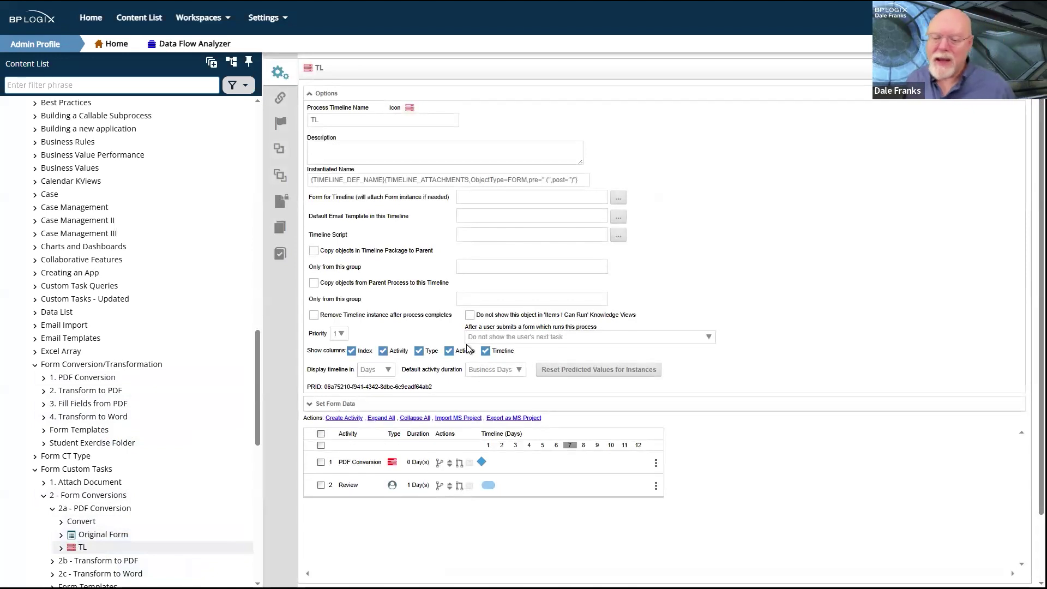
{"action": "scroll", "coordinate": [607, 224], "scroll_direction": "down", "scroll_amount": 2}
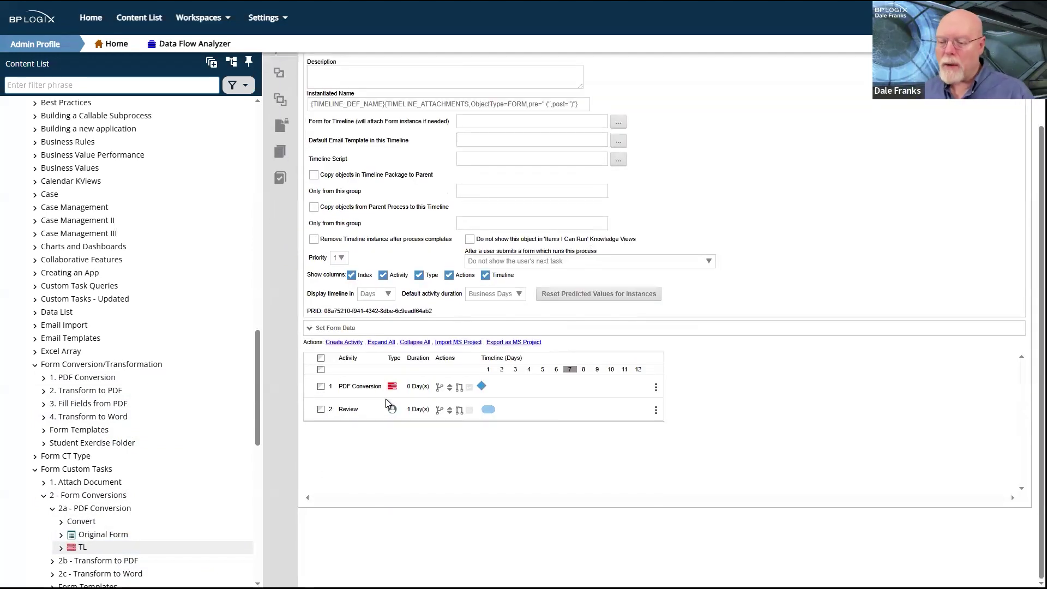
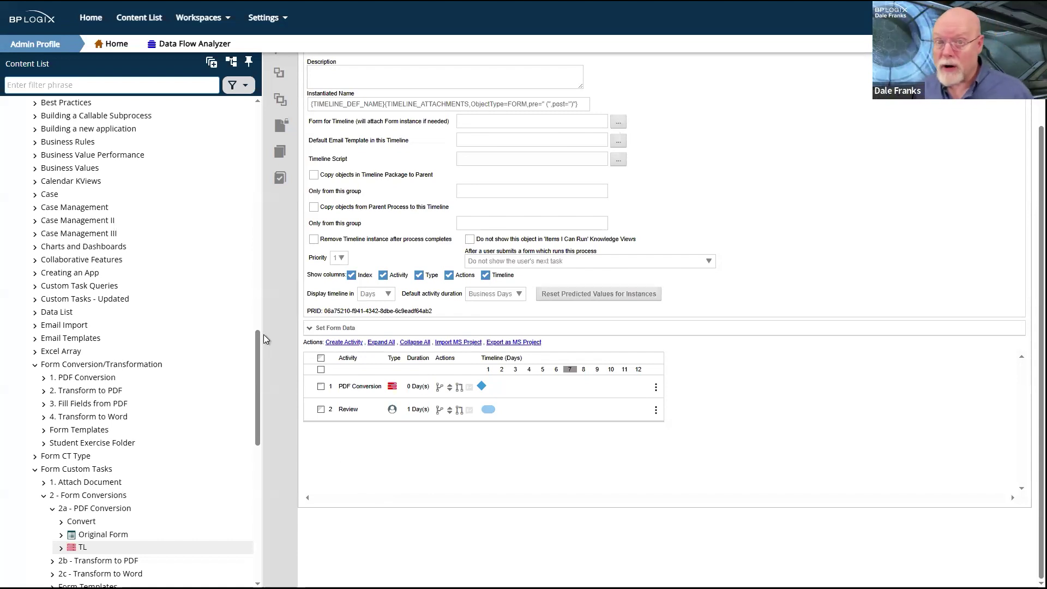
Open CT Webinar TL and delete Activity 1's existing Copy Form Data custom task
{"action": "left_click_drag", "start_coordinate": [258, 351], "coordinate": [273, 377]}
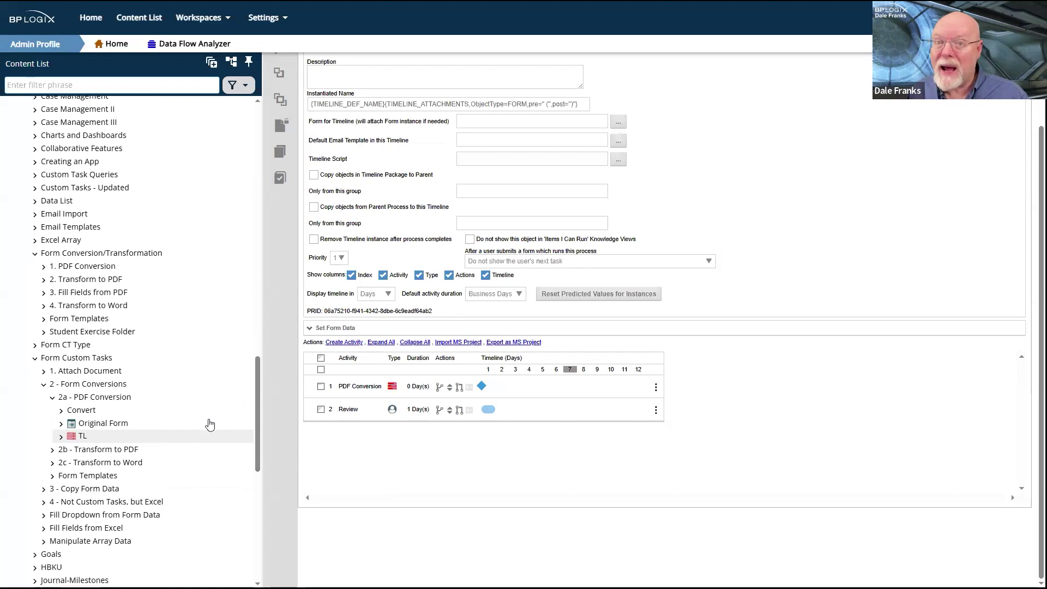
{"action": "scroll", "coordinate": [168, 446], "scroll_direction": "down", "scroll_amount": 10}
{"action": "left_click", "coordinate": [77, 569]}
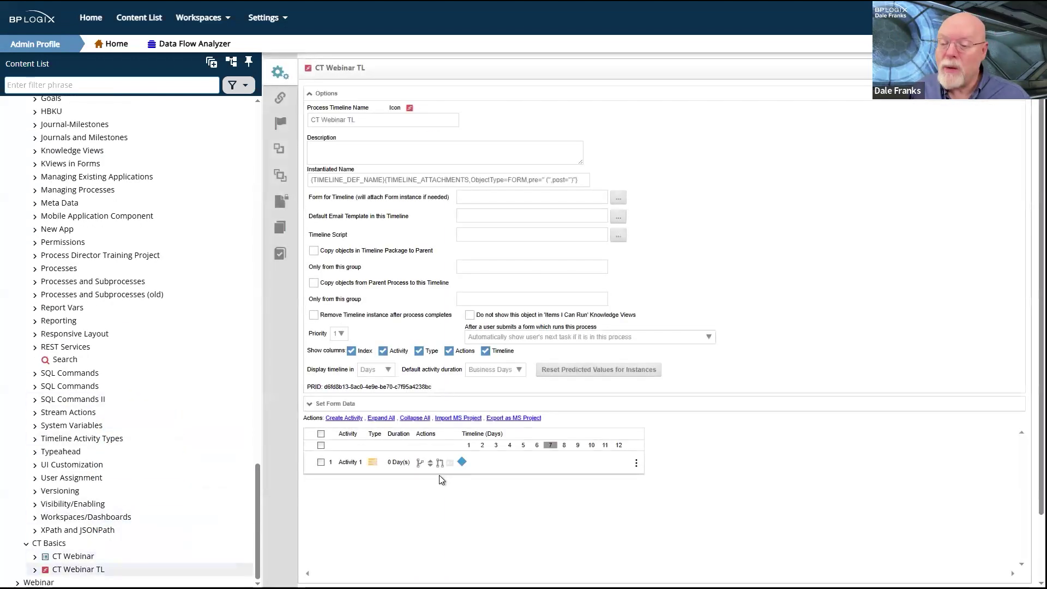
{"action": "left_click", "coordinate": [350, 463]}
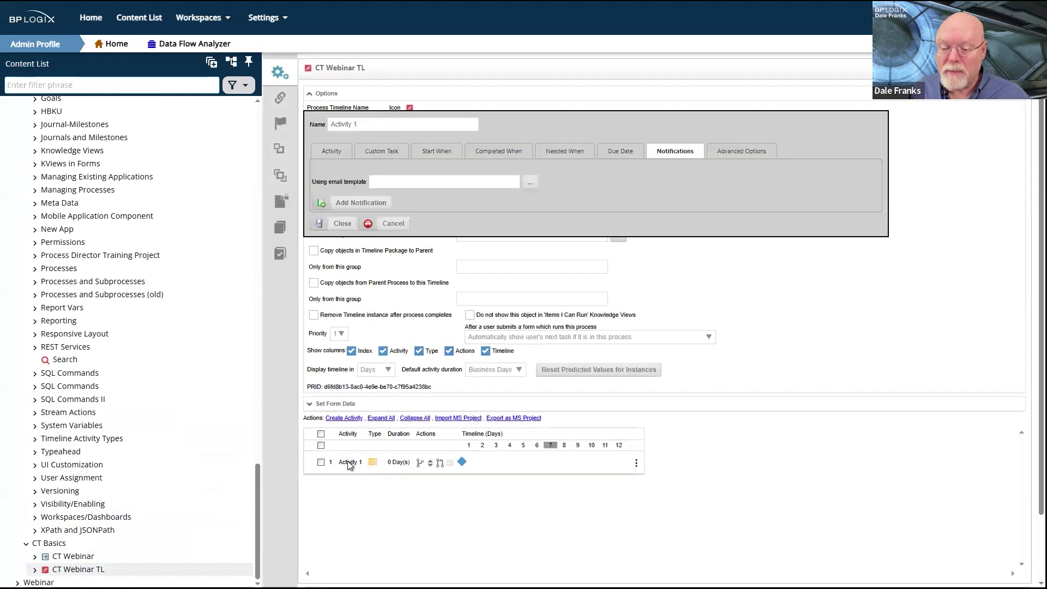
{"action": "left_click", "coordinate": [362, 153]}
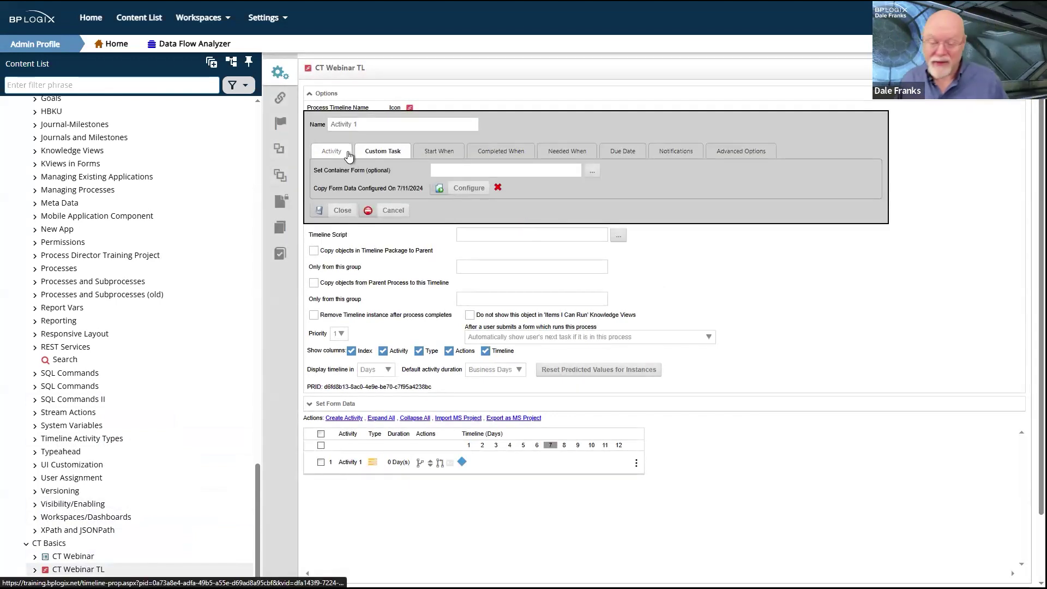
{"action": "left_click", "coordinate": [497, 191]}
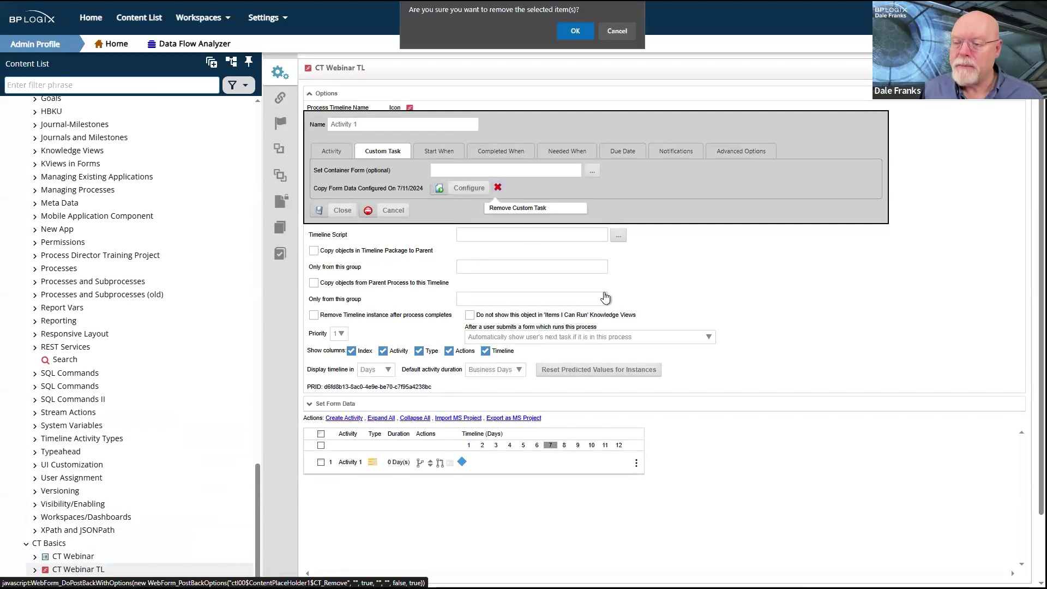
{"action": "left_click", "coordinate": [571, 35]}
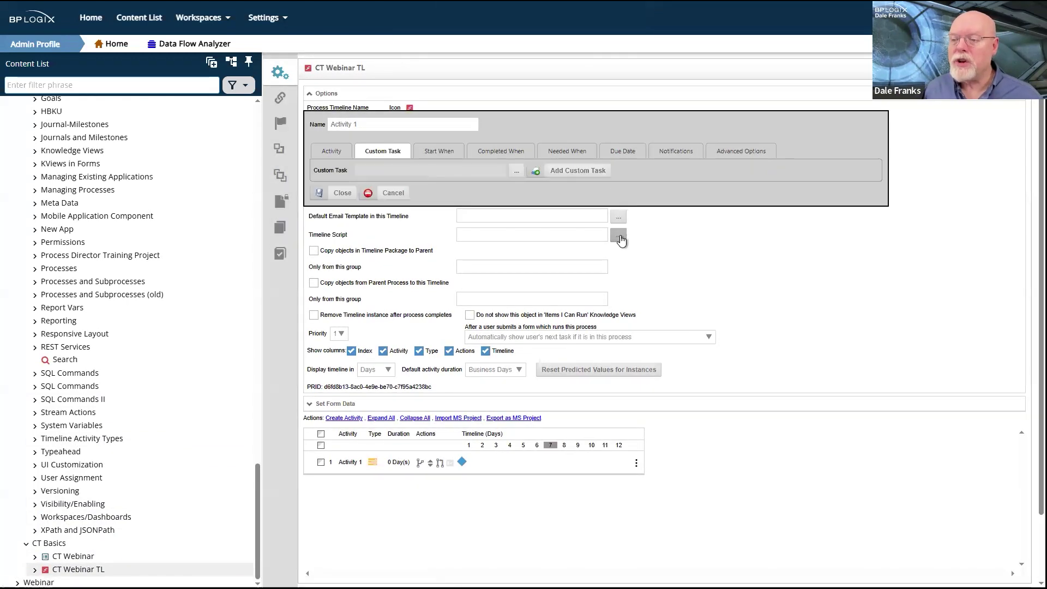
Add Run Process from the Process category as Activity 1's custom task
{"action": "left_click", "coordinate": [514, 173]}
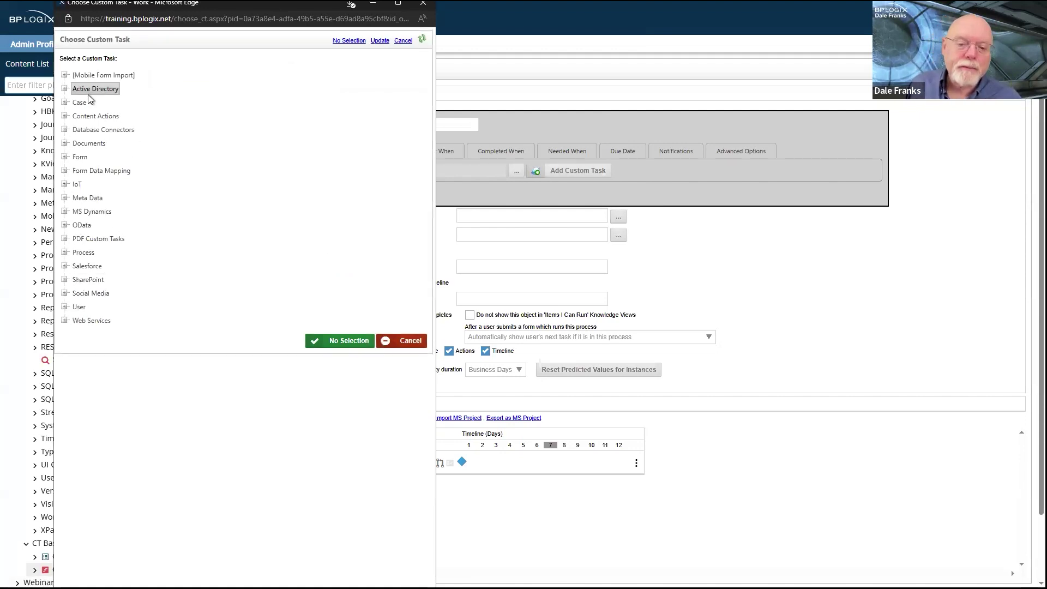
{"action": "left_click", "coordinate": [79, 255]}
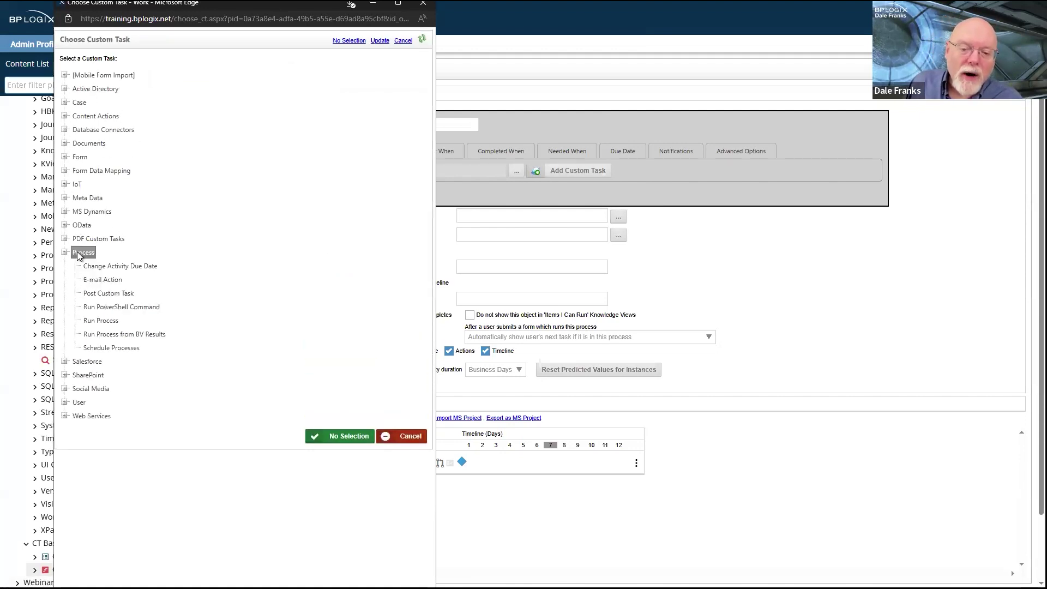
{"action": "left_click", "coordinate": [90, 320]}
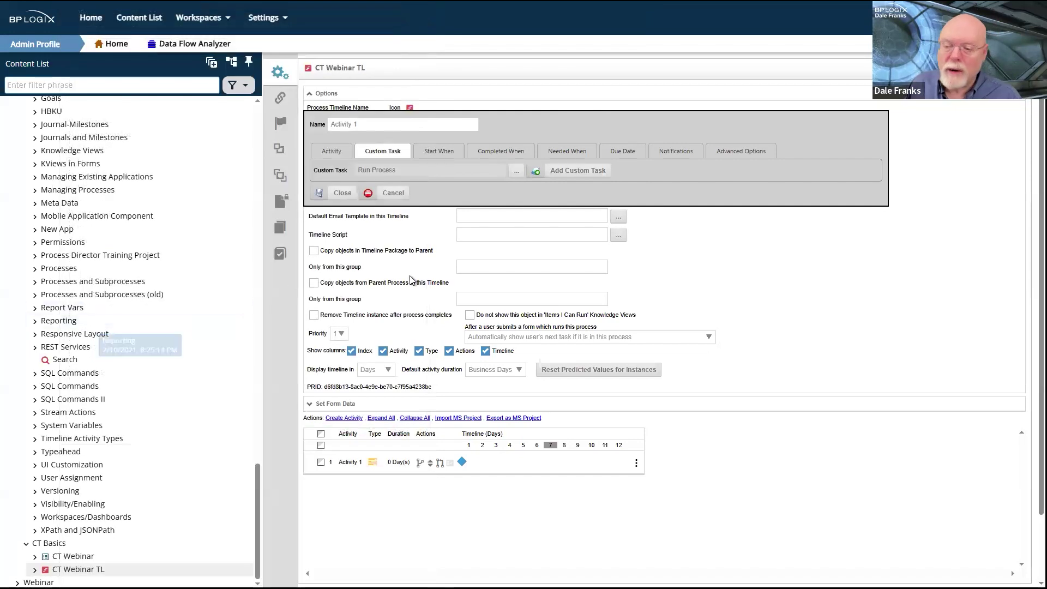
{"action": "left_click", "coordinate": [572, 182]}
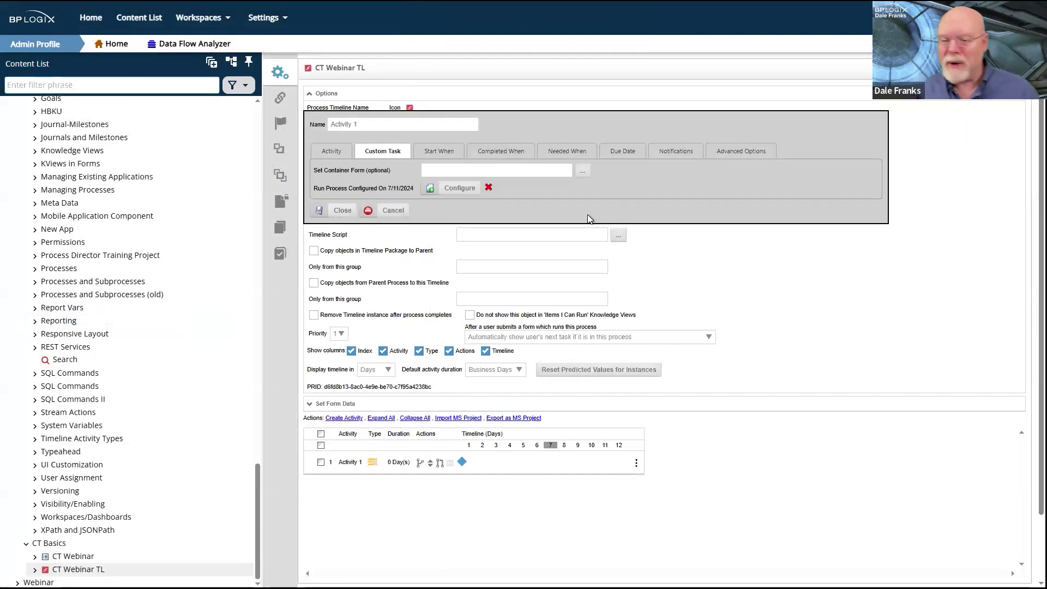
Set CT Webinar as Activity 1's container form and review the Run Process configuration
{"action": "left_click", "coordinate": [579, 171]}
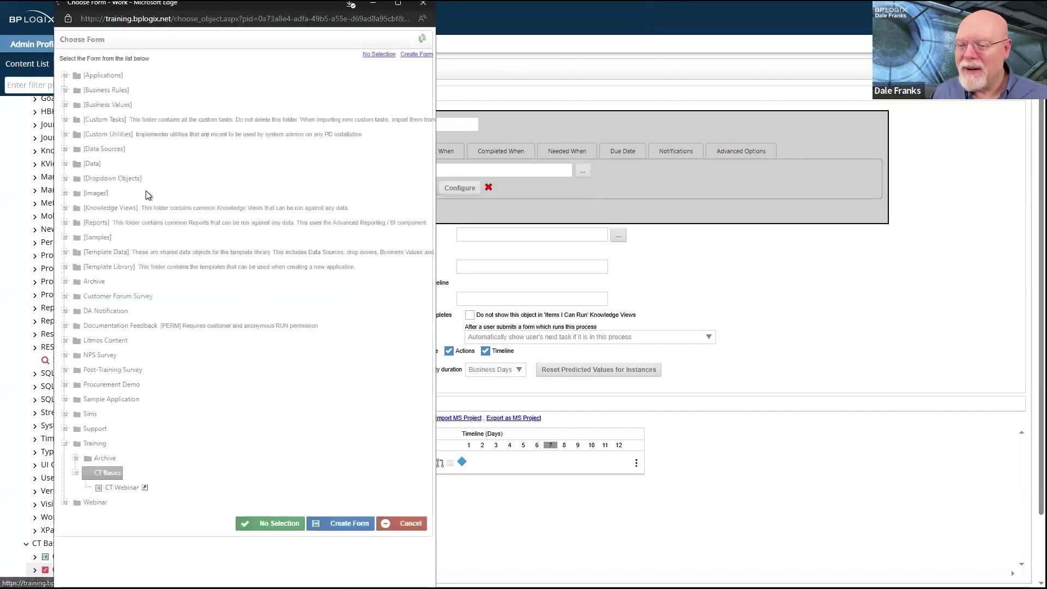
{"action": "left_click", "coordinate": [121, 487]}
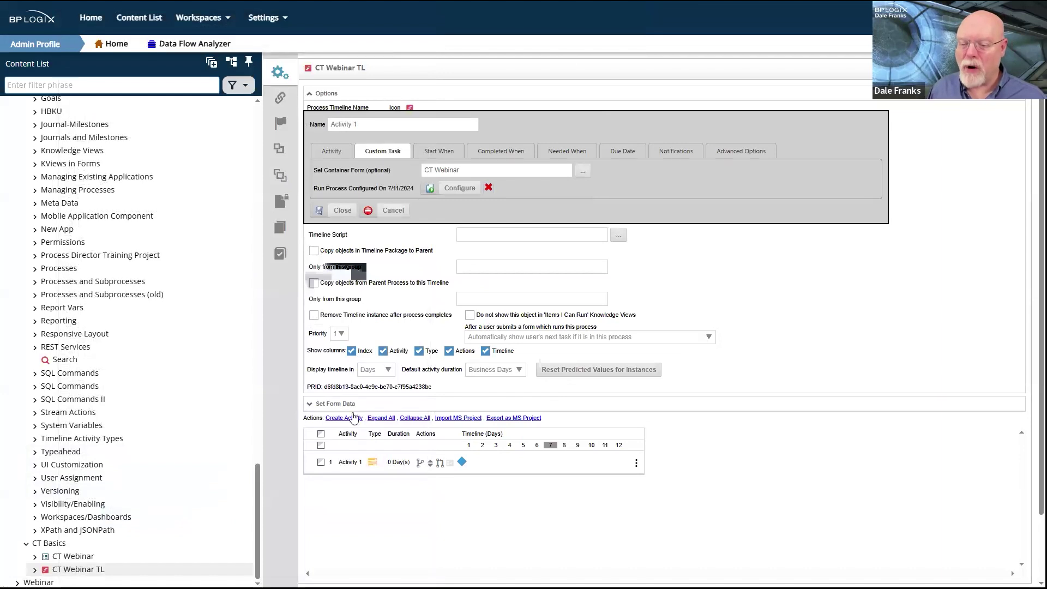
{"action": "left_click", "coordinate": [457, 185]}
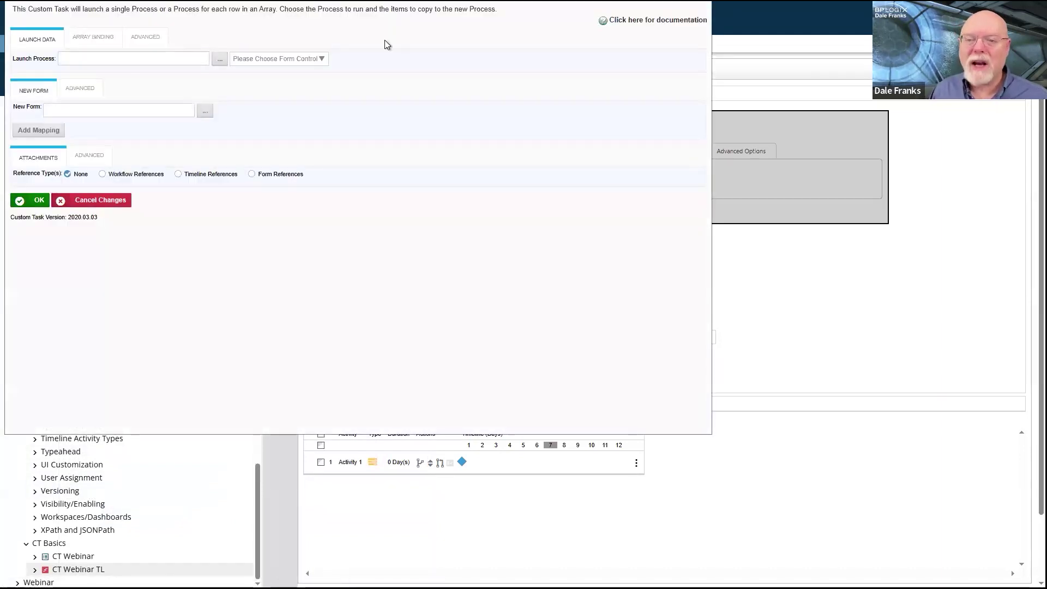
{"action": "left_click", "coordinate": [820, 39]}
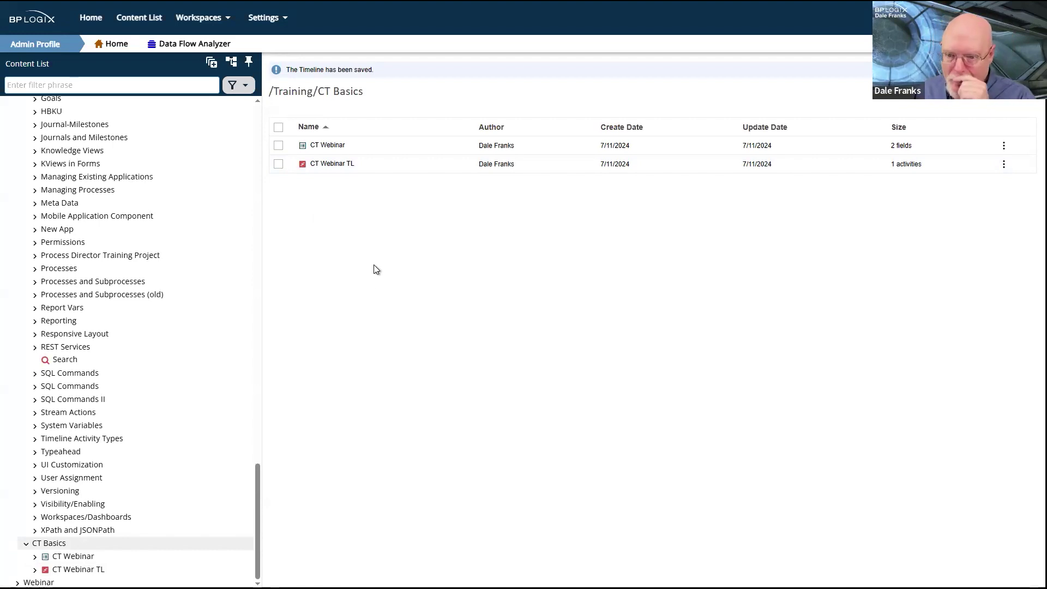
Show the Create menu's object types for the CT Basics folder
{"action": "left_click", "coordinate": [1014, 92]}
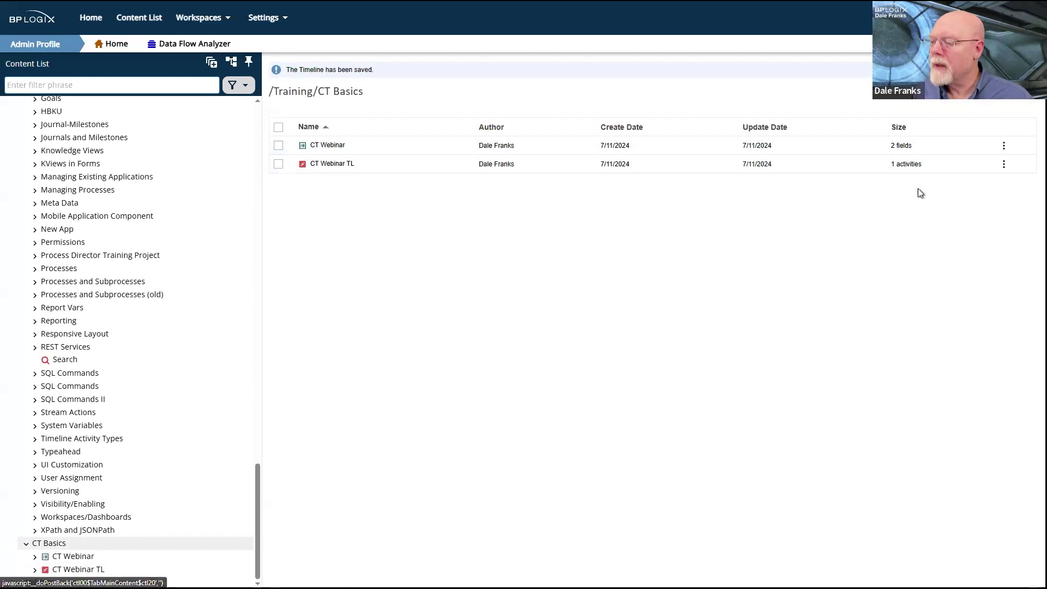
{"action": "mouse_move", "coordinate": [1014, 91]}
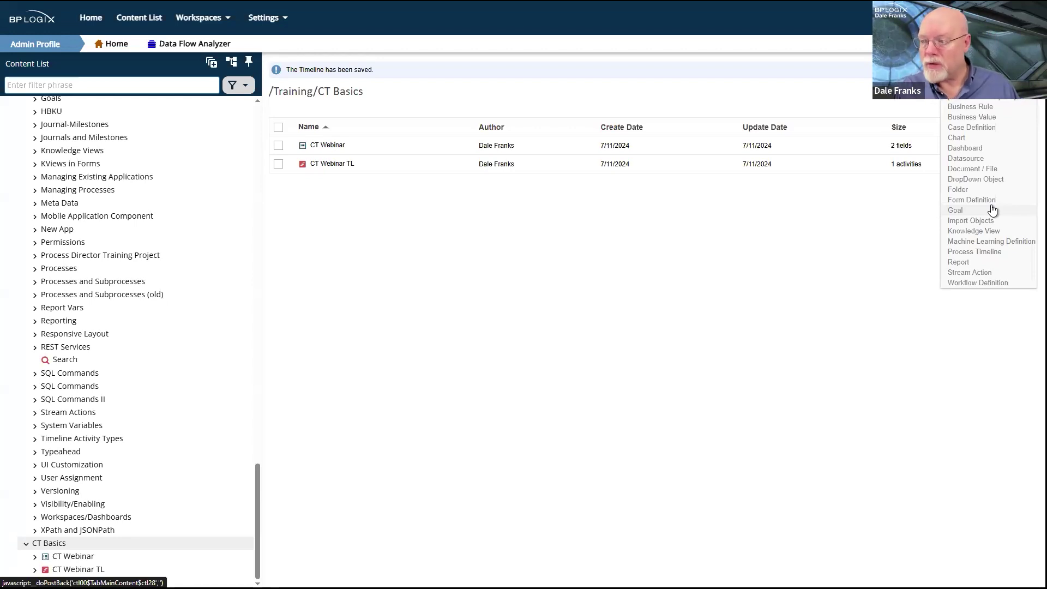
Create a Process Timeline named 'Convert to PDF' from the Create menu
{"action": "left_click", "coordinate": [987, 251]}
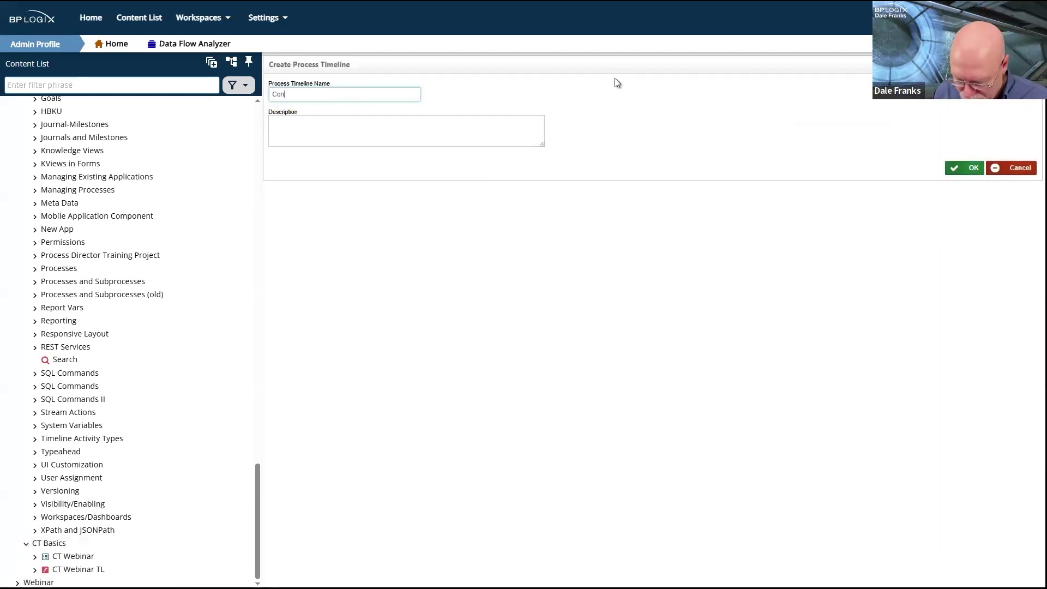
{"action": "type", "text": "t to PDF"}
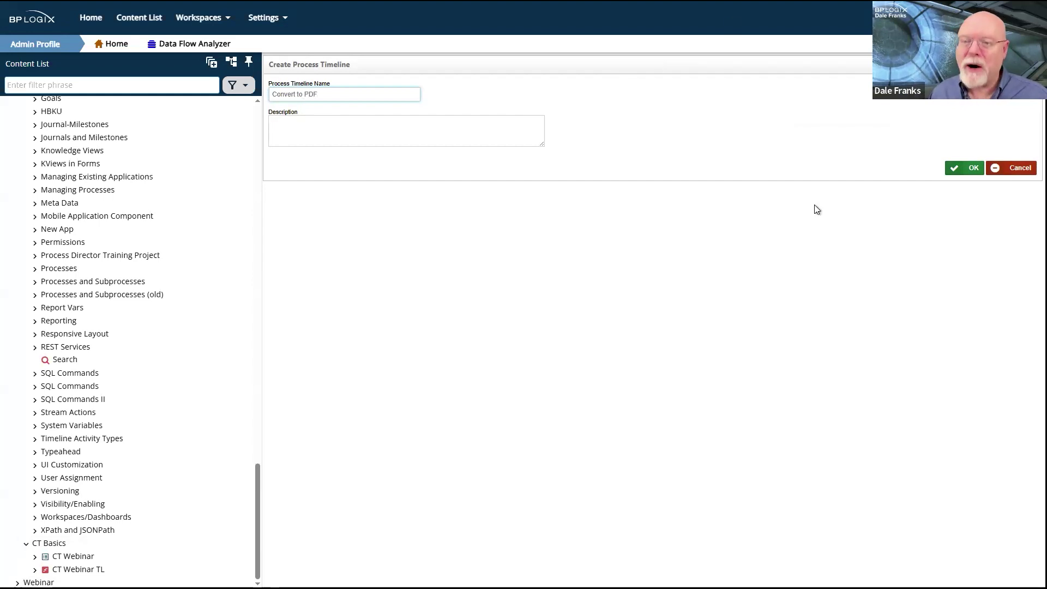
{"action": "left_click", "coordinate": [969, 169]}
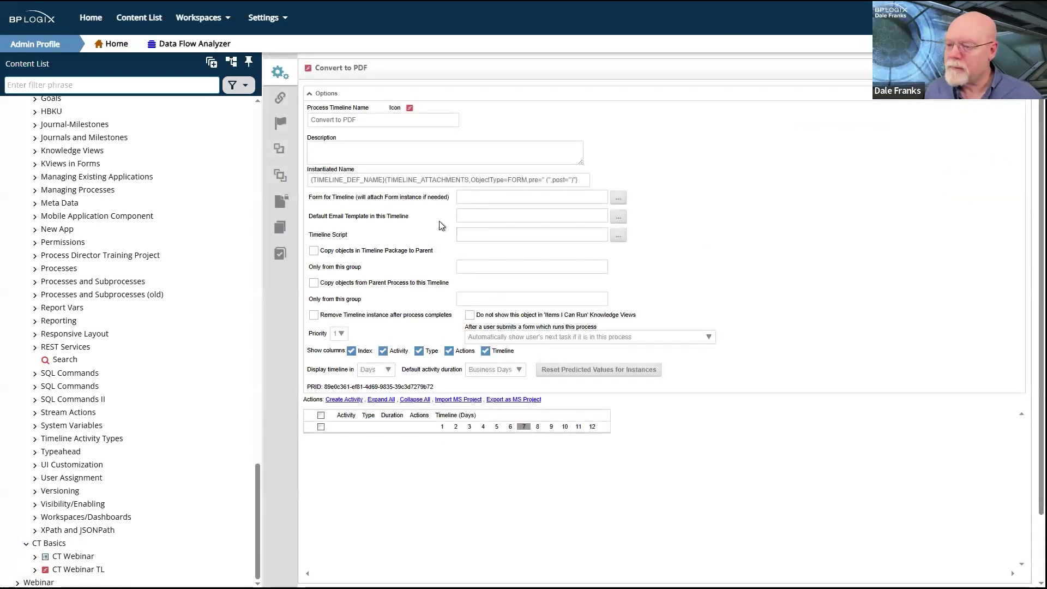
Use CT Webinar as the timeline's form and create Activity 1
{"action": "left_click", "coordinate": [617, 198]}
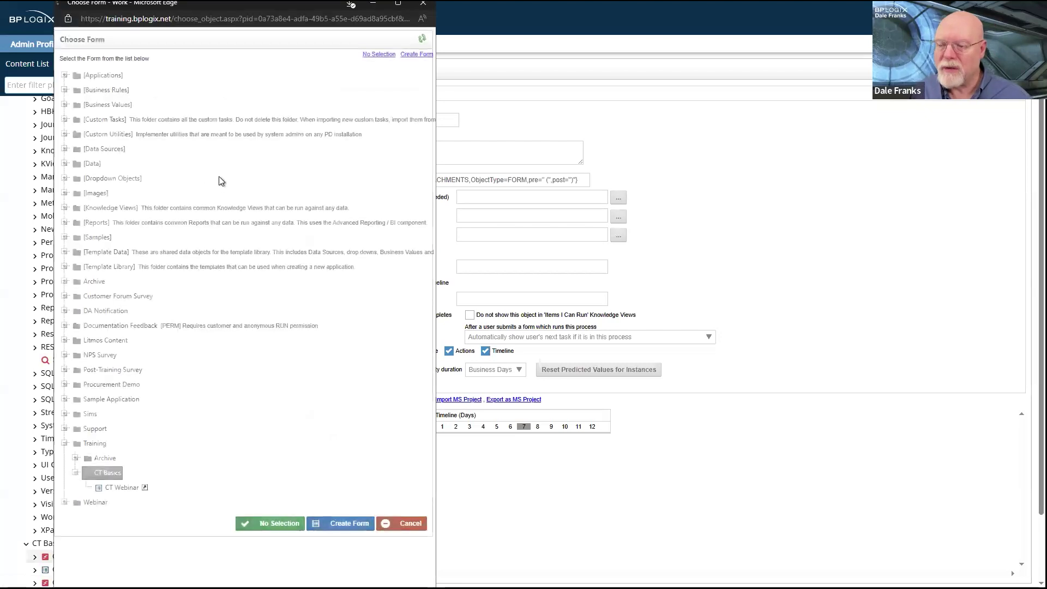
{"action": "left_click", "coordinate": [120, 487]}
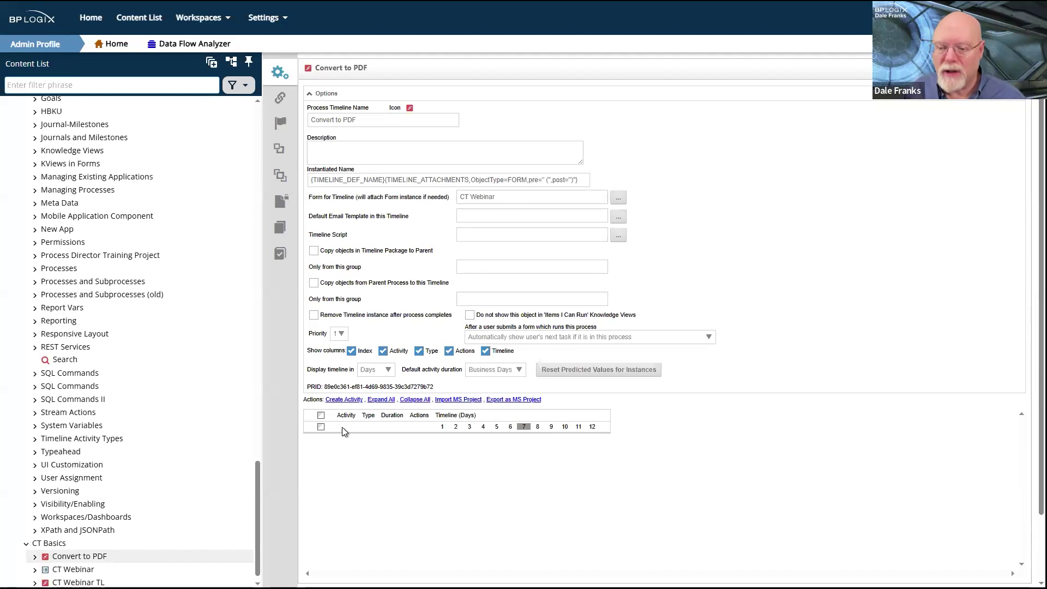
{"action": "left_click", "coordinate": [344, 399]}
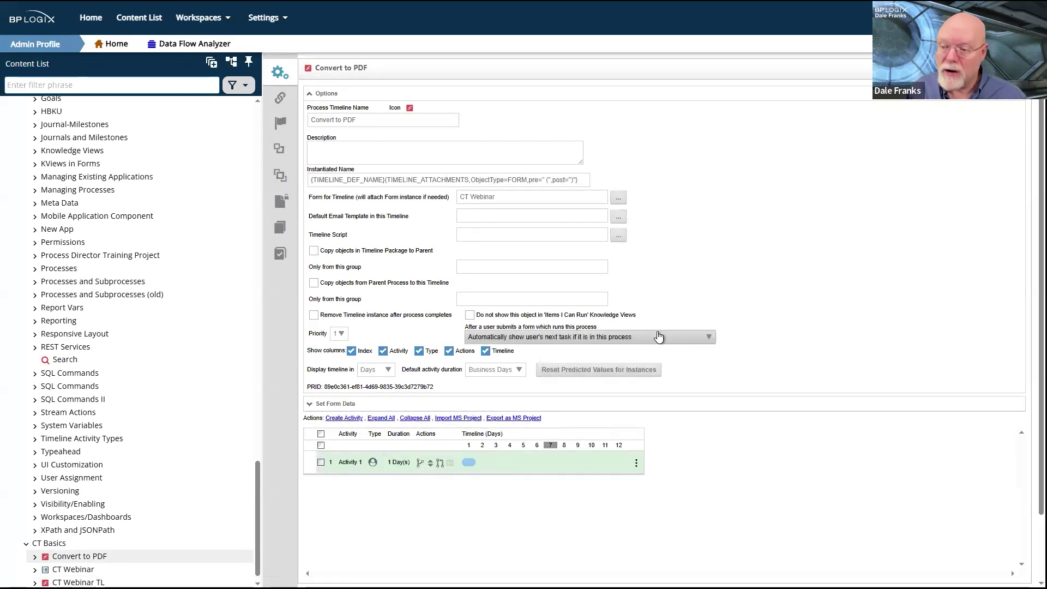
Make Activity 1 a custom task activity running Convert to PDF from PDF Custom Tasks
{"action": "left_click", "coordinate": [348, 462]}
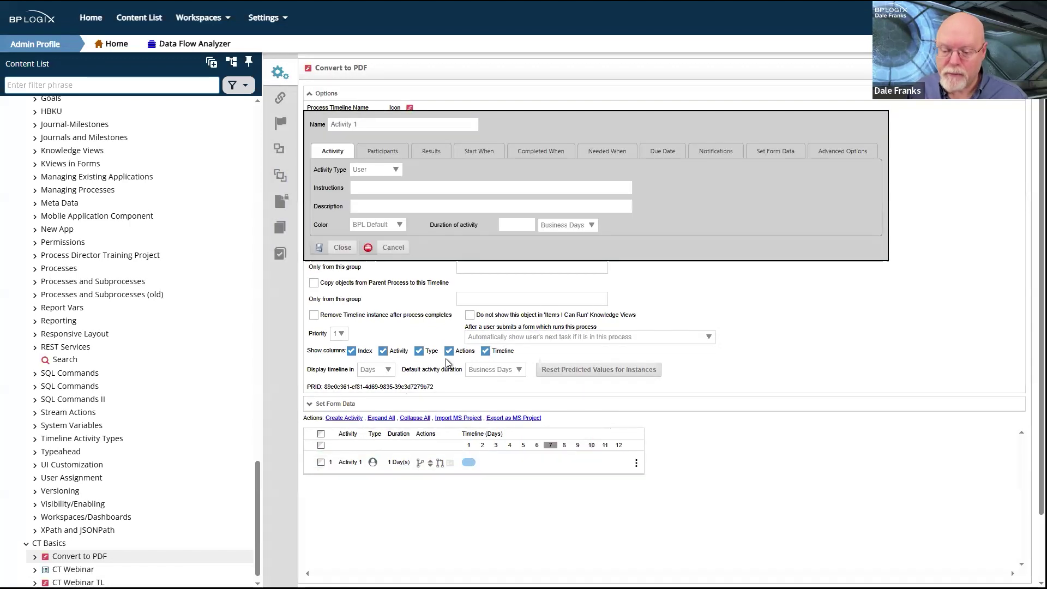
{"action": "left_click", "coordinate": [394, 169]}
{"action": "left_click", "coordinate": [383, 218]}
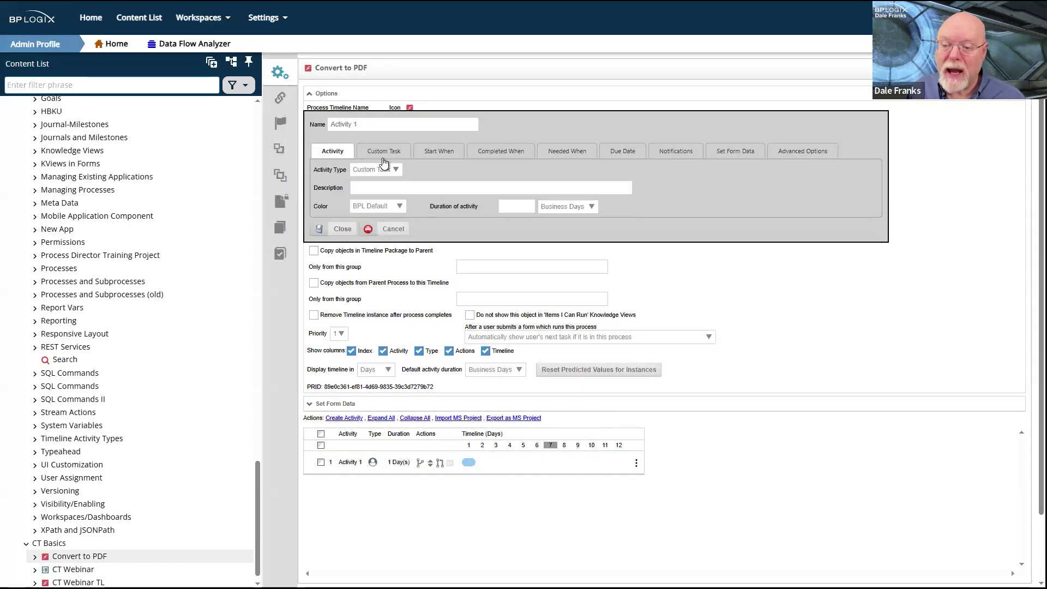
{"action": "left_click", "coordinate": [390, 153]}
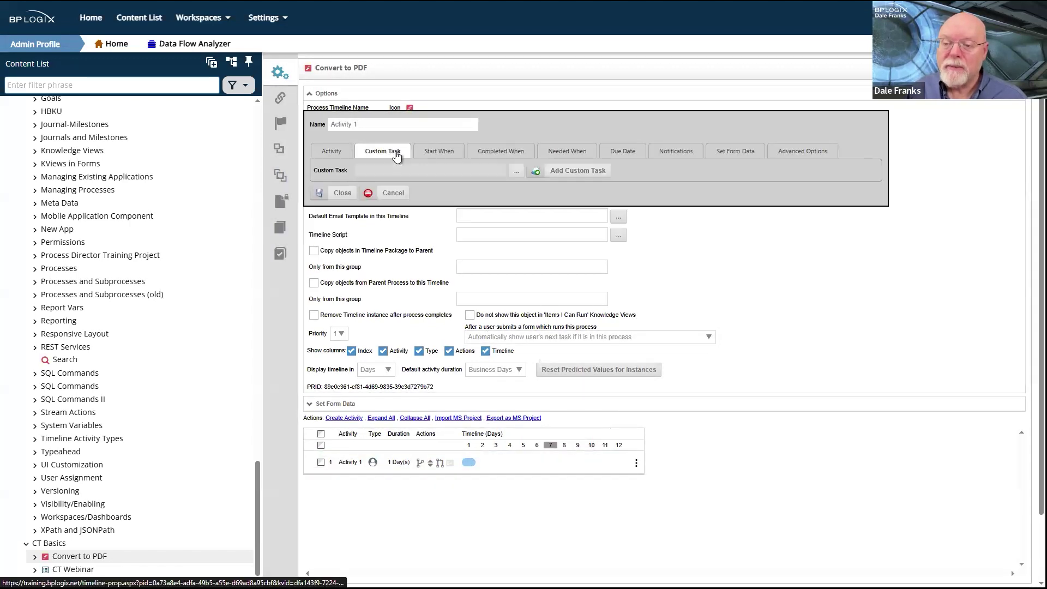
{"action": "left_click", "coordinate": [516, 170]}
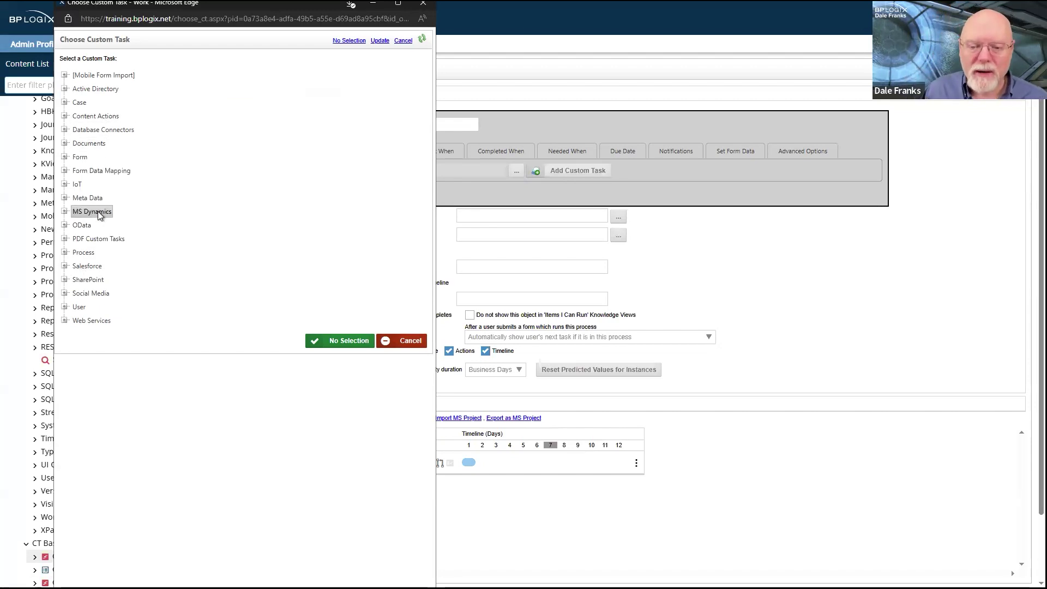
{"action": "left_click", "coordinate": [101, 239]}
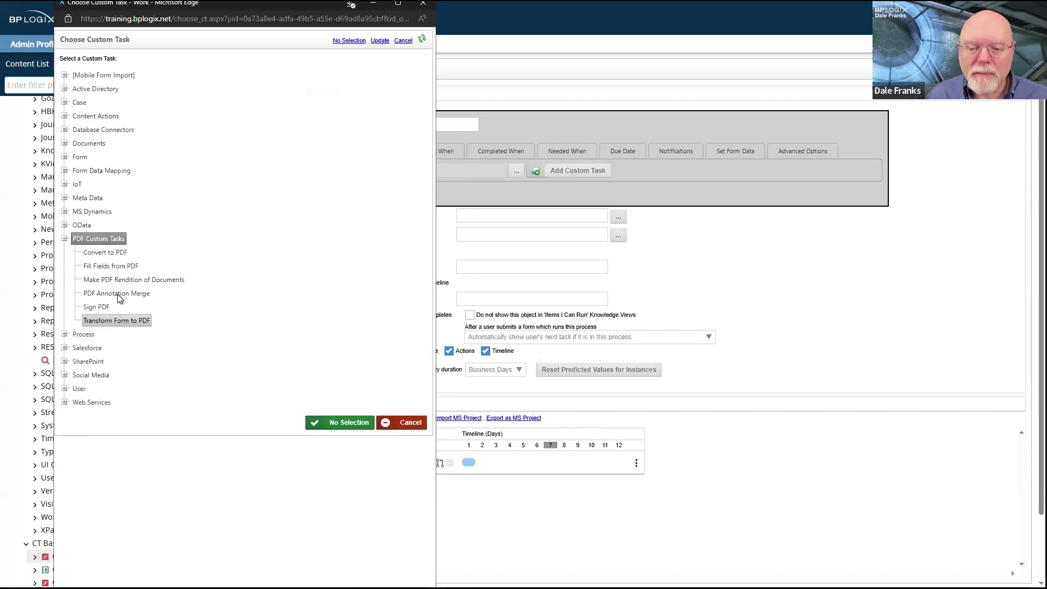
{"action": "double_click", "coordinate": [114, 254]}
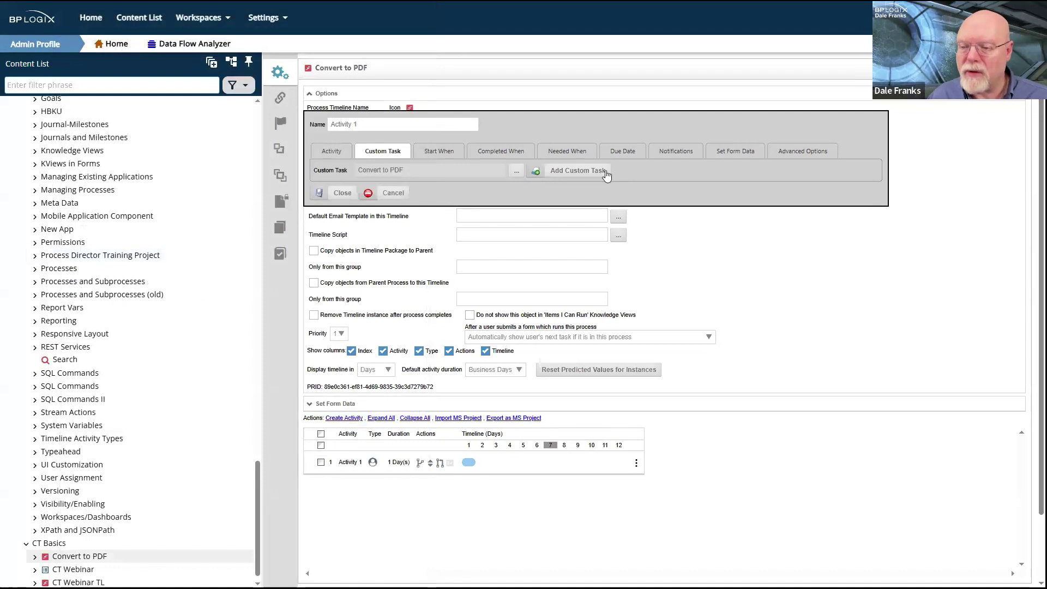
{"action": "left_click", "coordinate": [578, 170]}
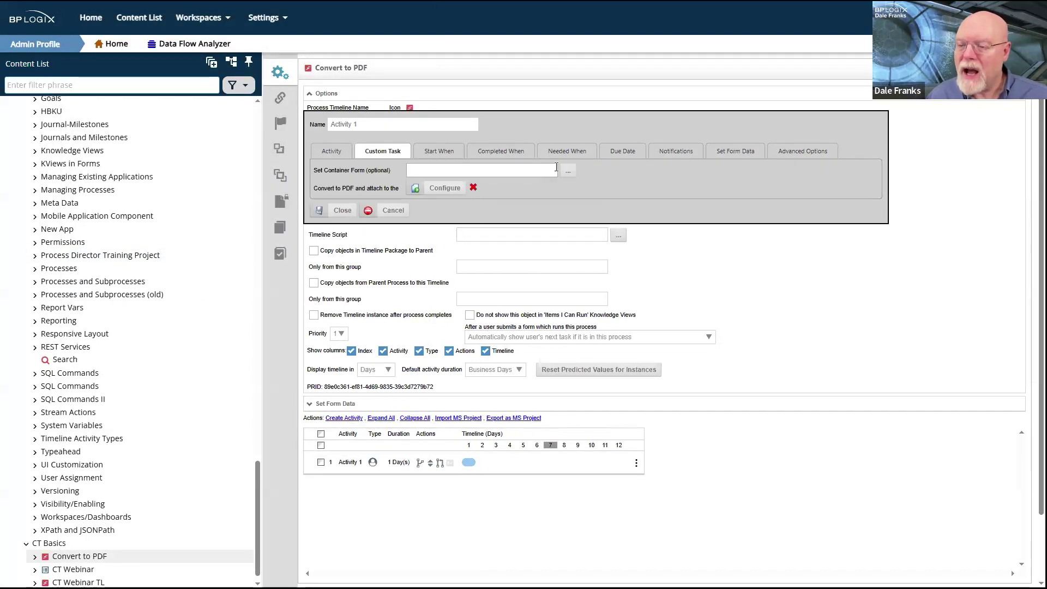
Set CT Webinar as container form and include Process References in the PDF conversion
{"action": "left_click", "coordinate": [568, 172]}
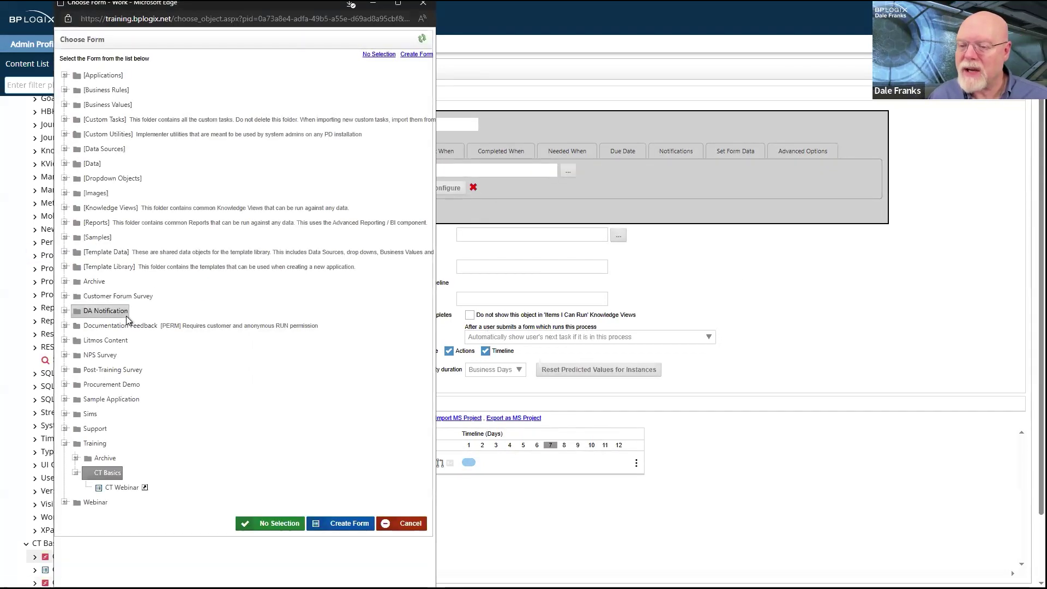
{"action": "left_click", "coordinate": [122, 487]}
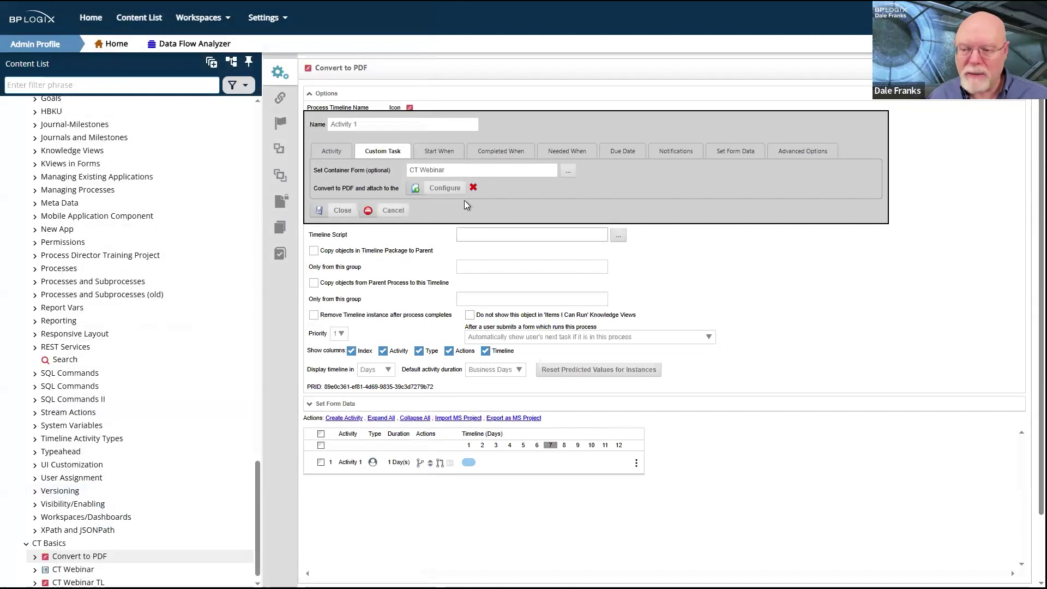
{"action": "left_click", "coordinate": [435, 191]}
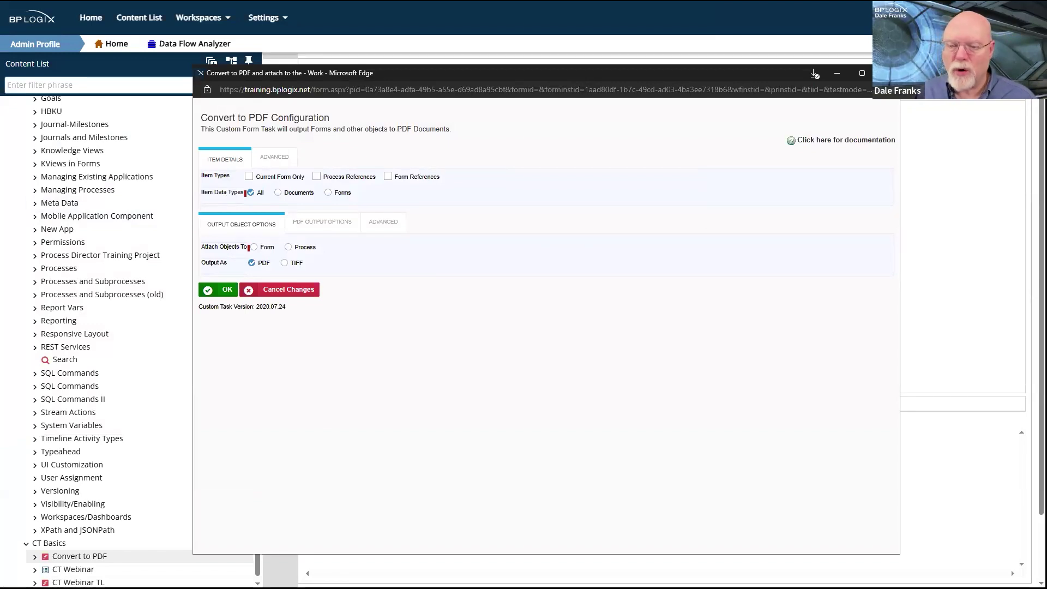
{"action": "left_click", "coordinate": [320, 178]}
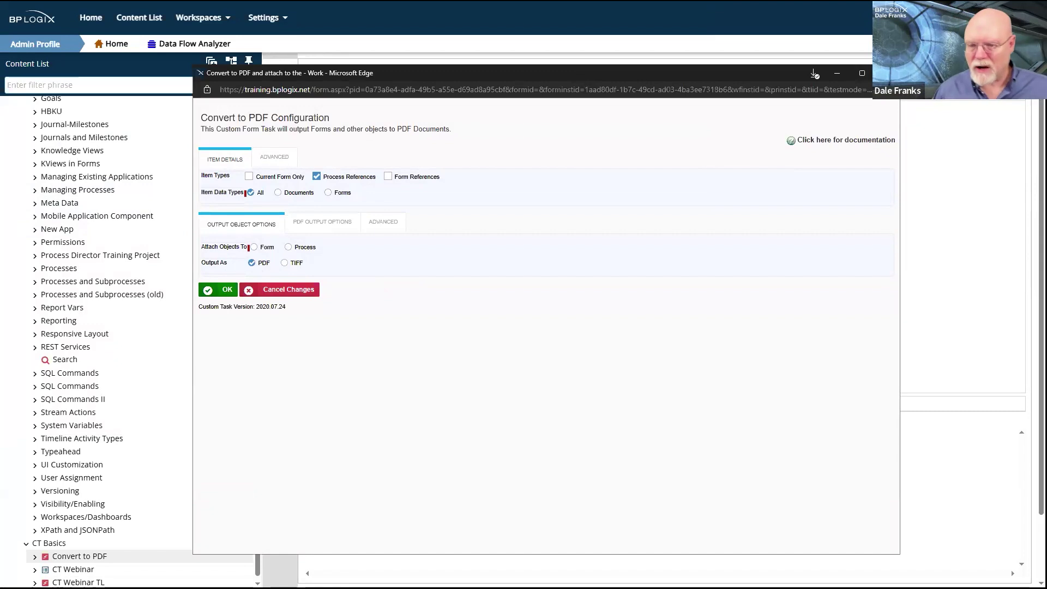
{"action": "key", "text": "alt+F4"}
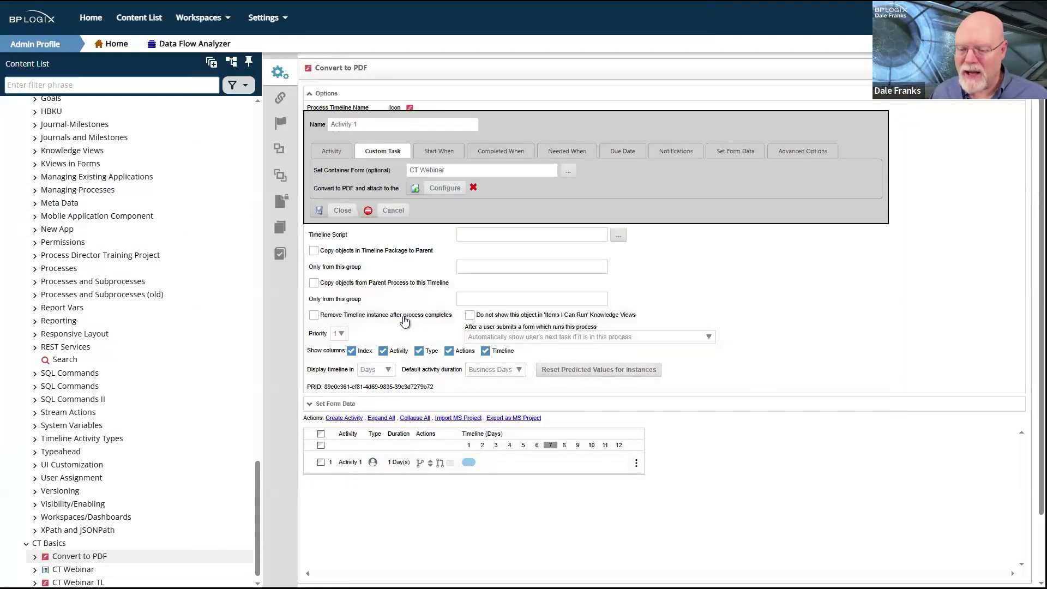
Rename the activity to 'Convert' and save the Convert to PDF timeline
{"action": "triple_click", "coordinate": [388, 124]}
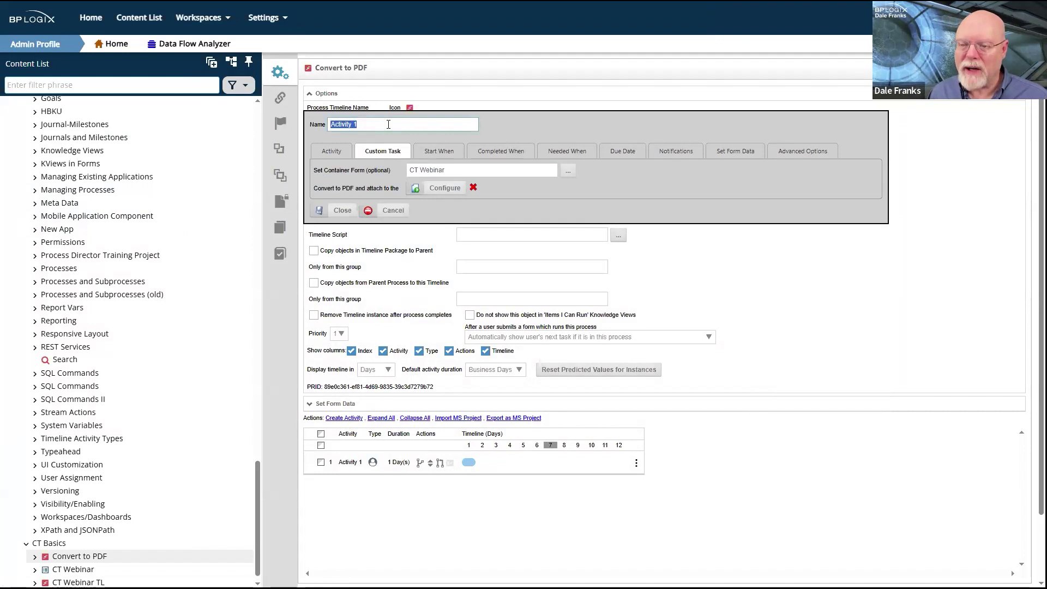
{"action": "type", "text": "Convert"}
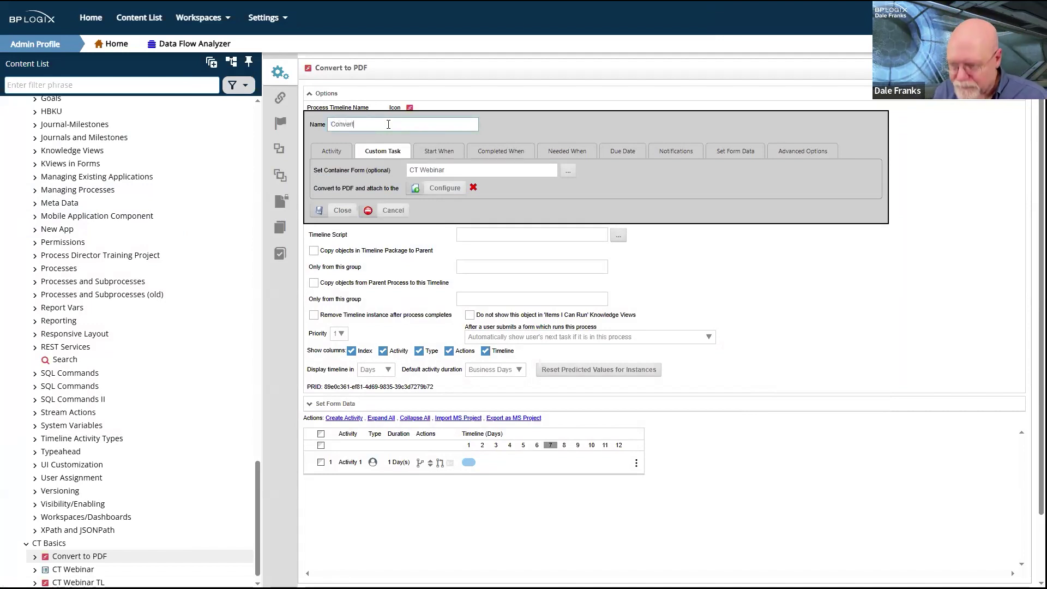
{"action": "left_click", "coordinate": [342, 209]}
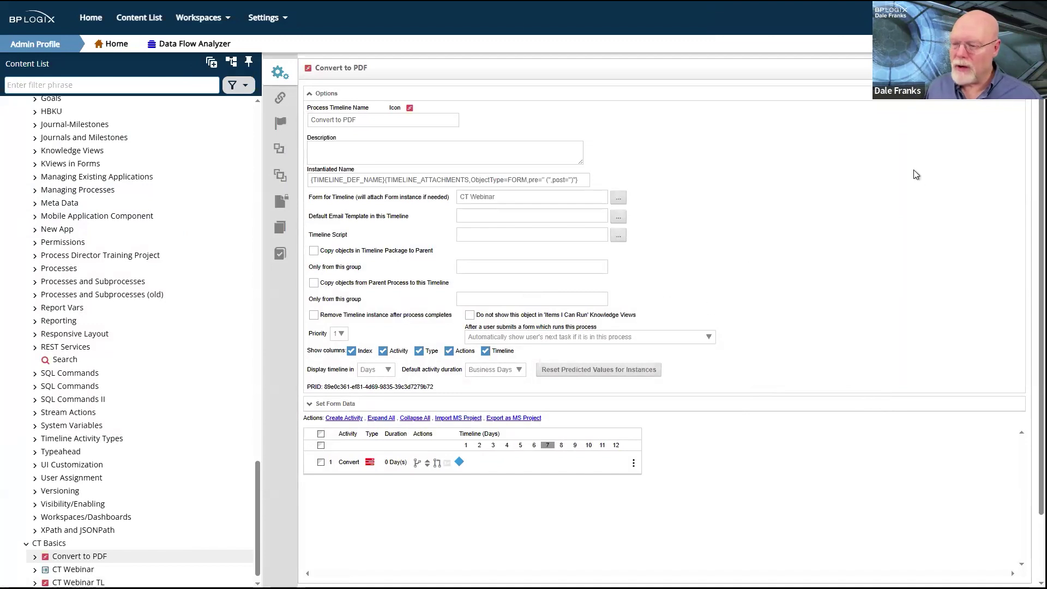
{"action": "left_click", "coordinate": [968, 99]}
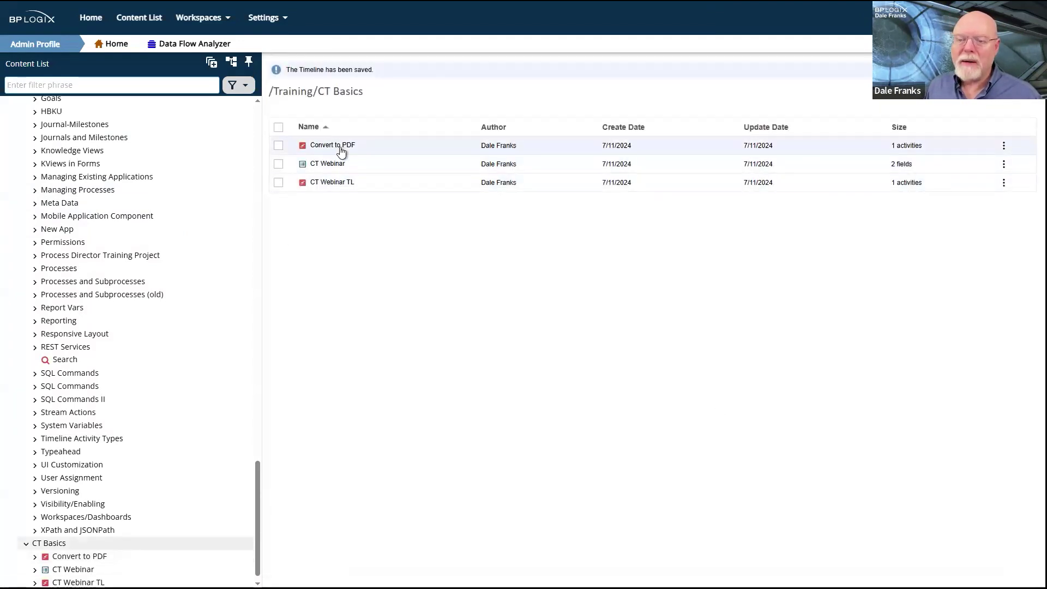
Return to the CT Basics list and open the CT Webinar TL timeline
{"action": "left_click", "coordinate": [339, 145]}
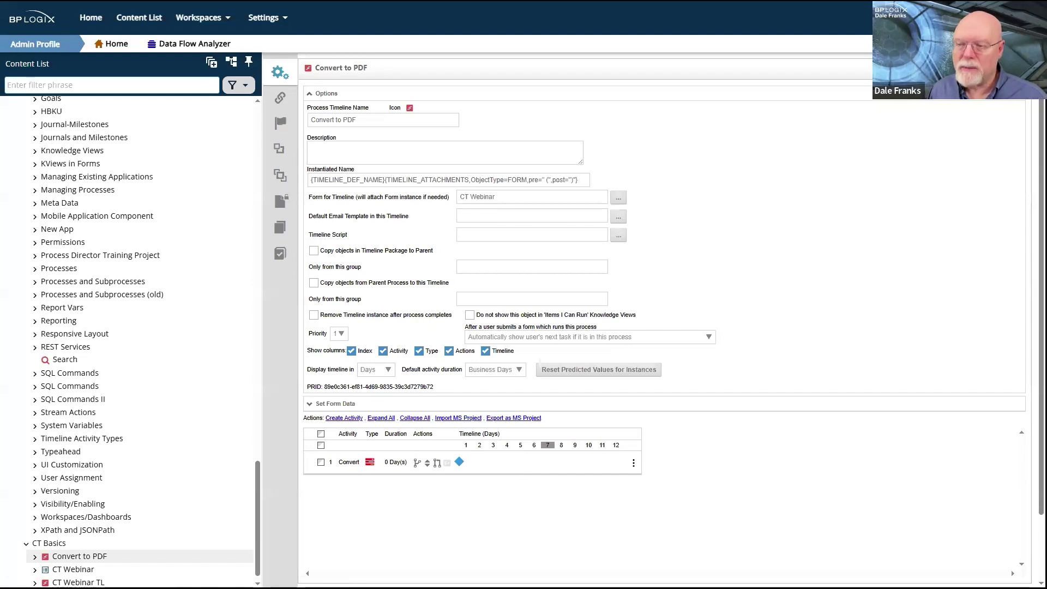
{"action": "left_click", "coordinate": [823, 176]}
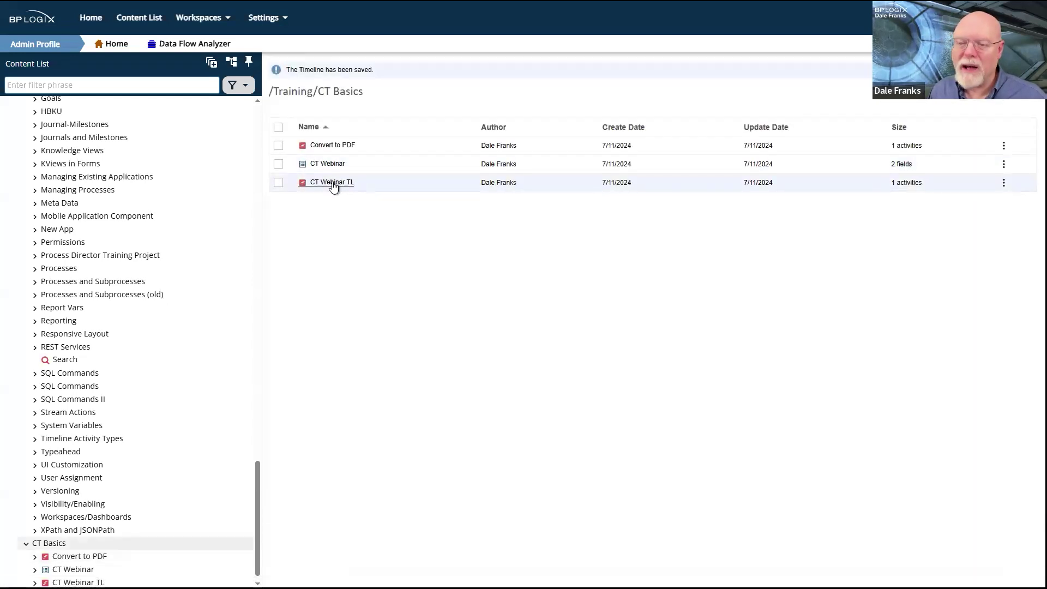
{"action": "left_click", "coordinate": [332, 183]}
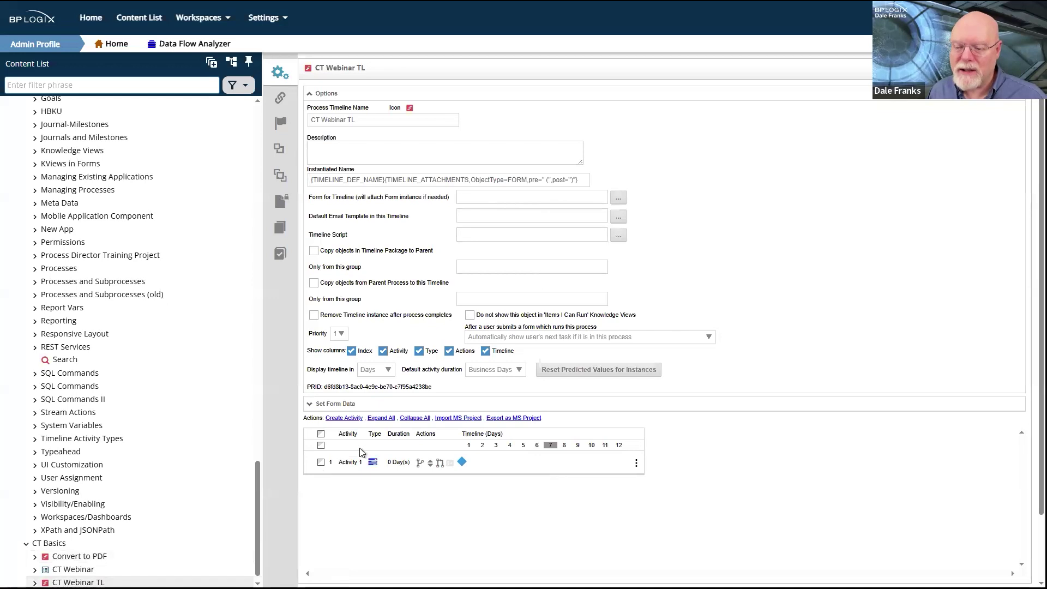
Configure Activity 1's Run Process task to launch Training > CT Basics > Convert to PDF
{"action": "double_click", "coordinate": [353, 463]}
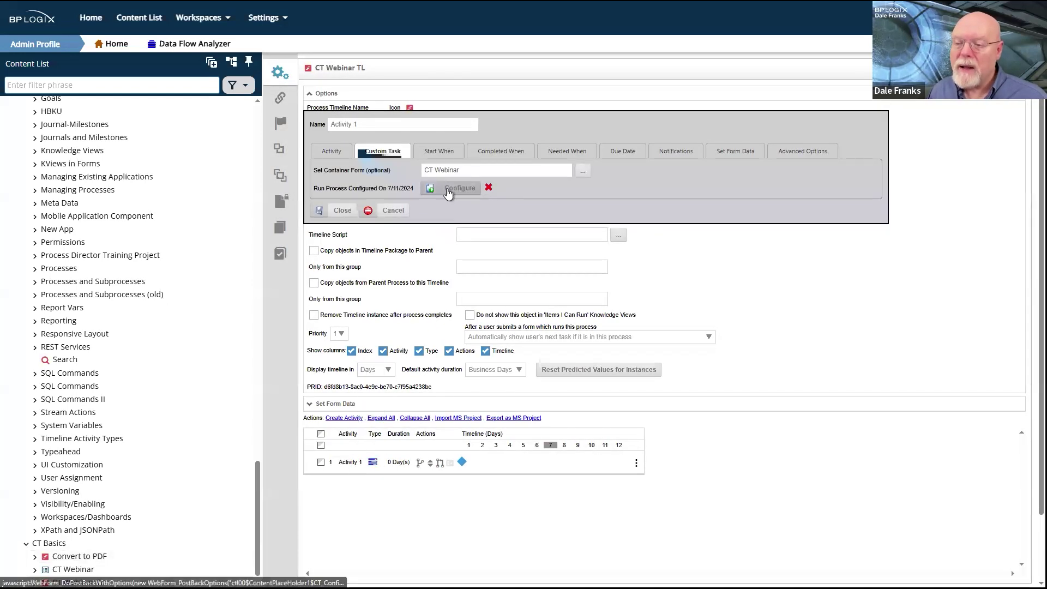
{"action": "left_click", "coordinate": [459, 188]}
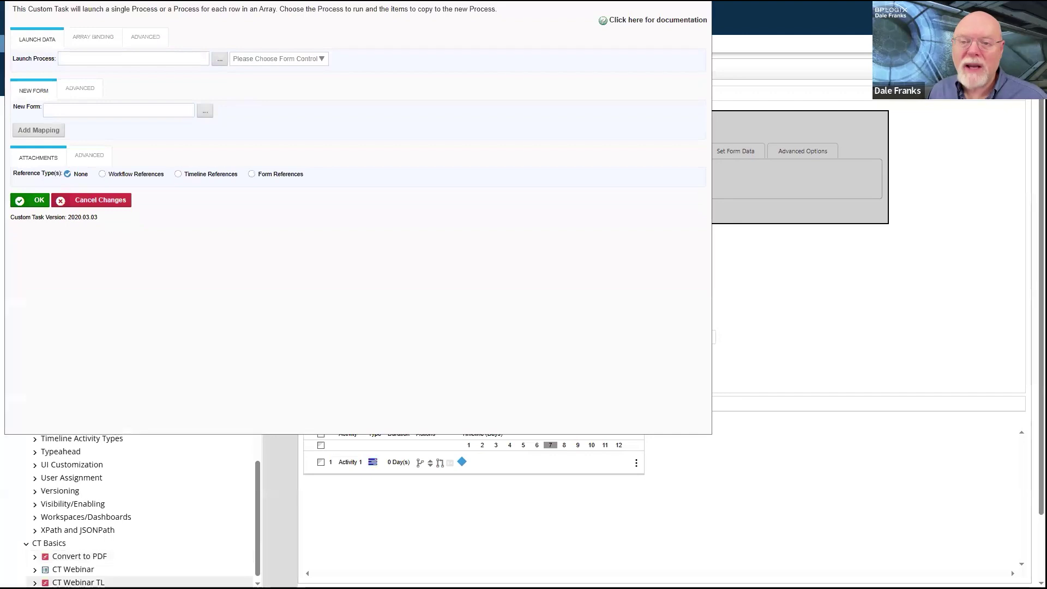
{"action": "left_click", "coordinate": [395, 147]}
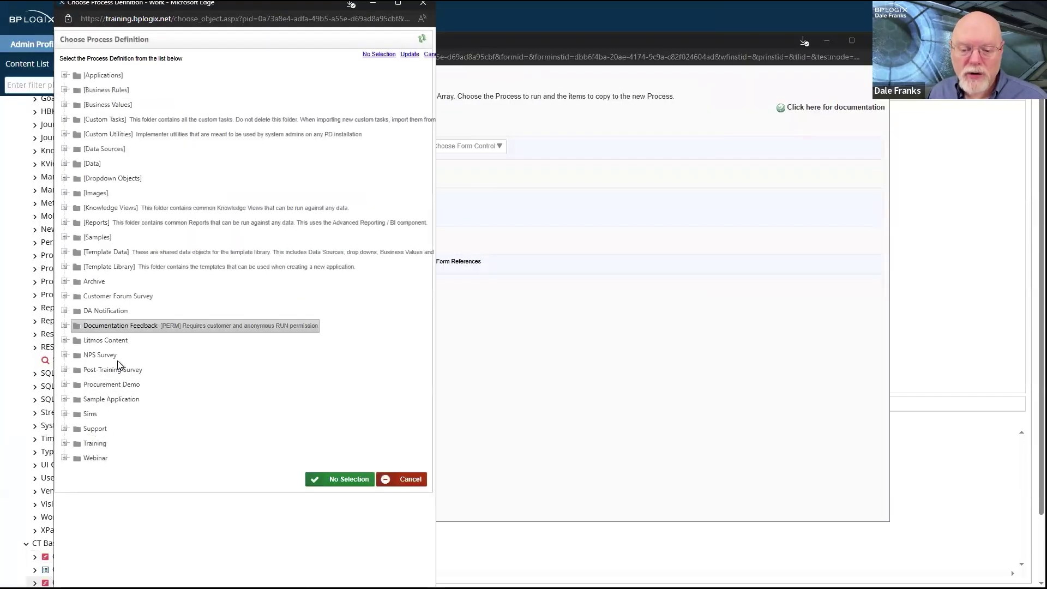
{"action": "left_click", "coordinate": [104, 462]}
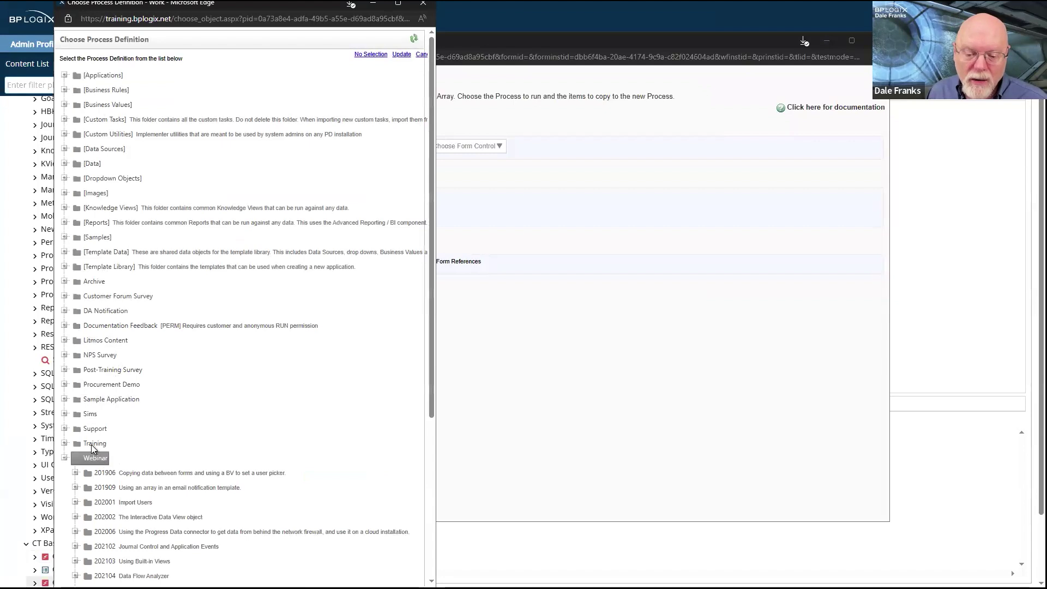
{"action": "left_click", "coordinate": [91, 445]}
{"action": "left_click", "coordinate": [109, 473]}
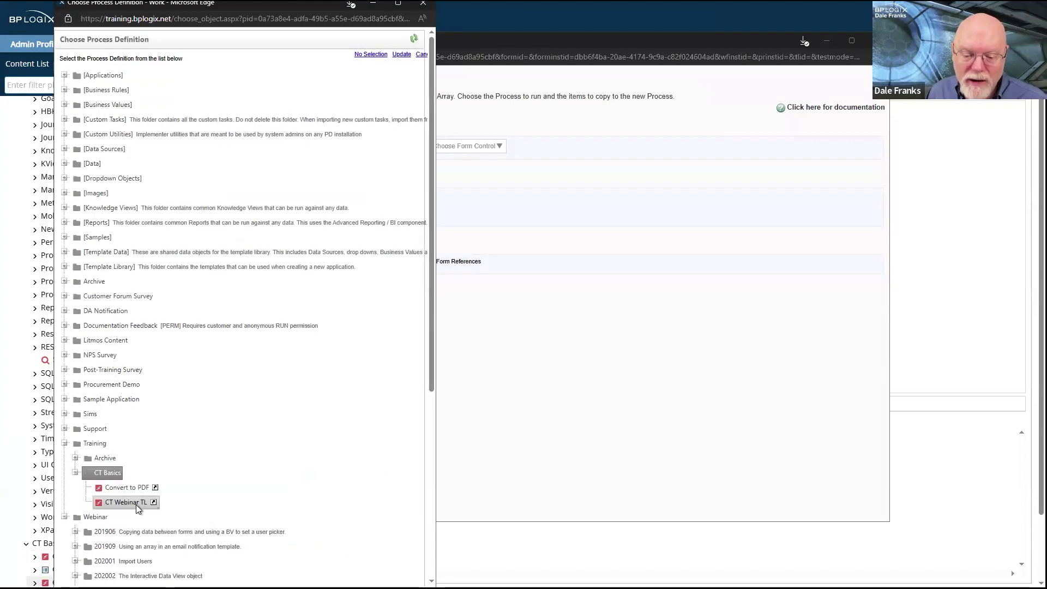
{"action": "left_click", "coordinate": [125, 490]}
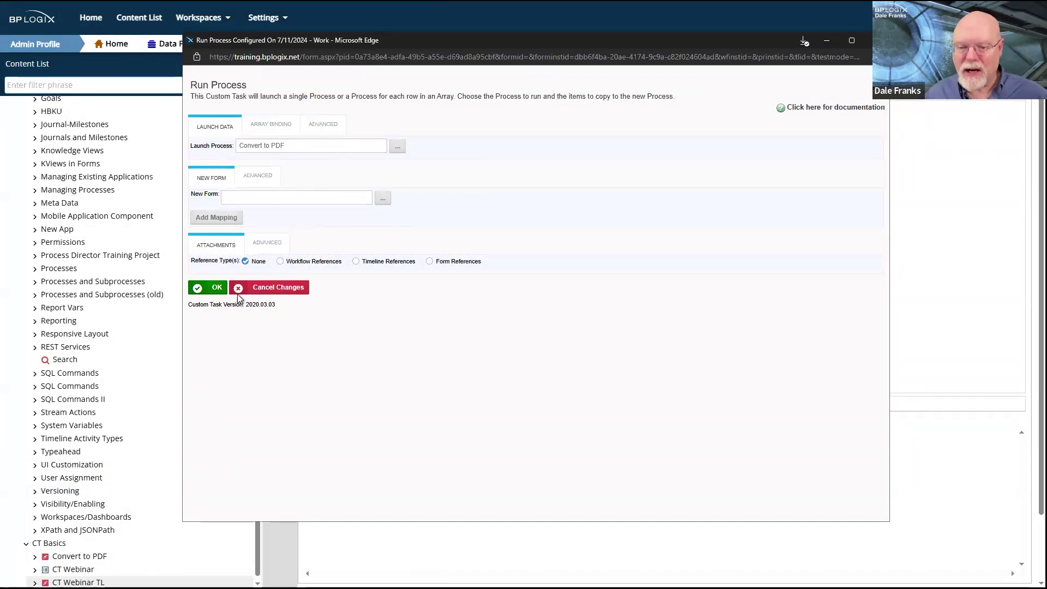
{"action": "left_click", "coordinate": [217, 289]}
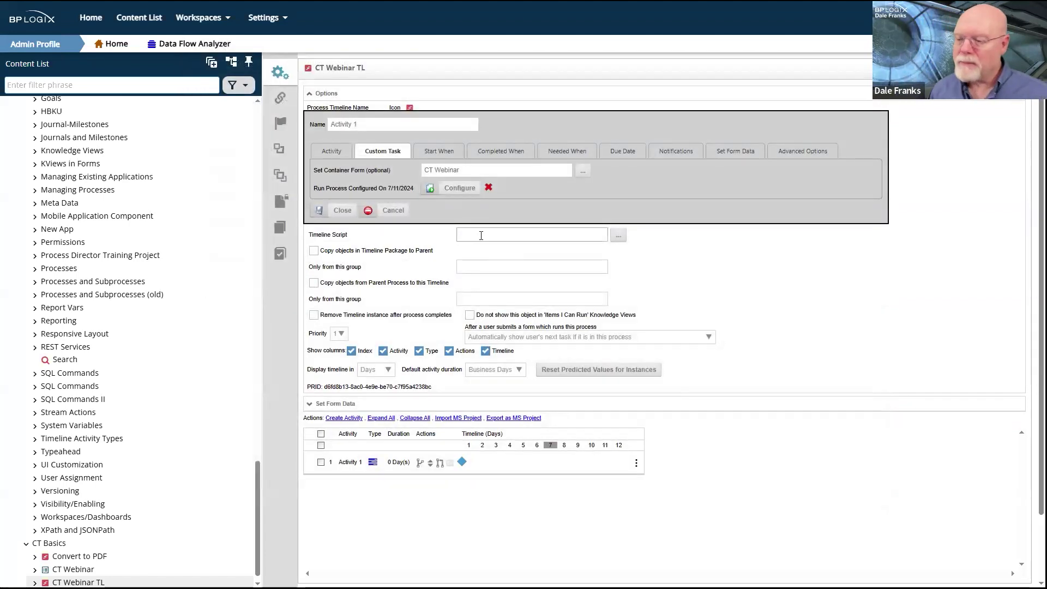
Close Activity 1, create Activity 2, and try dragging it ahead of Activity 1
{"action": "left_click", "coordinate": [361, 213]}
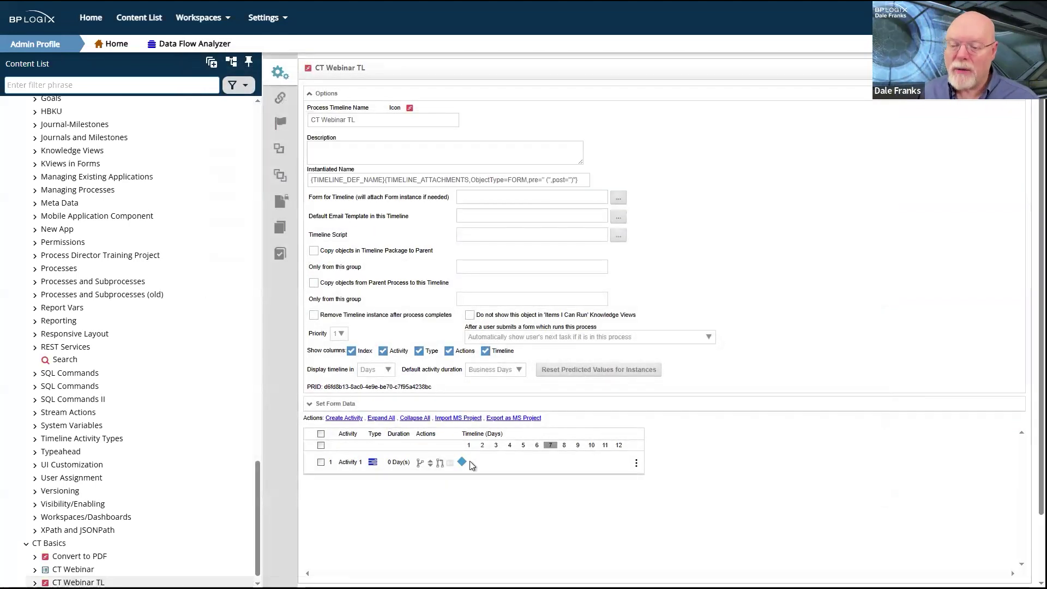
{"action": "left_click", "coordinate": [345, 419]}
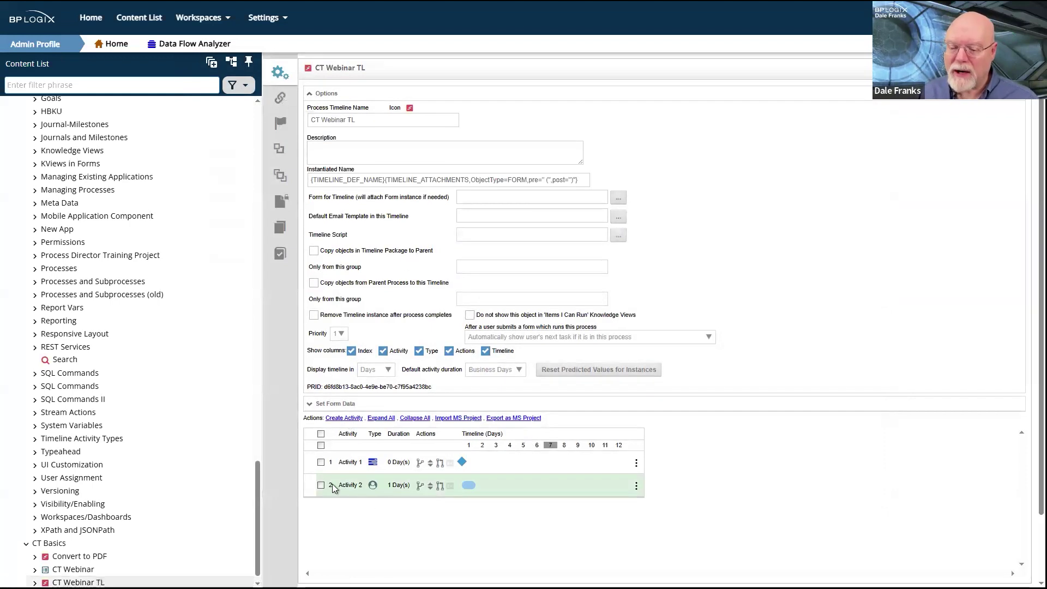
{"action": "left_click_drag", "start_coordinate": [430, 485], "coordinate": [431, 462]}
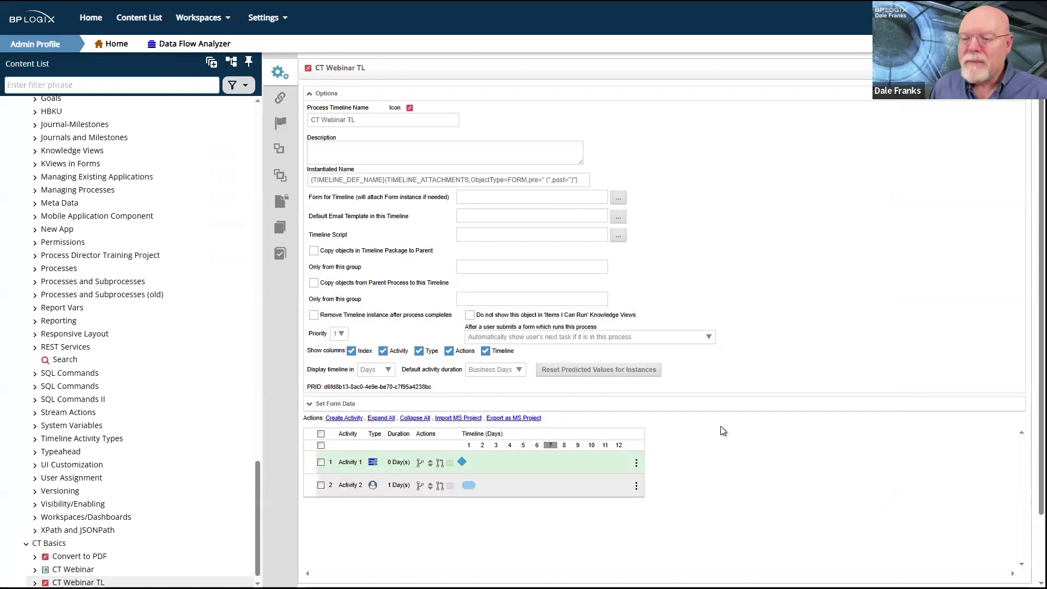
{"action": "scroll", "coordinate": [723, 431], "scroll_direction": "down", "scroll_amount": 2}
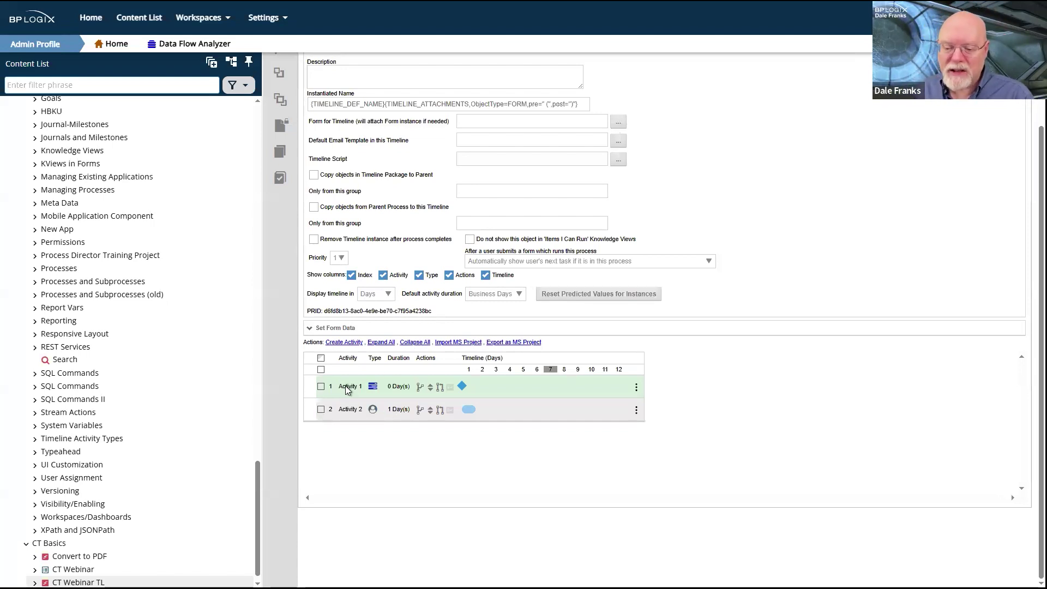
Collapse the timeline's Options section and close Activity 1's settings panel
{"action": "left_click", "coordinate": [406, 409]}
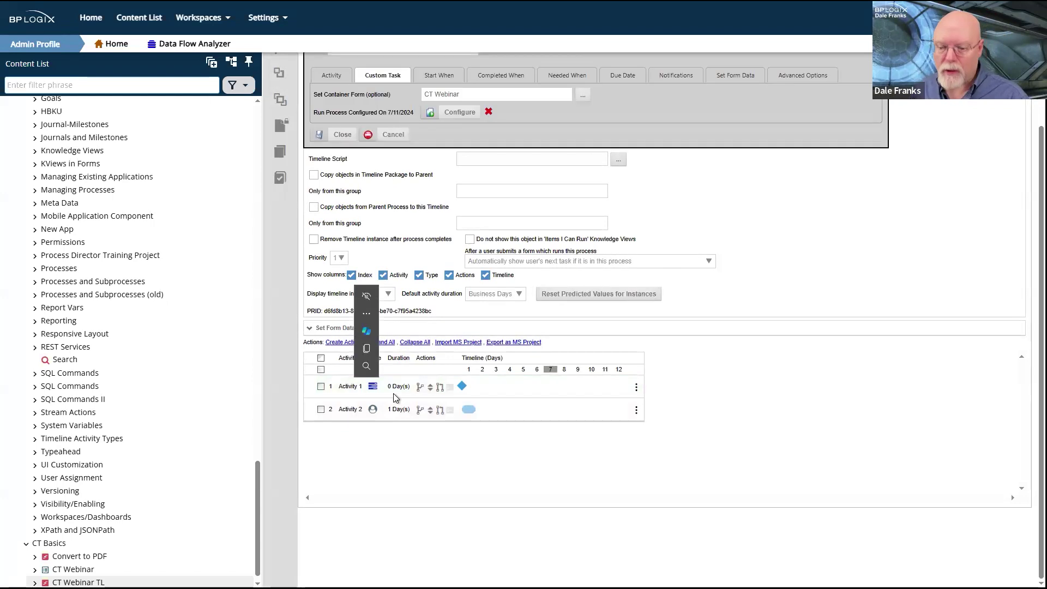
{"action": "scroll", "coordinate": [582, 275], "scroll_direction": "up", "scroll_amount": 2}
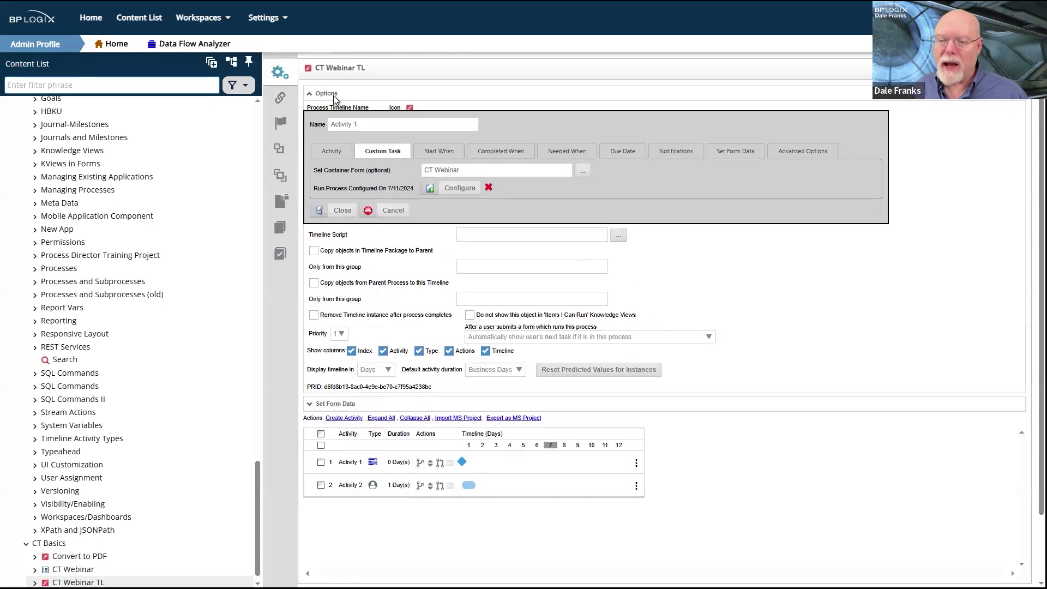
{"action": "left_click", "coordinate": [324, 94]}
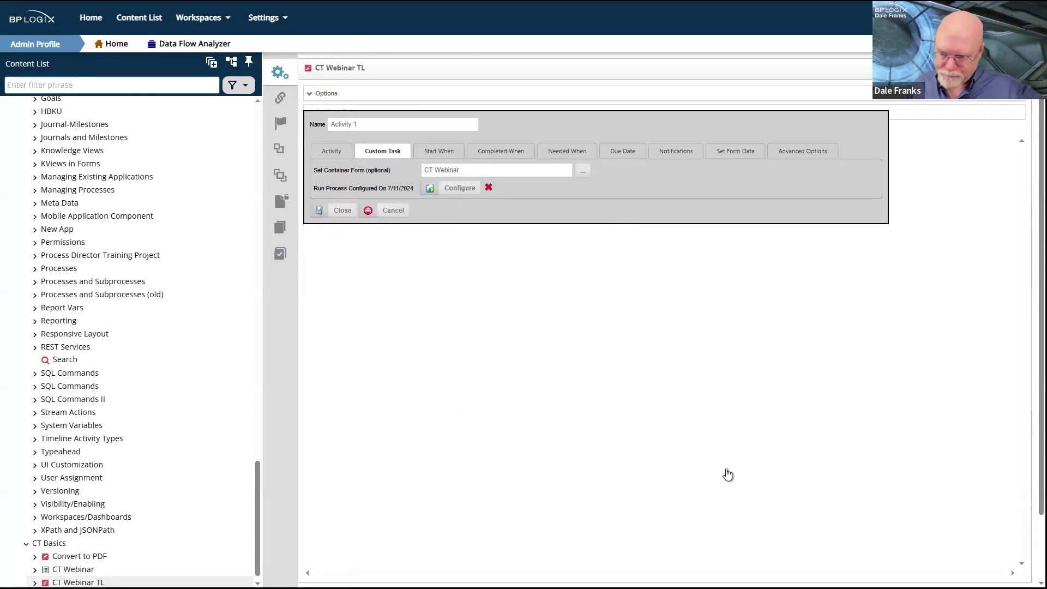
{"action": "left_click", "coordinate": [340, 208]}
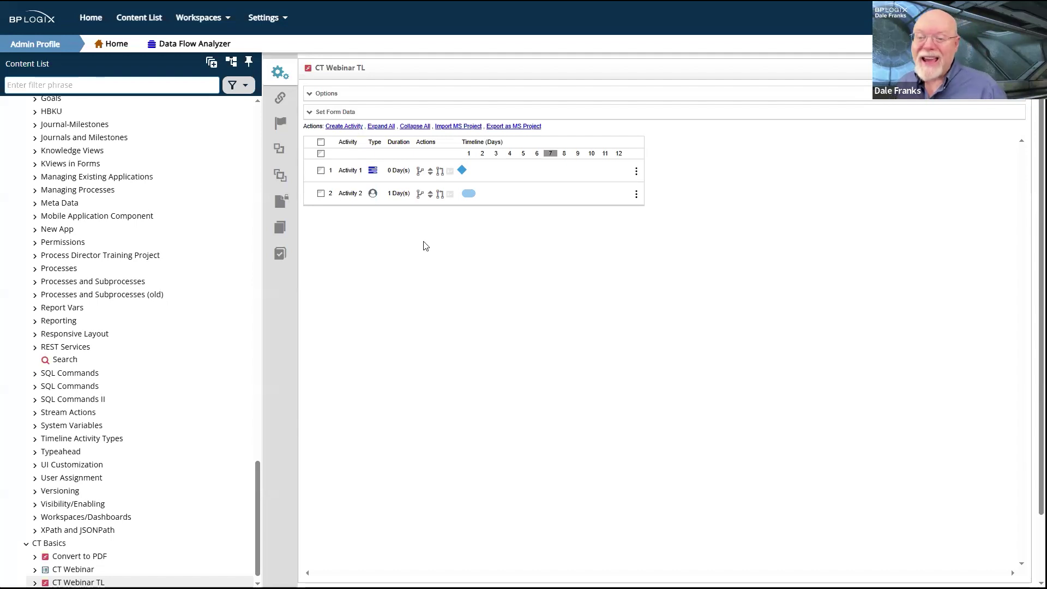
Inspect Activity 1's 0-day Run Process settings launching Convert to PDF, then cancel out
{"action": "left_click", "coordinate": [354, 172]}
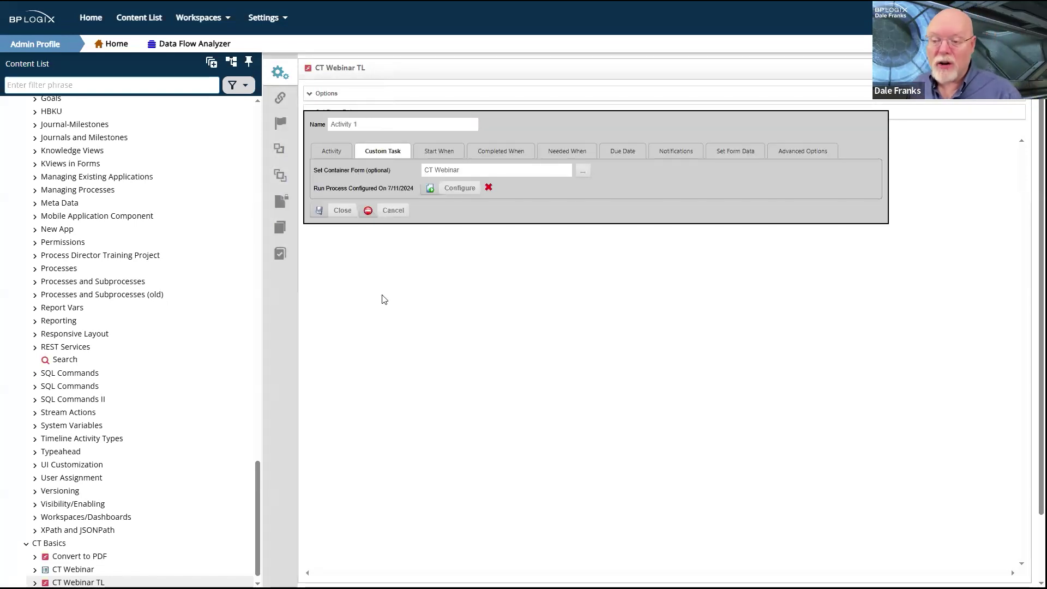
{"action": "left_click", "coordinate": [393, 210]}
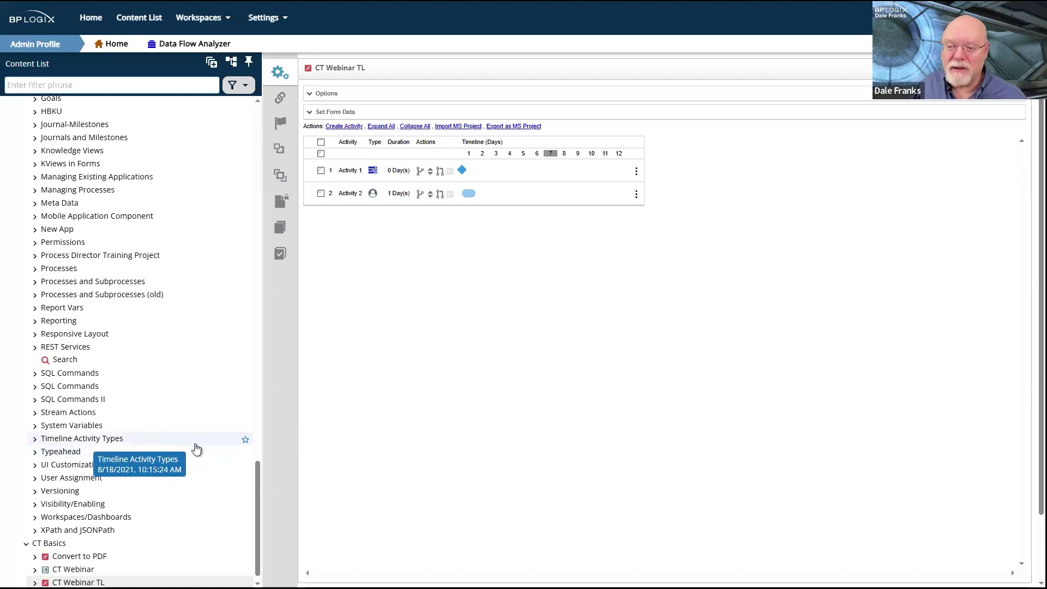
{"action": "scroll", "coordinate": [196, 447], "scroll_direction": "up", "scroll_amount": 3}
{"action": "scroll", "coordinate": [196, 447], "scroll_direction": "up", "scroll_amount": 8}
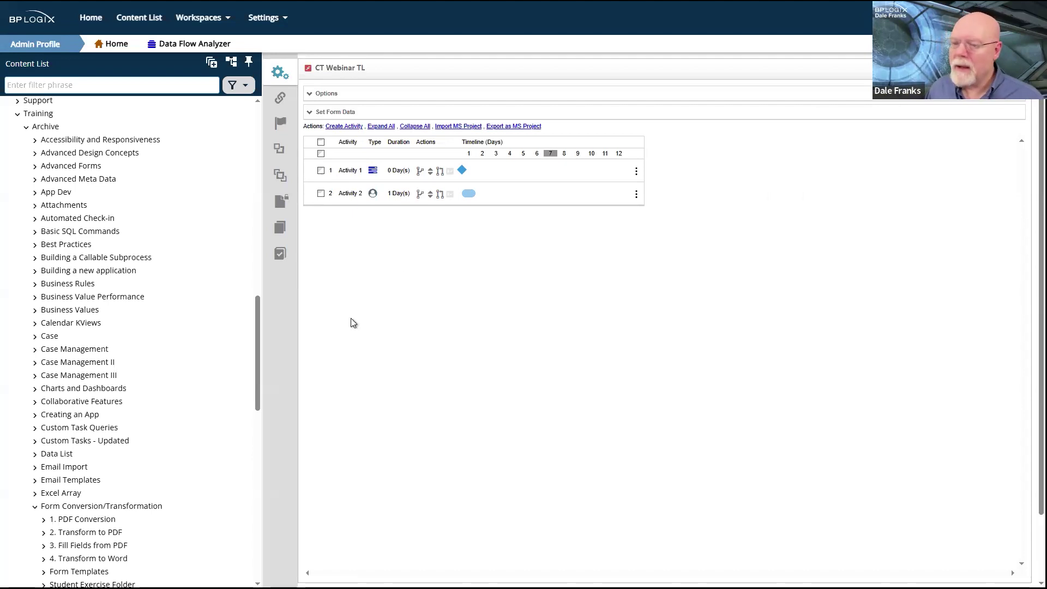
{"action": "scroll", "coordinate": [110, 260], "scroll_direction": "up", "scroll_amount": 1}
{"action": "scroll", "coordinate": [110, 260], "scroll_direction": "up", "scroll_amount": 5}
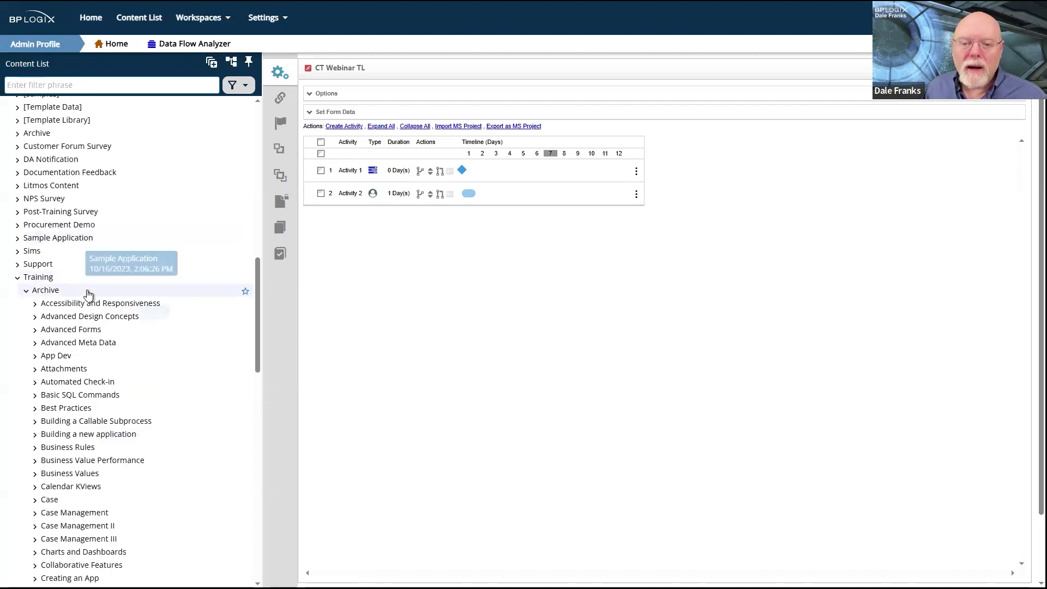
Leave CT Webinar TL for Advanced Design Concepts, discarding the unsaved timeline changes
{"action": "left_click", "coordinate": [65, 316]}
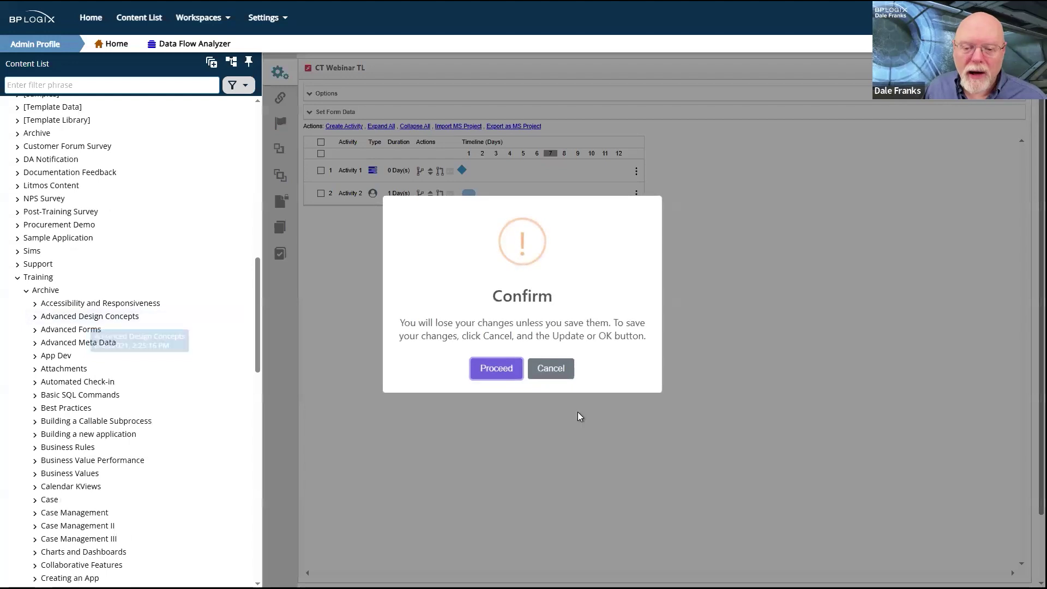
{"action": "left_click", "coordinate": [495, 366]}
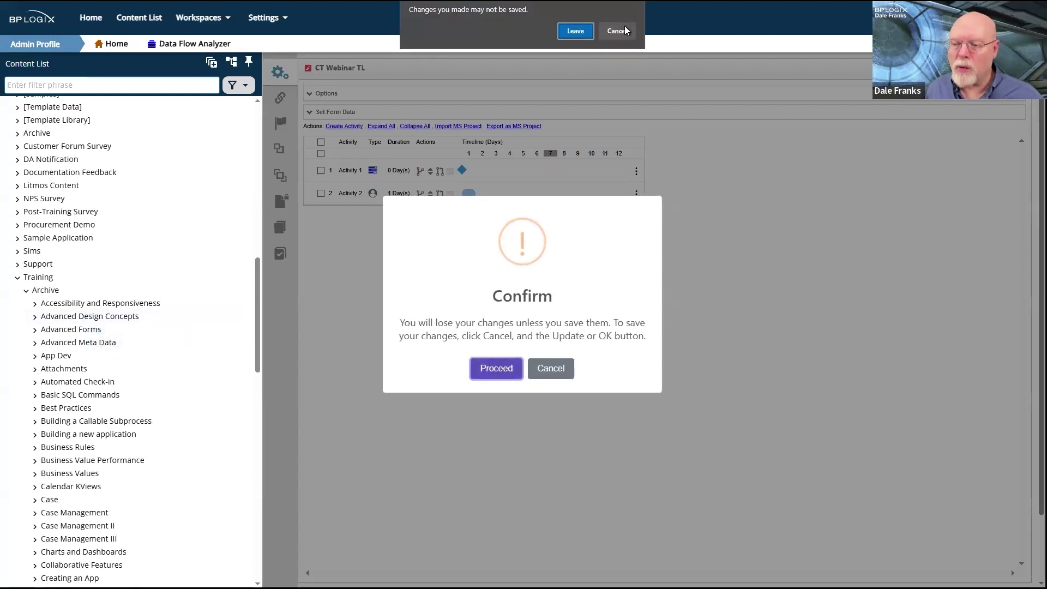
{"action": "left_click", "coordinate": [575, 31]}
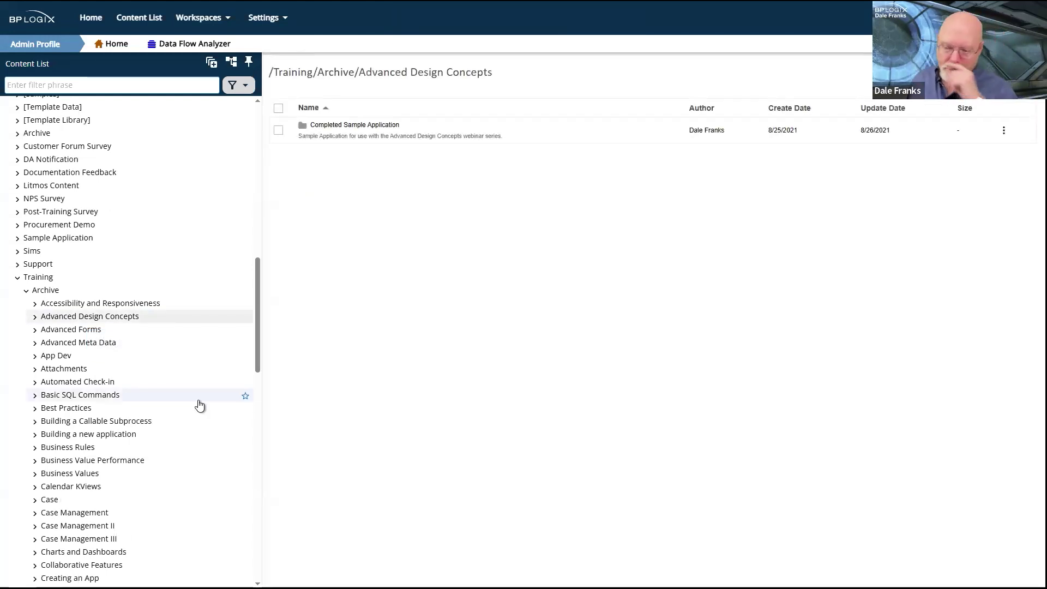
Open the Advanced Form TL timeline from the Completed Sample Application folder
{"action": "left_click", "coordinate": [381, 129]}
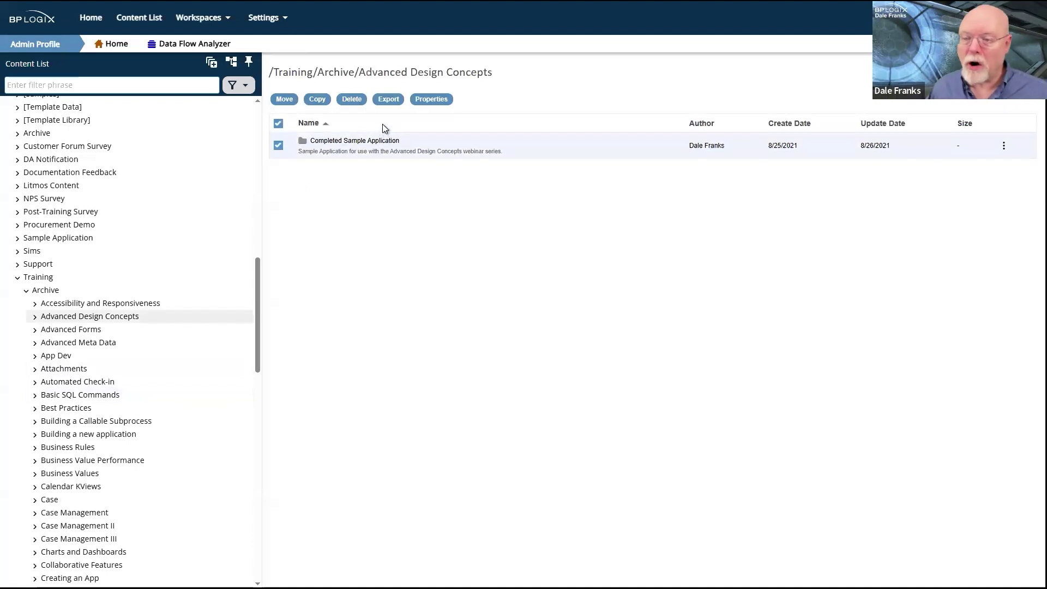
{"action": "left_click", "coordinate": [321, 140]}
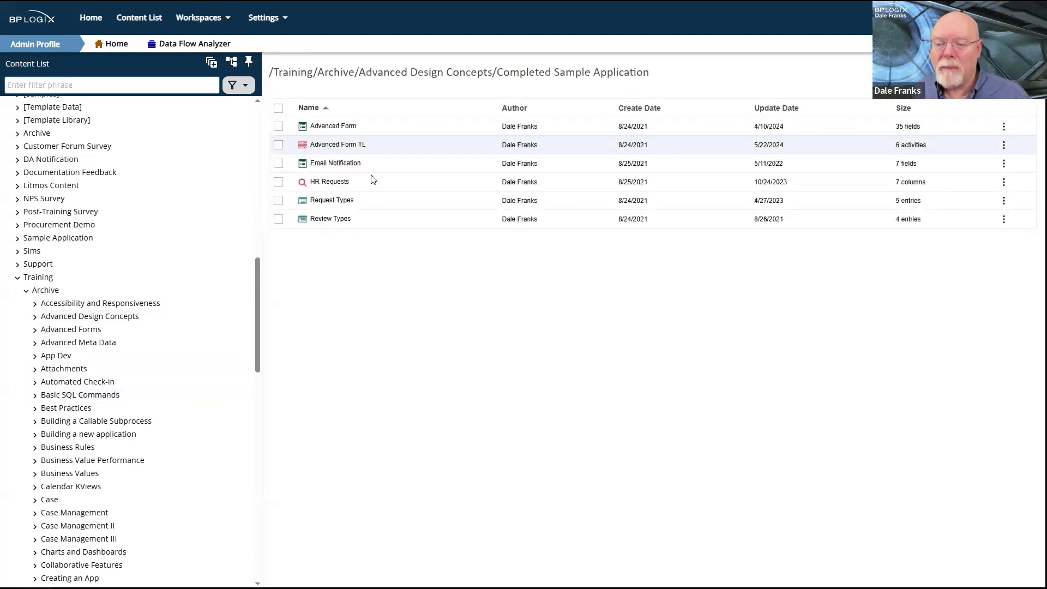
{"action": "left_click", "coordinate": [338, 144]}
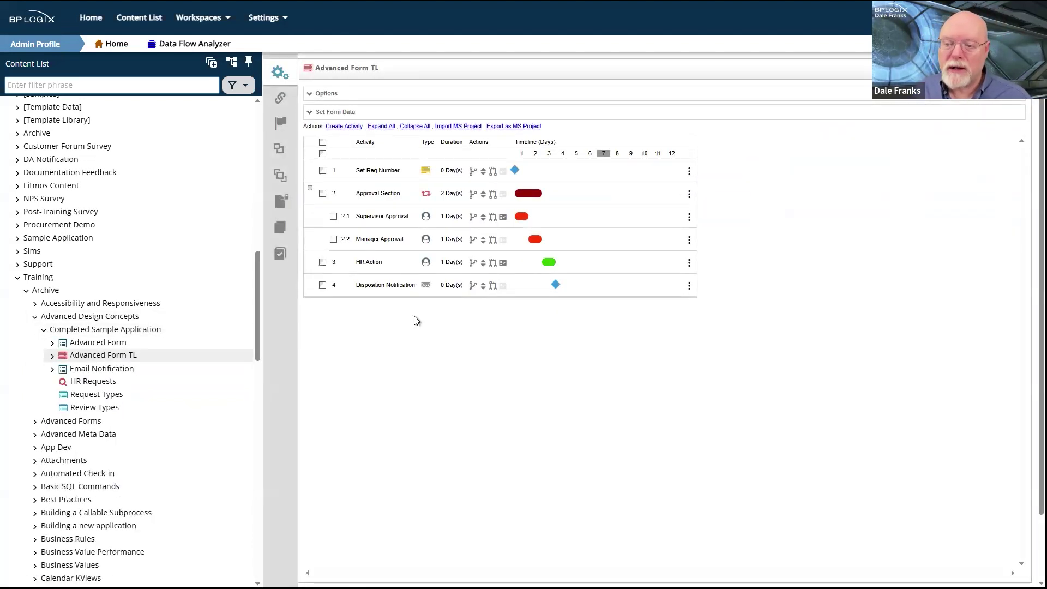
Review Set Req Number's Set Form Data mapping, cancel, and expand the timeline's Set Form Data panel
{"action": "left_click", "coordinate": [372, 172]}
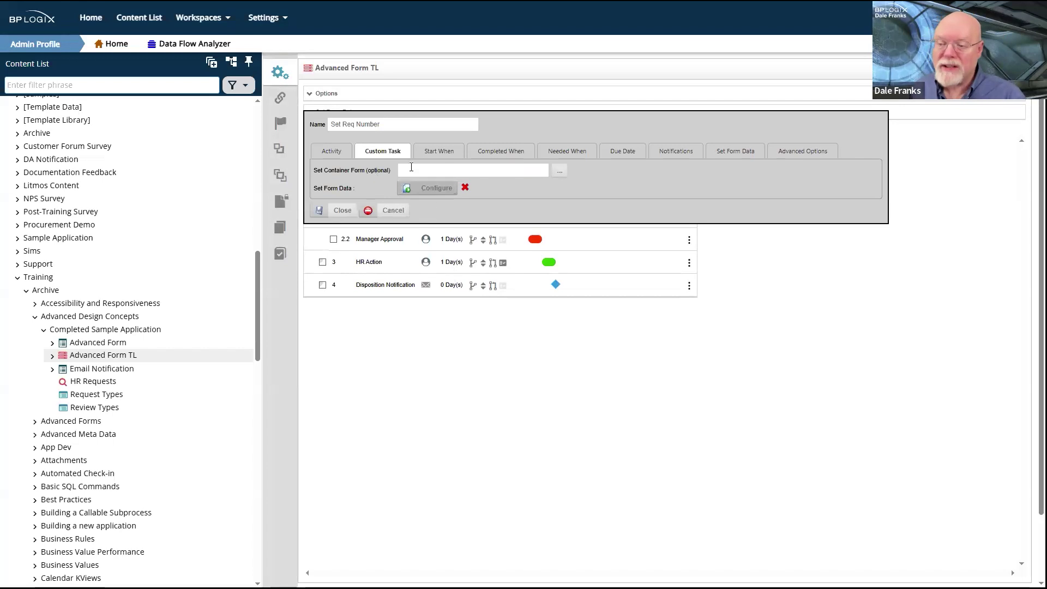
{"action": "left_click", "coordinate": [433, 189]}
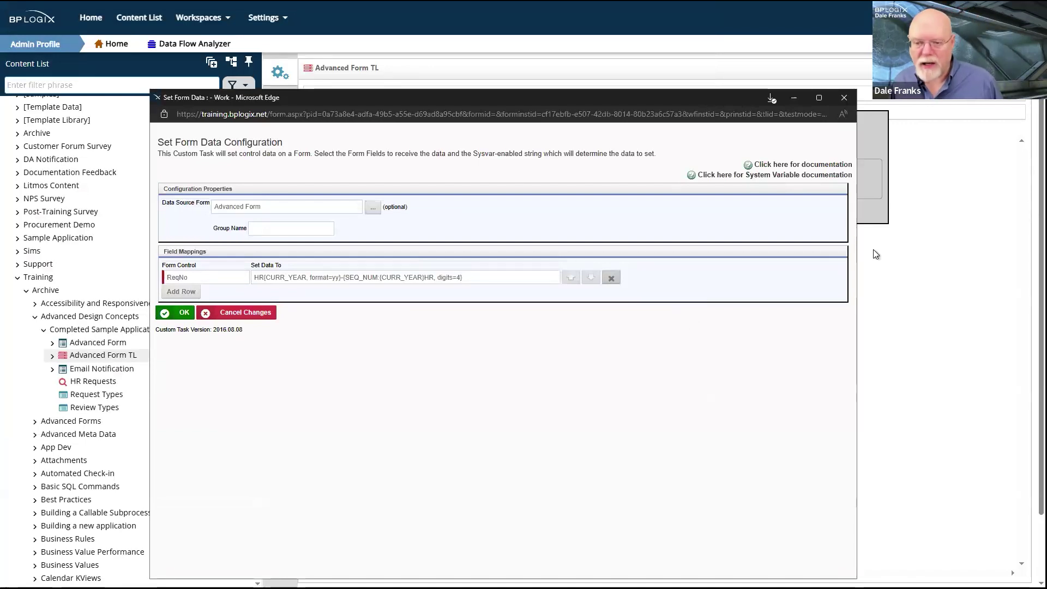
{"action": "left_click", "coordinate": [850, 100]}
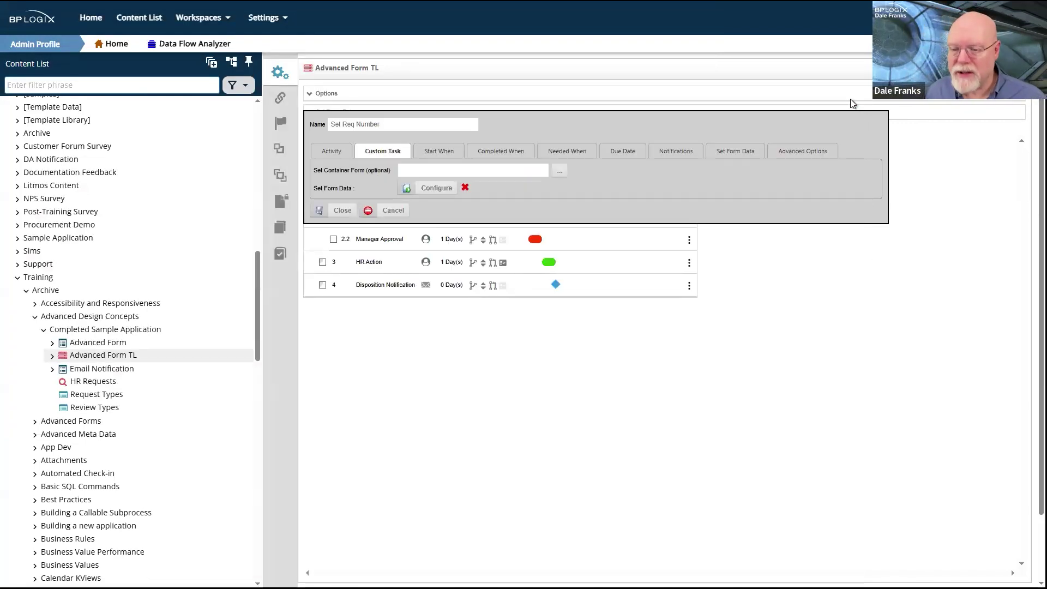
{"action": "left_click", "coordinate": [405, 208]}
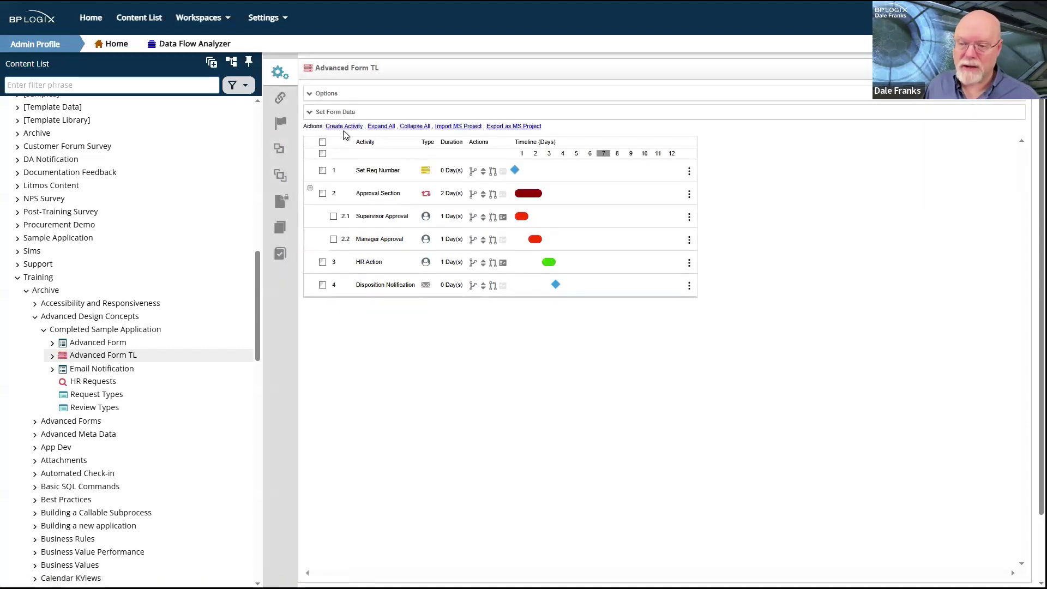
{"action": "left_click", "coordinate": [324, 116]}
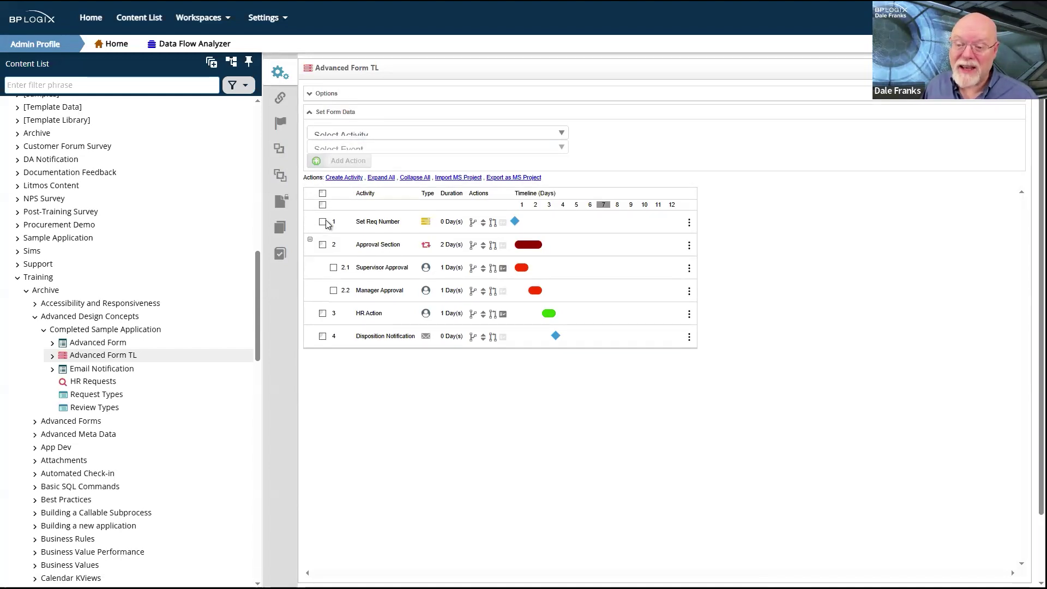
In Approval Section's Set Form Data settings, choose [Task Start] as the event
{"action": "left_click", "coordinate": [388, 246]}
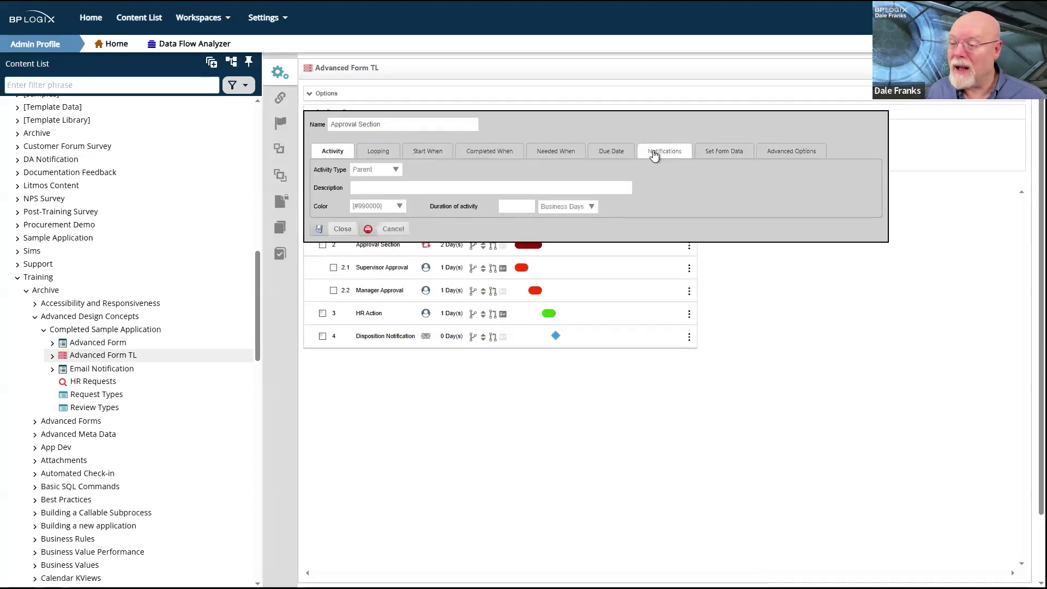
{"action": "left_click", "coordinate": [724, 157]}
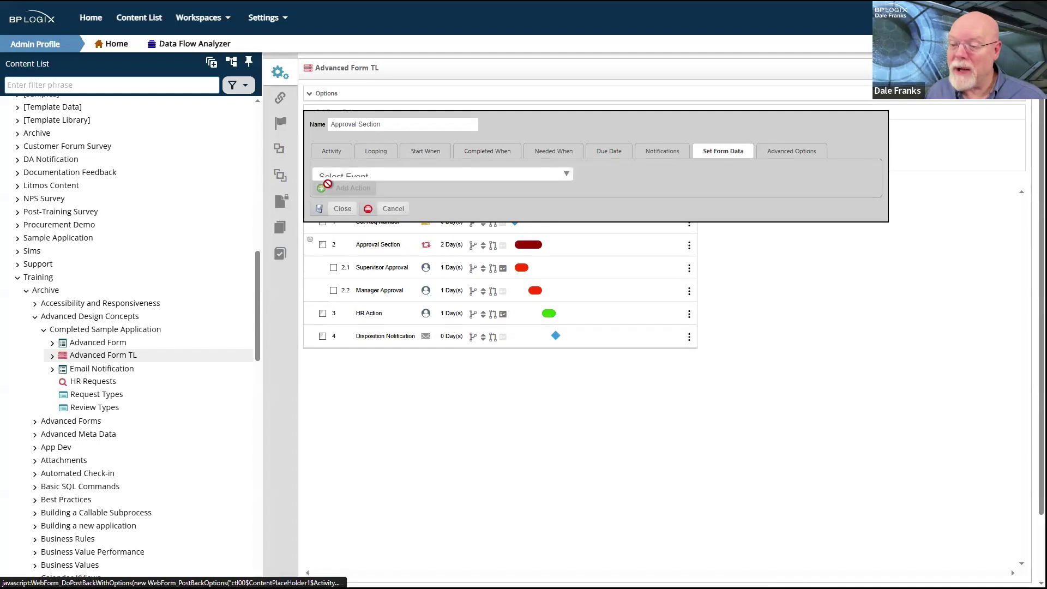
{"action": "left_click", "coordinate": [368, 177]}
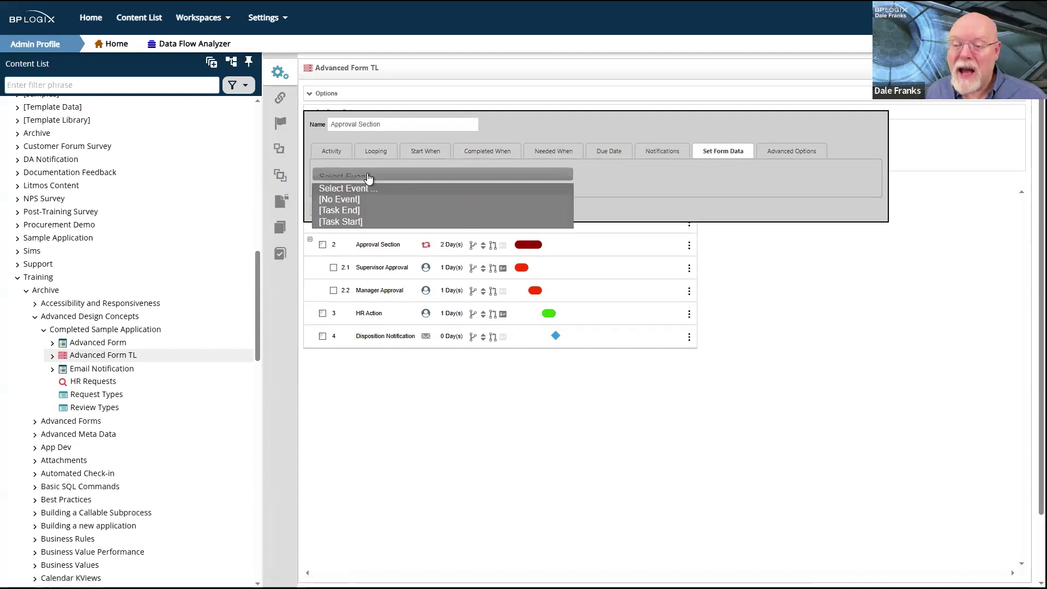
{"action": "left_click", "coordinate": [359, 225]}
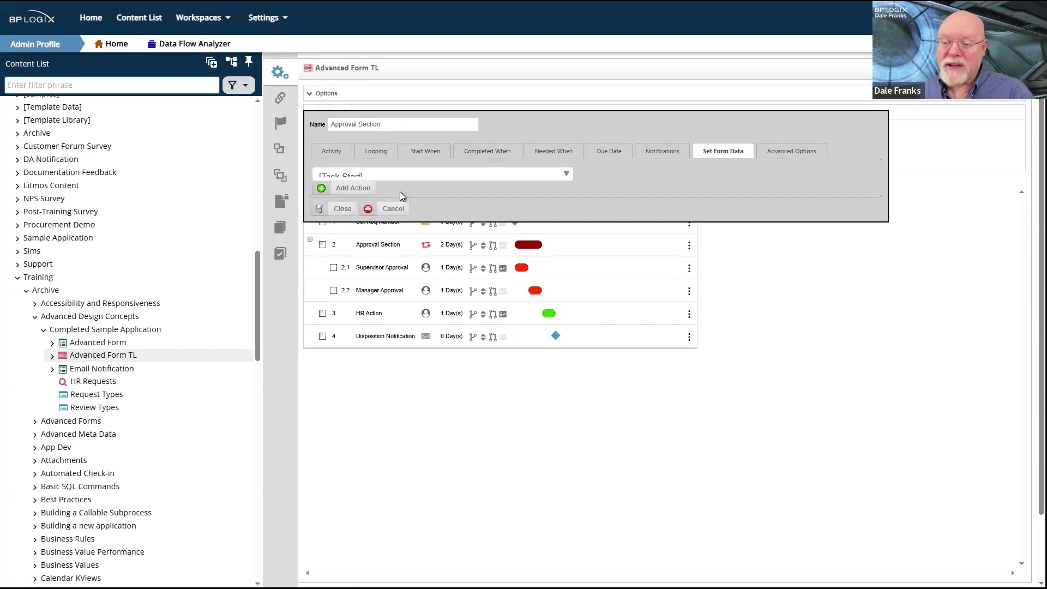
Add a trial form-data action, inspect its field and value pickers, then delete it
{"action": "left_click", "coordinate": [363, 193]}
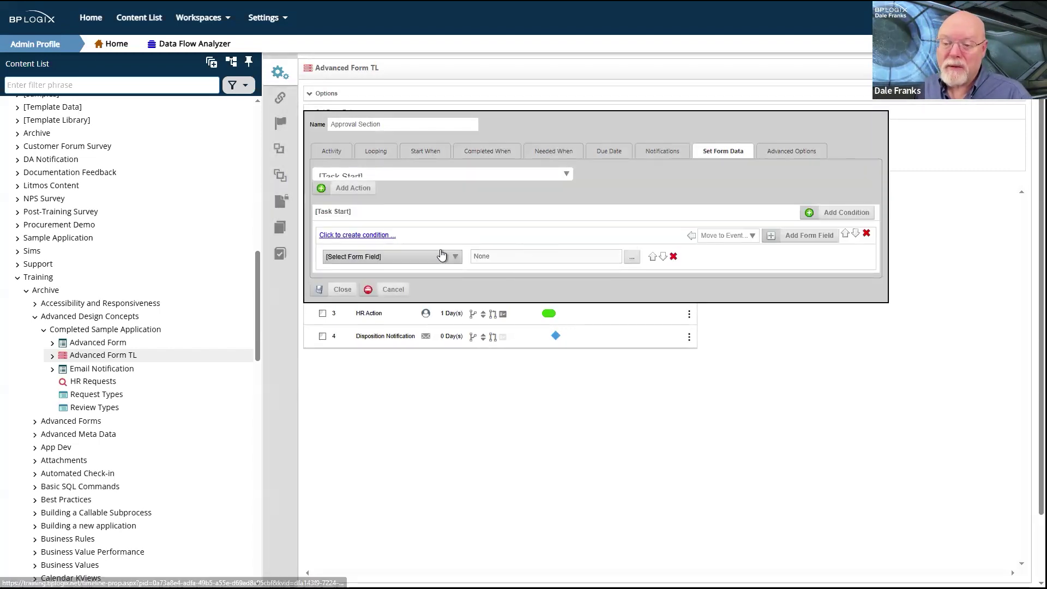
{"action": "left_click", "coordinate": [443, 256]}
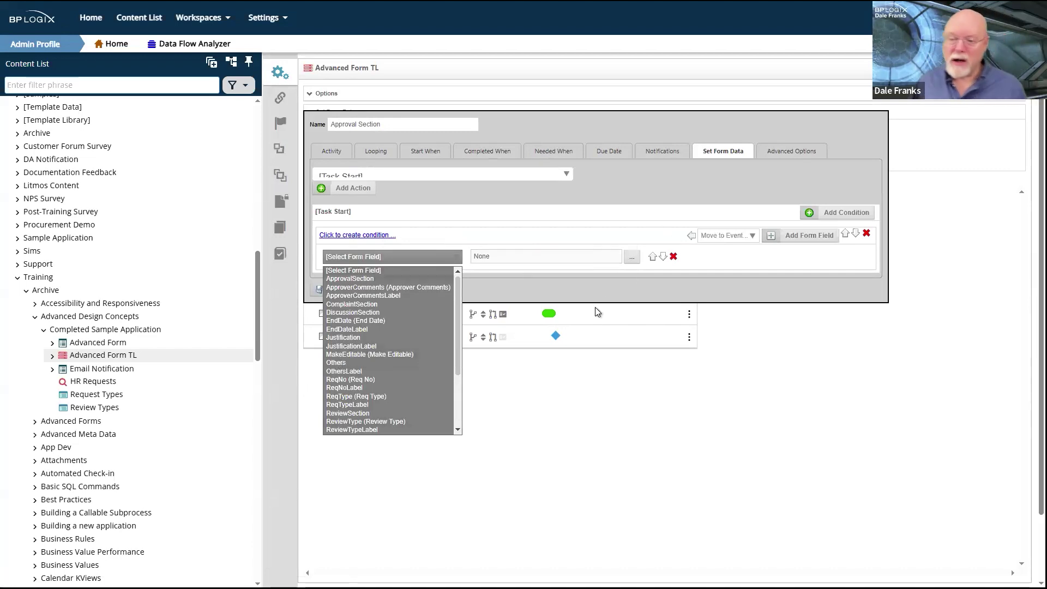
{"action": "left_click", "coordinate": [631, 256]}
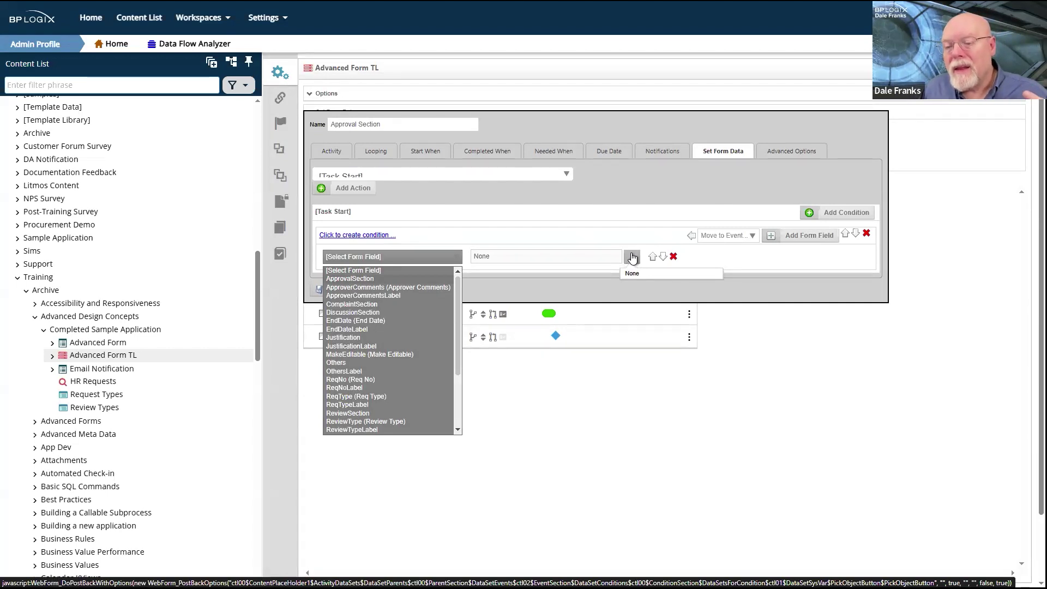
{"action": "left_click", "coordinate": [634, 498]}
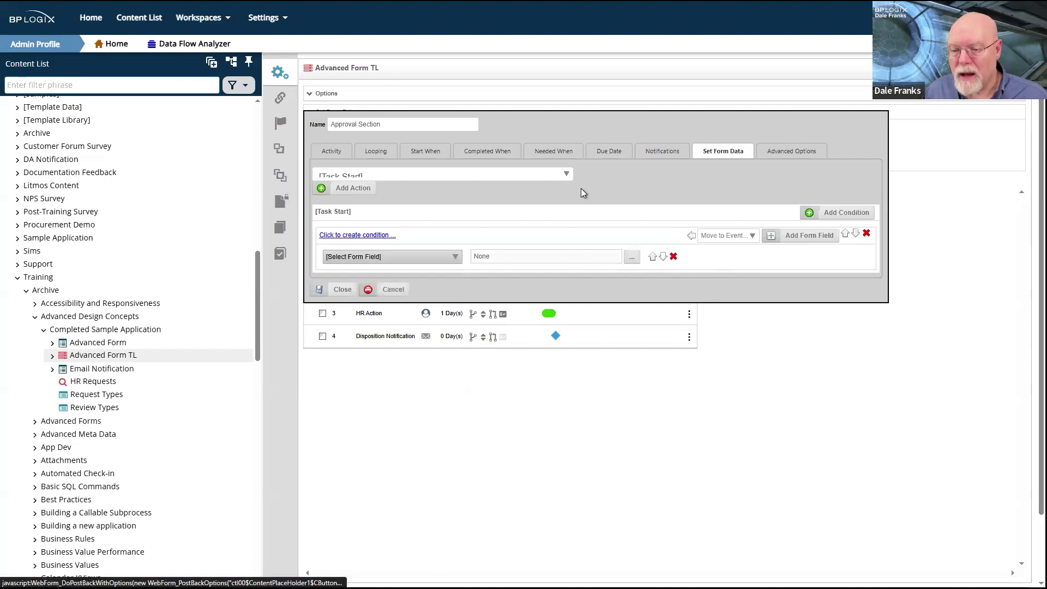
{"action": "left_click", "coordinate": [867, 234]}
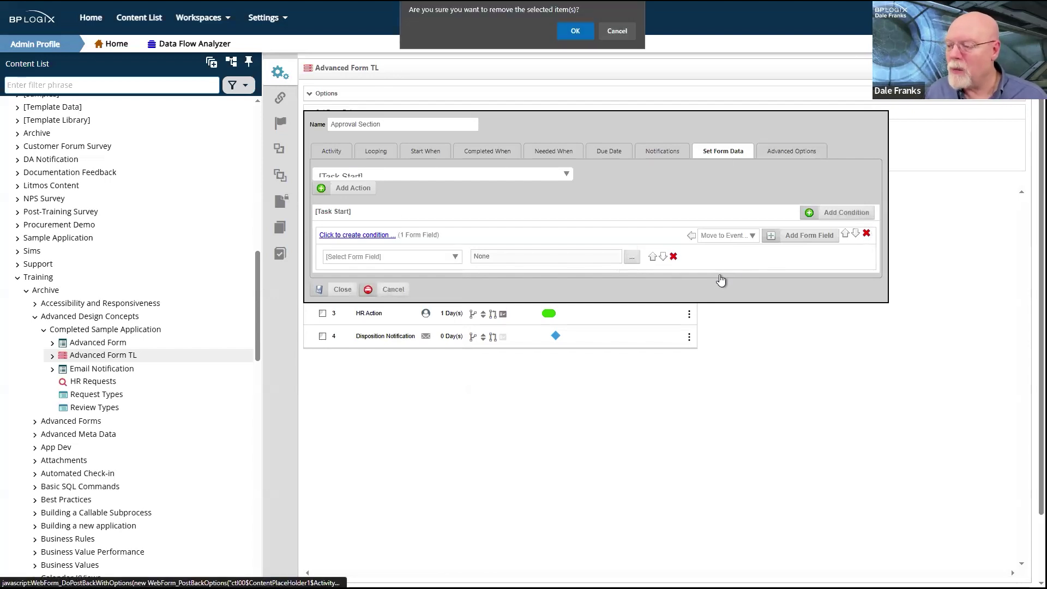
{"action": "left_click", "coordinate": [581, 31]}
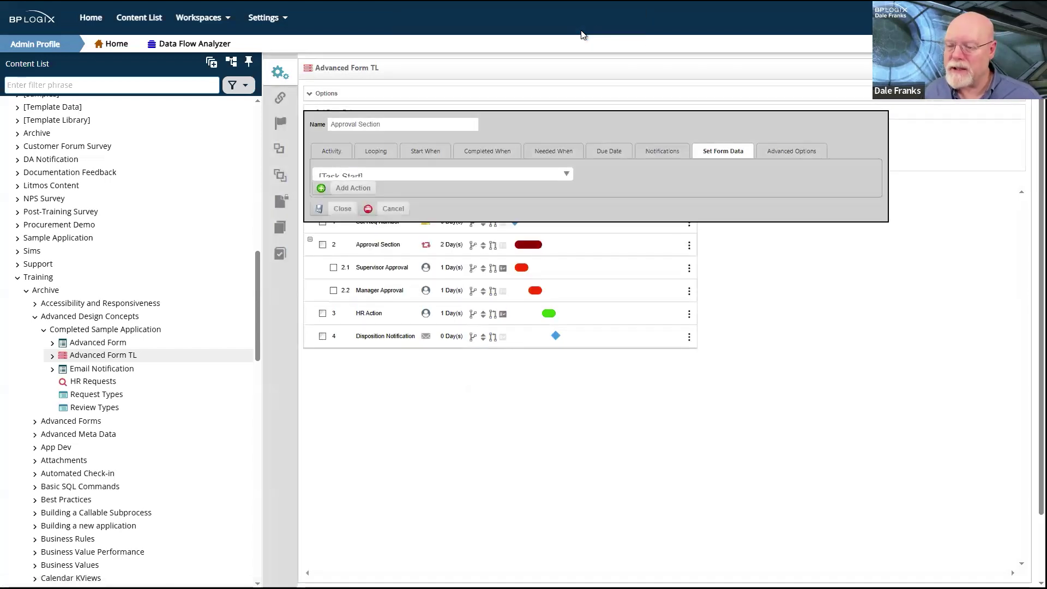
Cancel Approval Section's settings and check Needed When conditions, e.g. Supervisor Approval when Req Type <> 4
{"action": "left_click", "coordinate": [380, 213]}
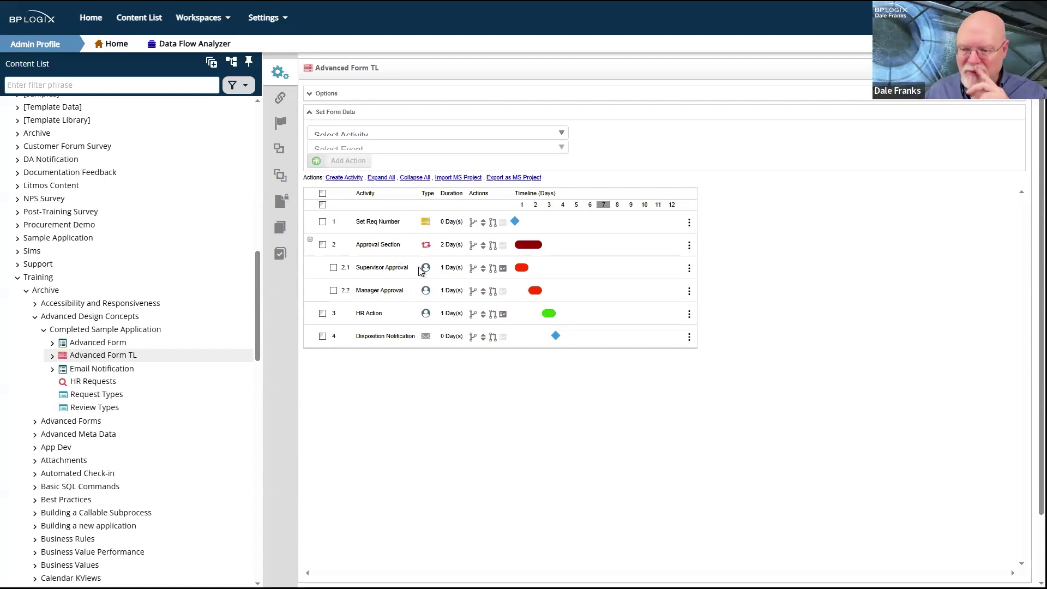
{"action": "mouse_move", "coordinate": [504, 268]}
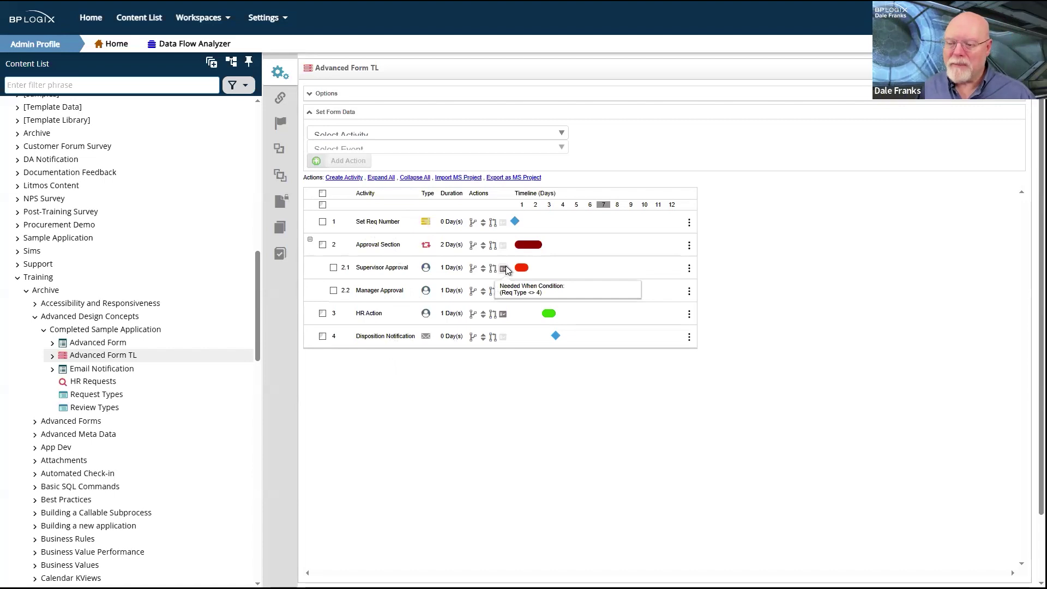
{"action": "mouse_move", "coordinate": [502, 317]}
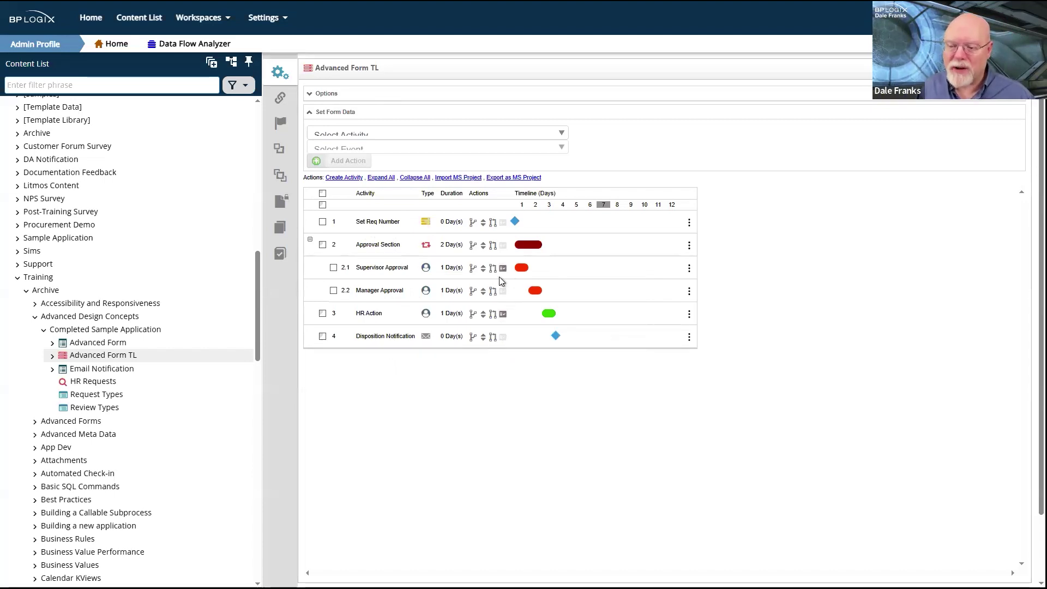